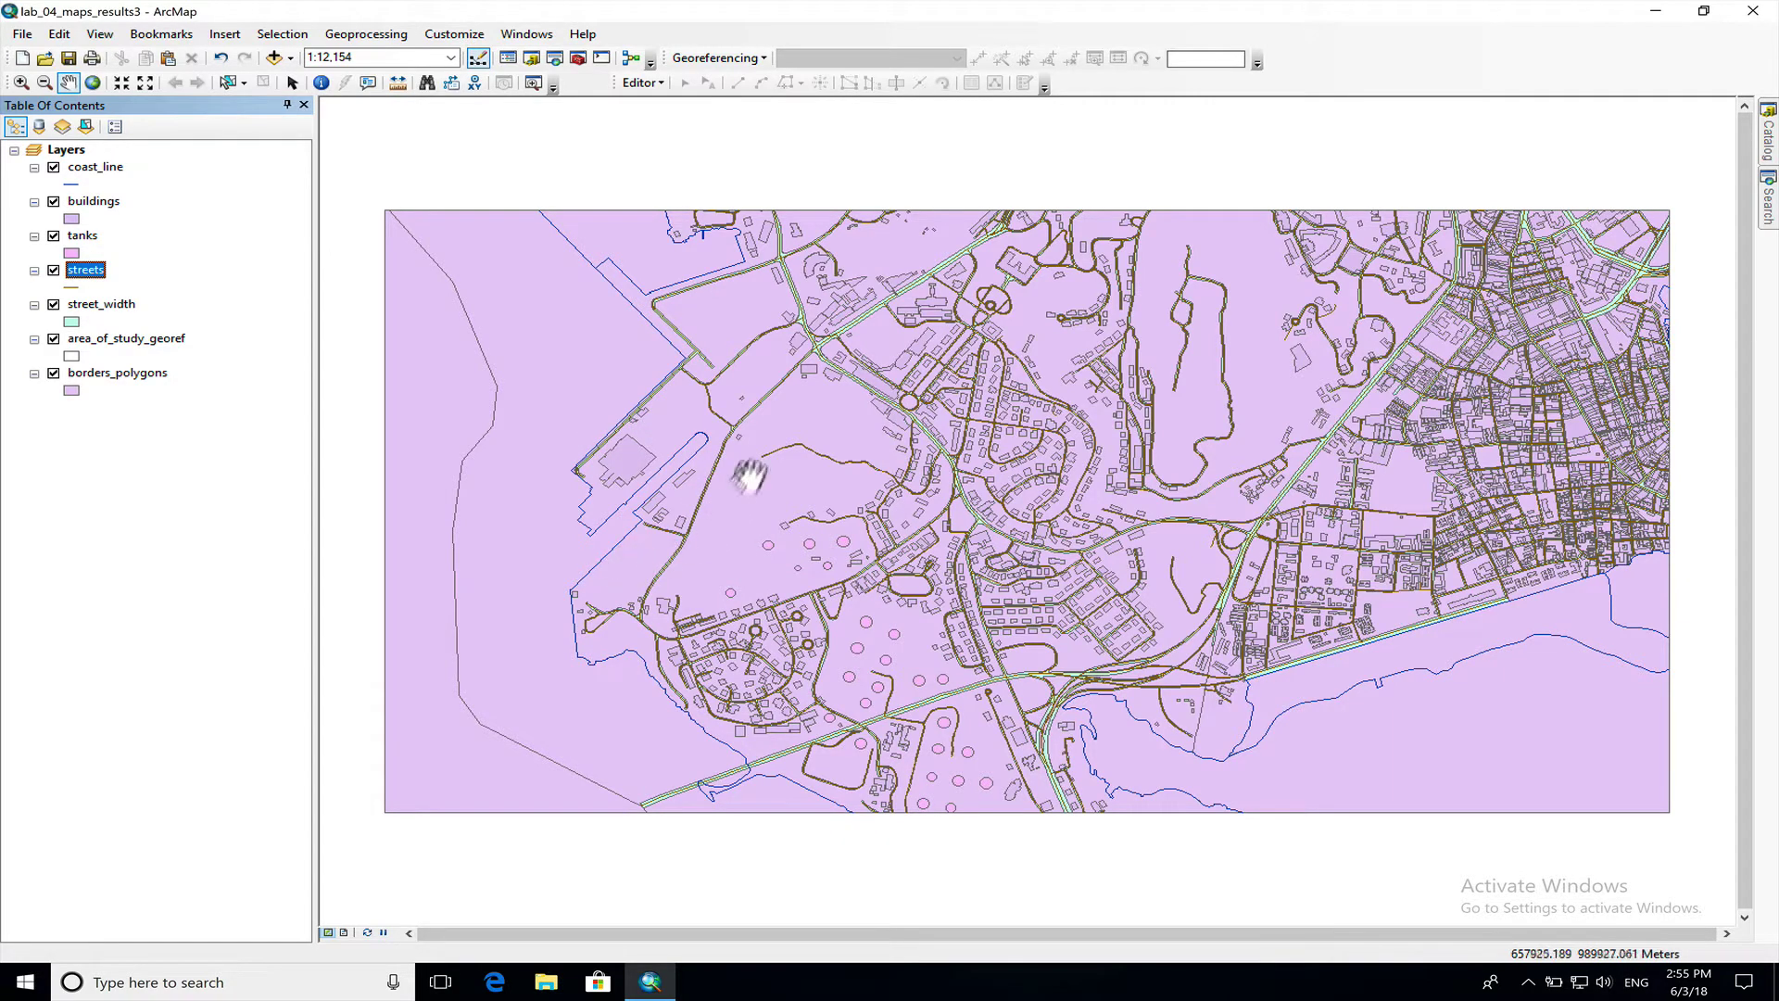
- Rename the coast_line layer in the Table of Contents to 'Coast Lne'
left_click(113, 169)
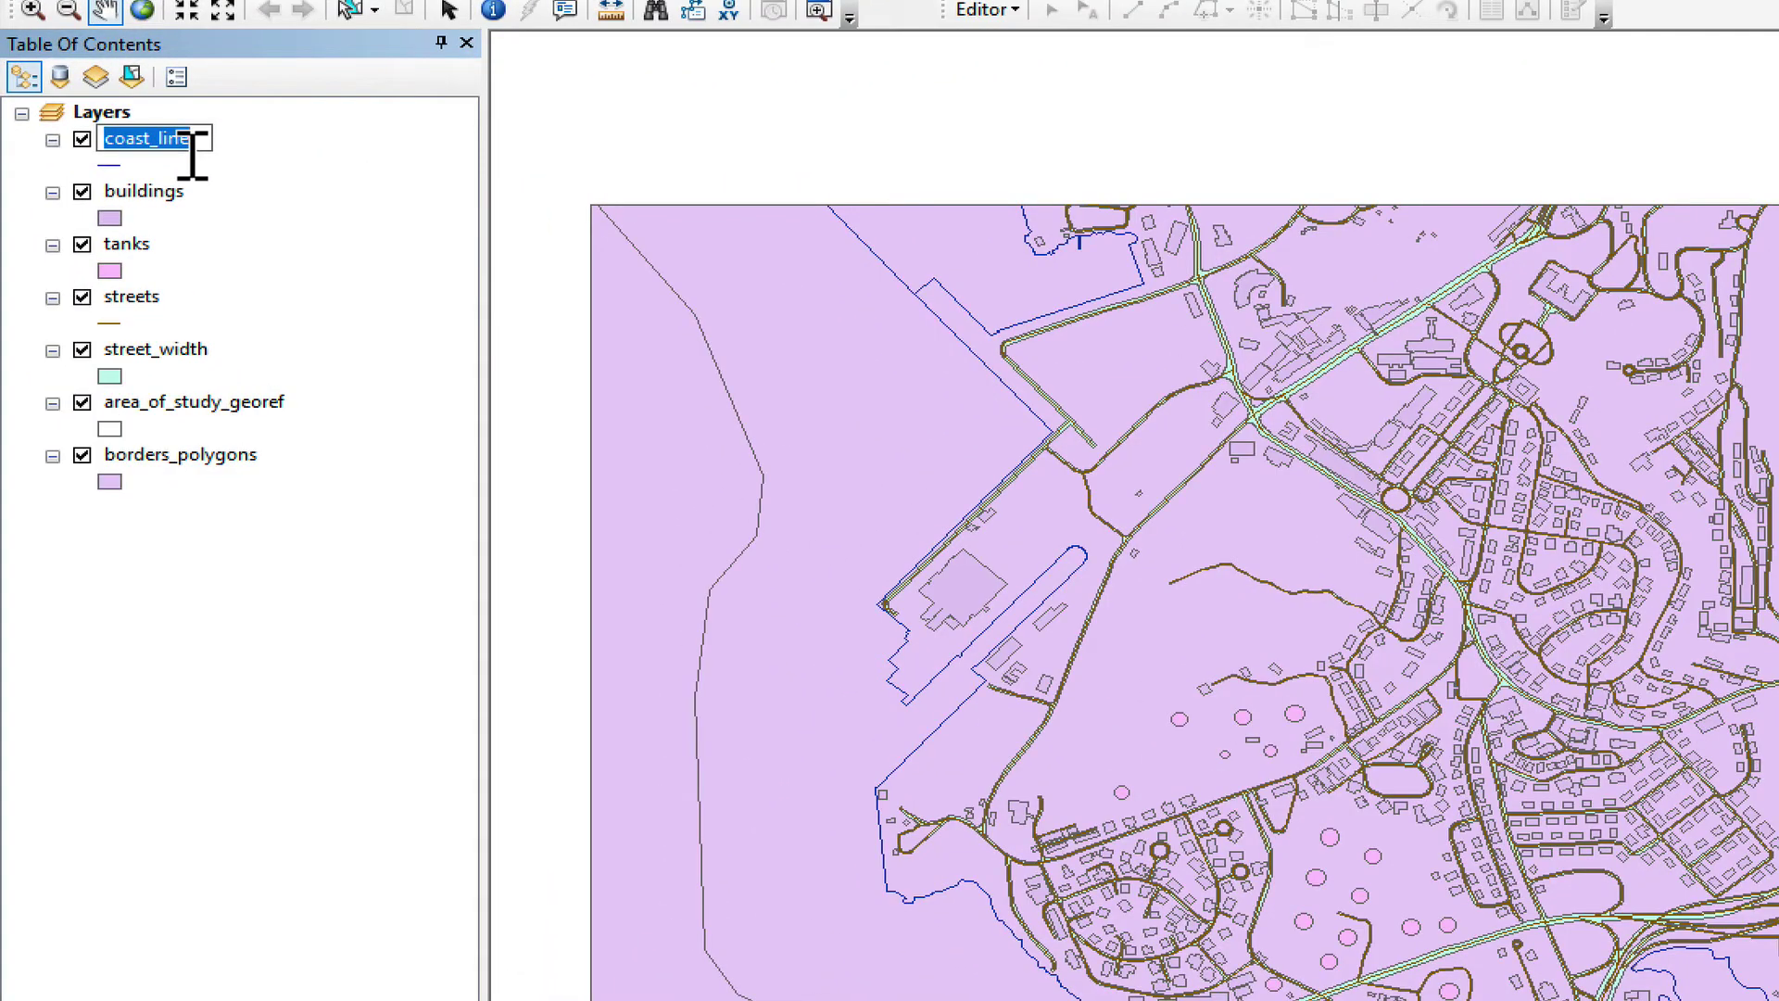
type("Co")
type("a")
key("BackSpace")
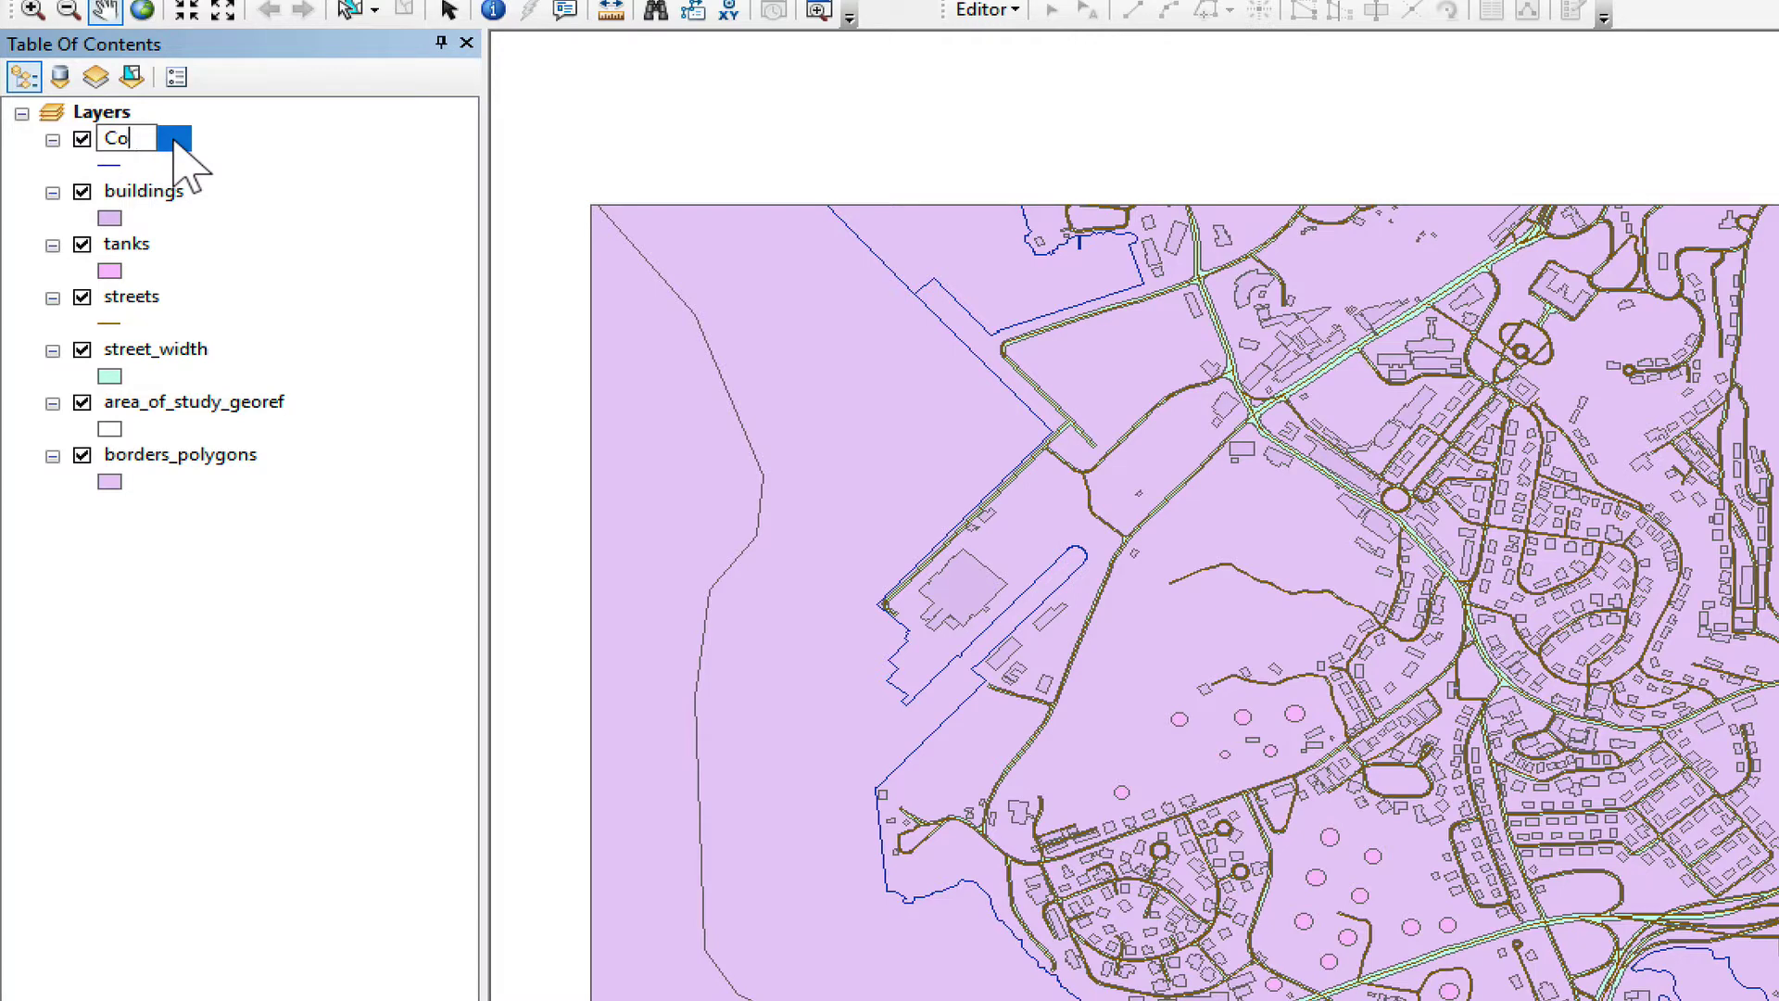
type("ast Lne")
key("Return")
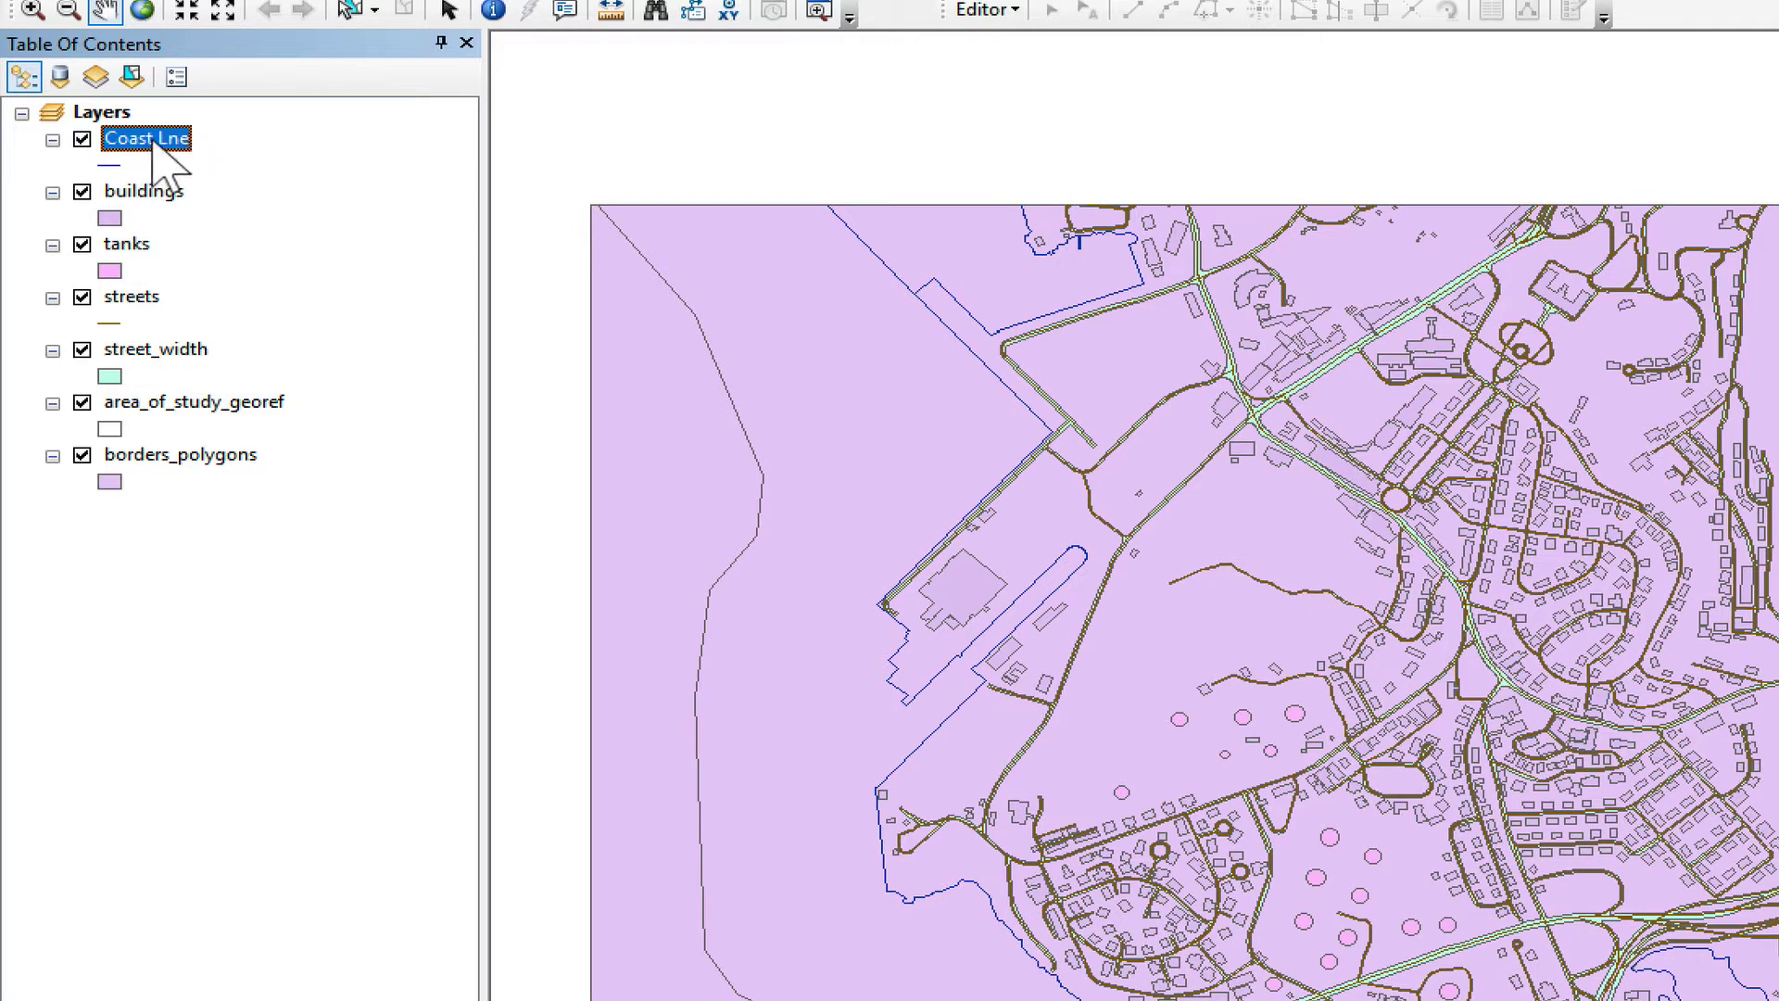
- Symbolise Coast Lne by unique Status values, listing CURRENT (7) and OLD (2) without all other values
right_click(153, 142)
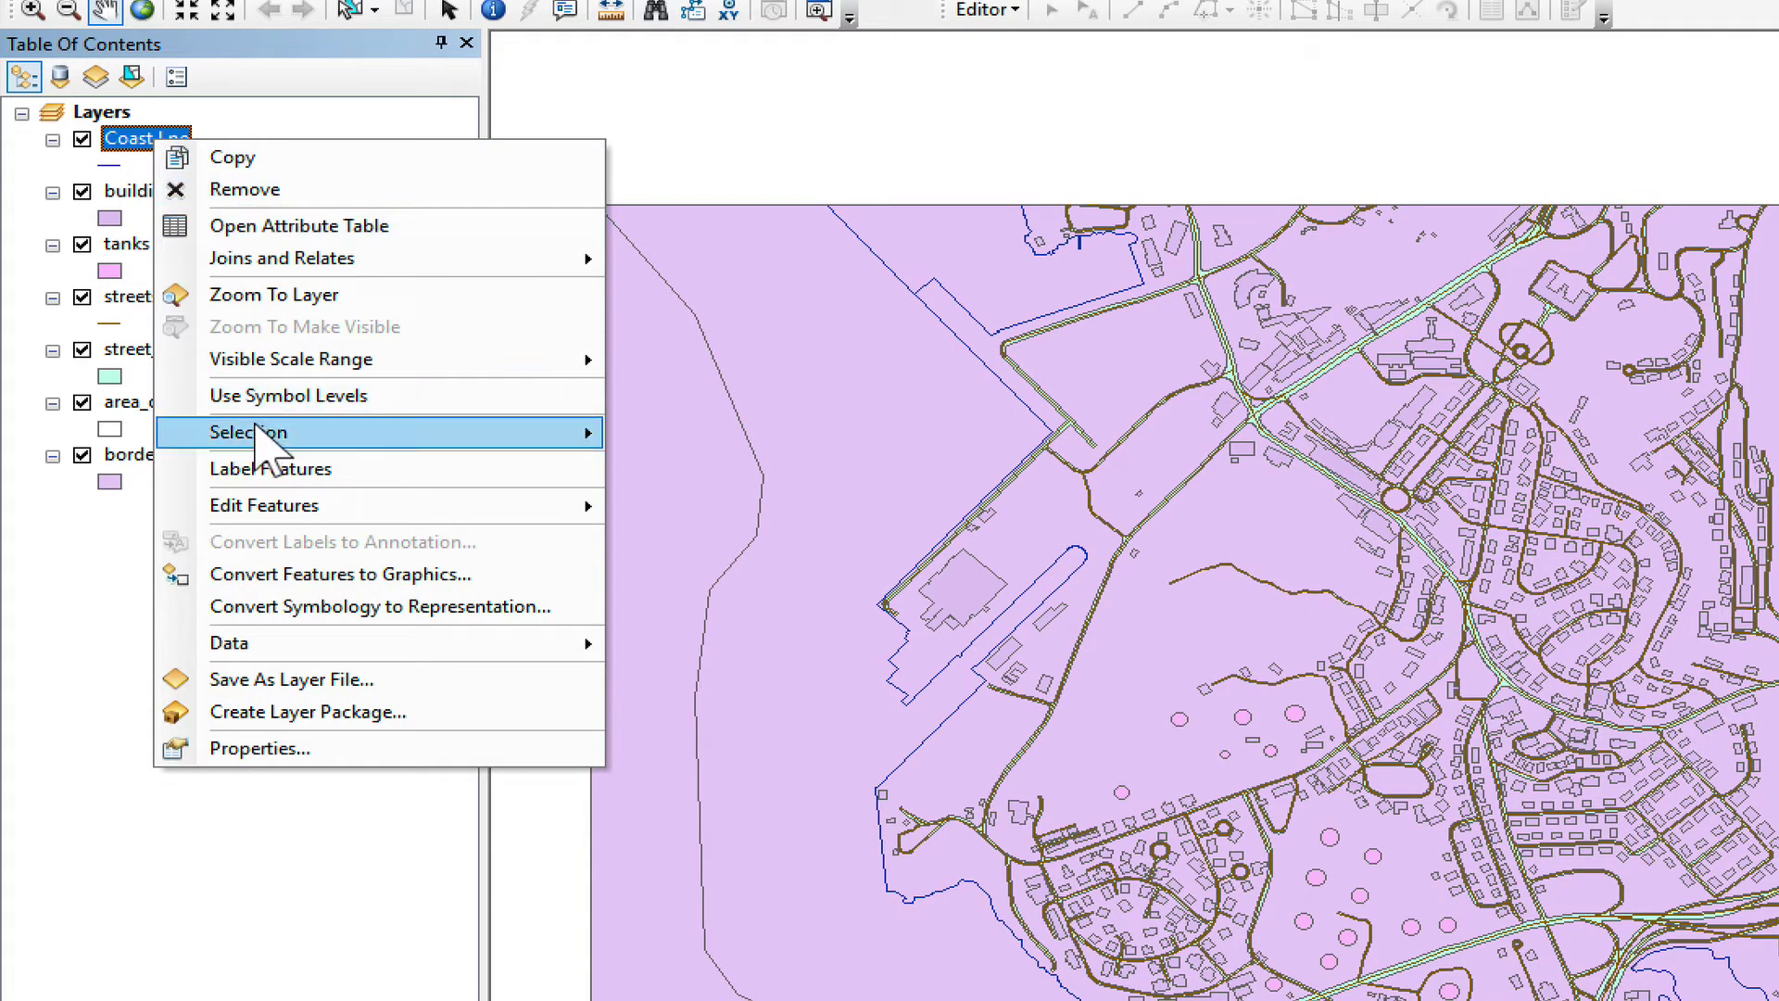
left_click(305, 749)
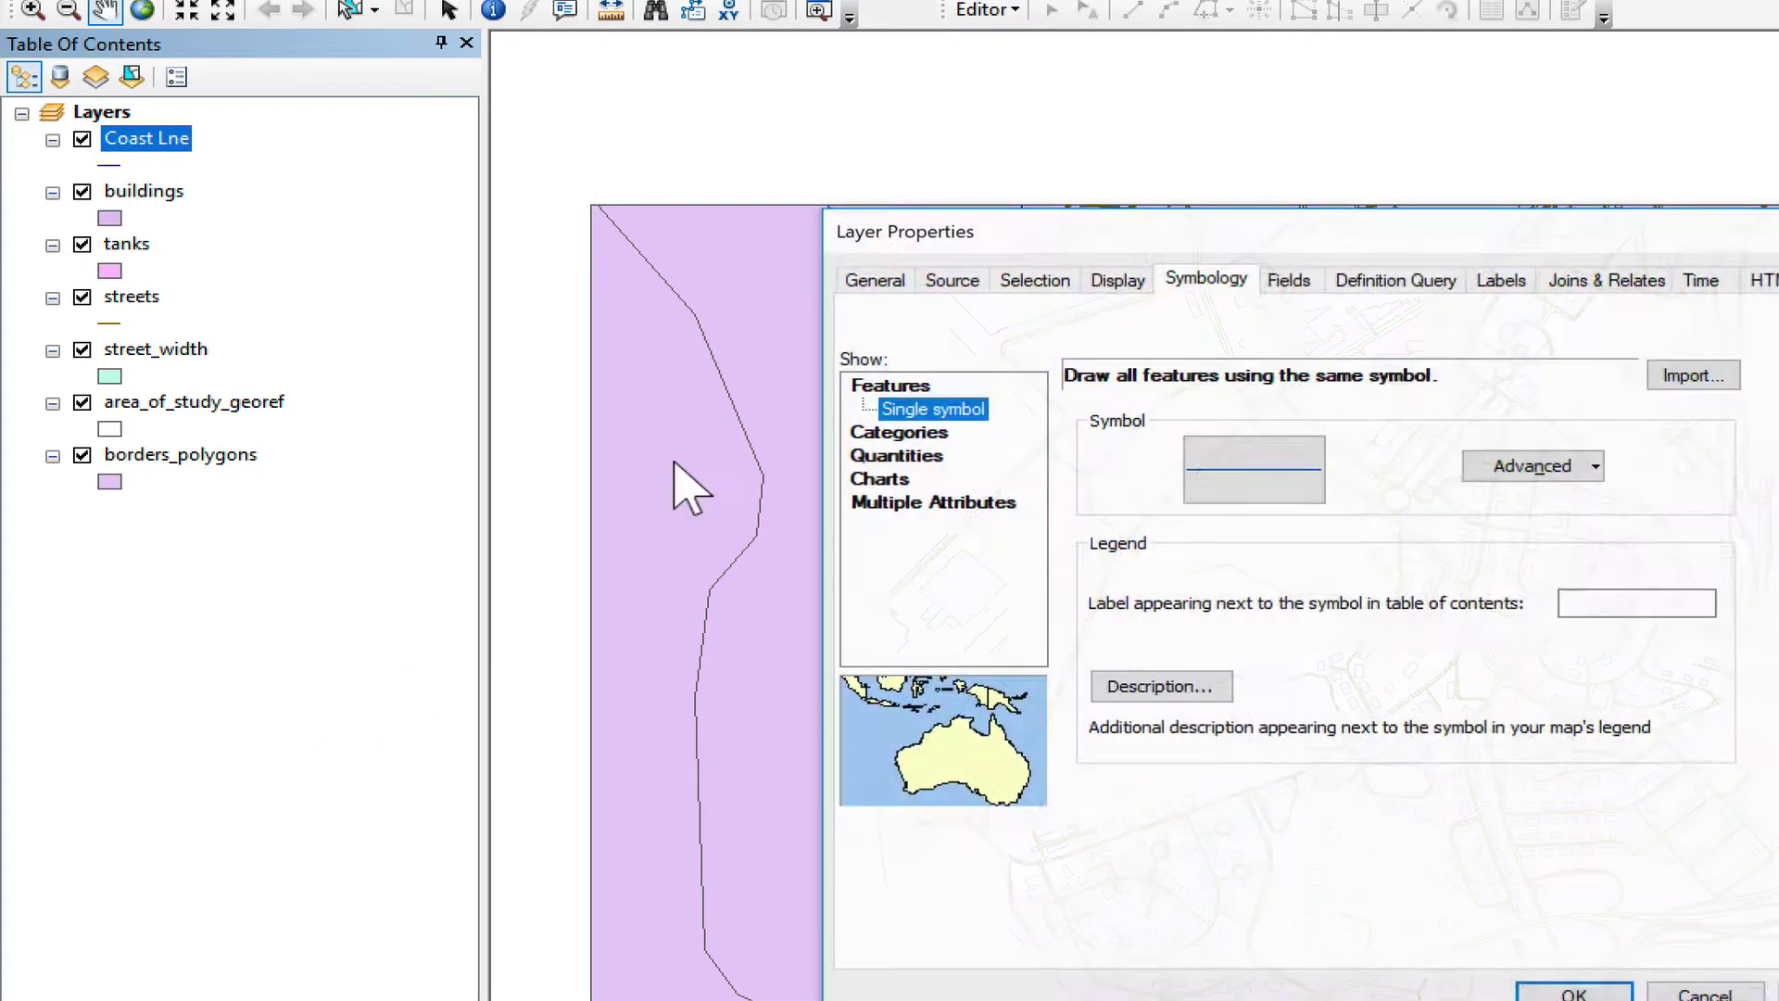
left_click(899, 432)
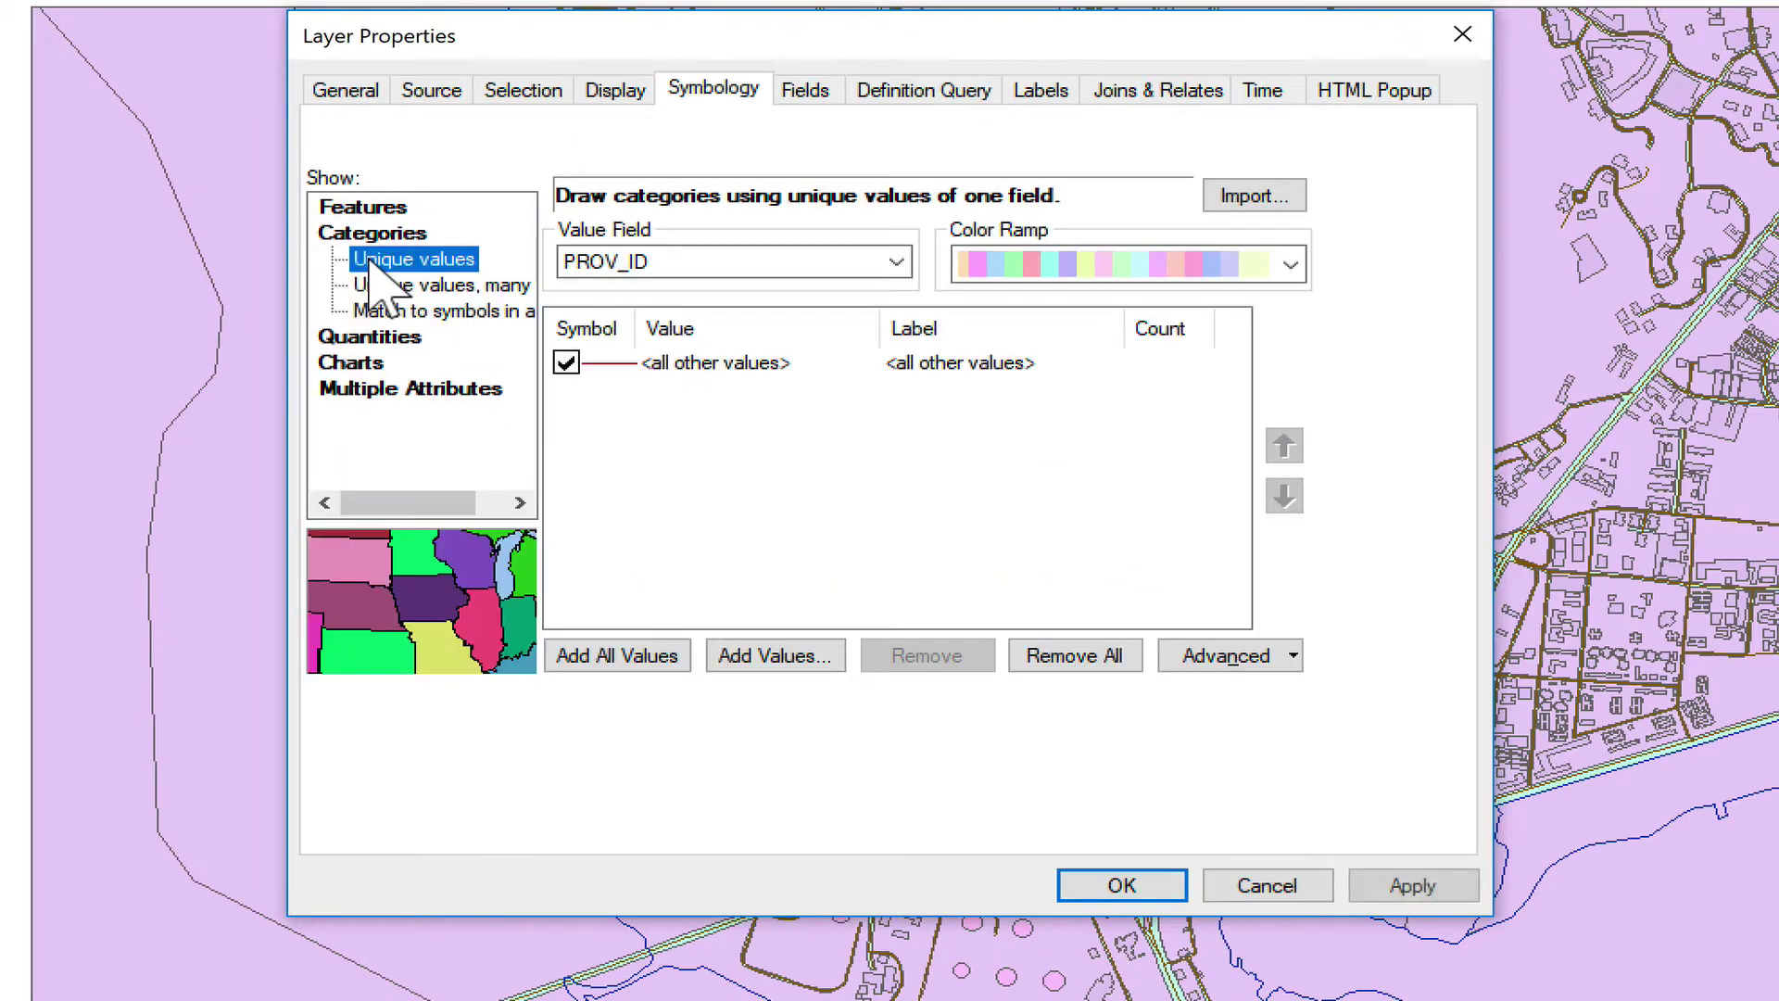
left_click(895, 262)
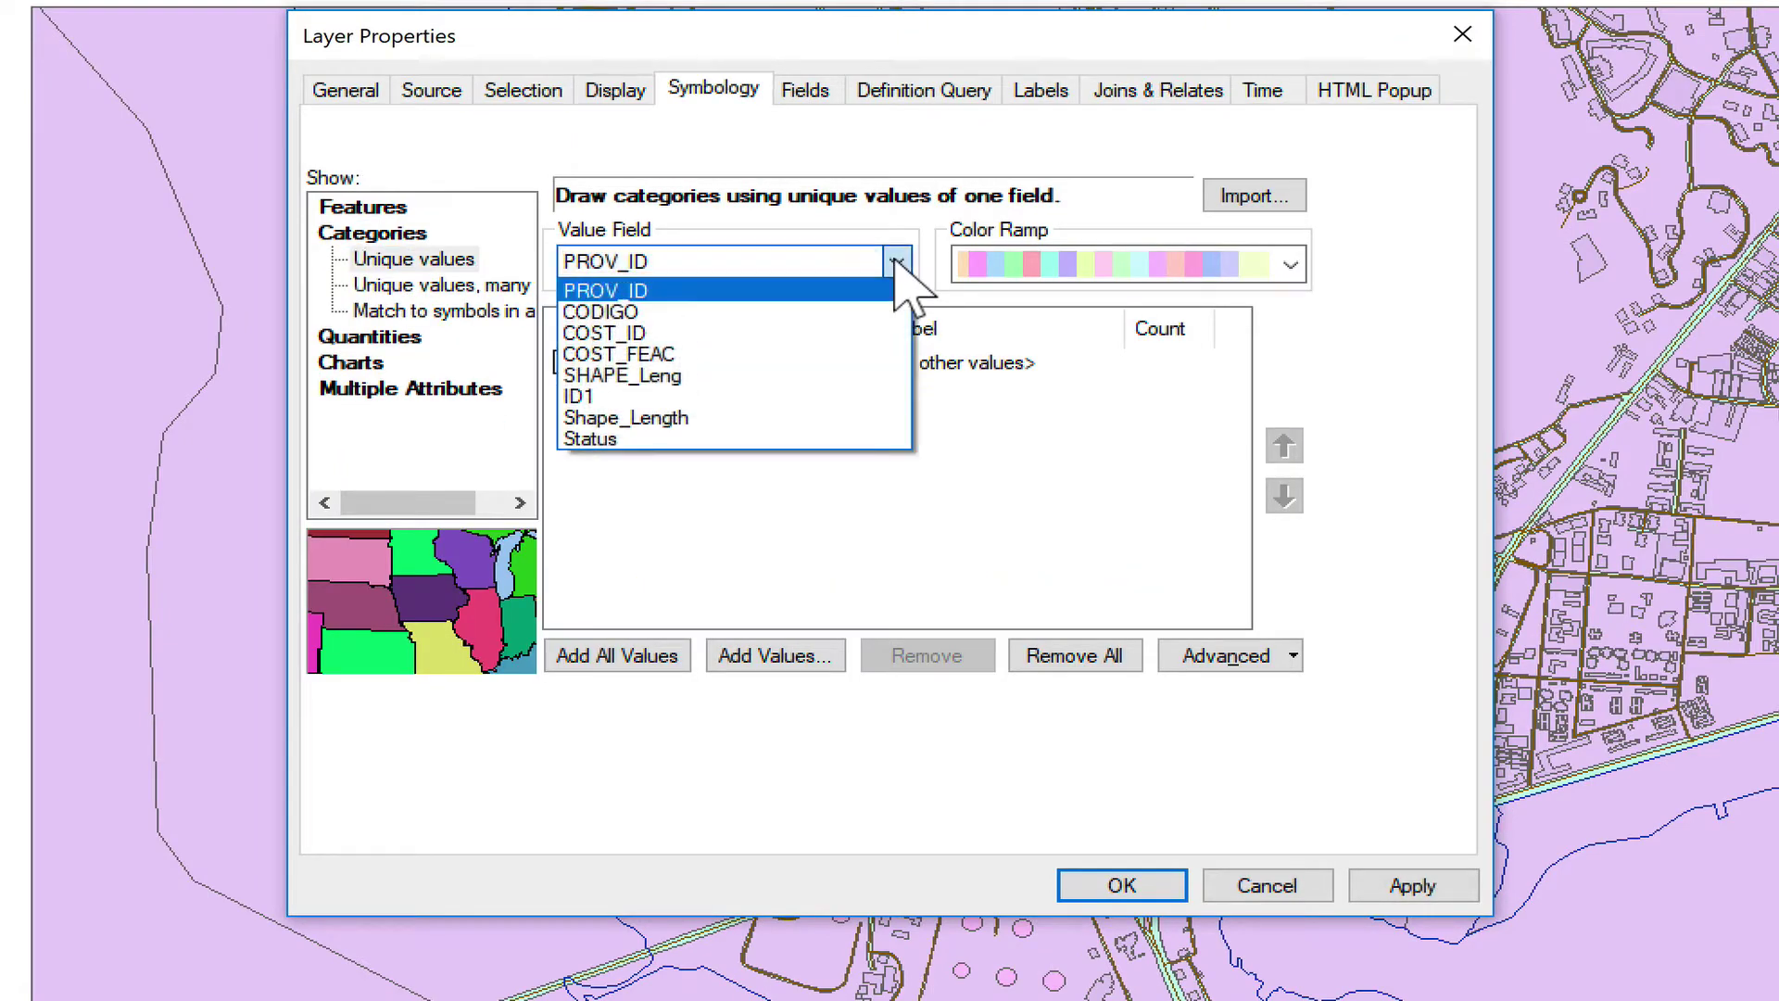
left_click(696, 439)
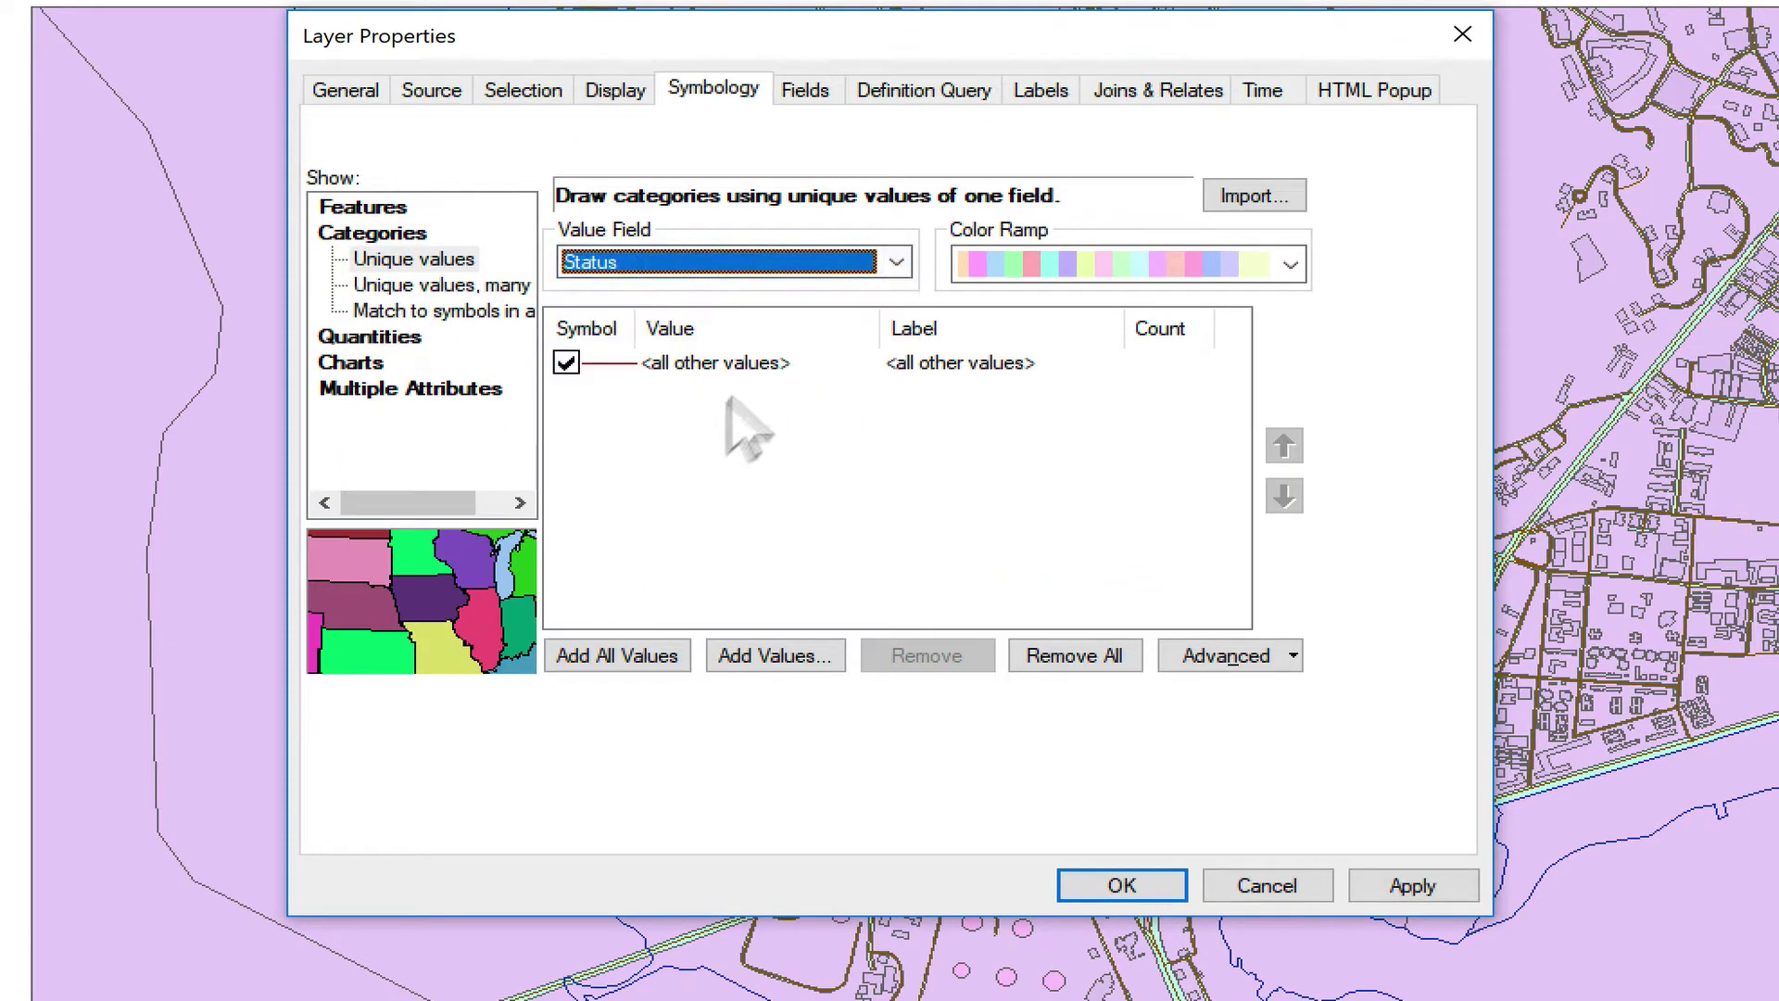
left_click(566, 362)
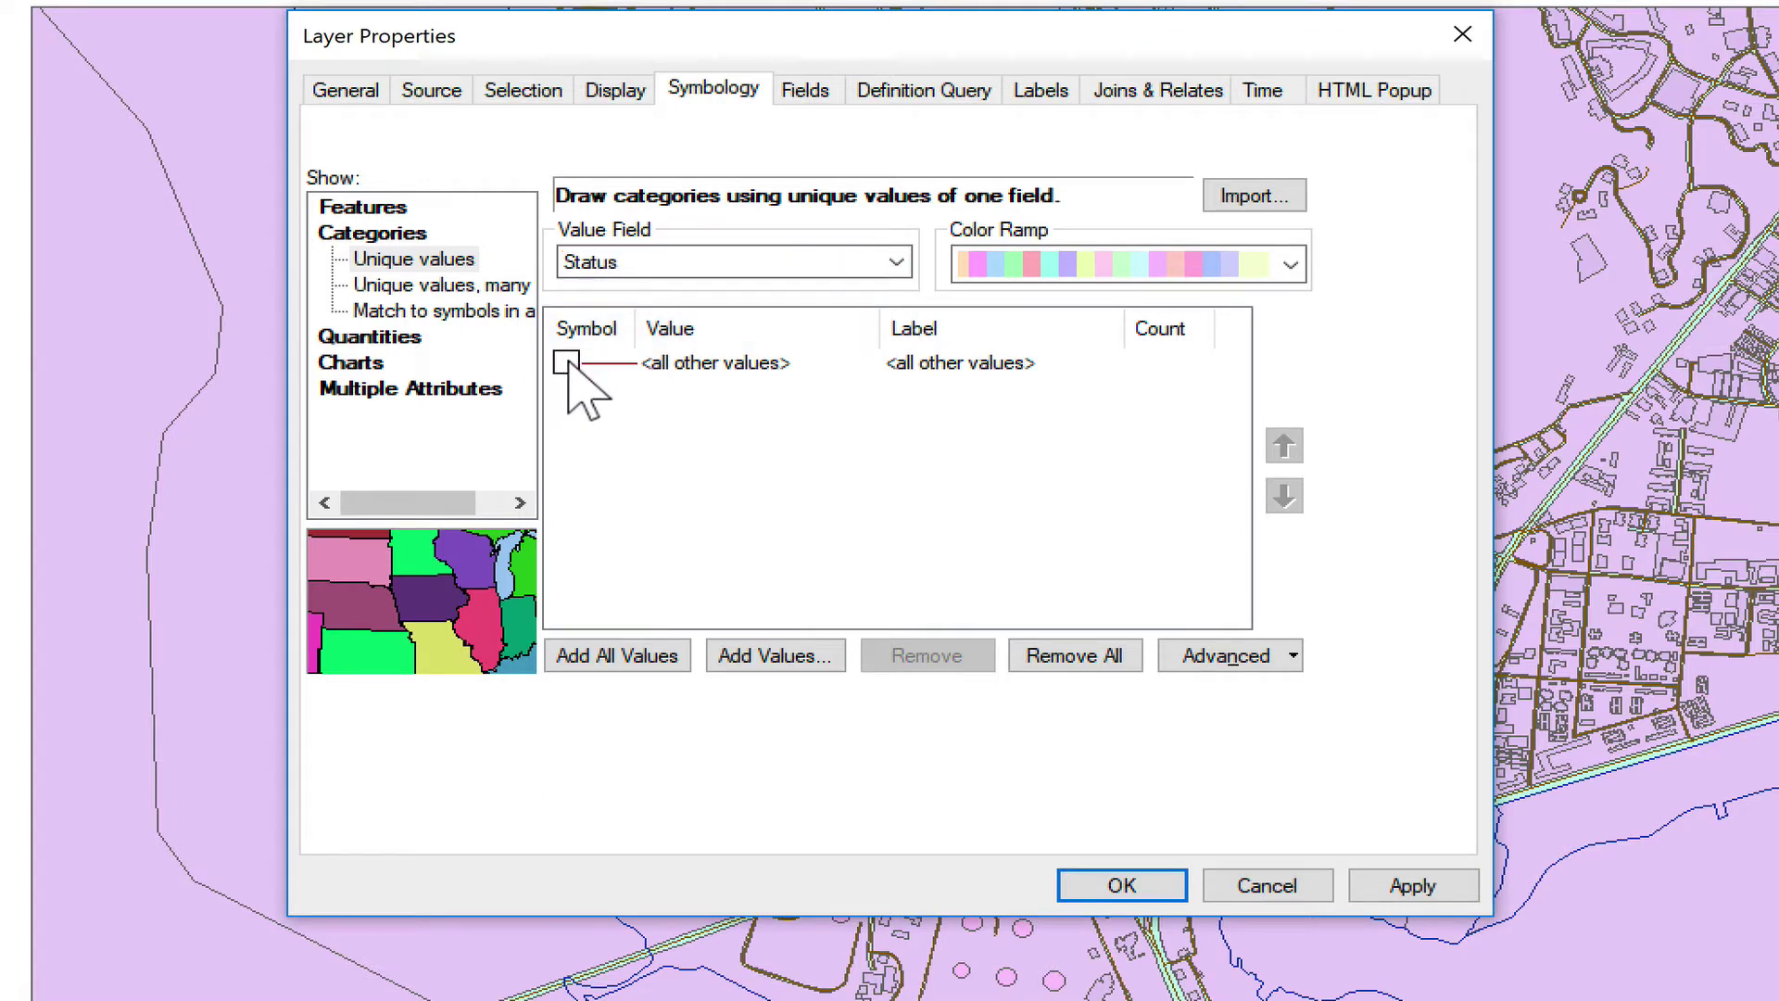
left_click(618, 658)
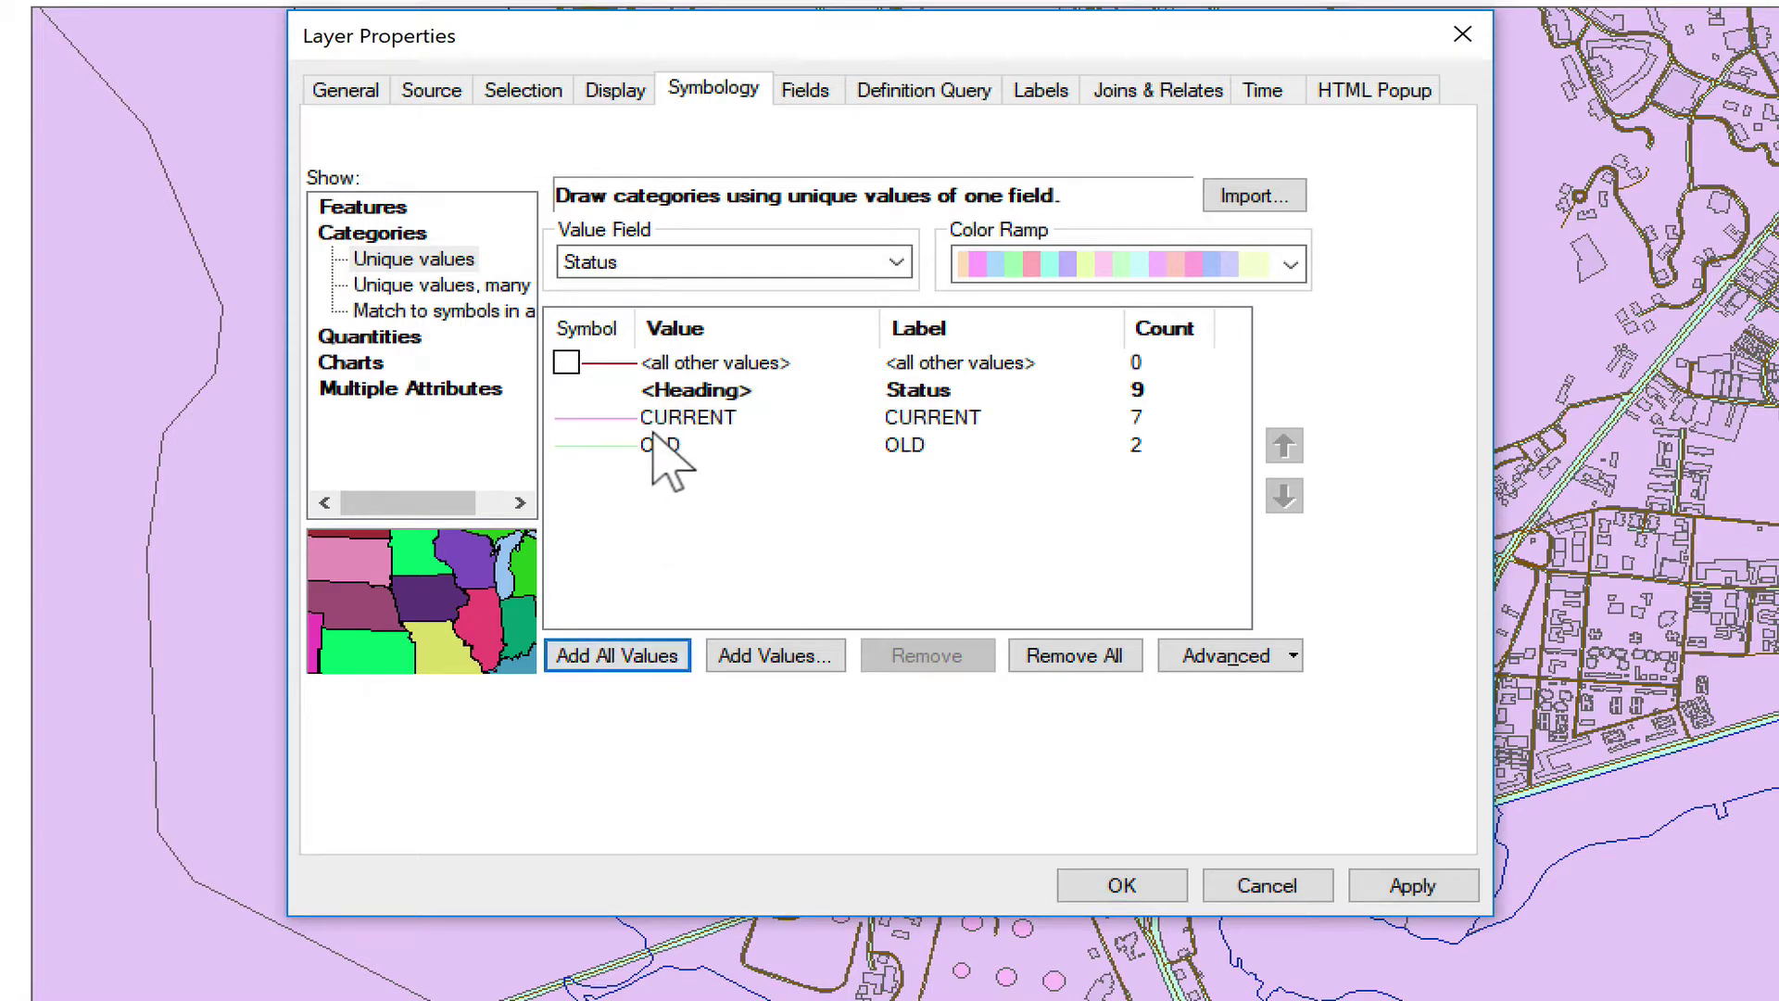
- Give the CURRENT coastline a blue Highway Ramp line symbol
left_click(609, 419)
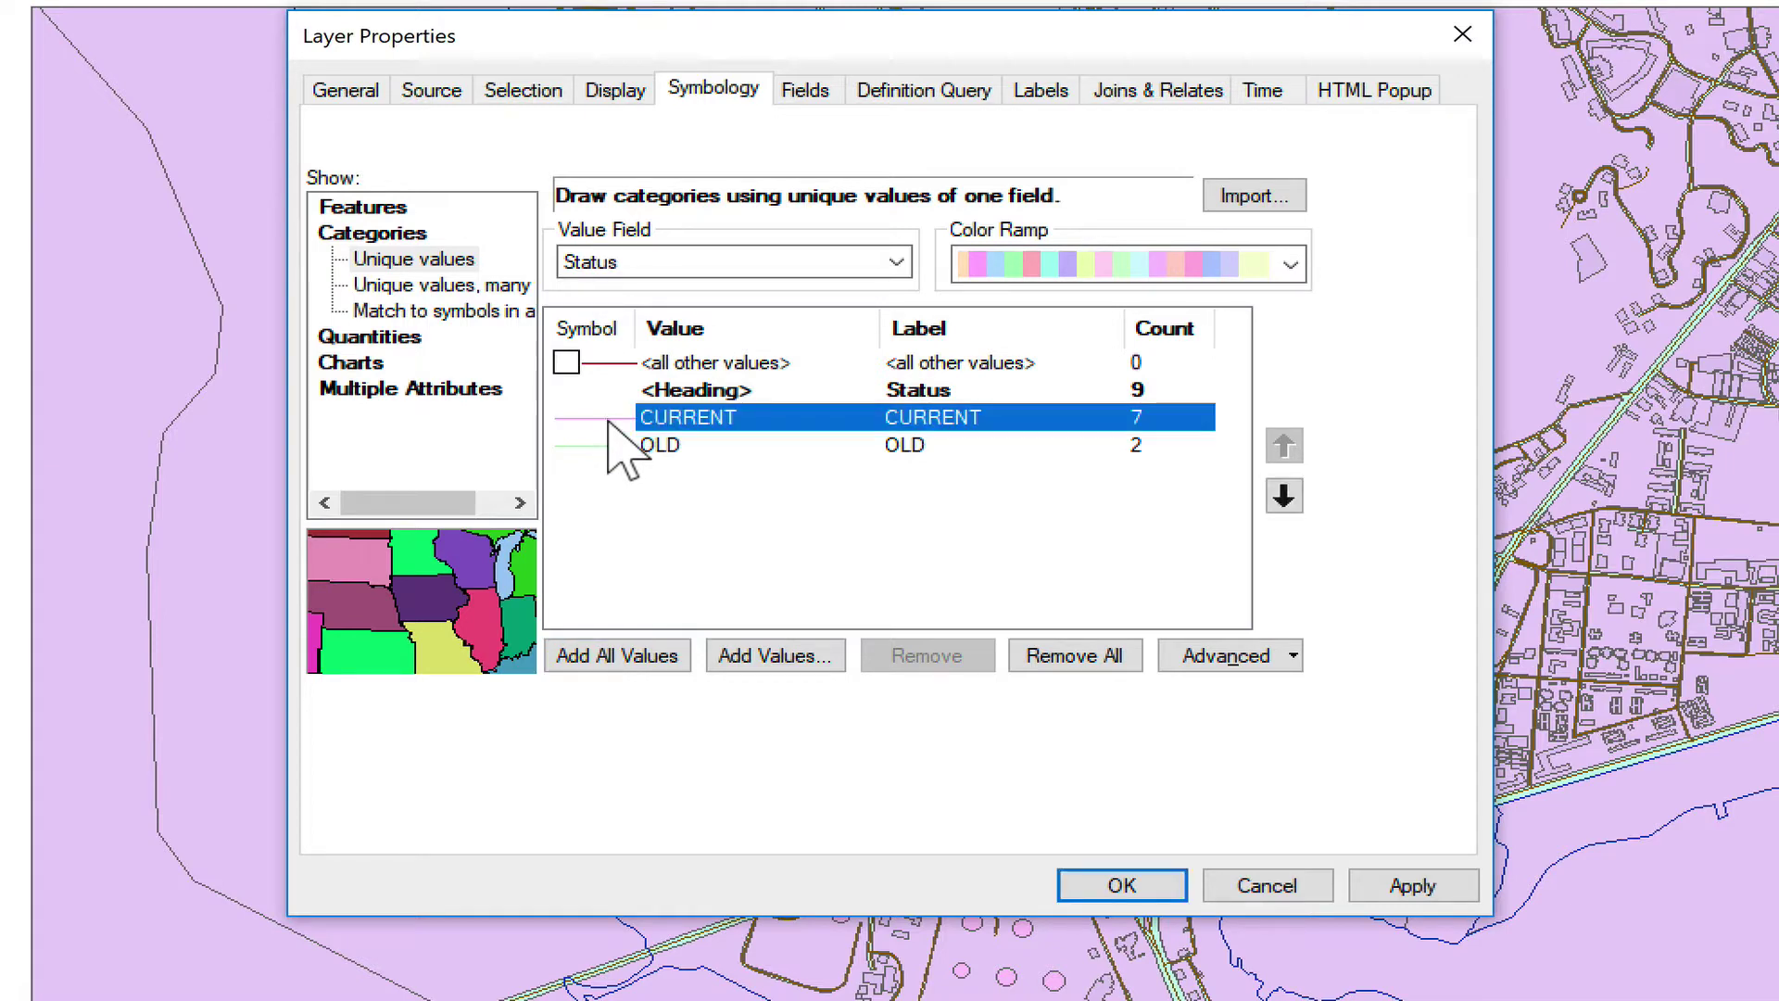
double_click(607, 419)
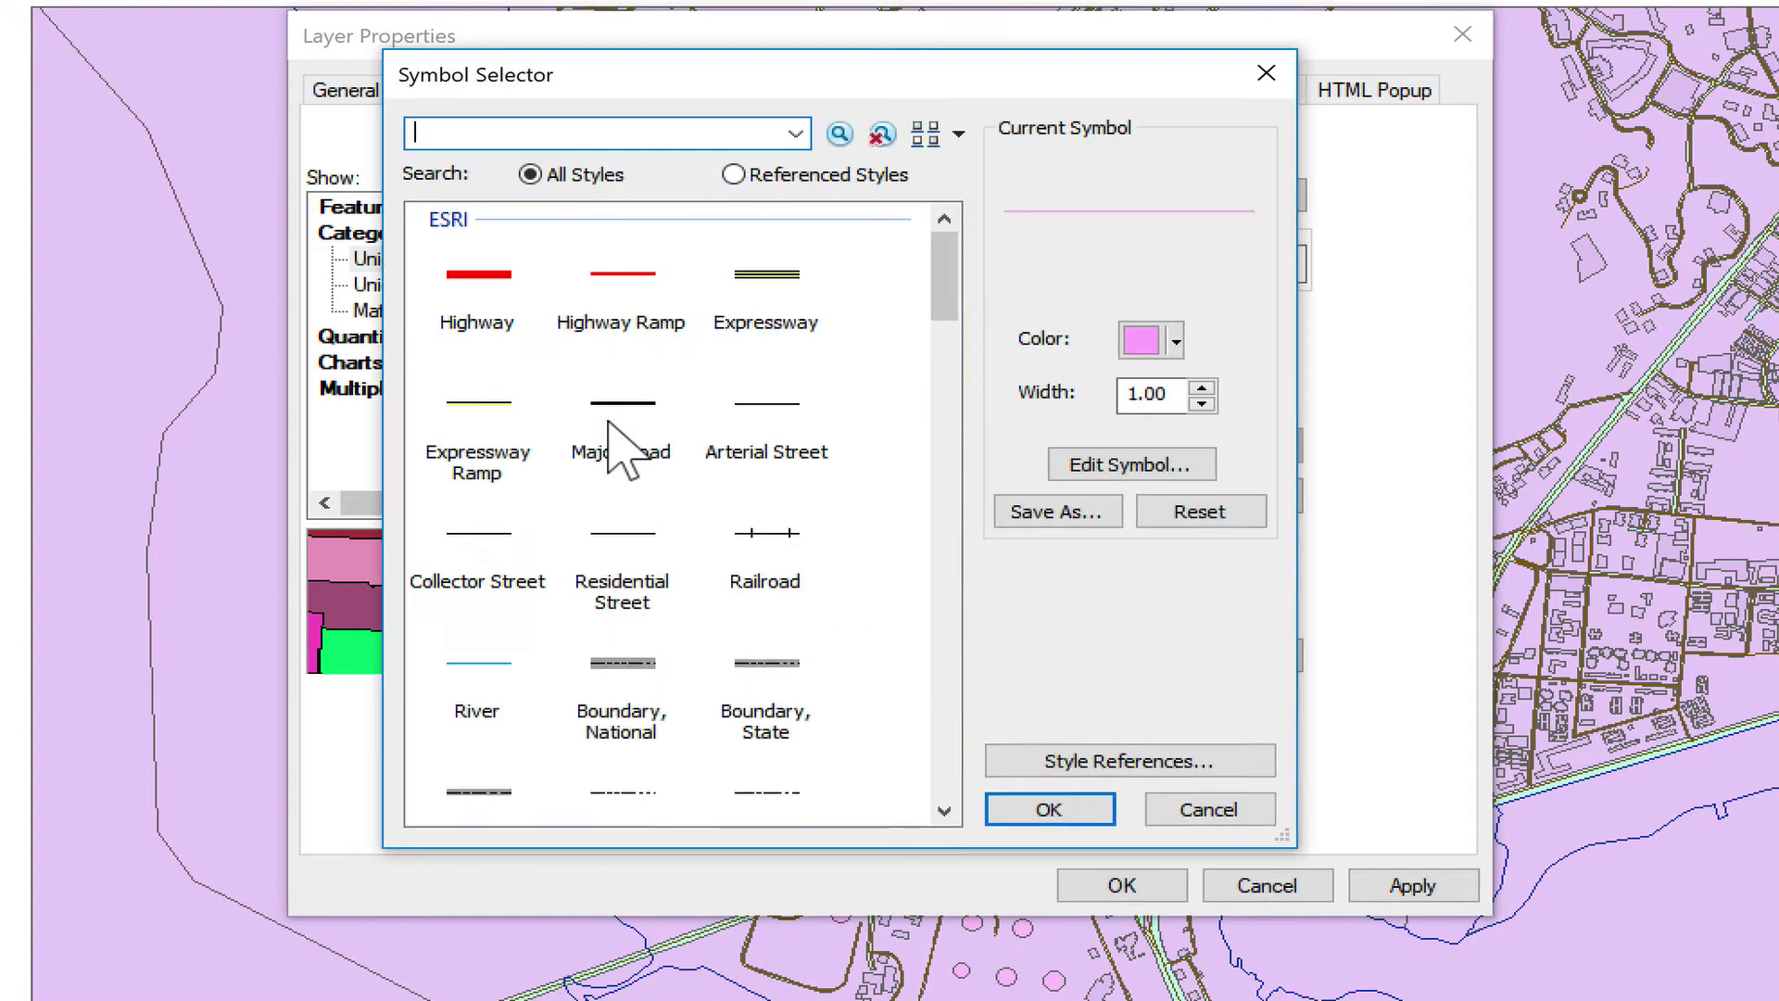
left_click(615, 318)
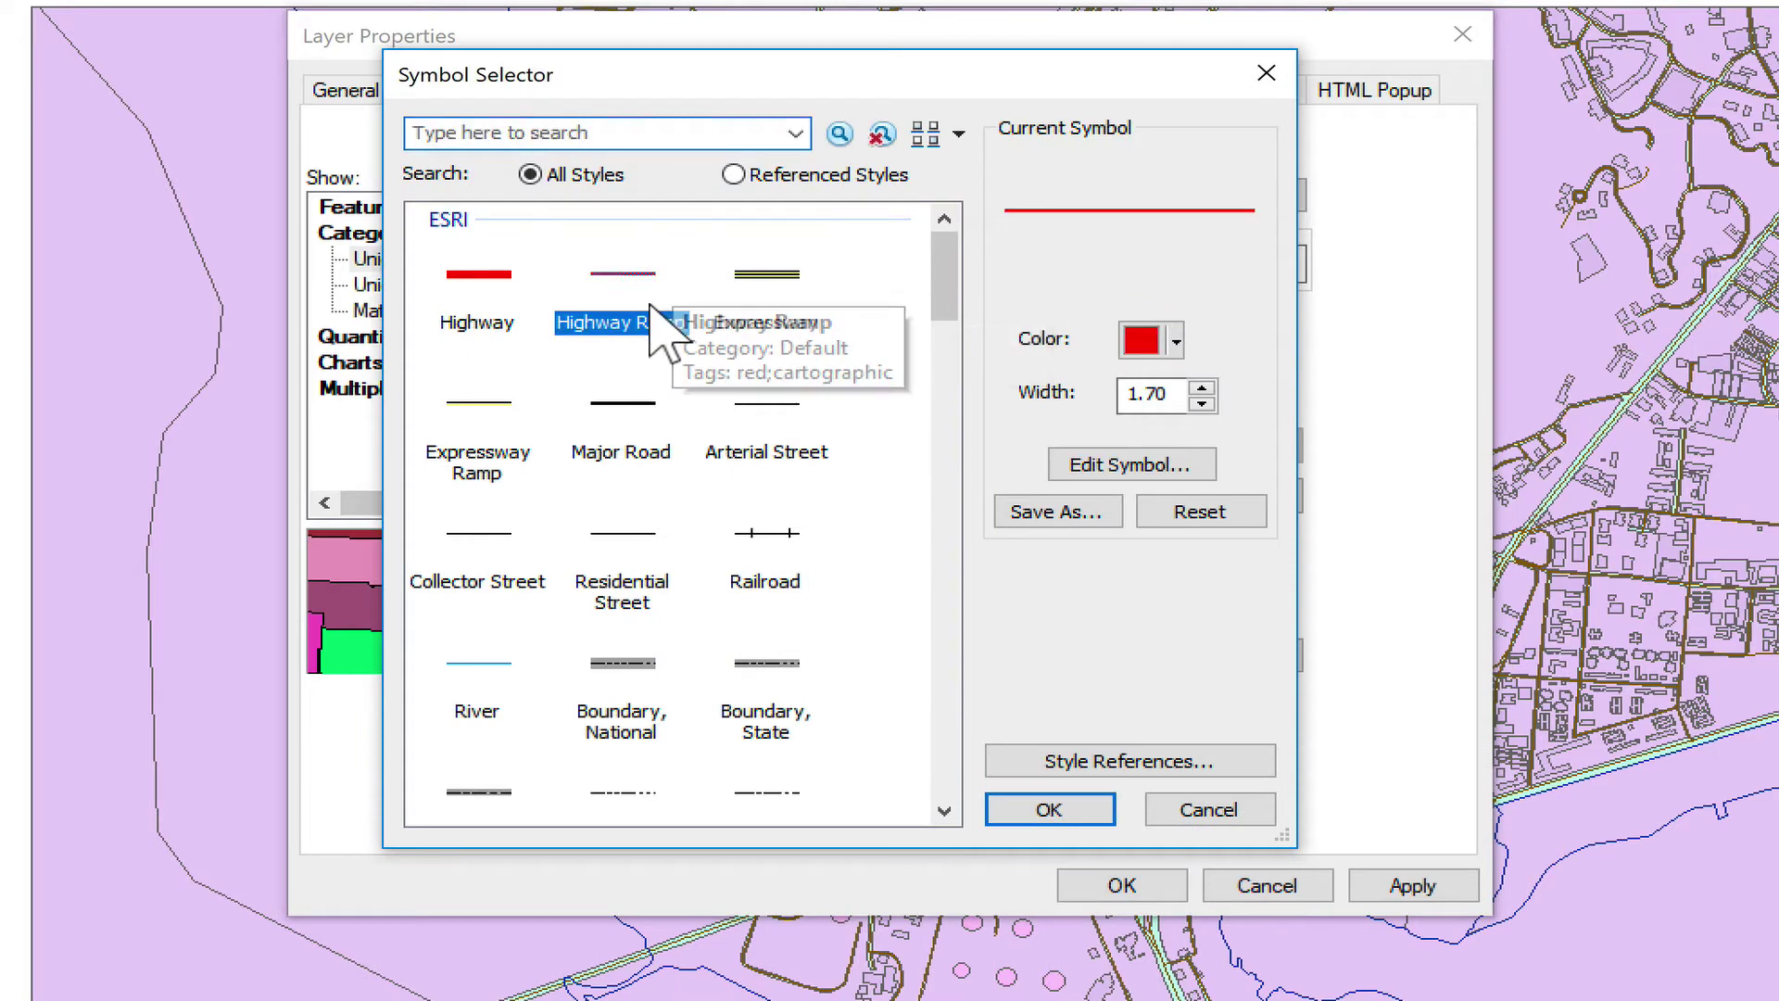
left_click(1177, 343)
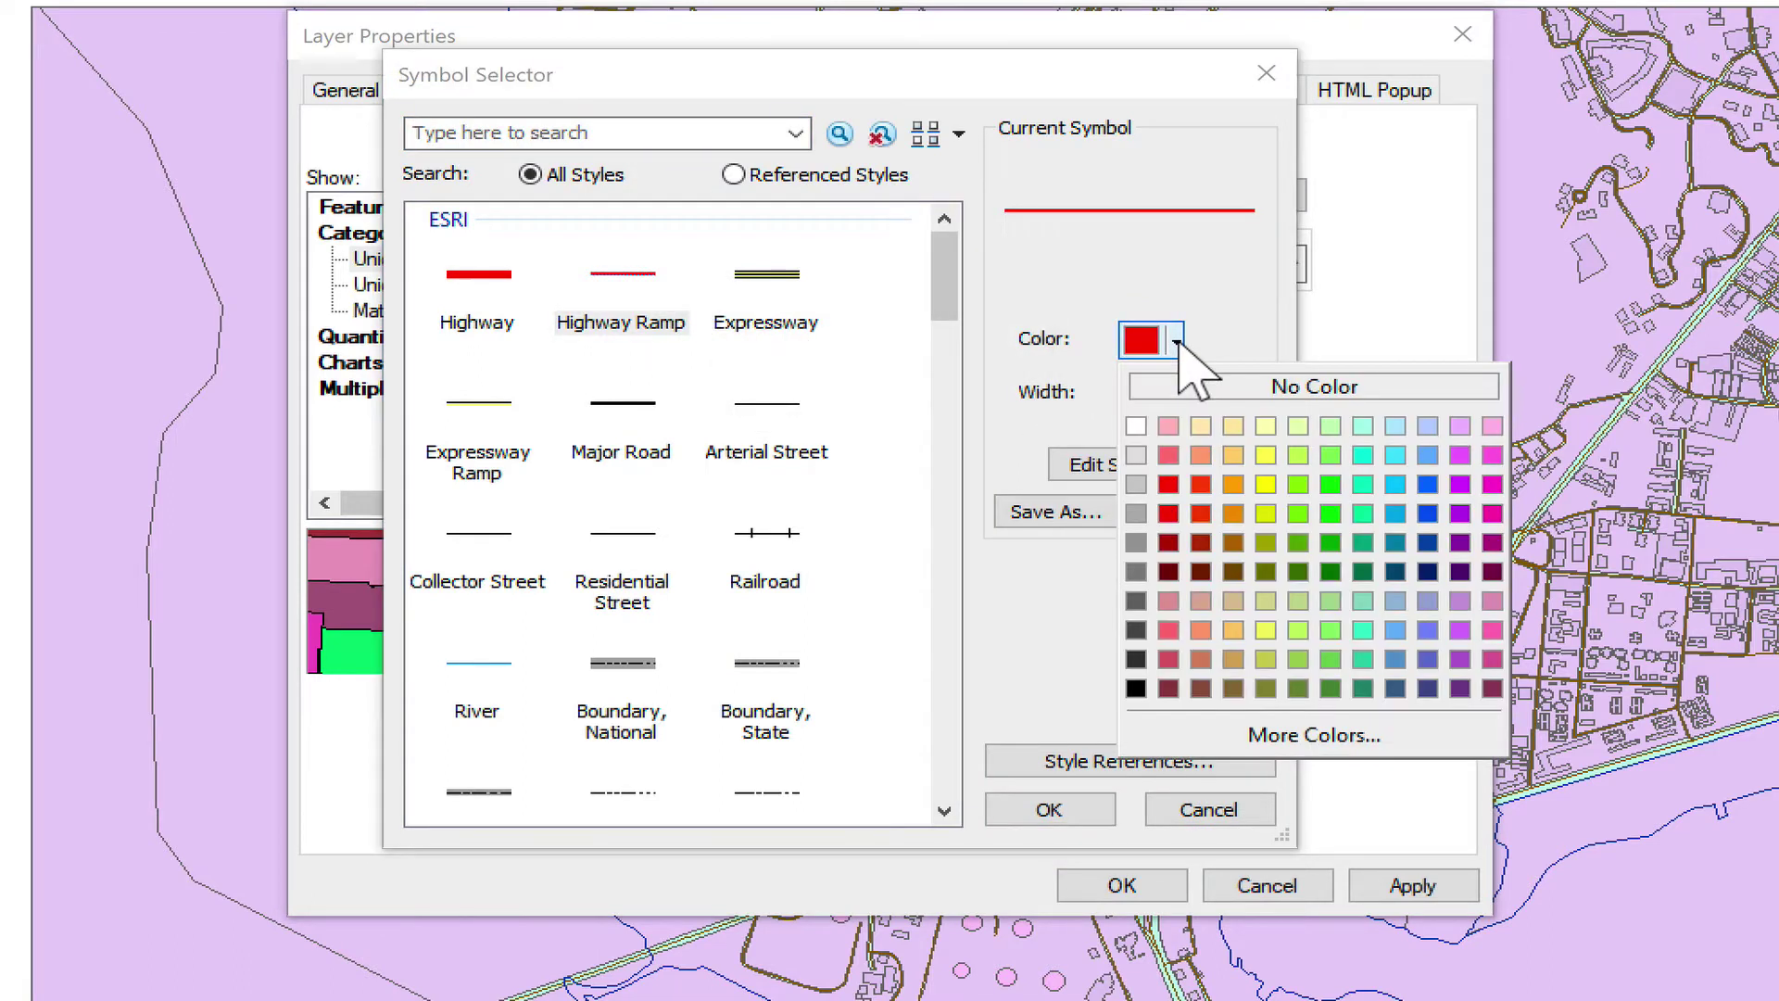
left_click(1433, 498)
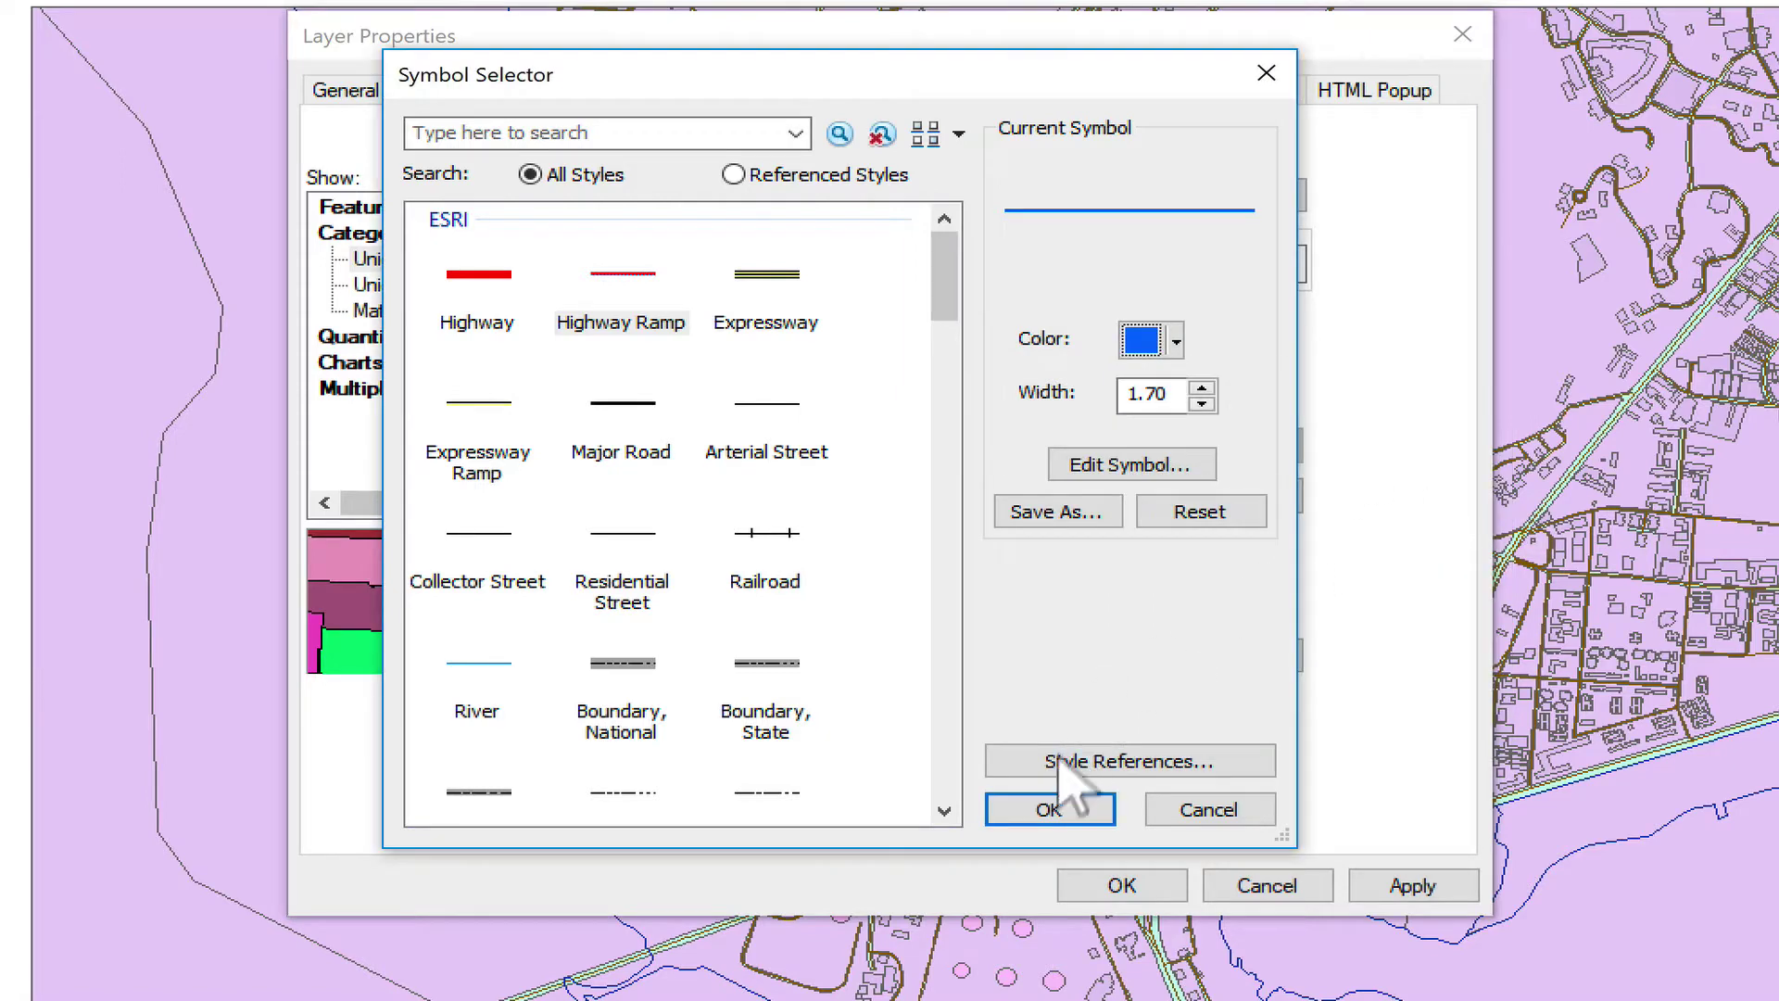
left_click(1052, 808)
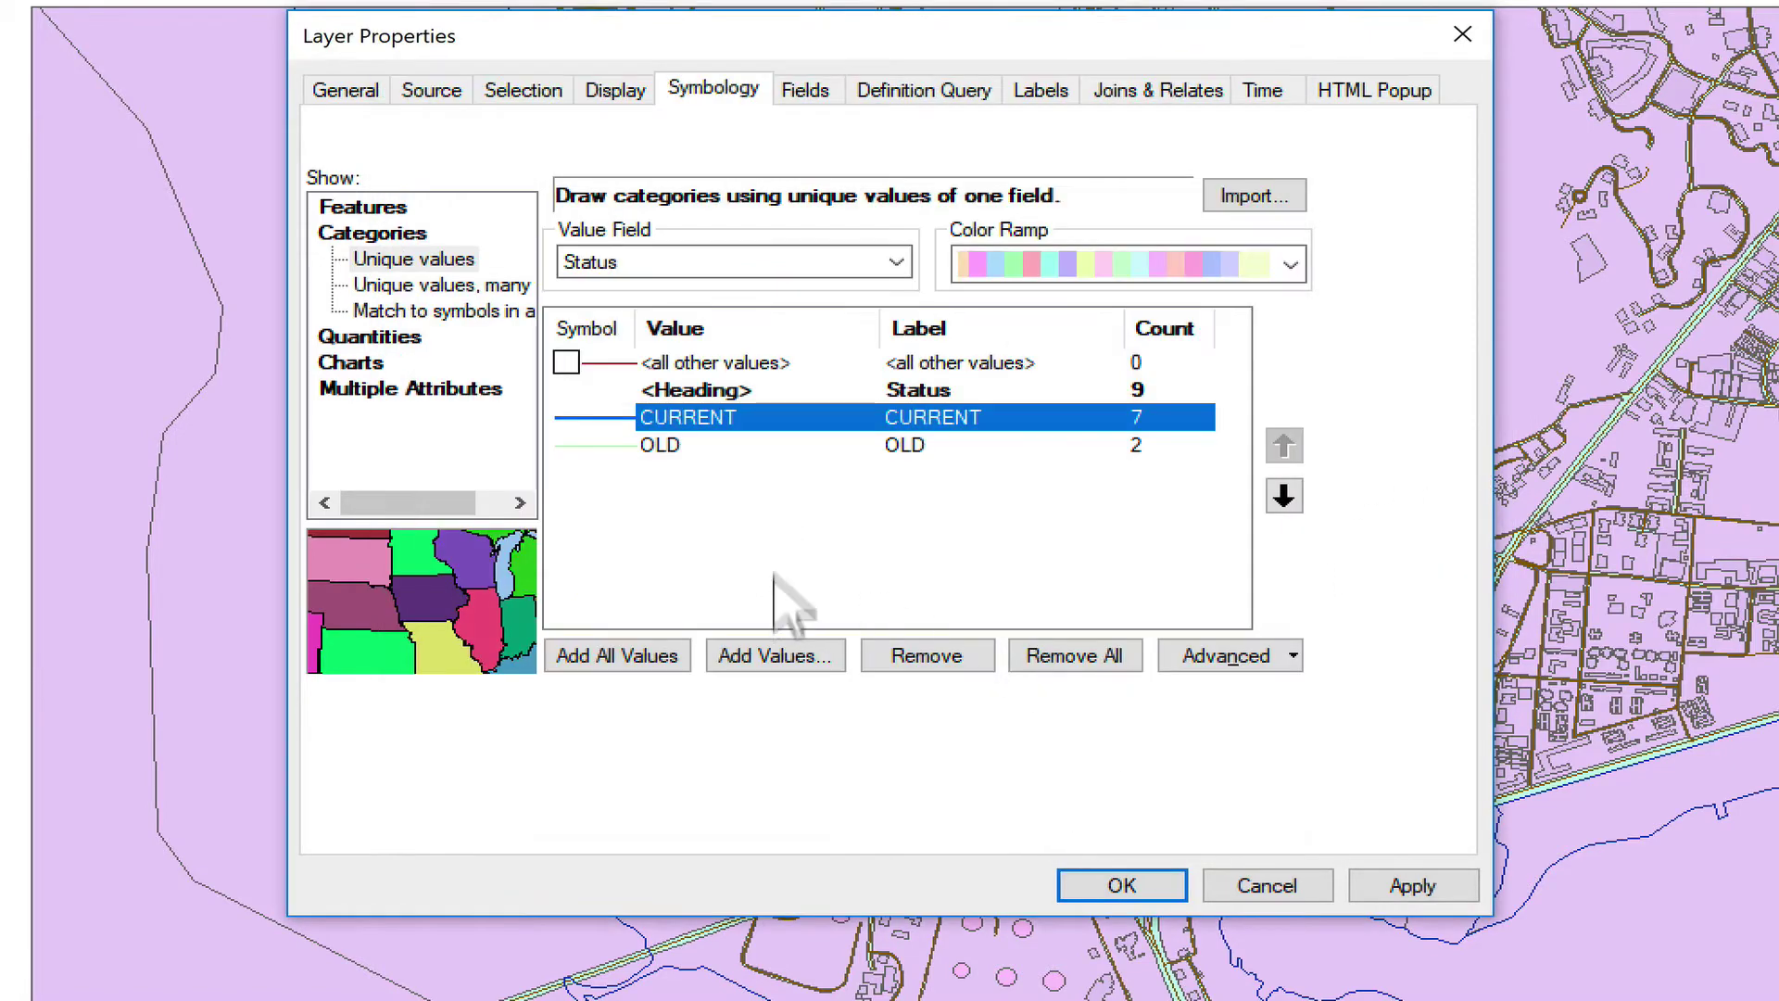
- Give the OLD coastline a red Phantom Line dash-dot symbol 1.7 wide
double_click(597, 444)
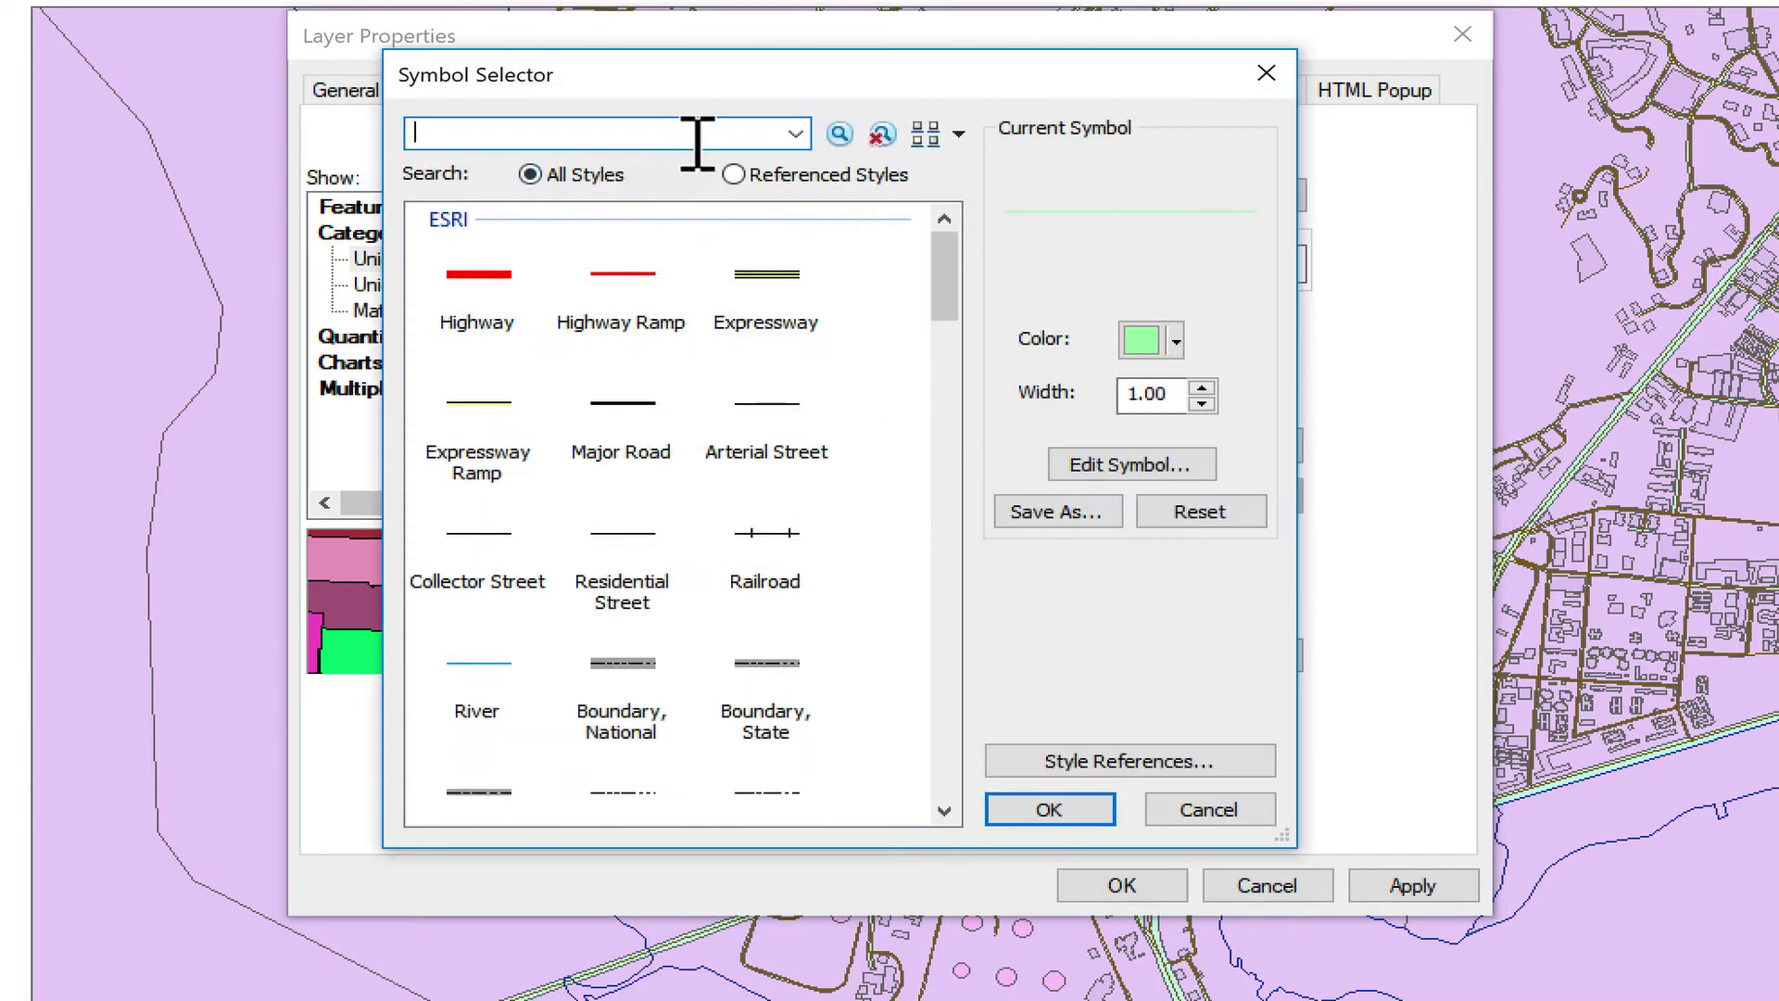
type("dash")
left_click(700, 152)
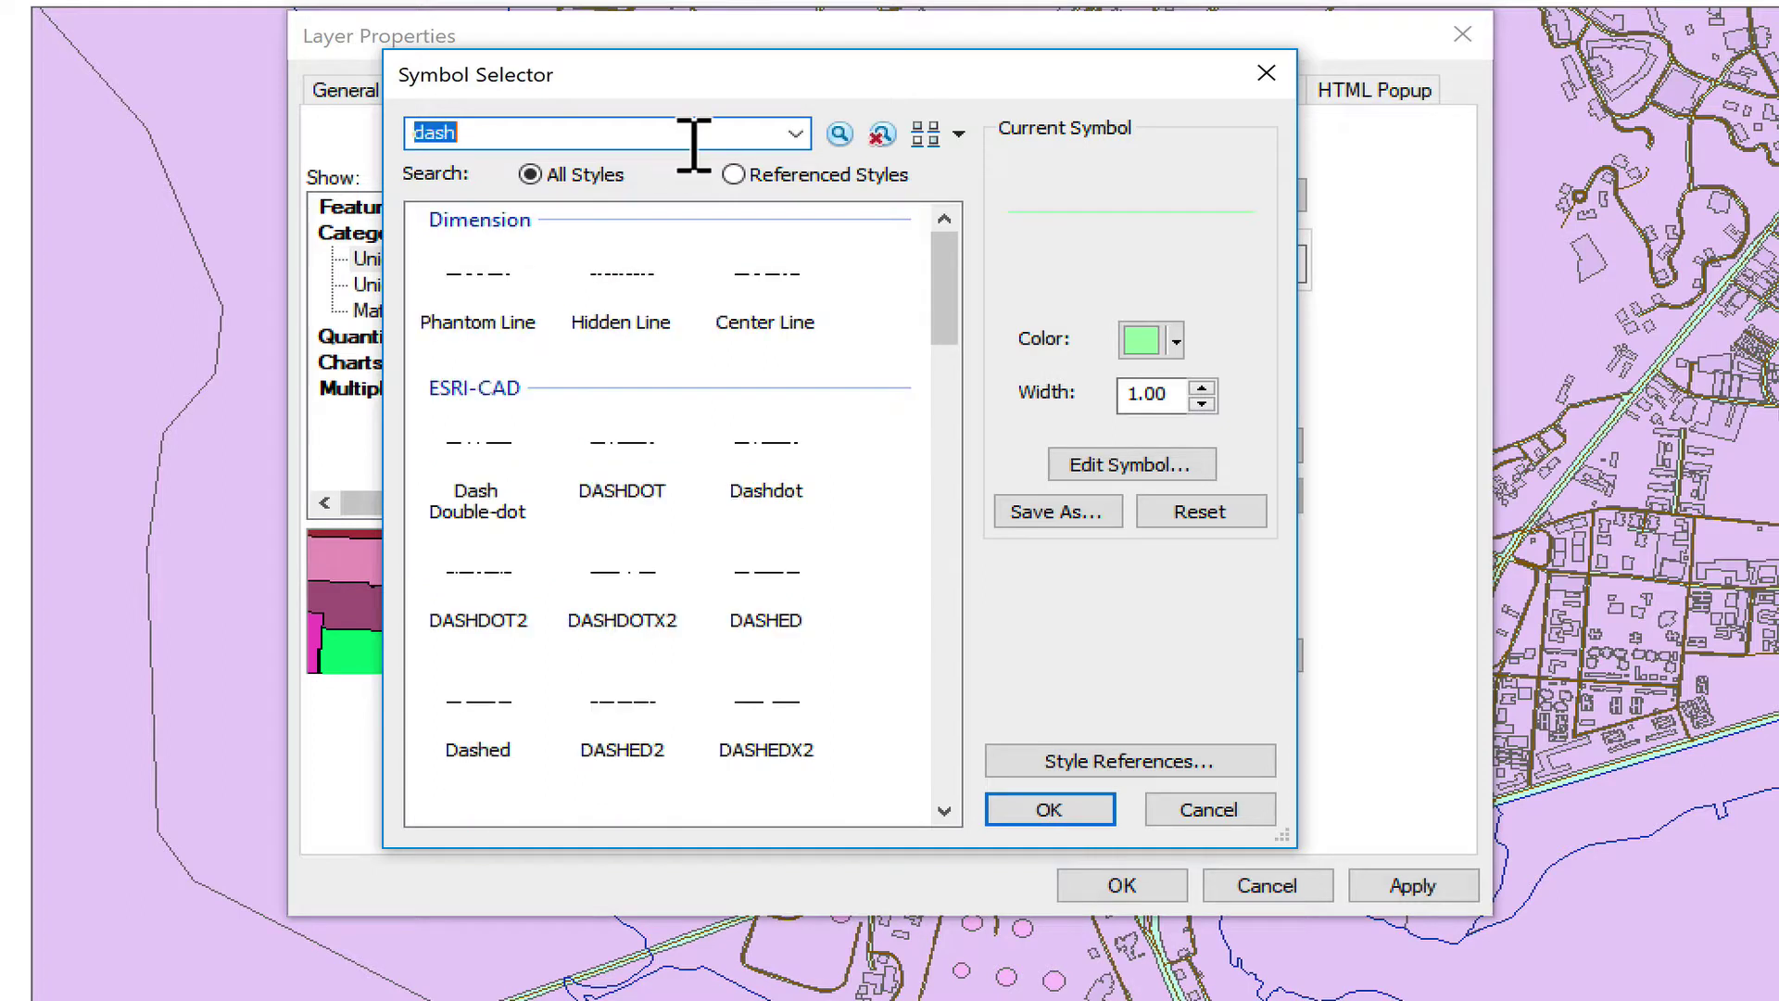
left_click(455, 312)
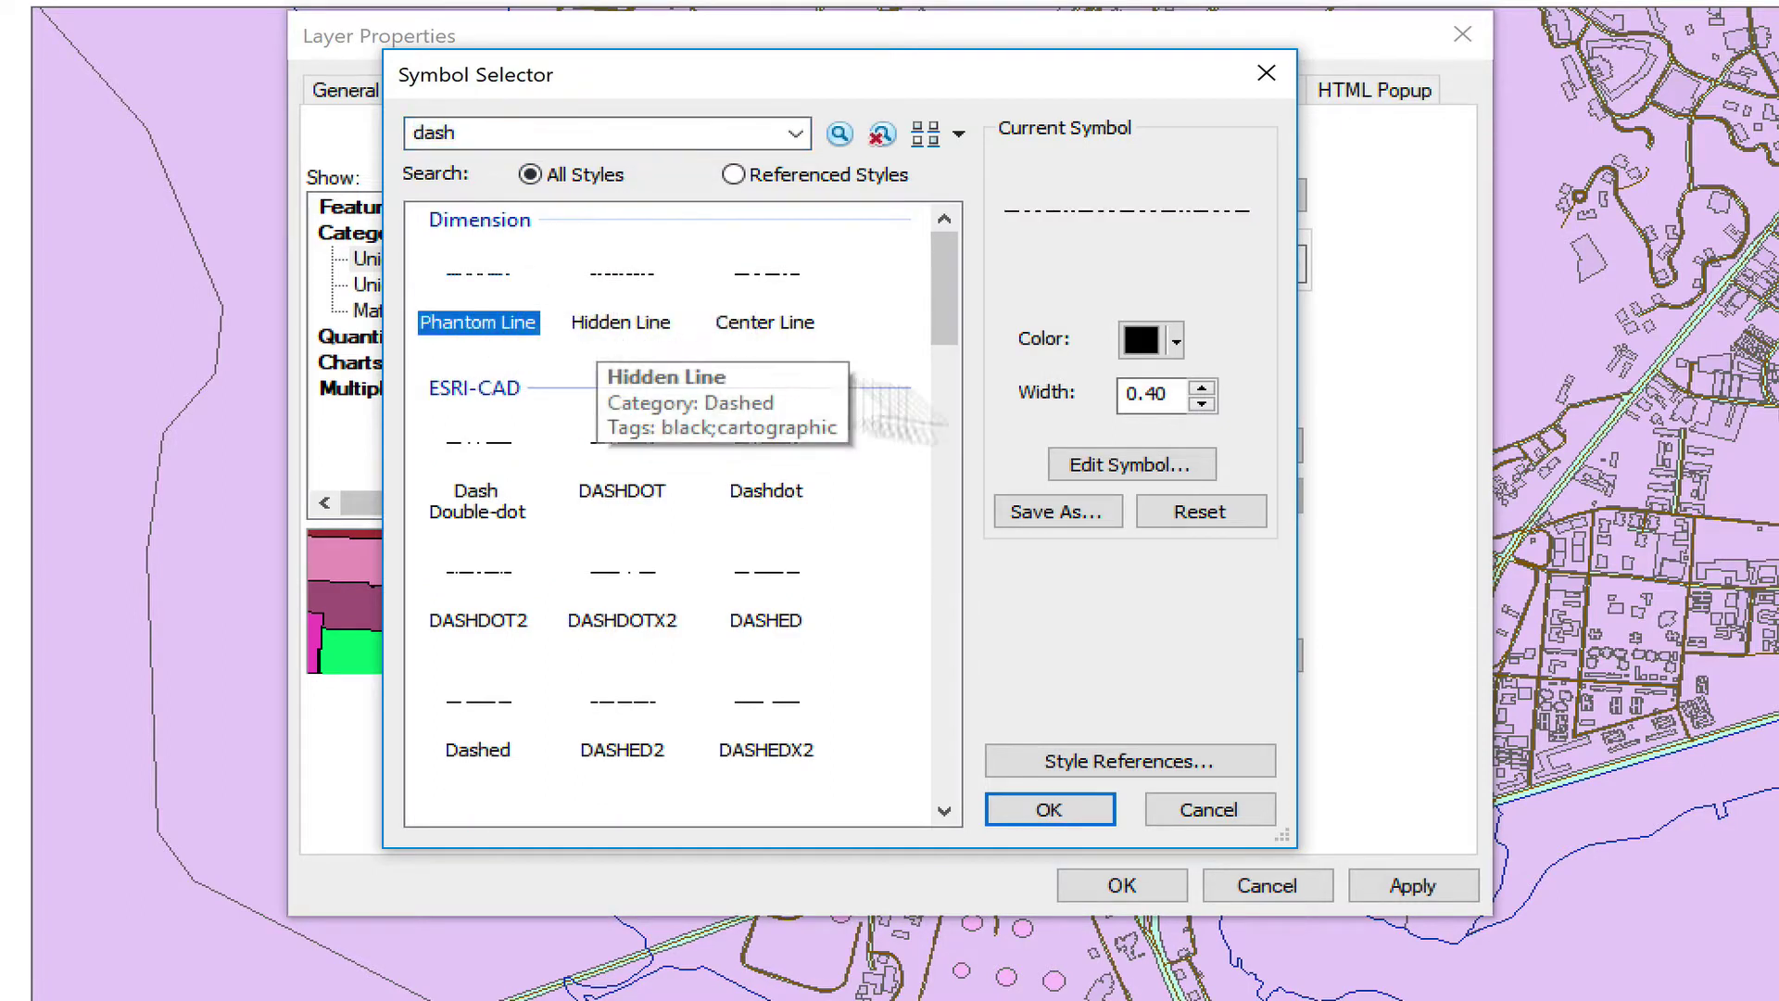
left_click(1177, 345)
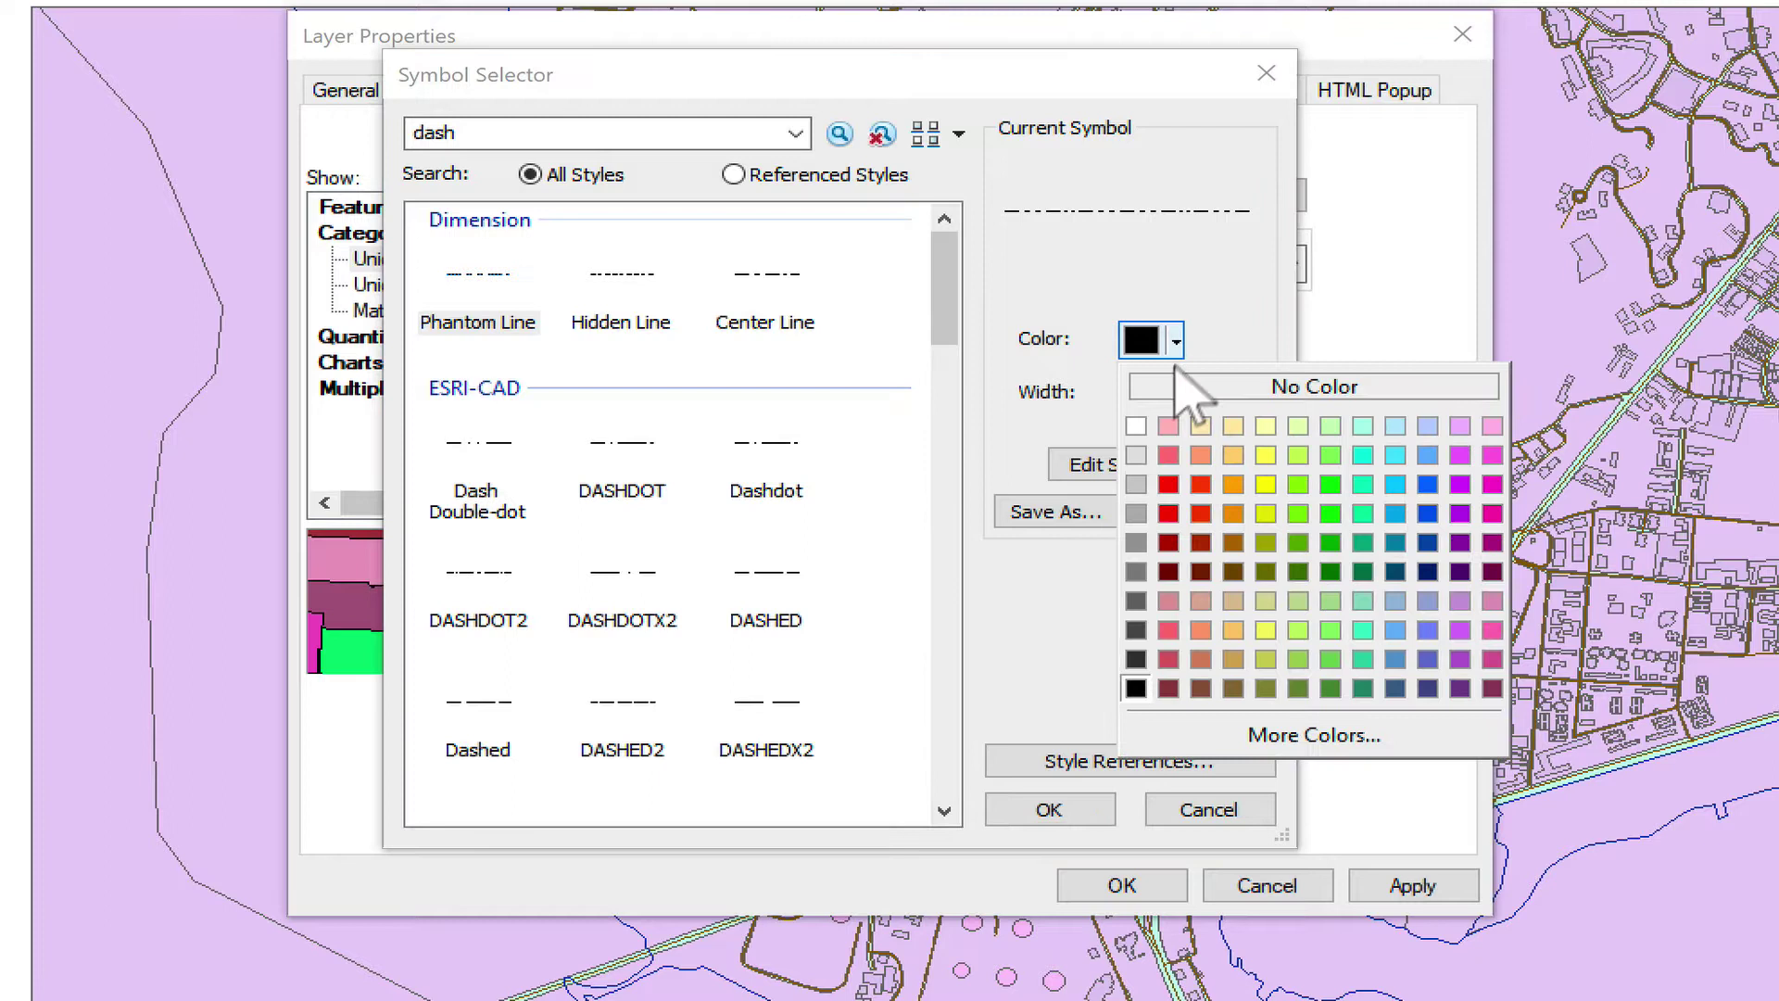
left_click(1174, 506)
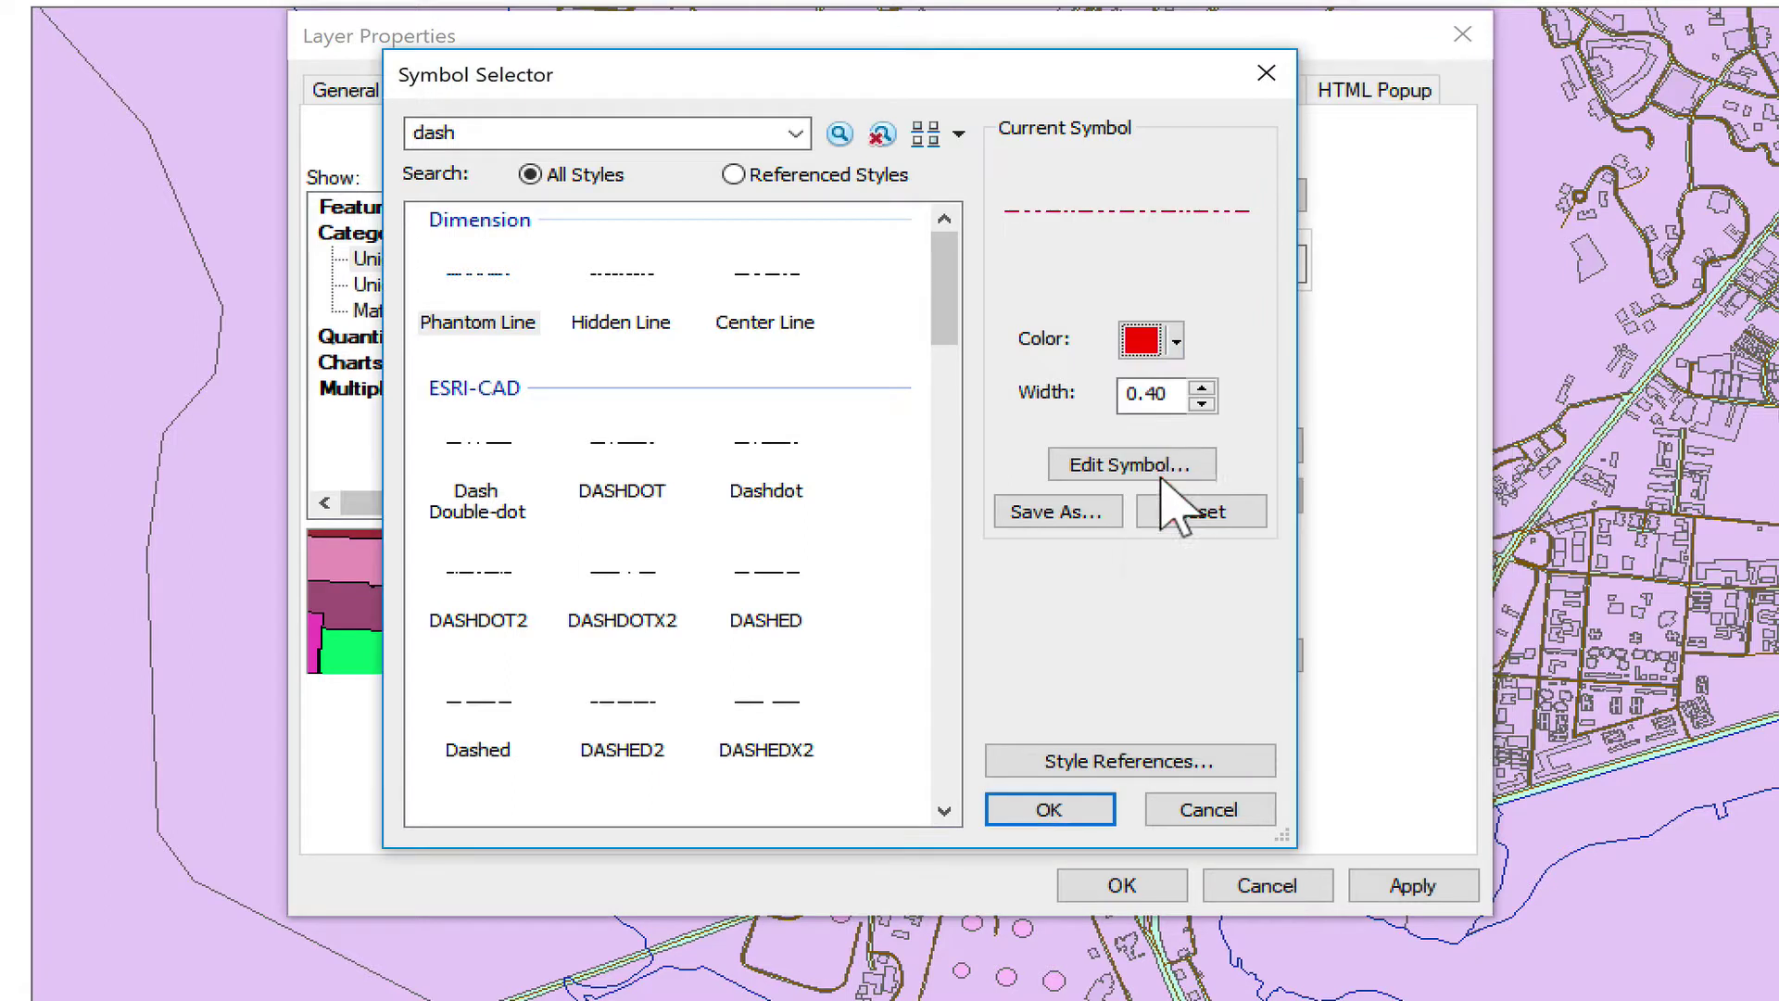
double_click(1189, 397)
type("1")
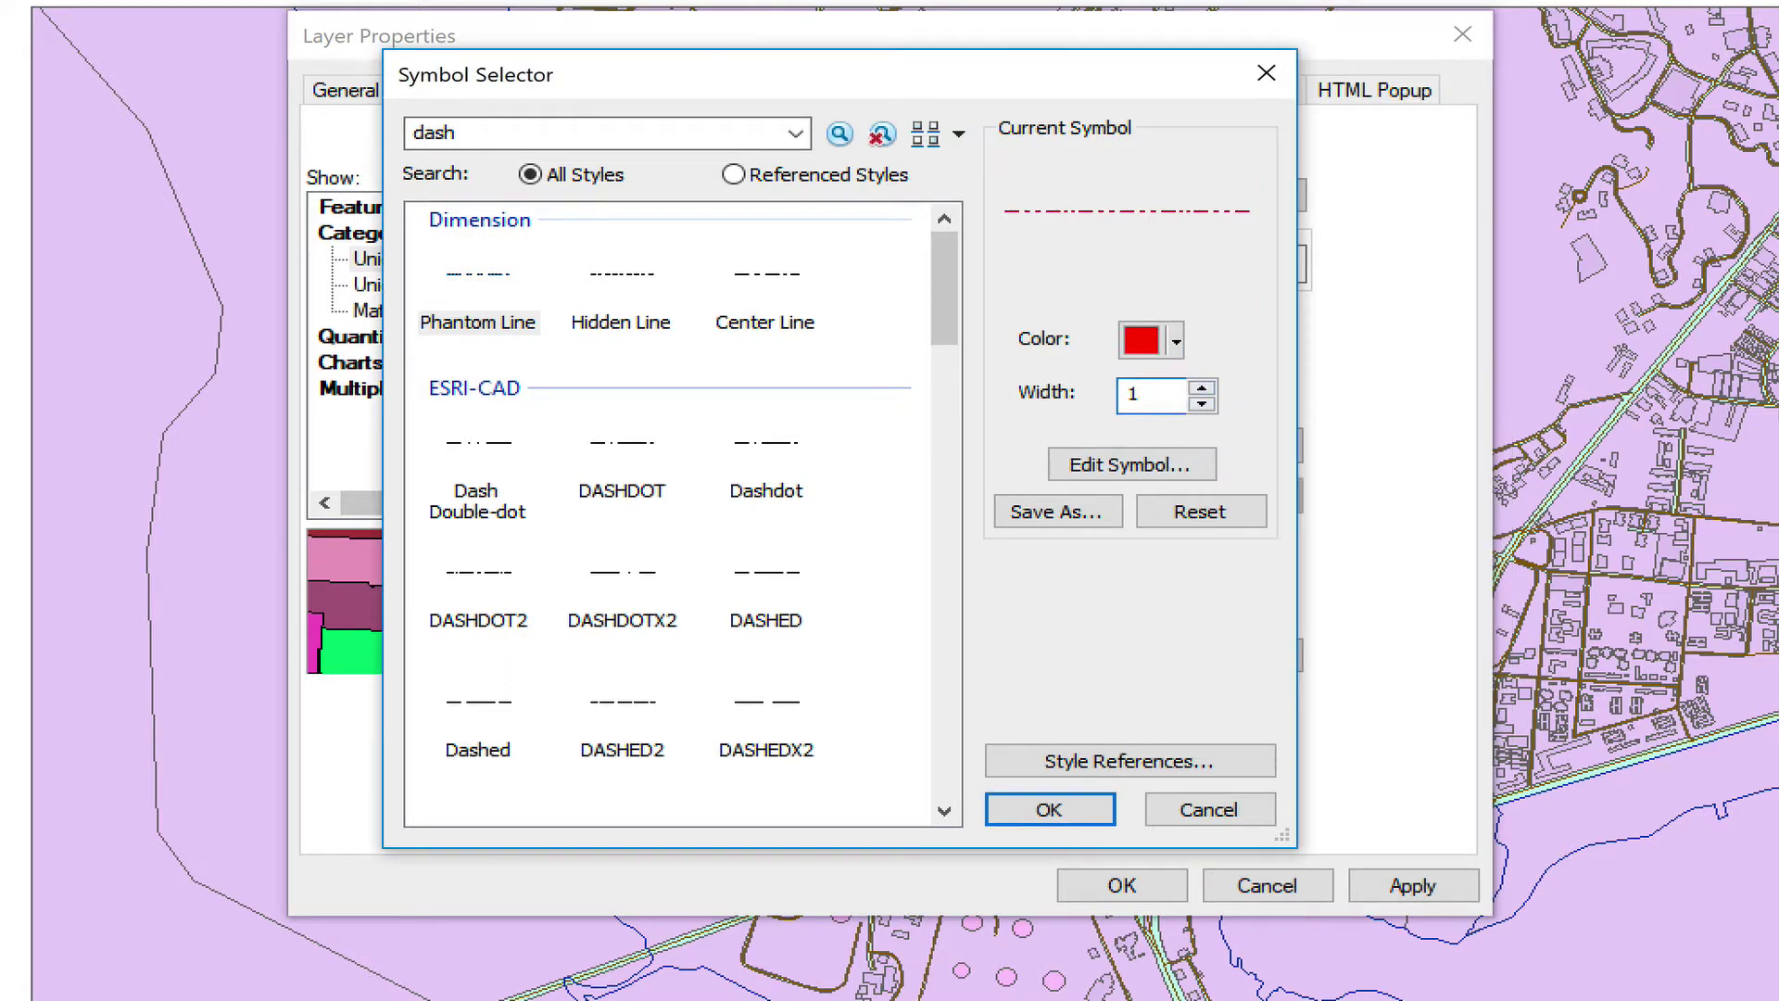
type(".7")
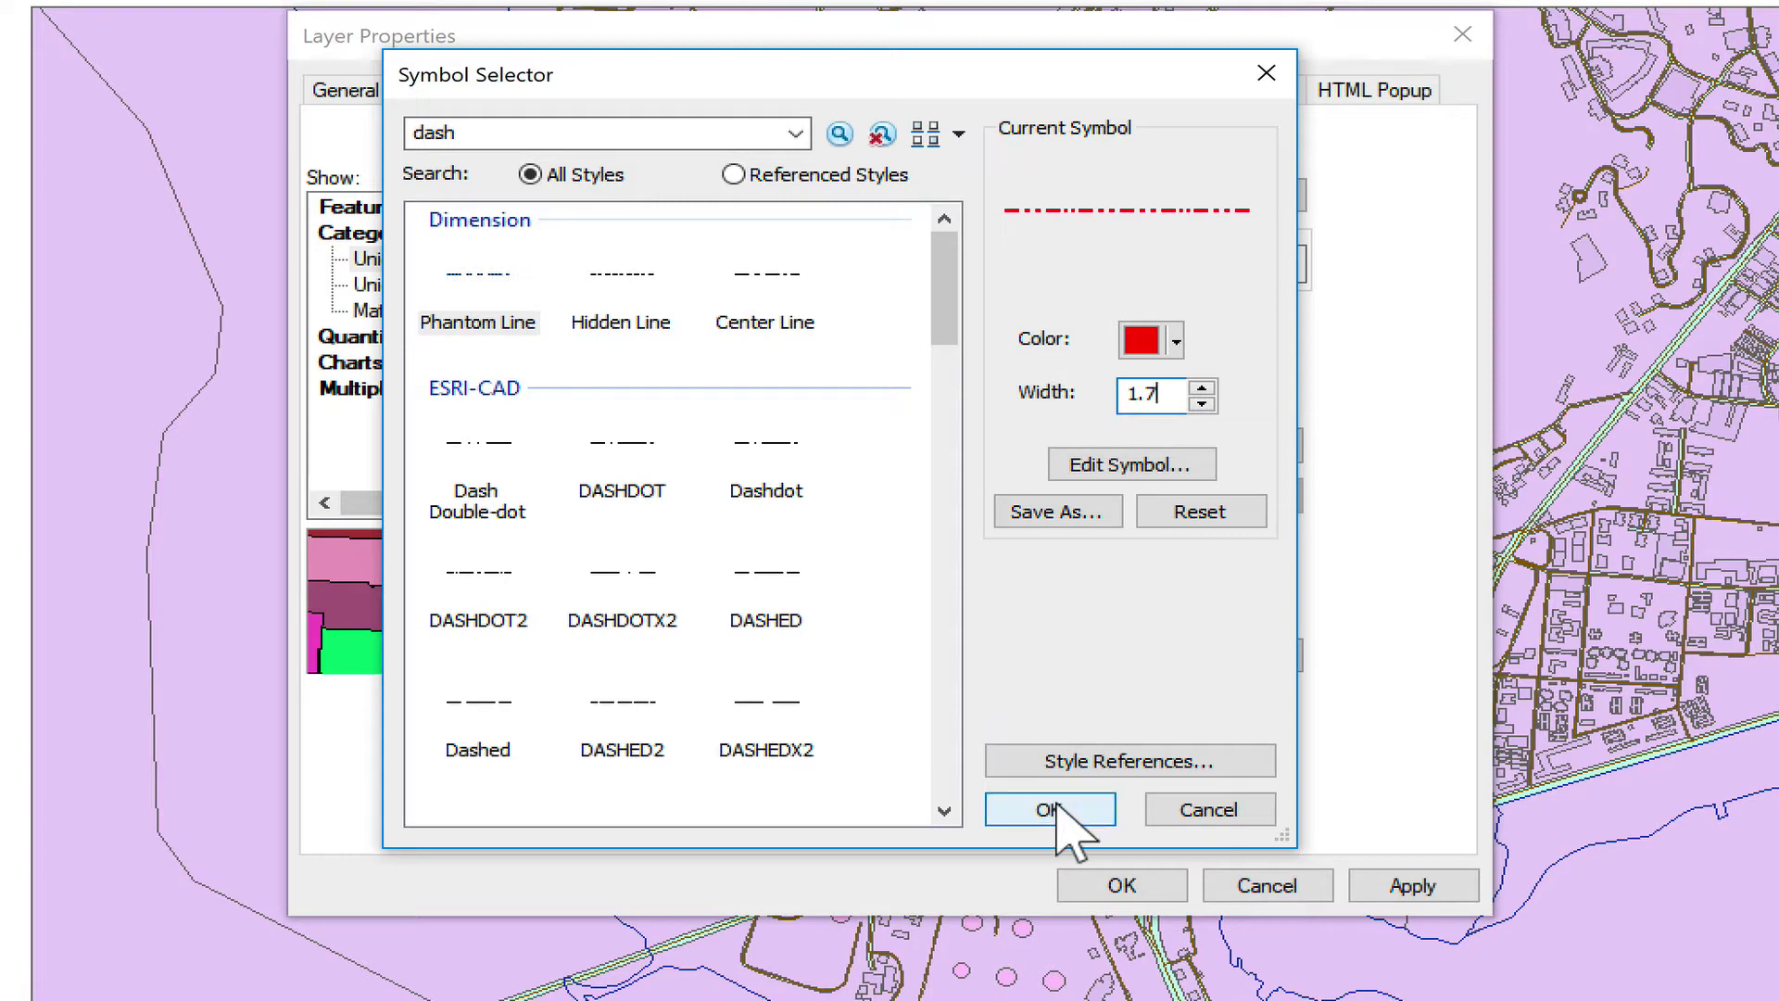
left_click(1050, 810)
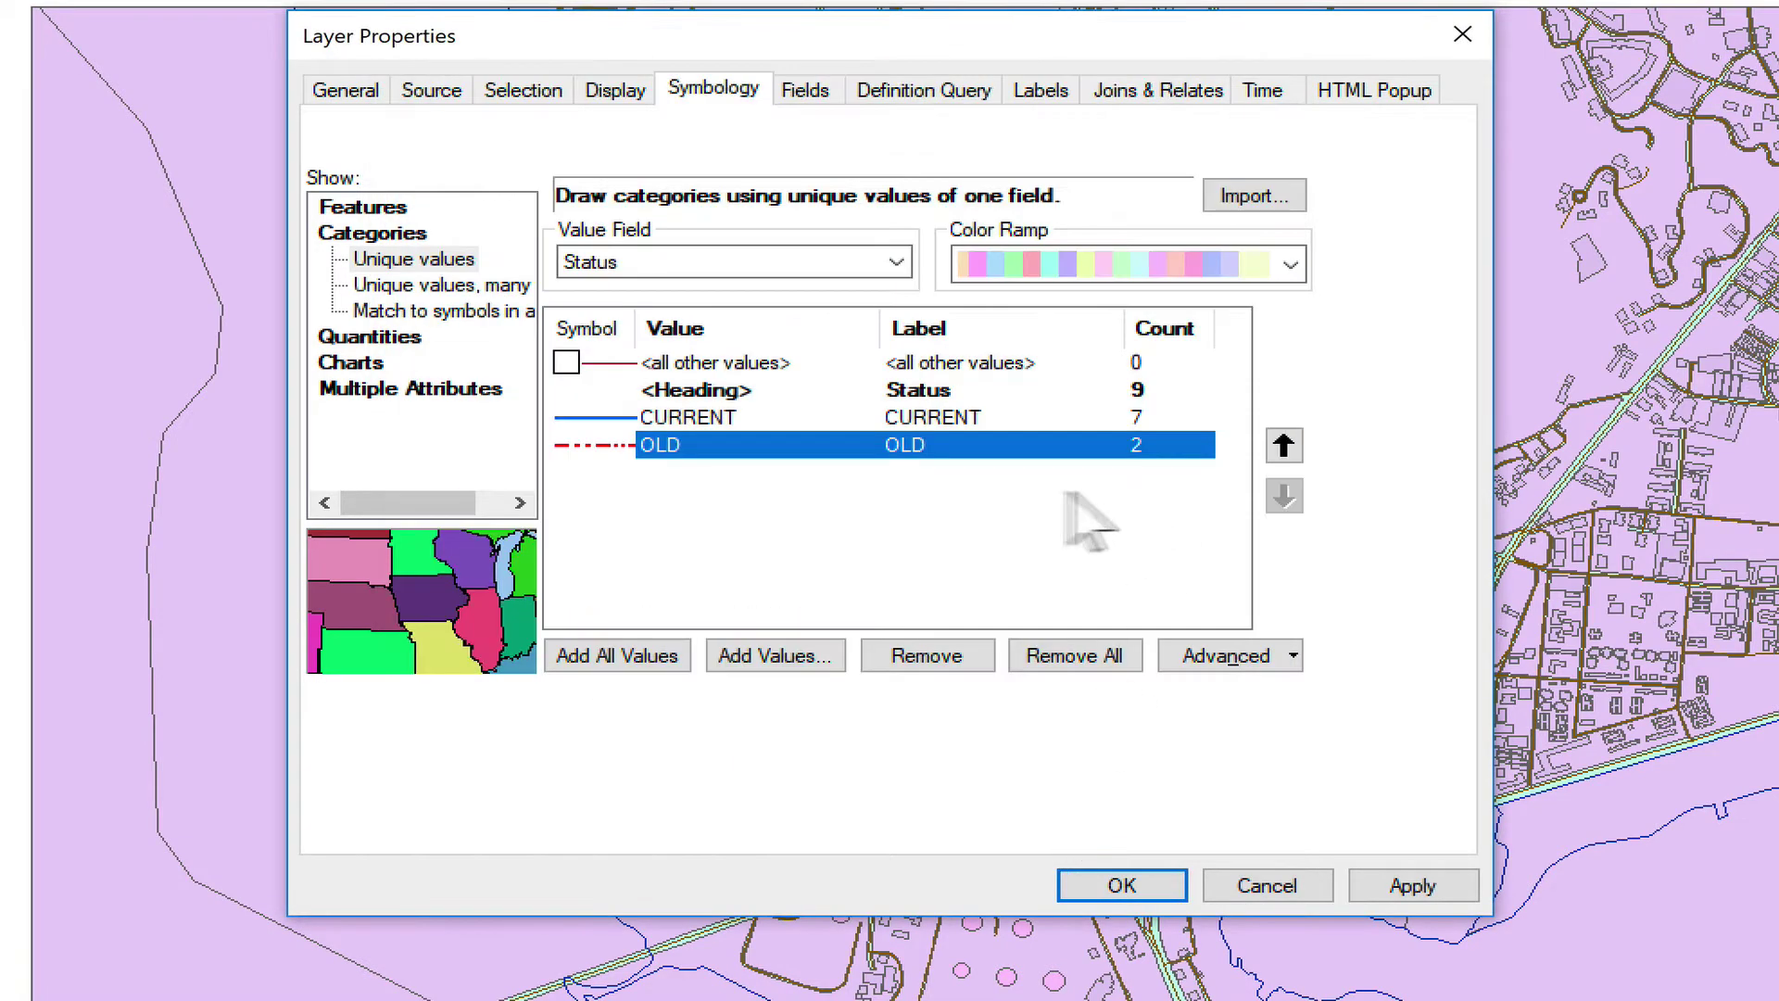
left_click(966, 417)
- Relabel the CURRENT category 'Current' and OLD 'Old', then apply and close Layer Properties
left_click(967, 417)
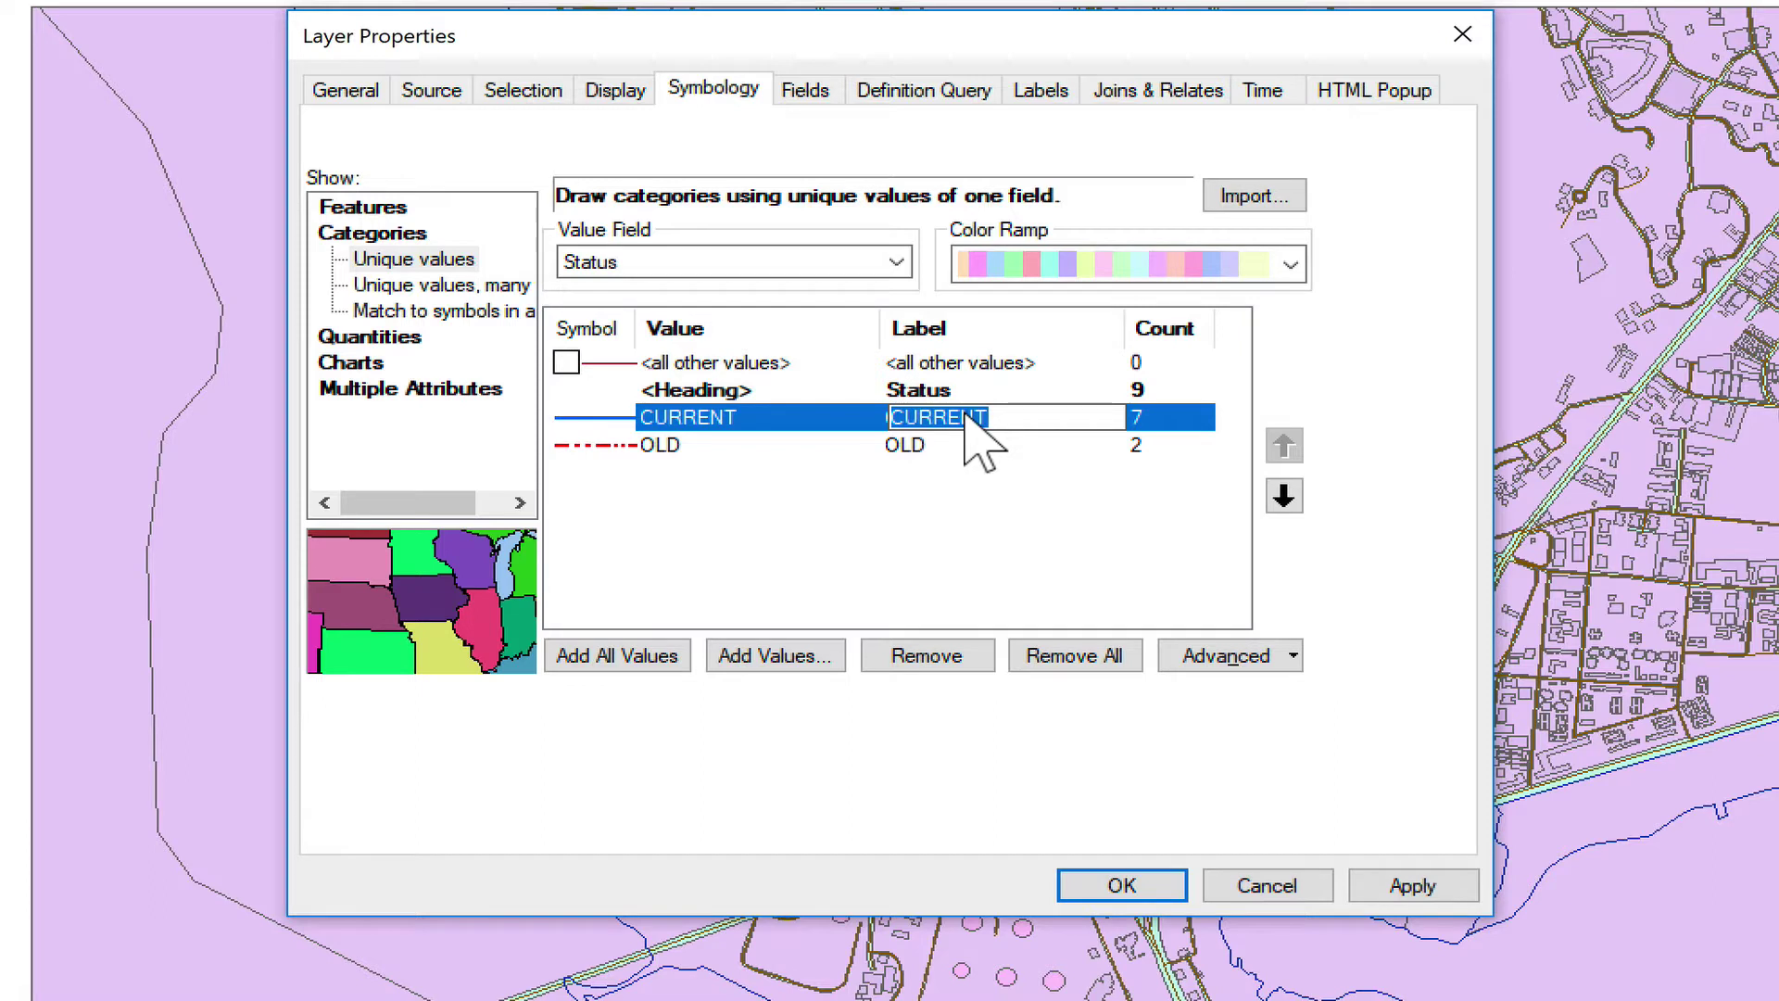
type("C")
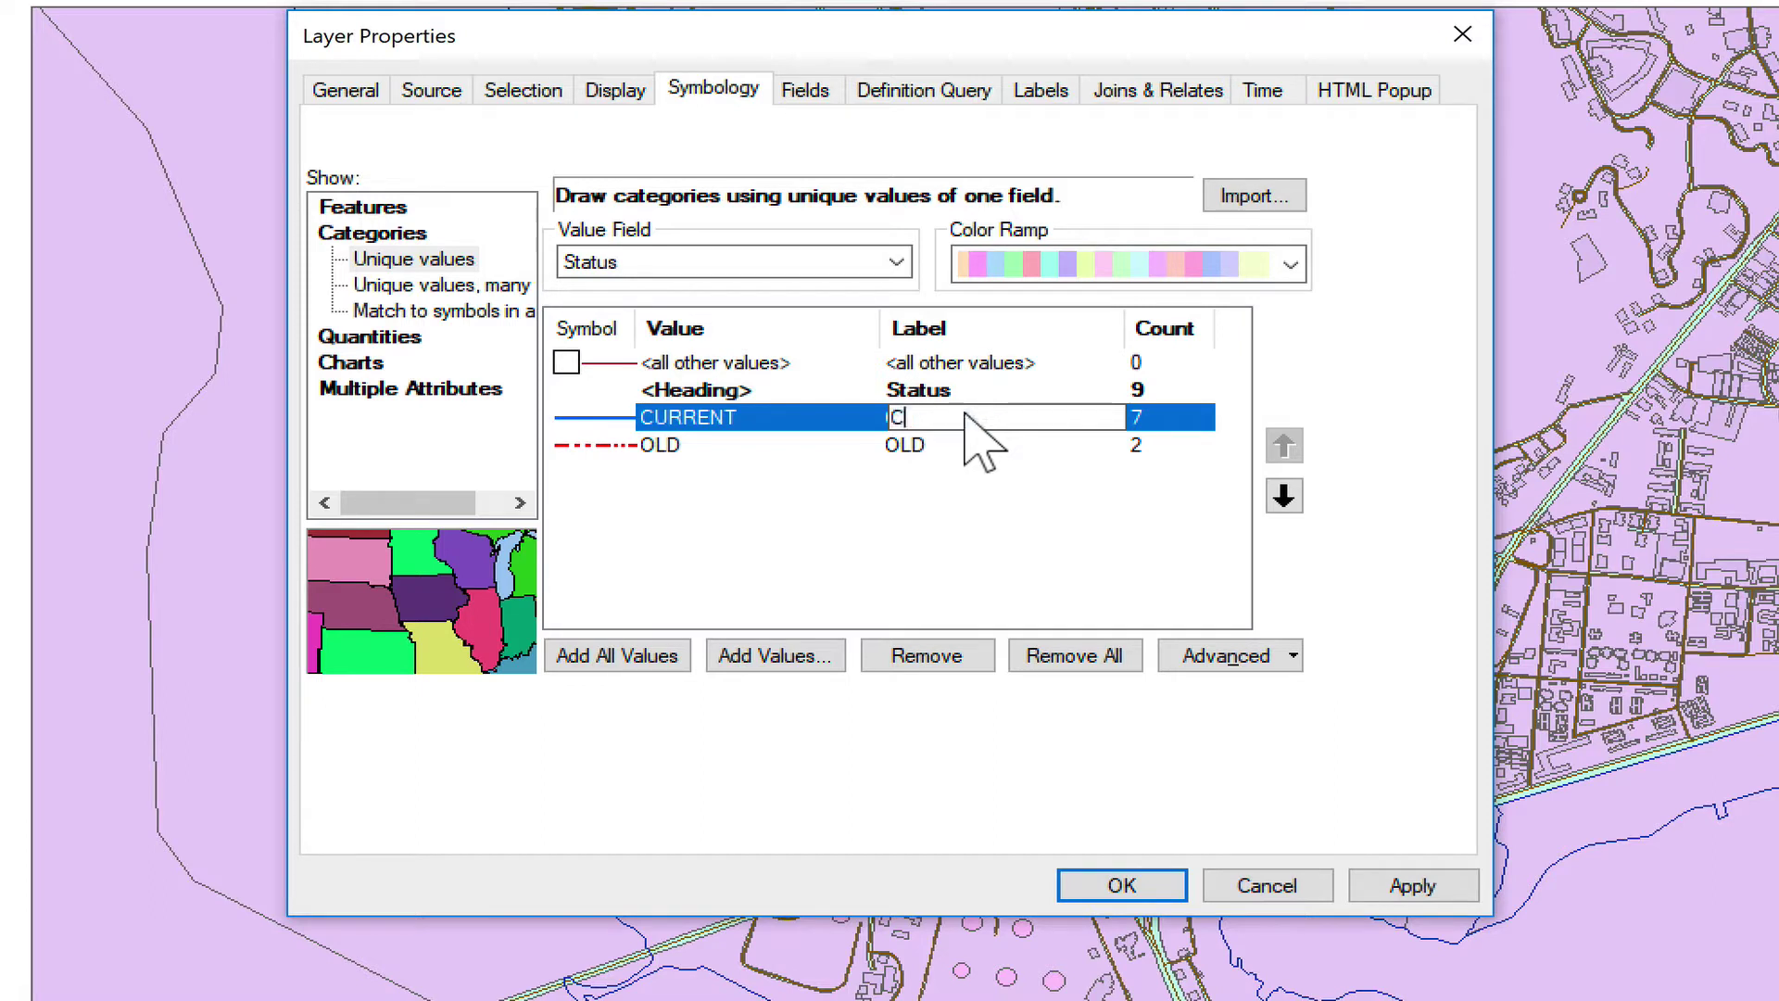
type("urrent")
key("Return")
left_click(941, 445)
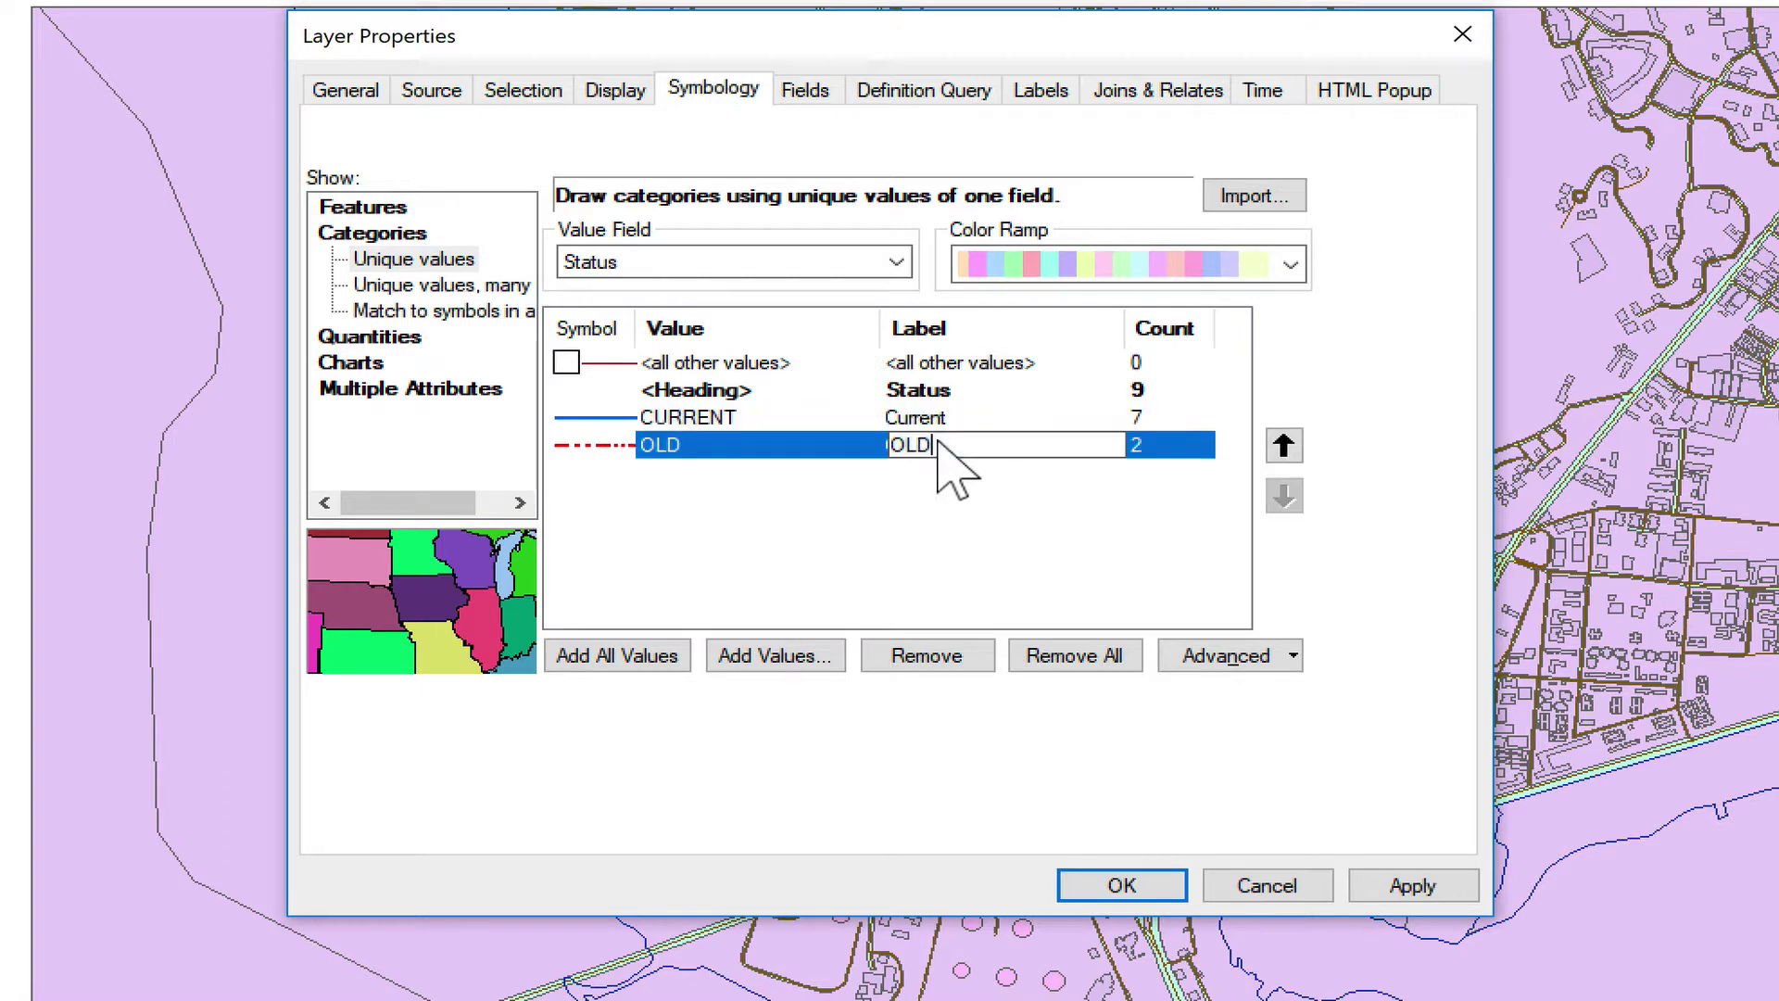
type("Old")
left_click(1415, 890)
left_click(1144, 888)
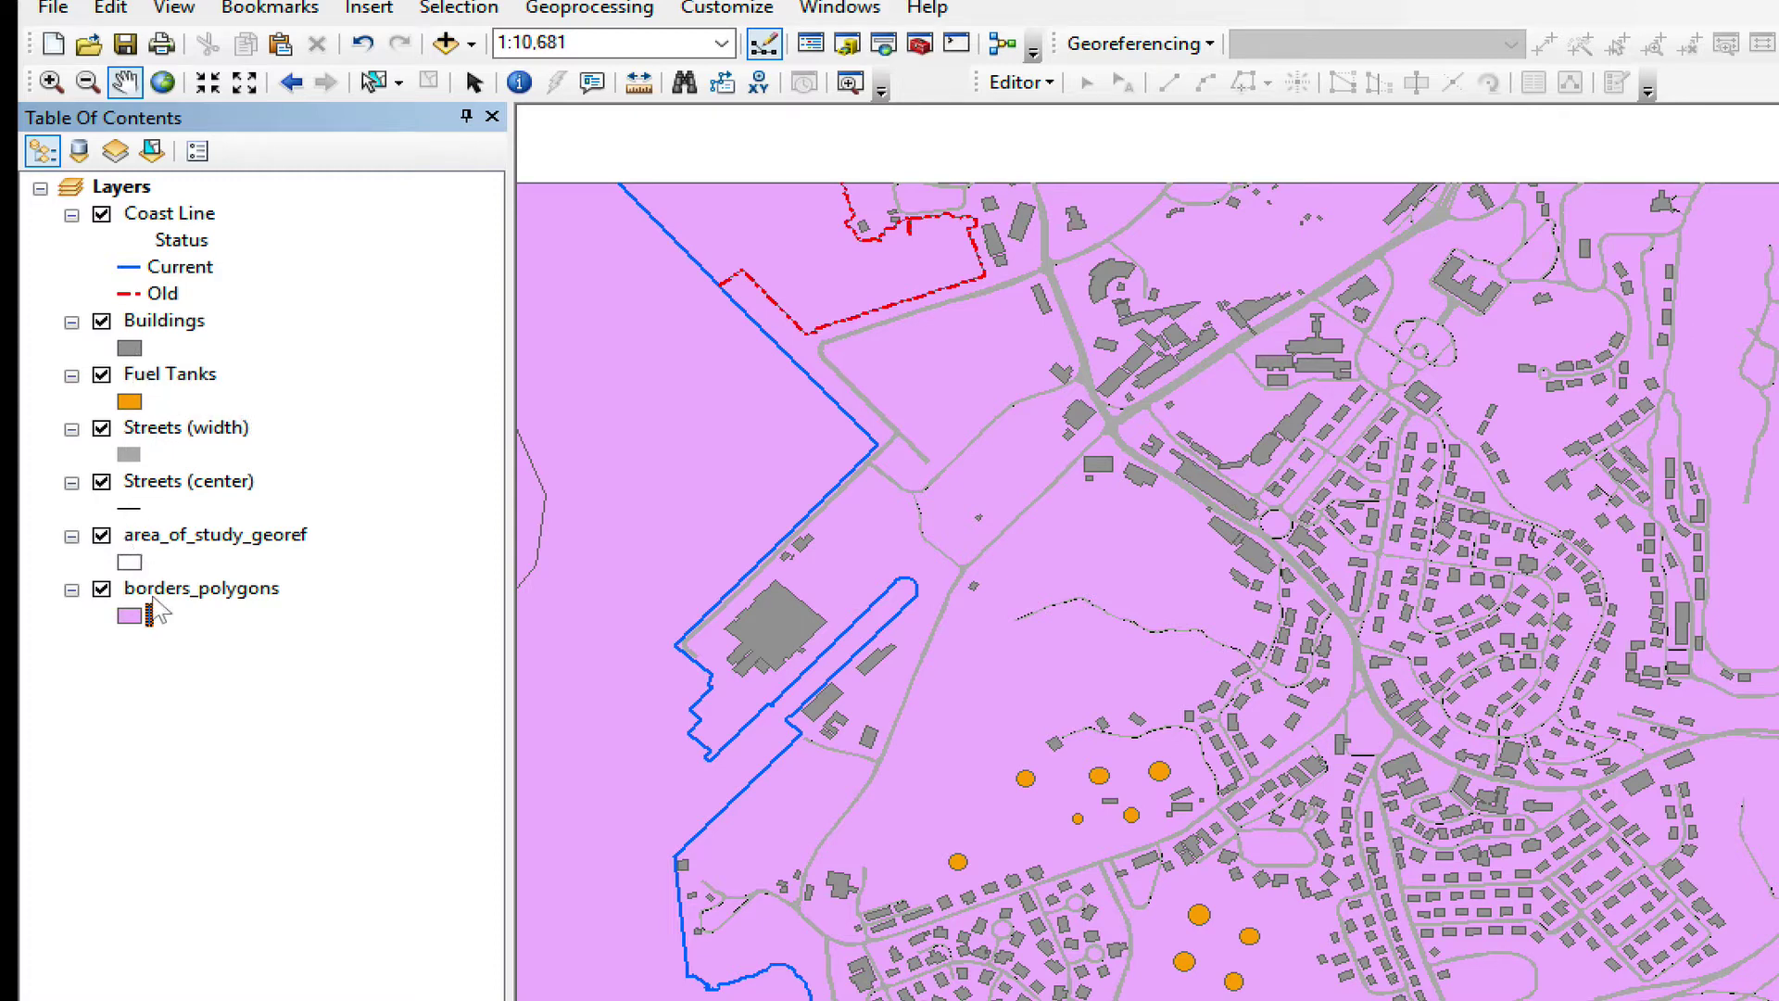
- Select the borders_polygons layer in the Table of Contents
left_click(188, 590)
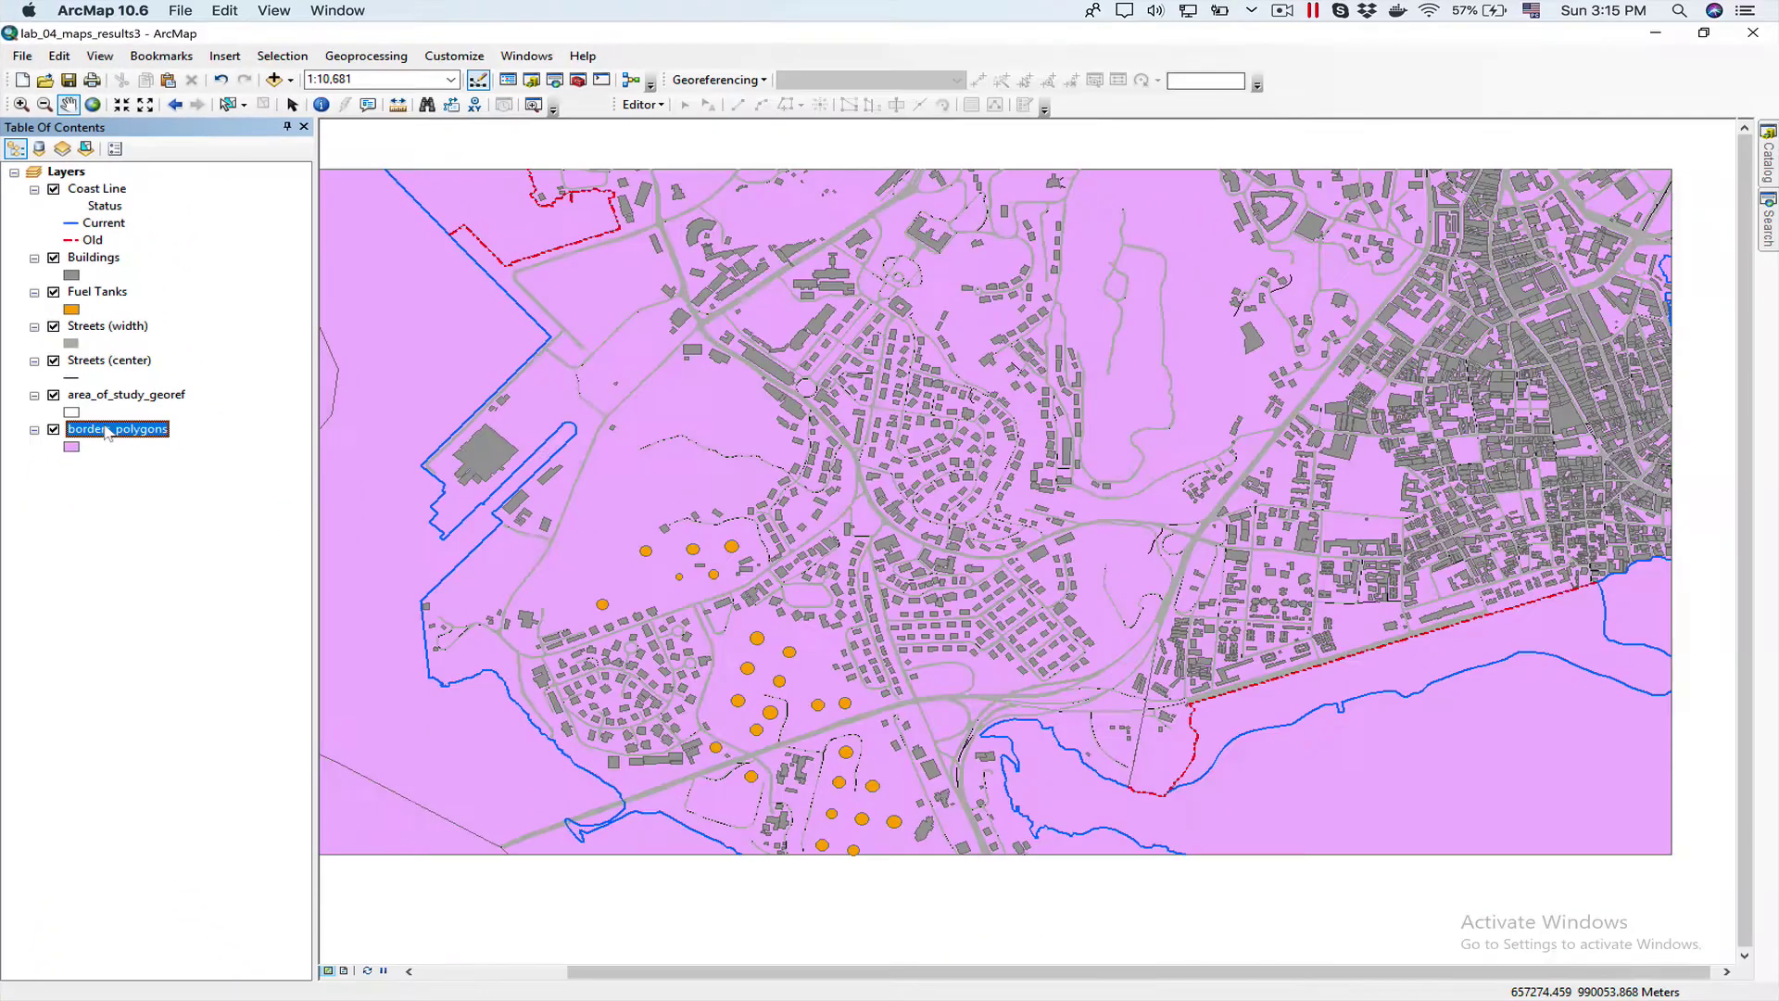
- Symbolise borders_polygons by unique MAR values, listing 0 (41) and 1 (4) without all other values
right_click(188, 590)
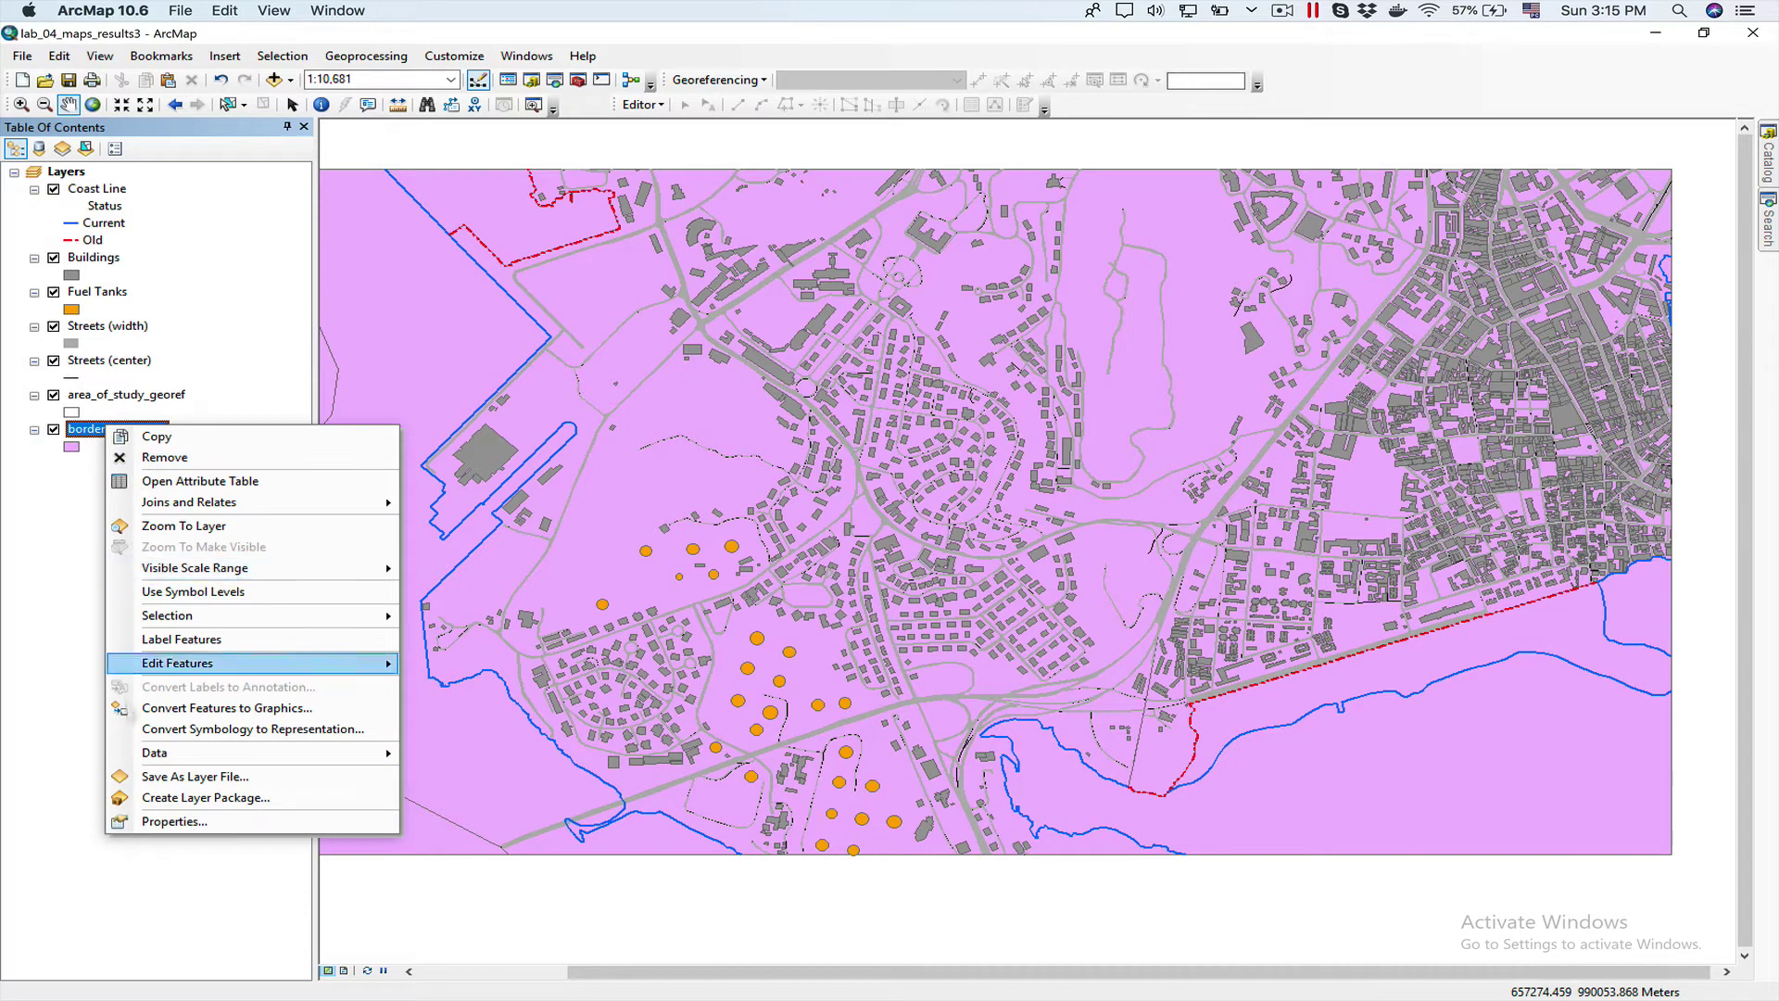
left_click(167, 823)
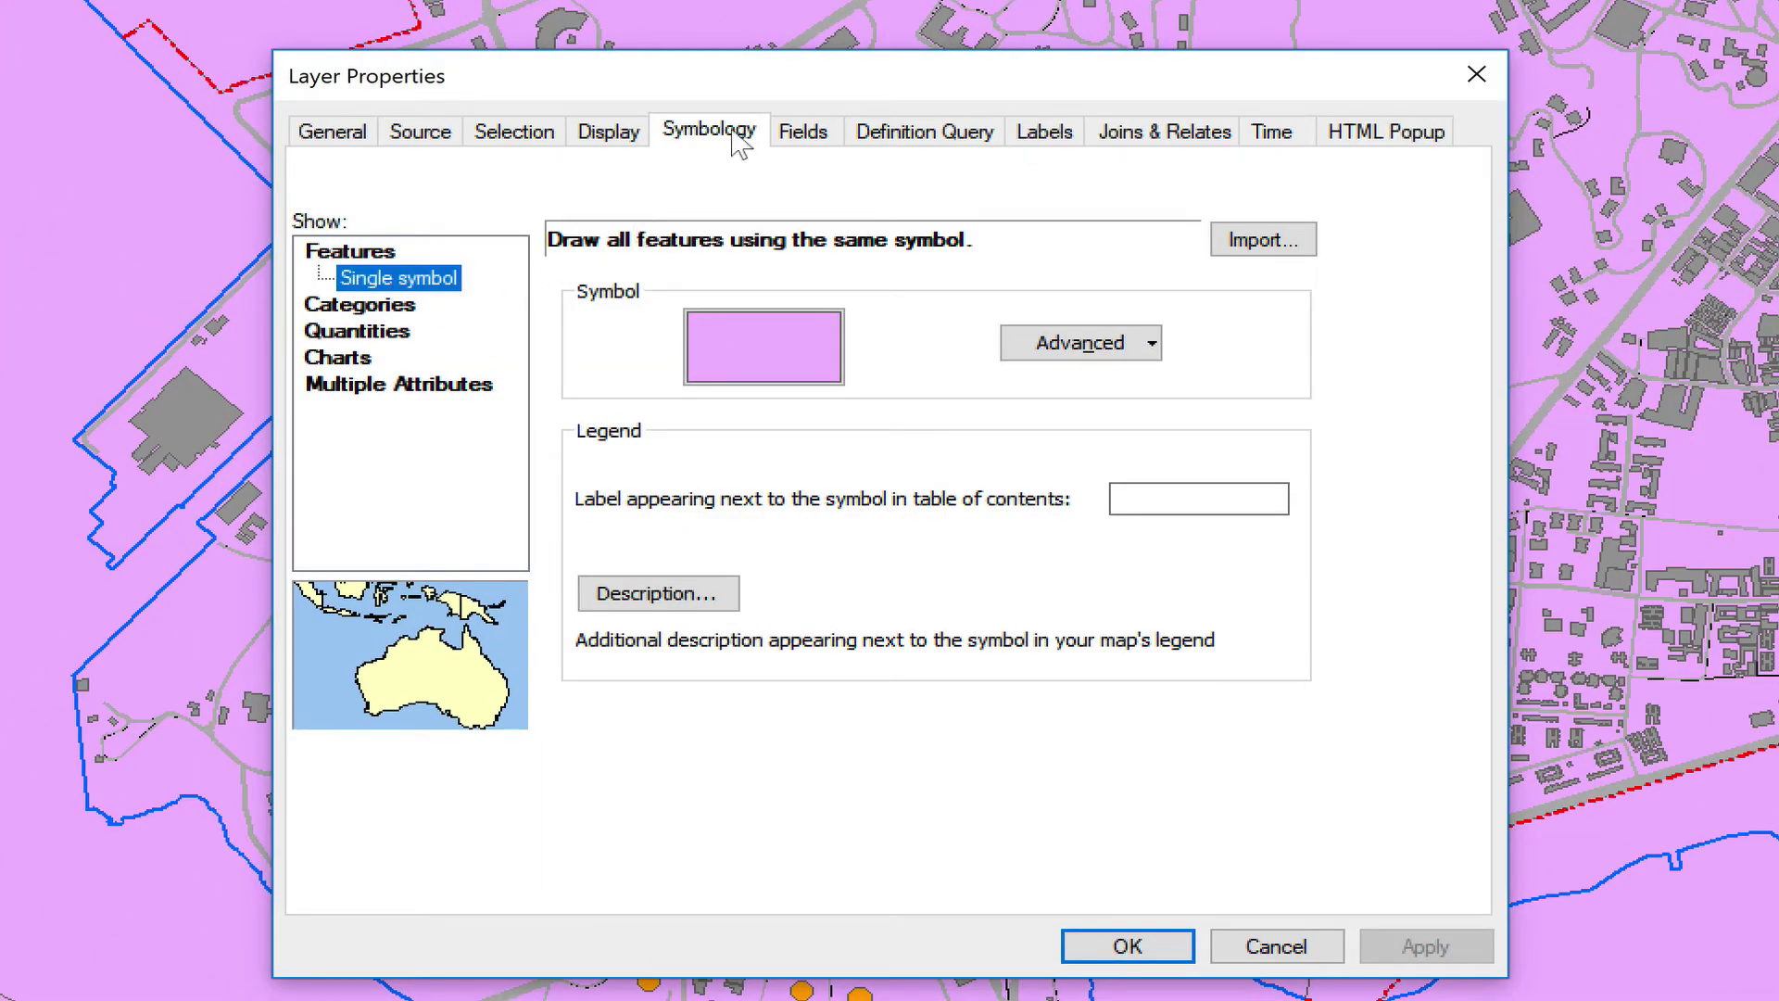
left_click(376, 308)
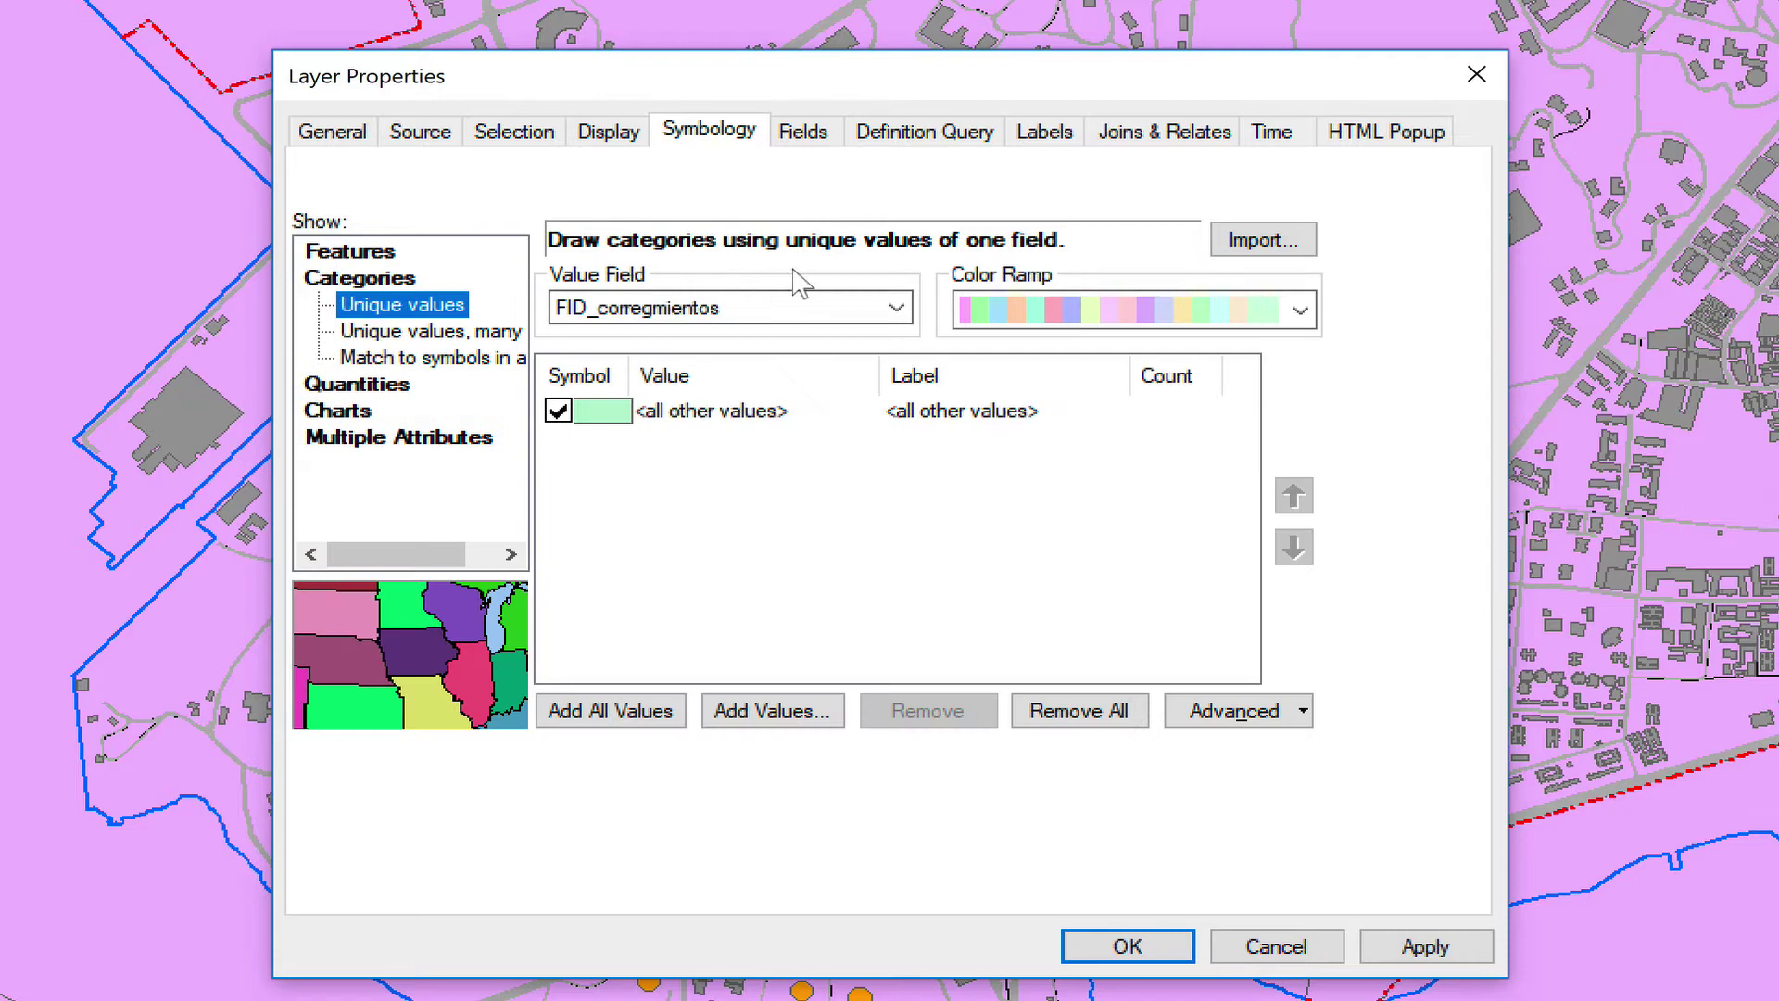
left_click(896, 310)
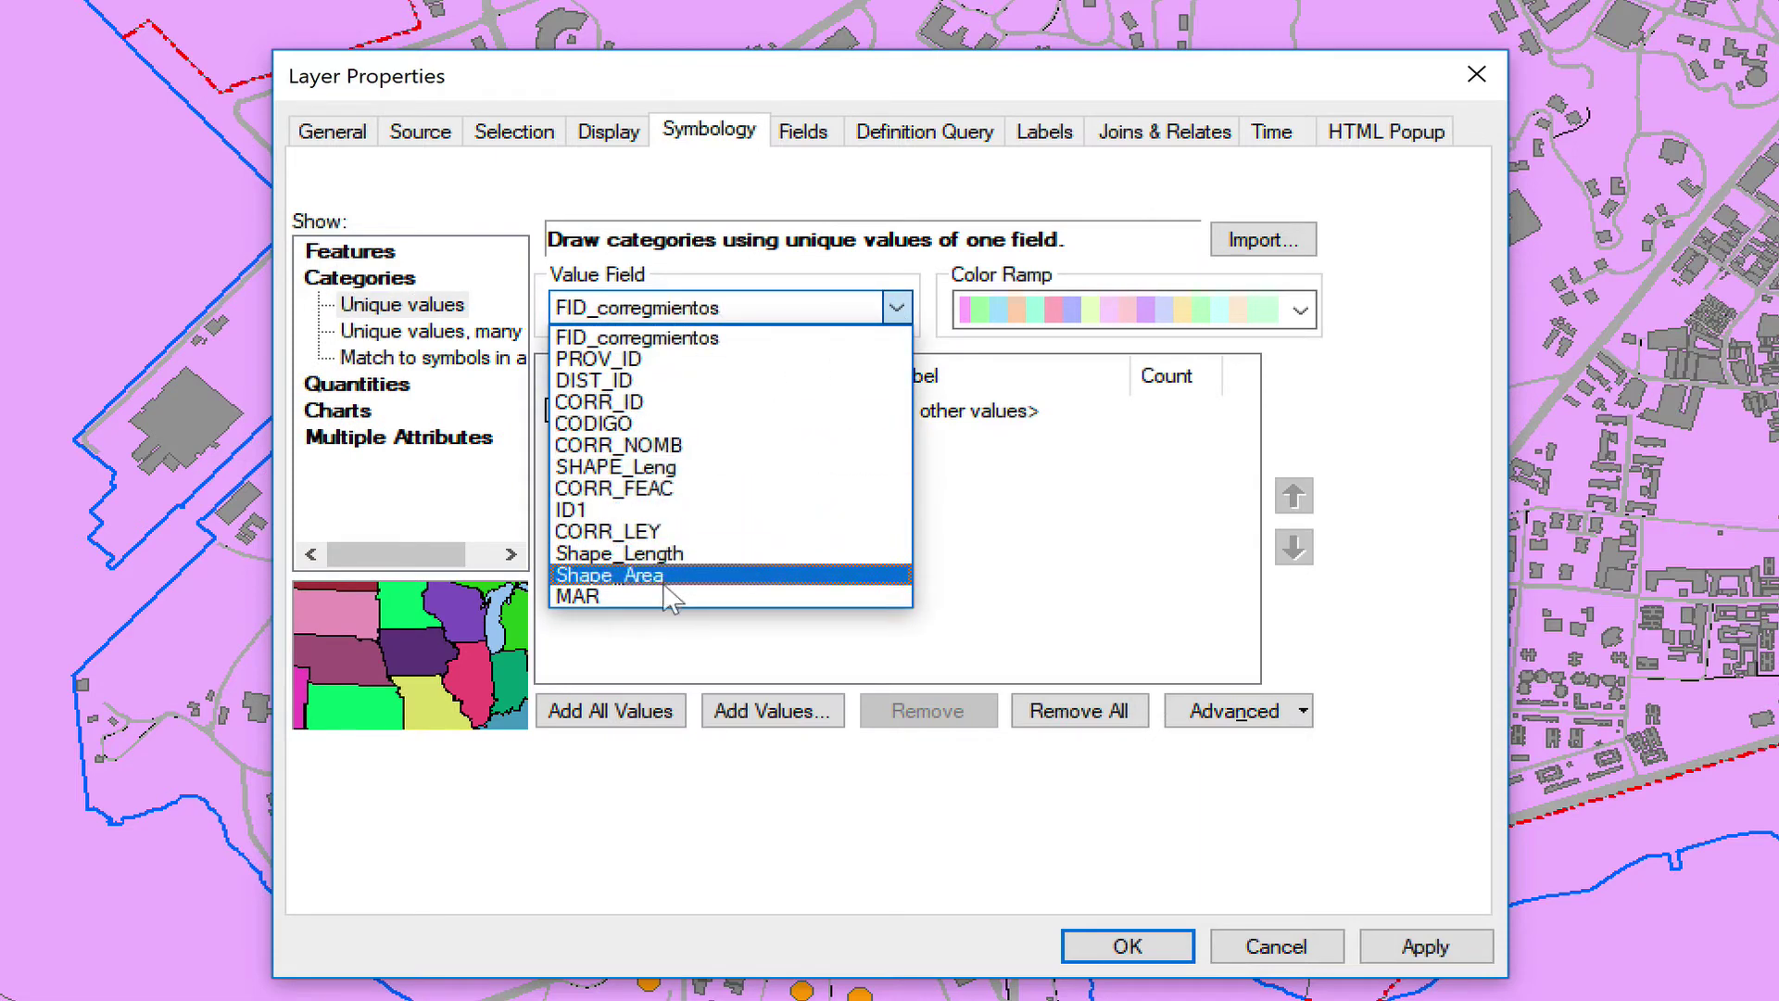
left_click(669, 597)
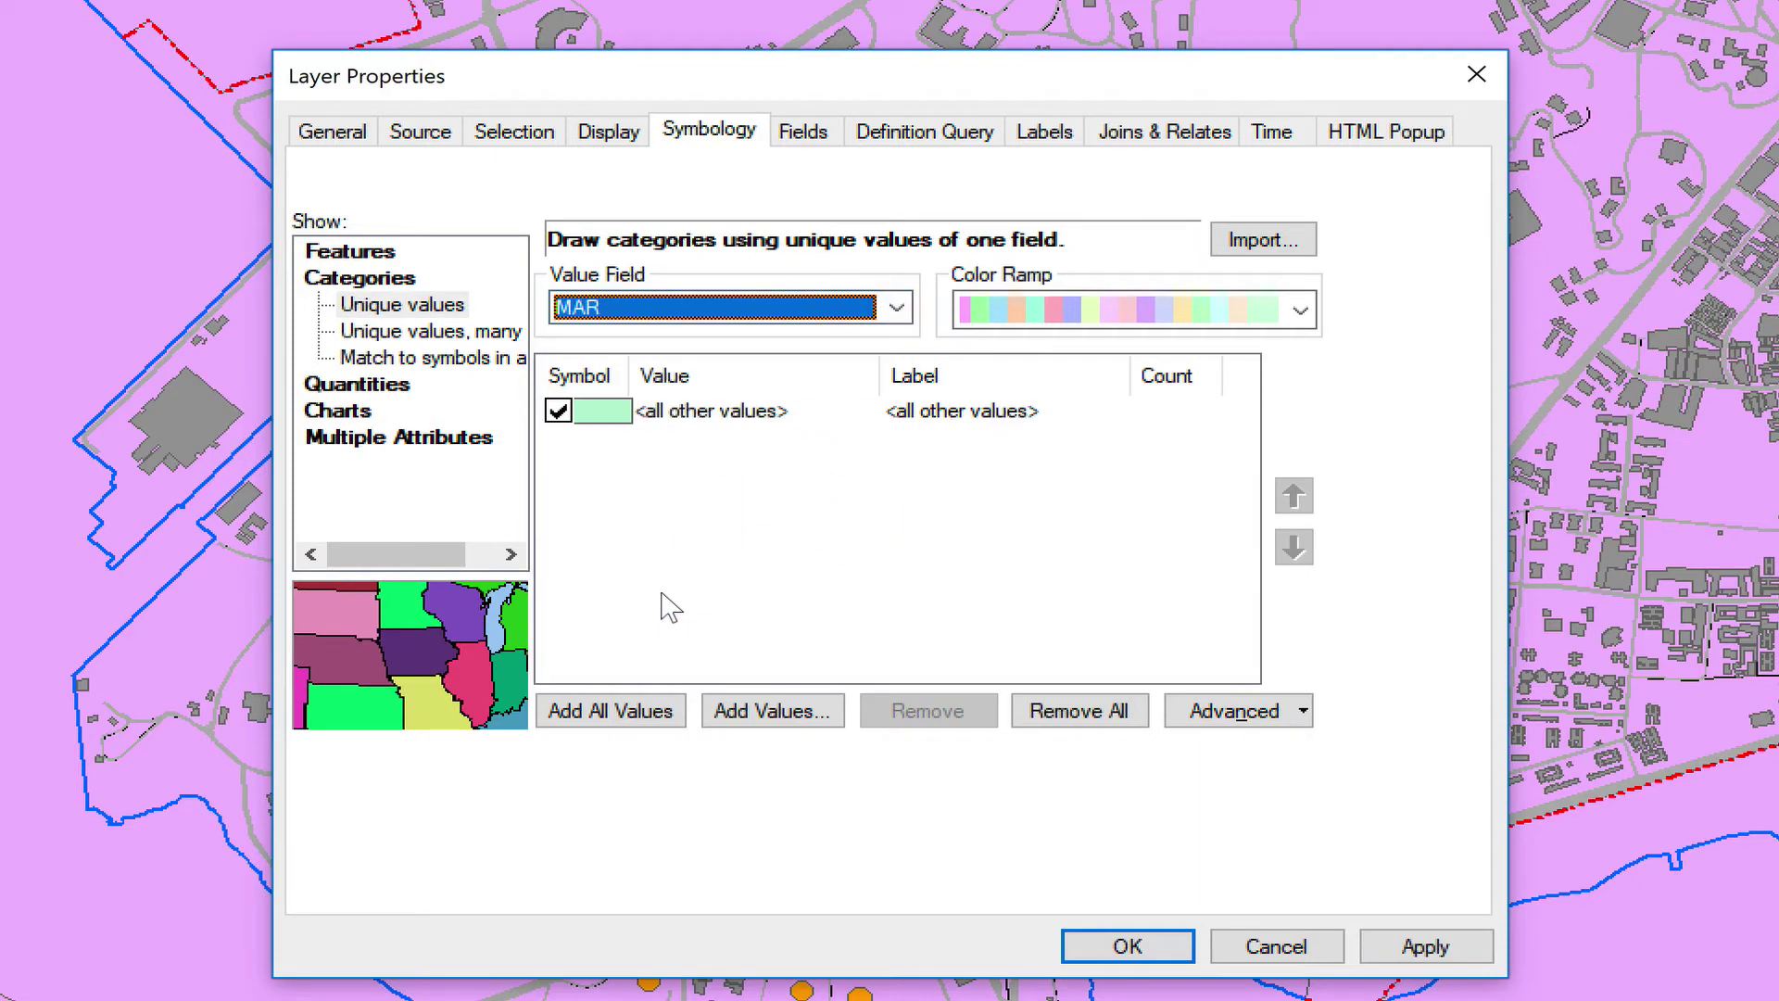
left_click(558, 413)
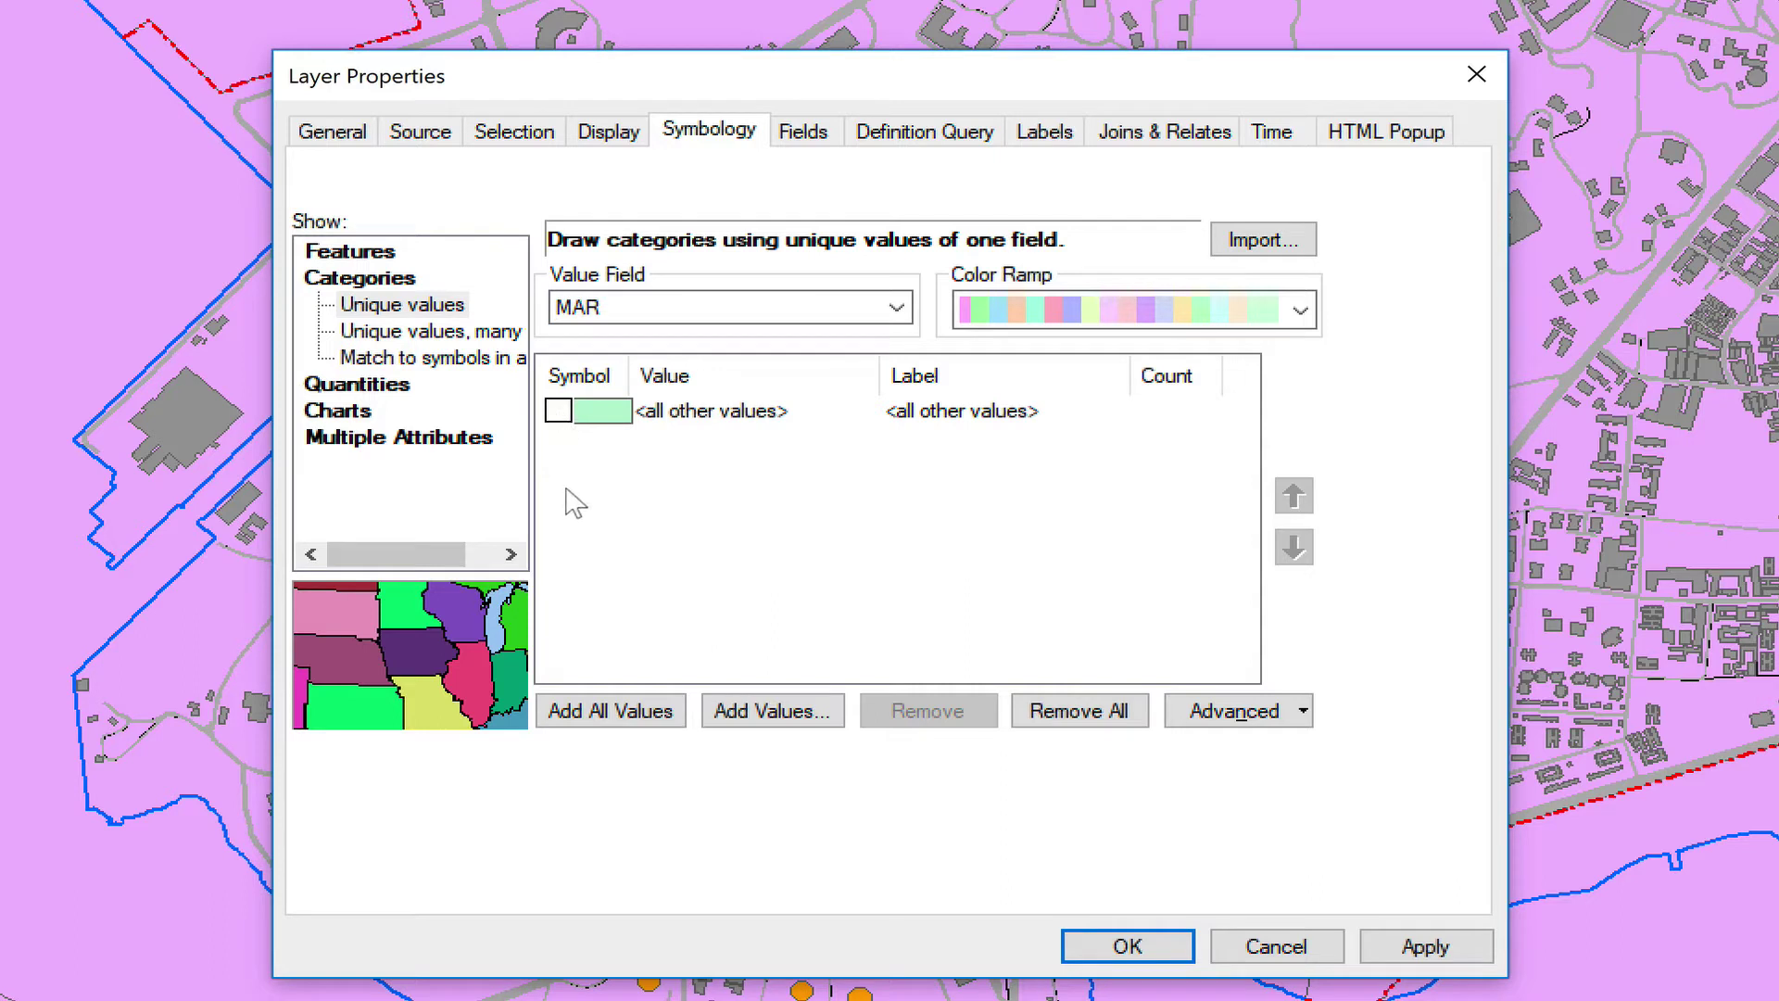
left_click(598, 714)
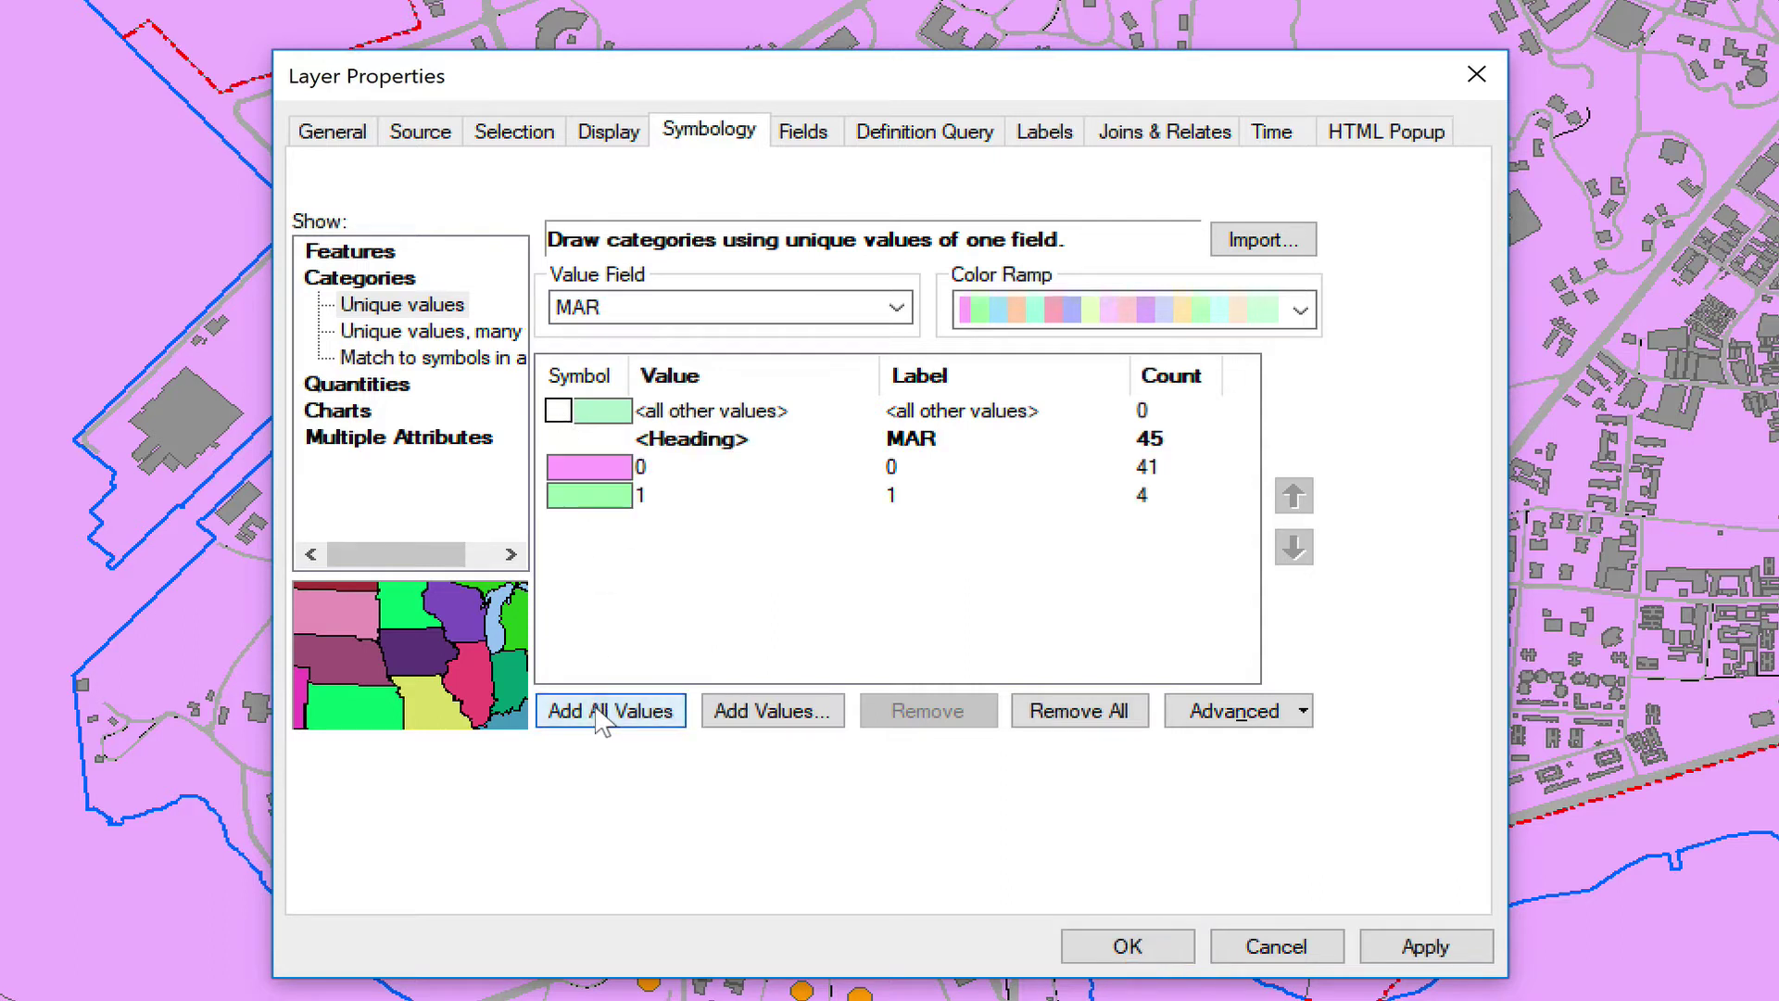
left_click(600, 712)
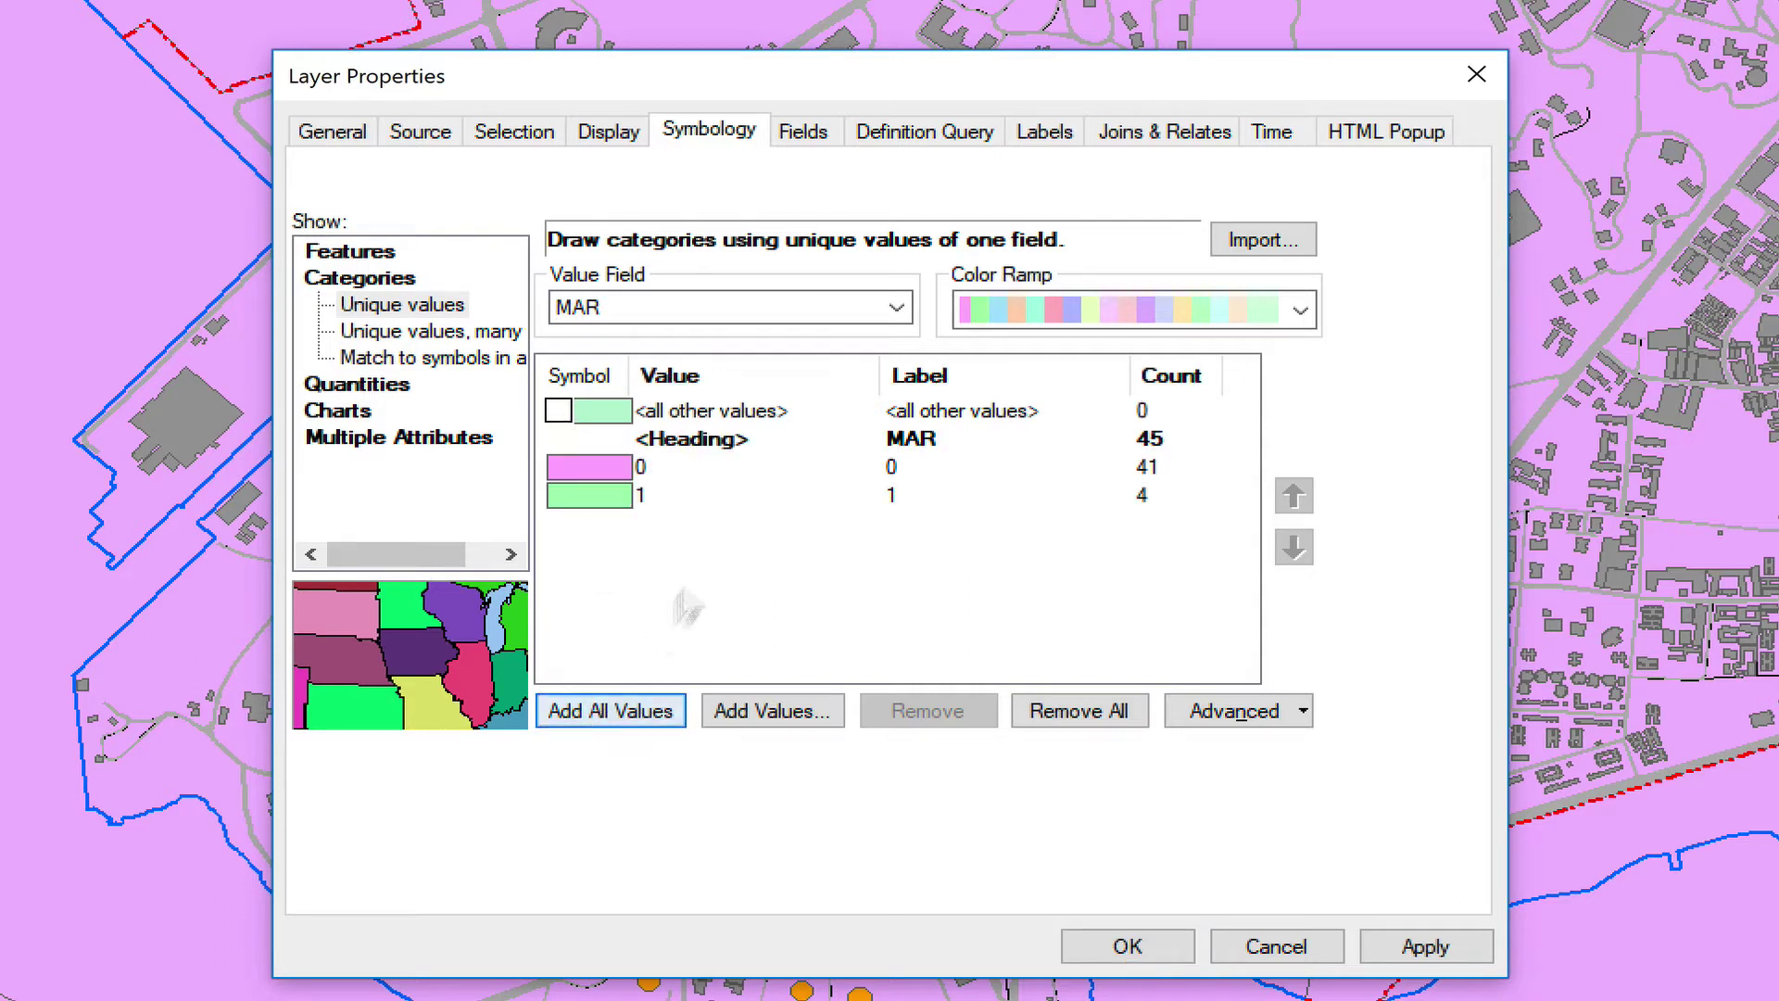
left_click(624, 474)
- Fill MAR value 0 beige with no outline and value 1 blue, then apply the symbology
double_click(623, 474)
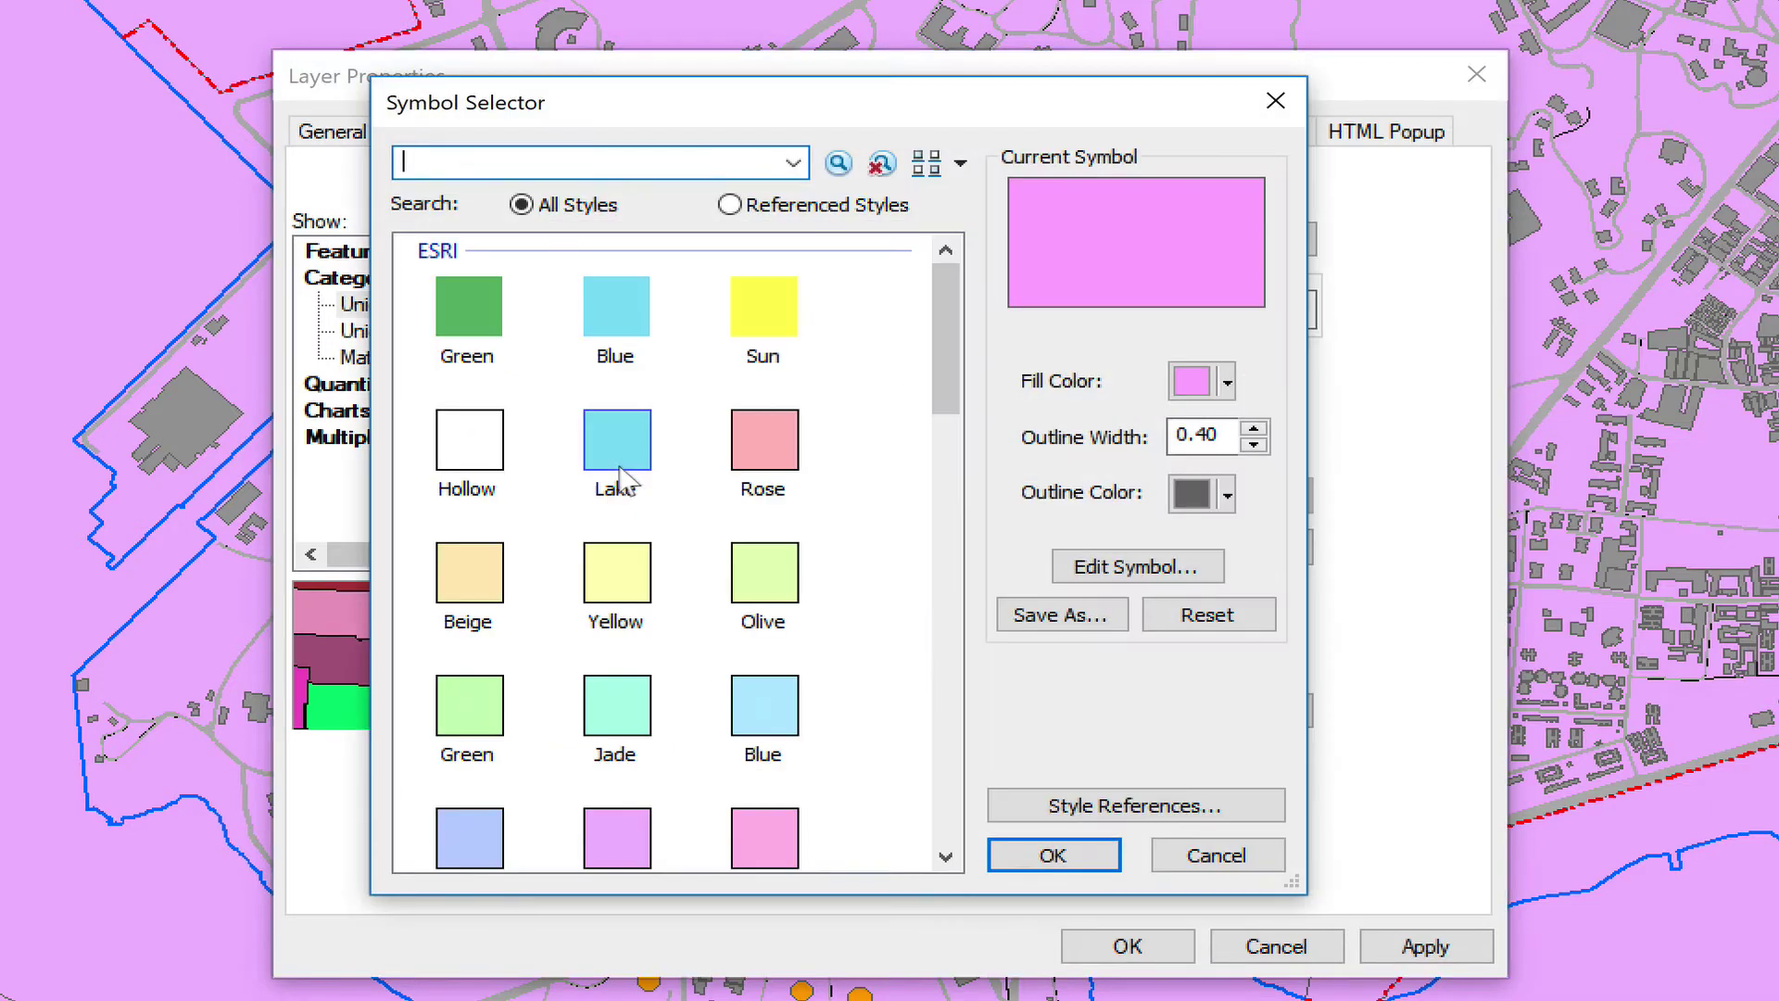
left_click(470, 588)
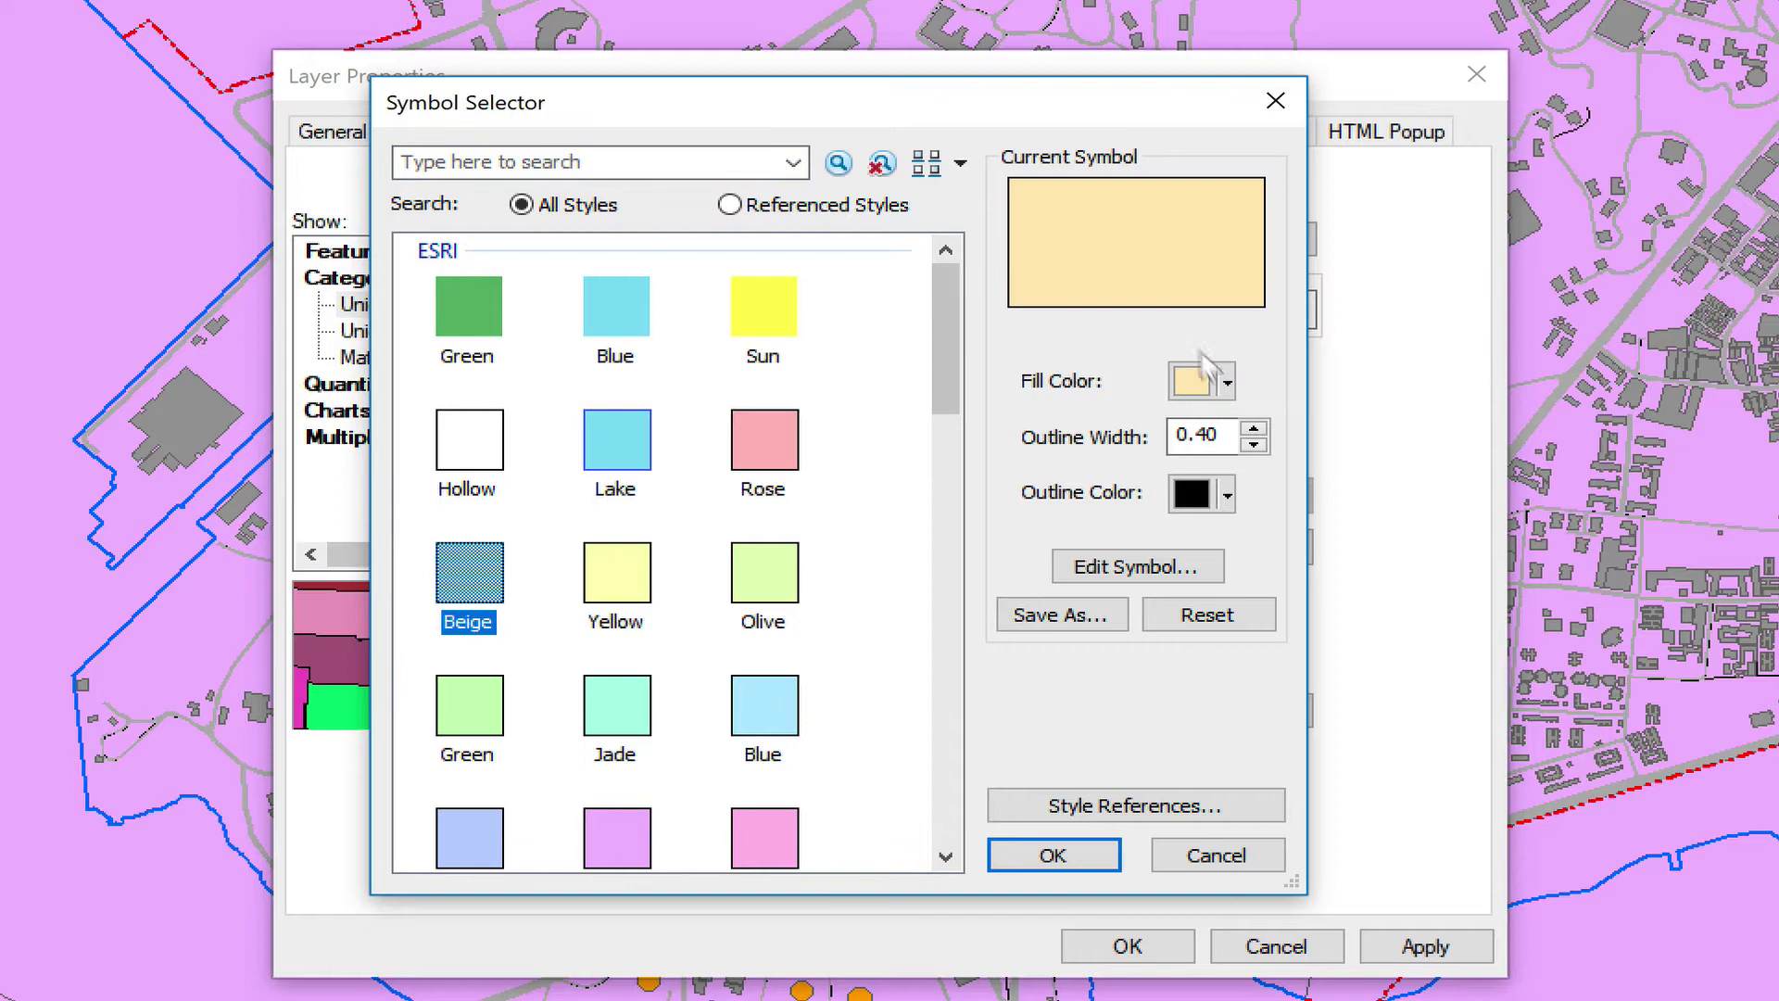
left_click(1254, 444)
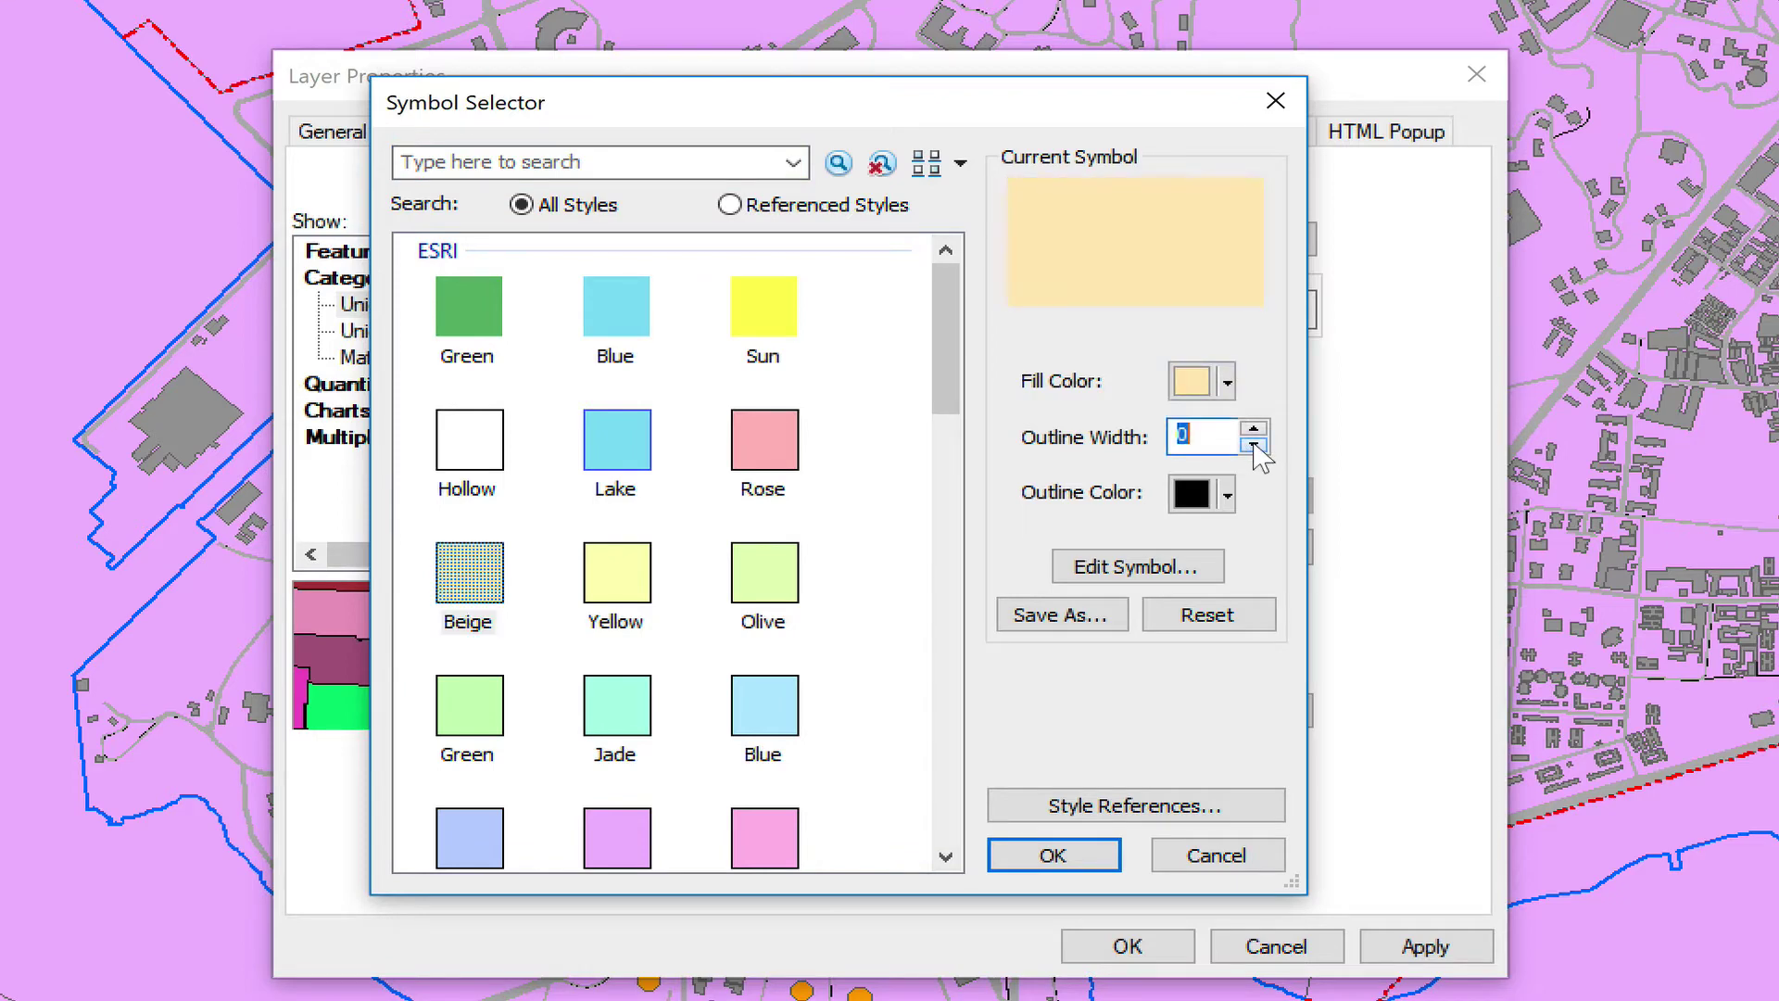
left_click(1044, 856)
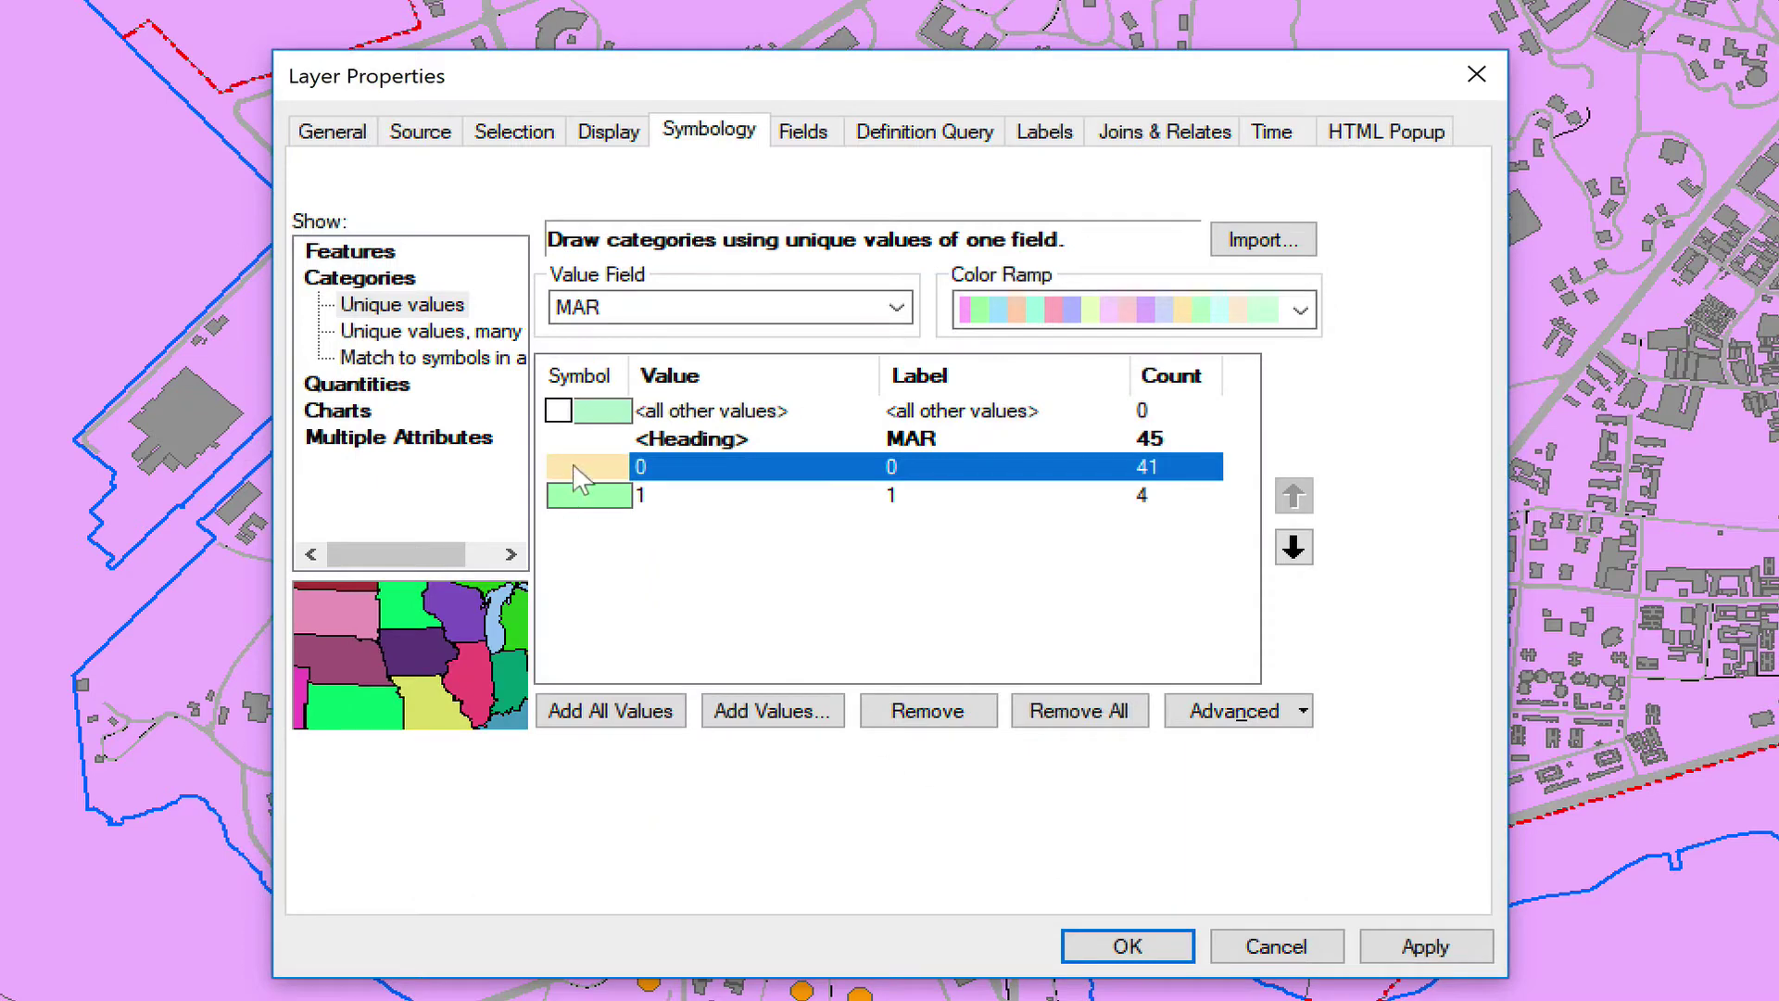
left_click(596, 497)
double_click(598, 498)
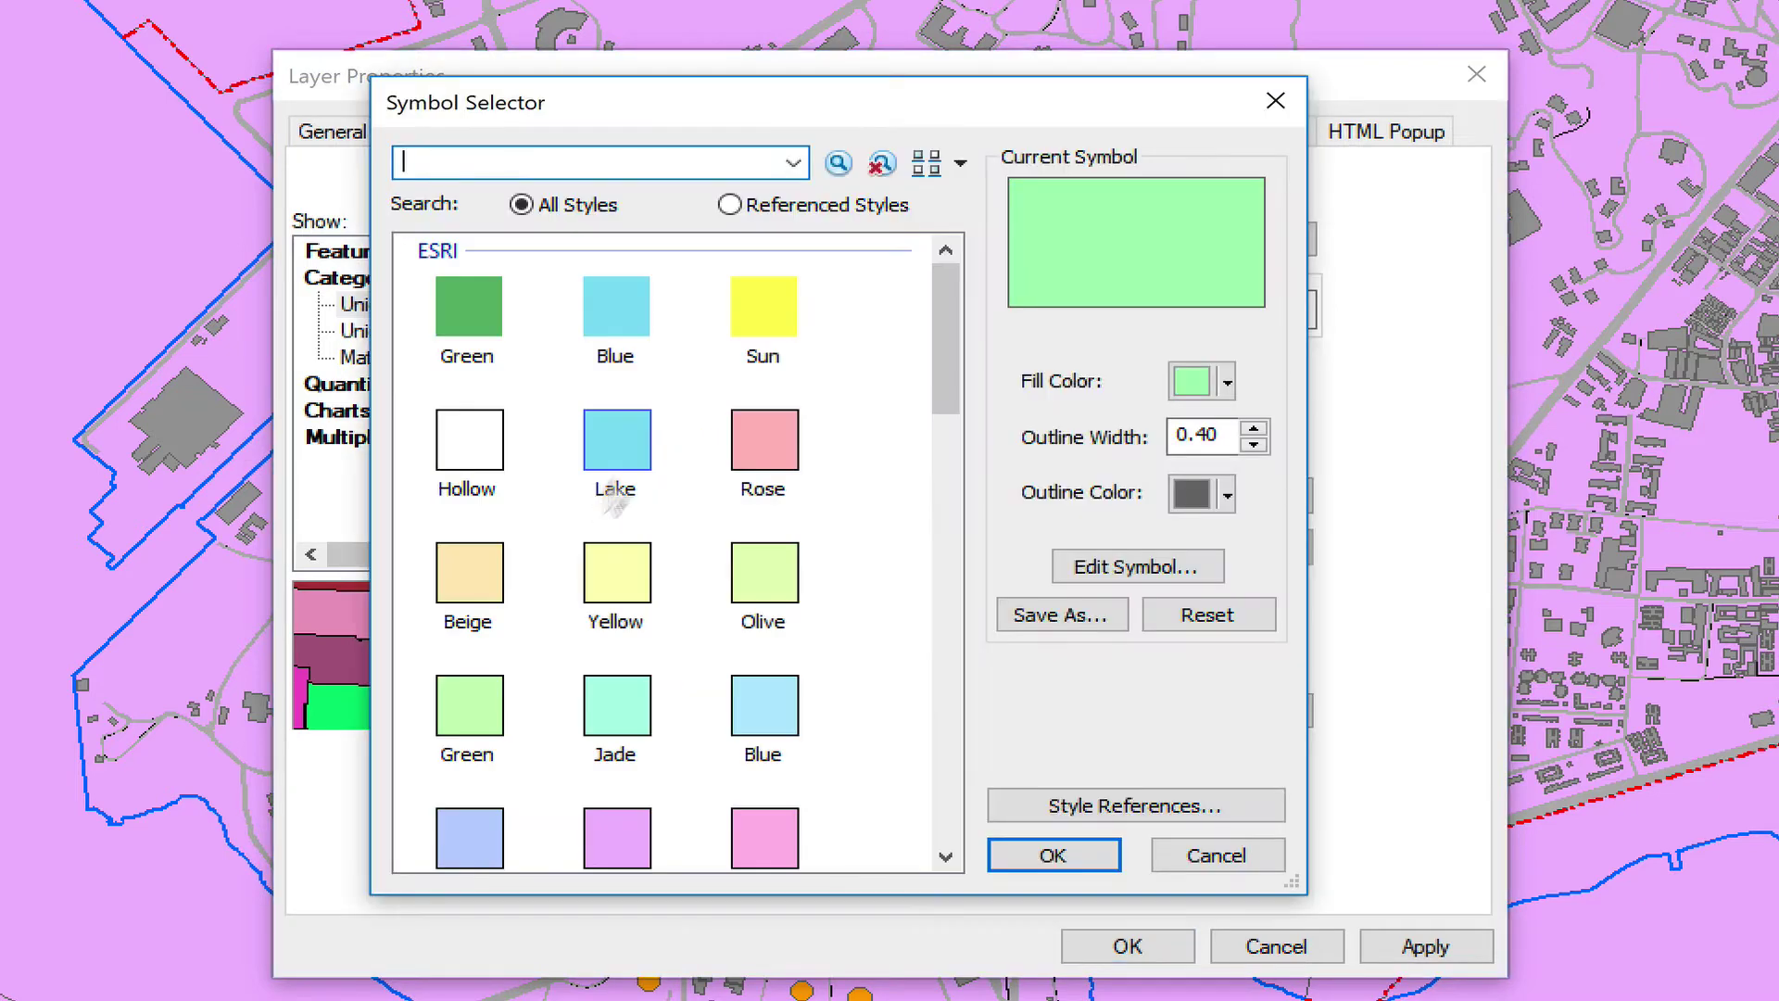
left_click(614, 307)
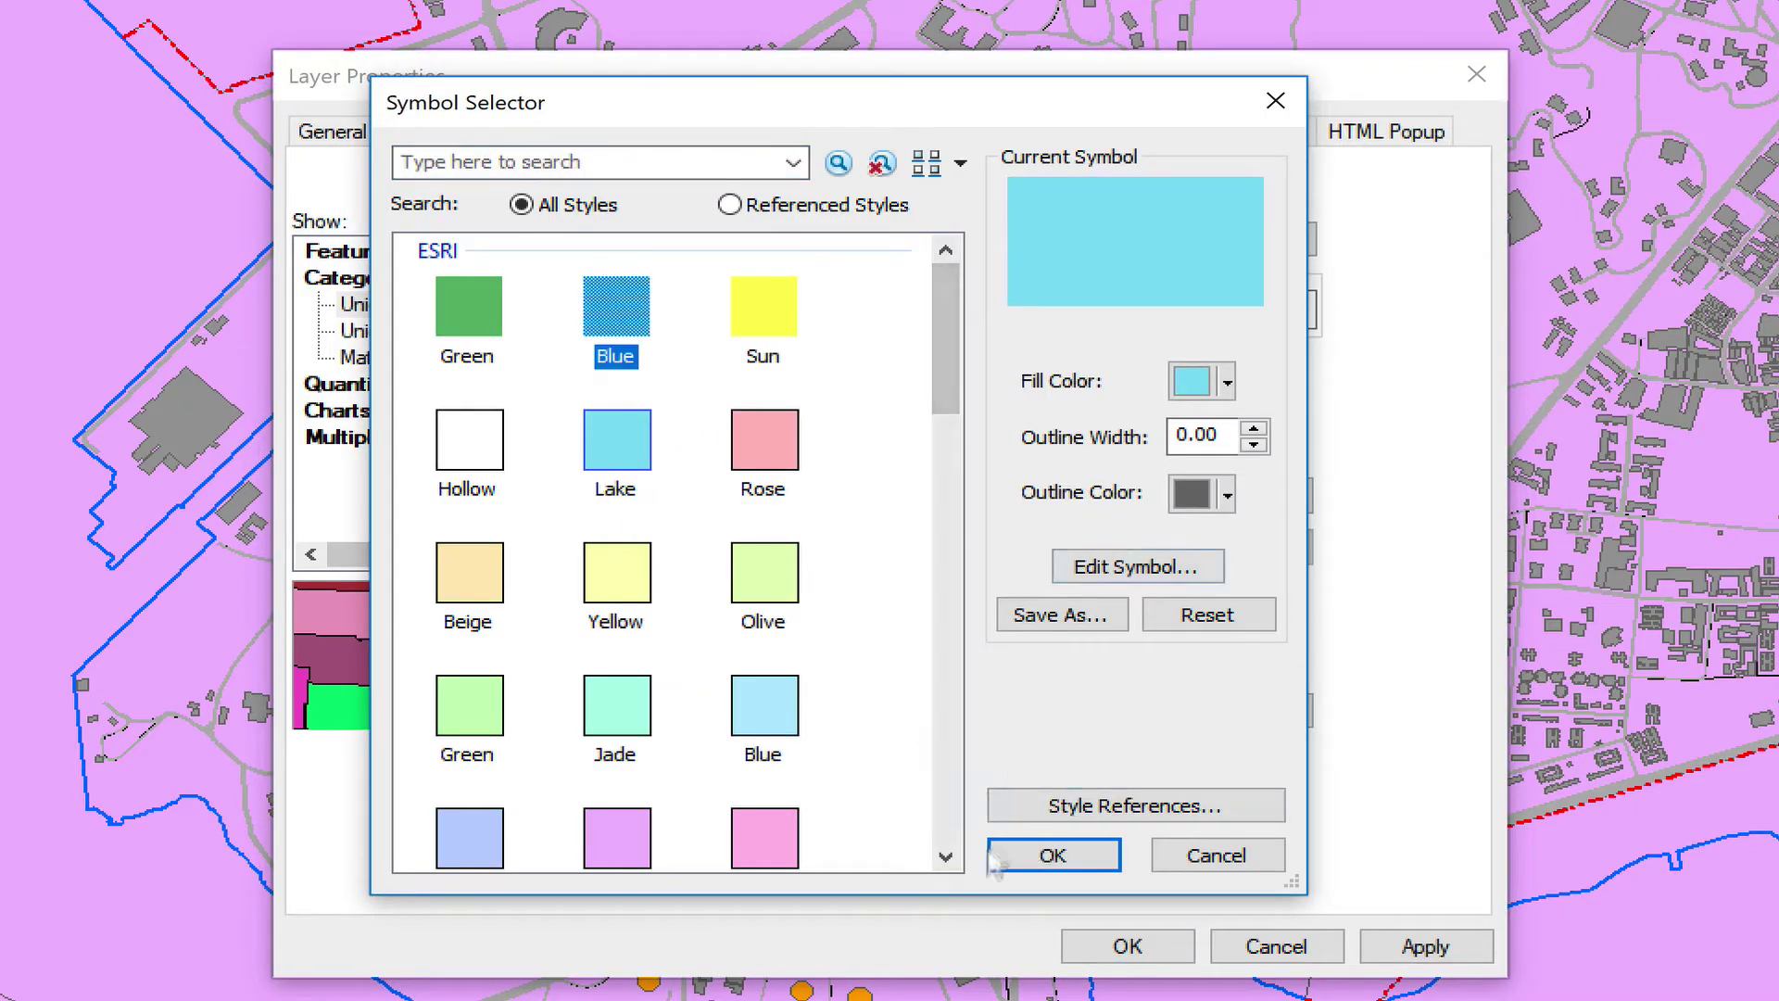
left_click(1050, 857)
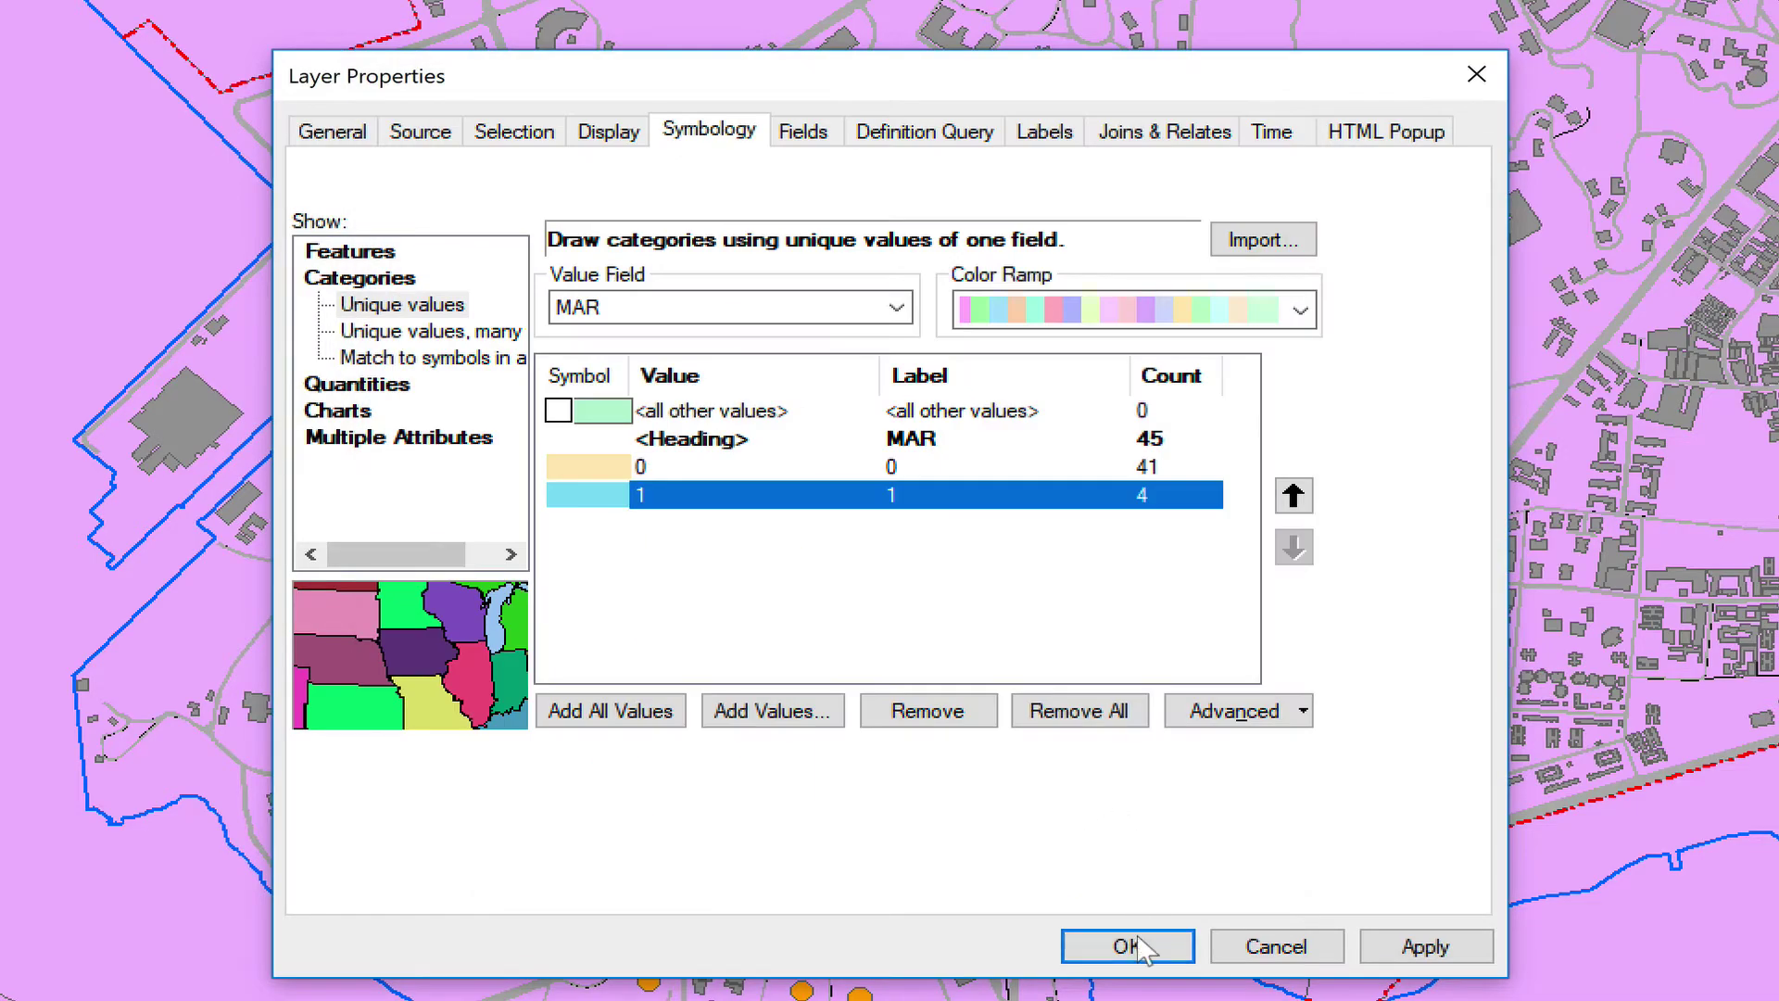
left_click(1146, 955)
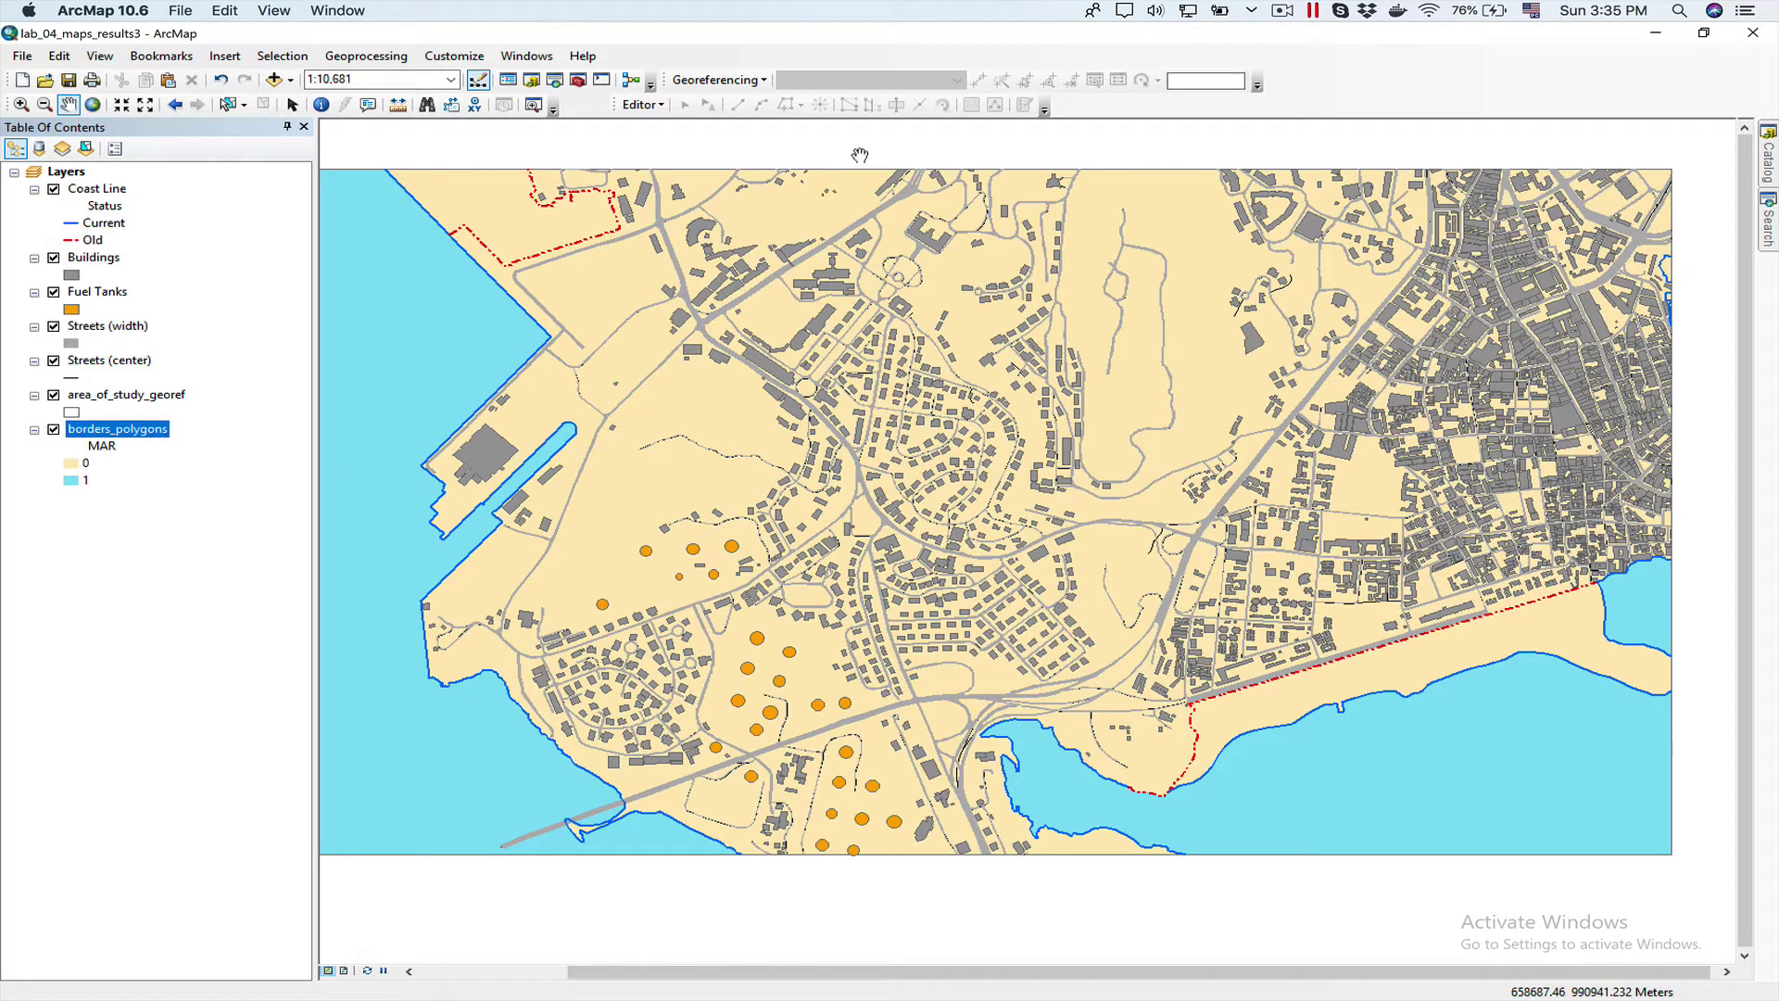
- Switch to layout view and apply the Letter (ANSI A) Landscape page template
left_click(99, 56)
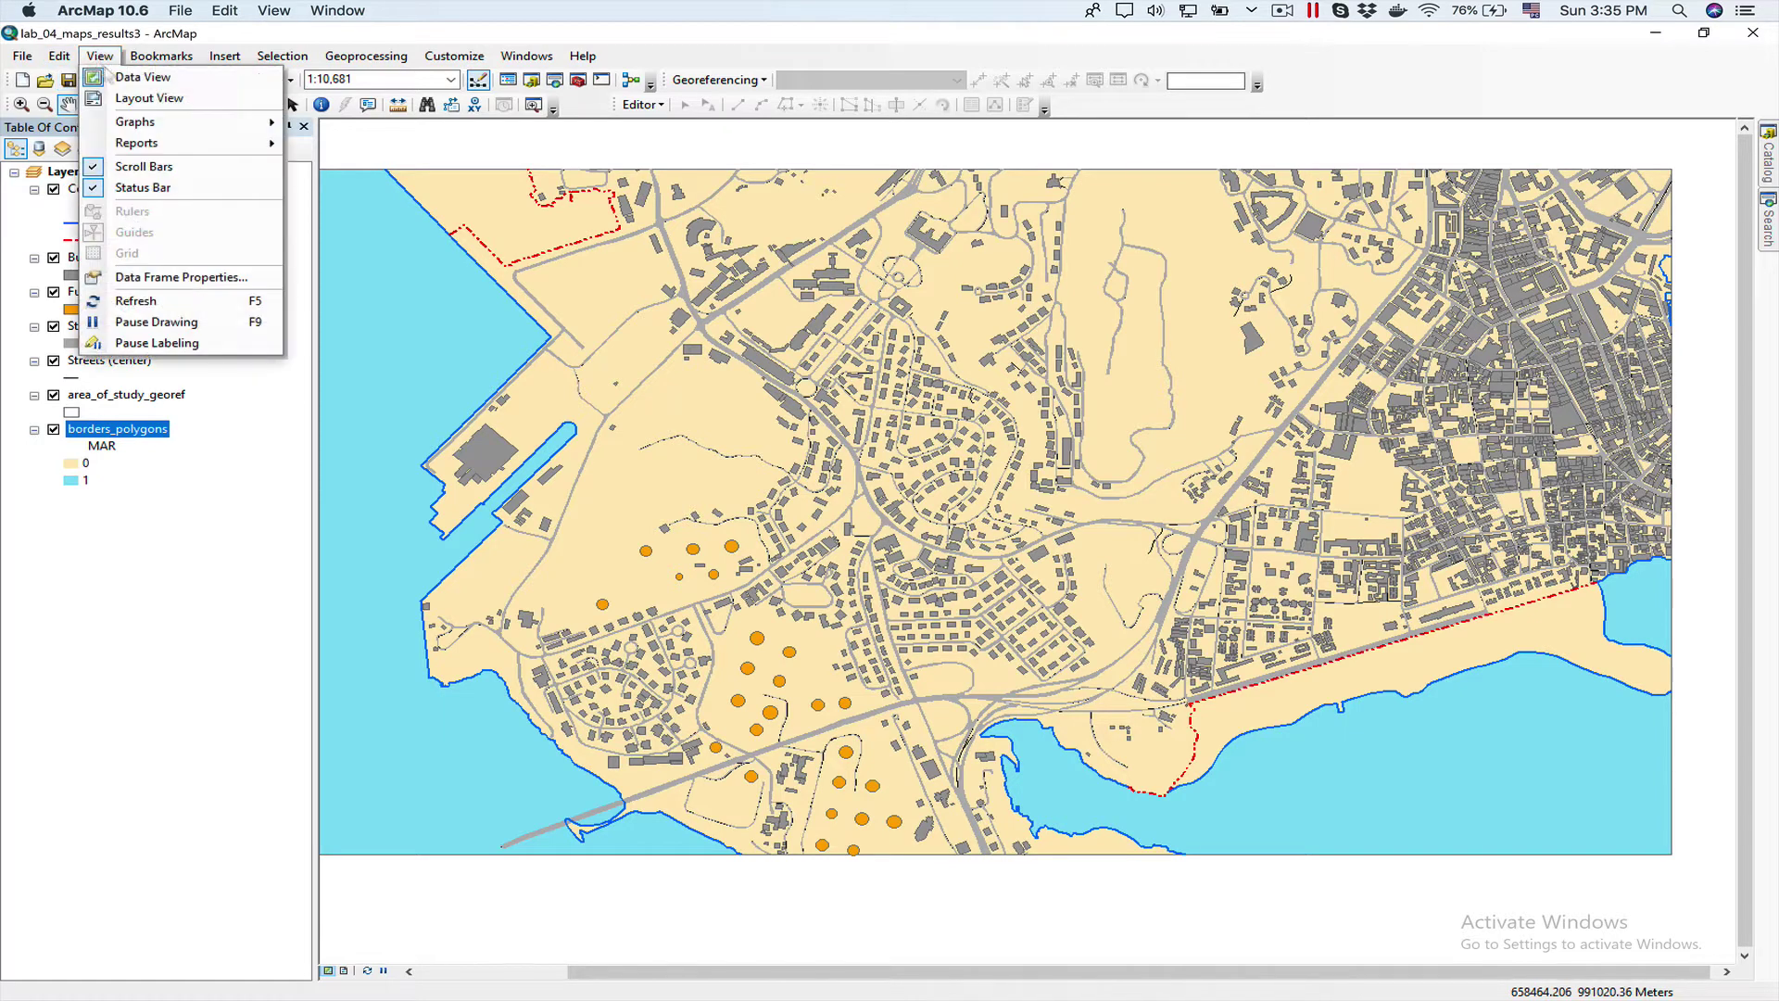
left_click(151, 98)
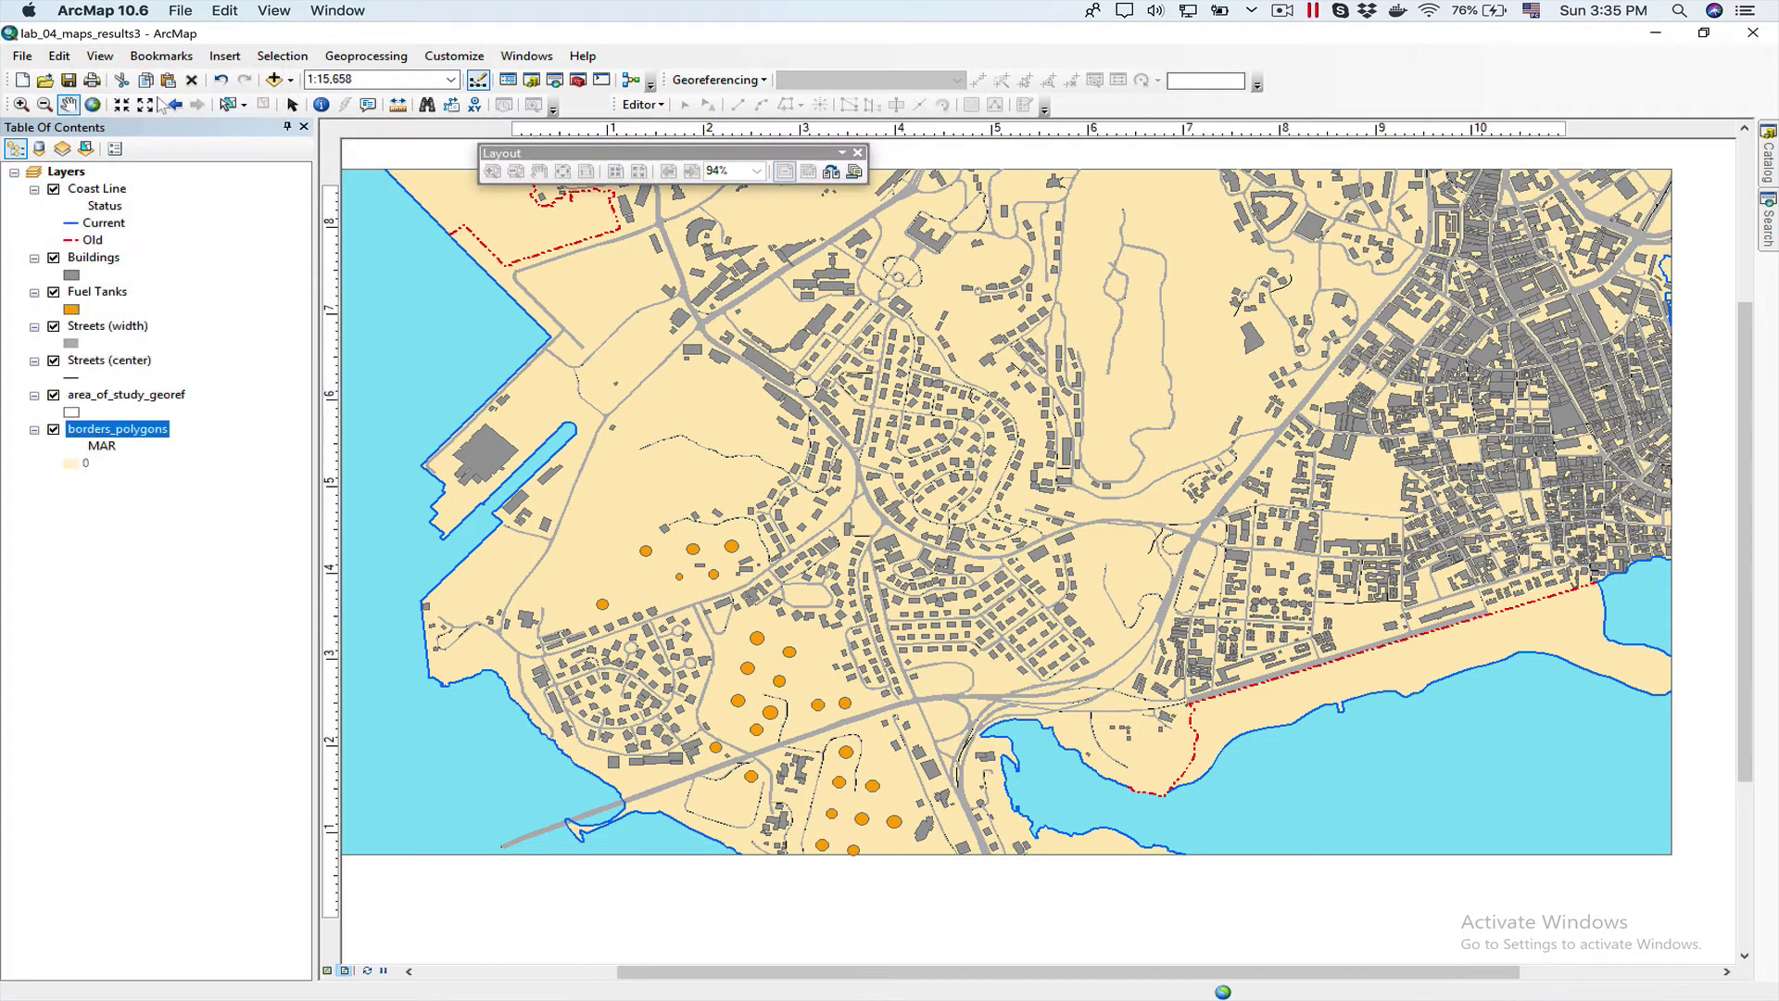
left_click(292, 103)
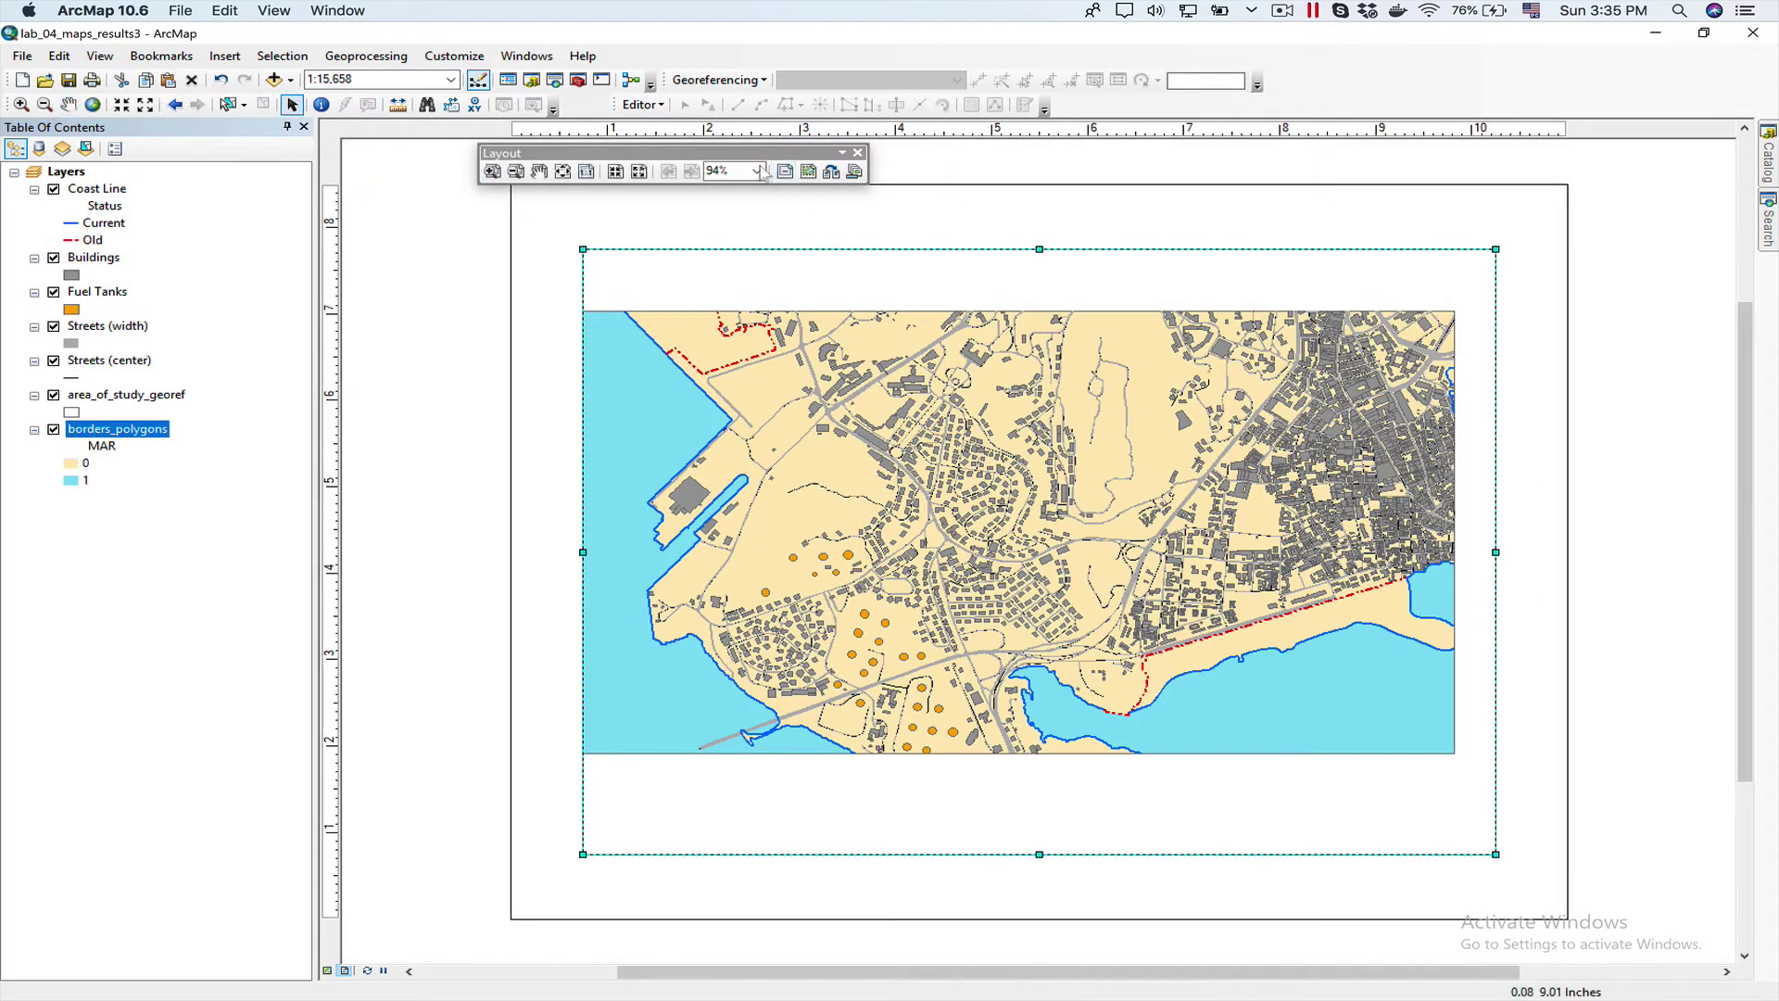
left_click(831, 173)
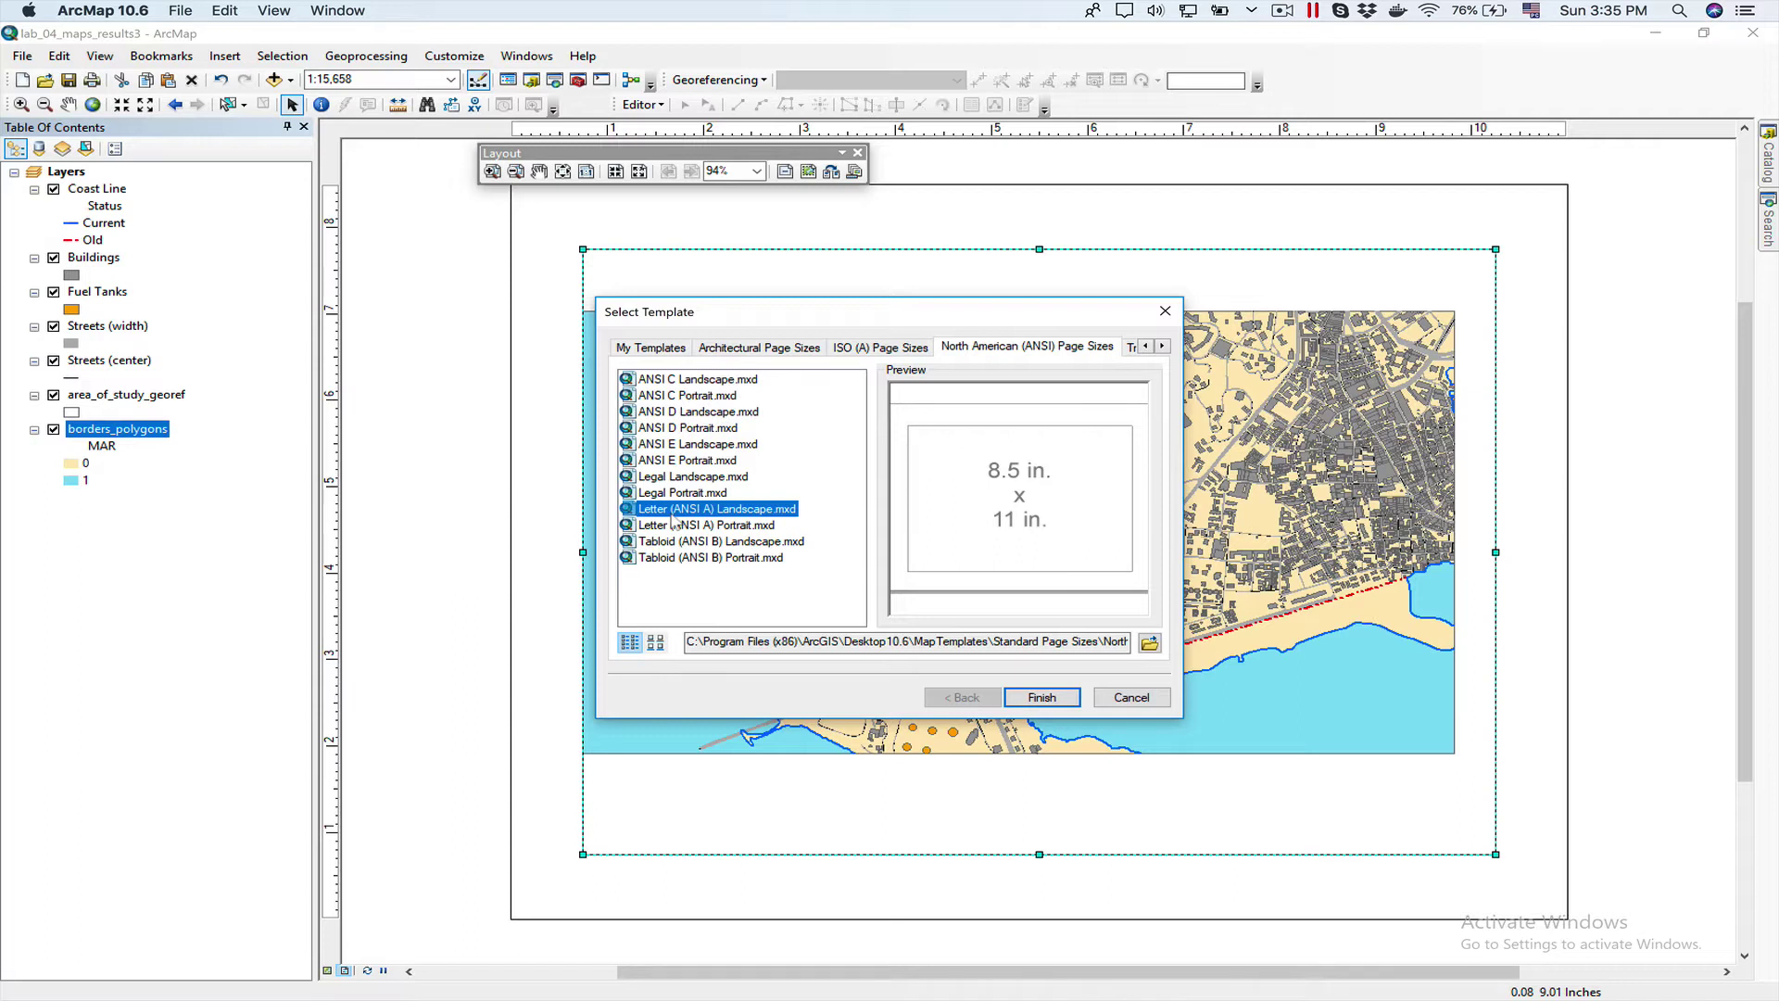
left_click(697, 380)
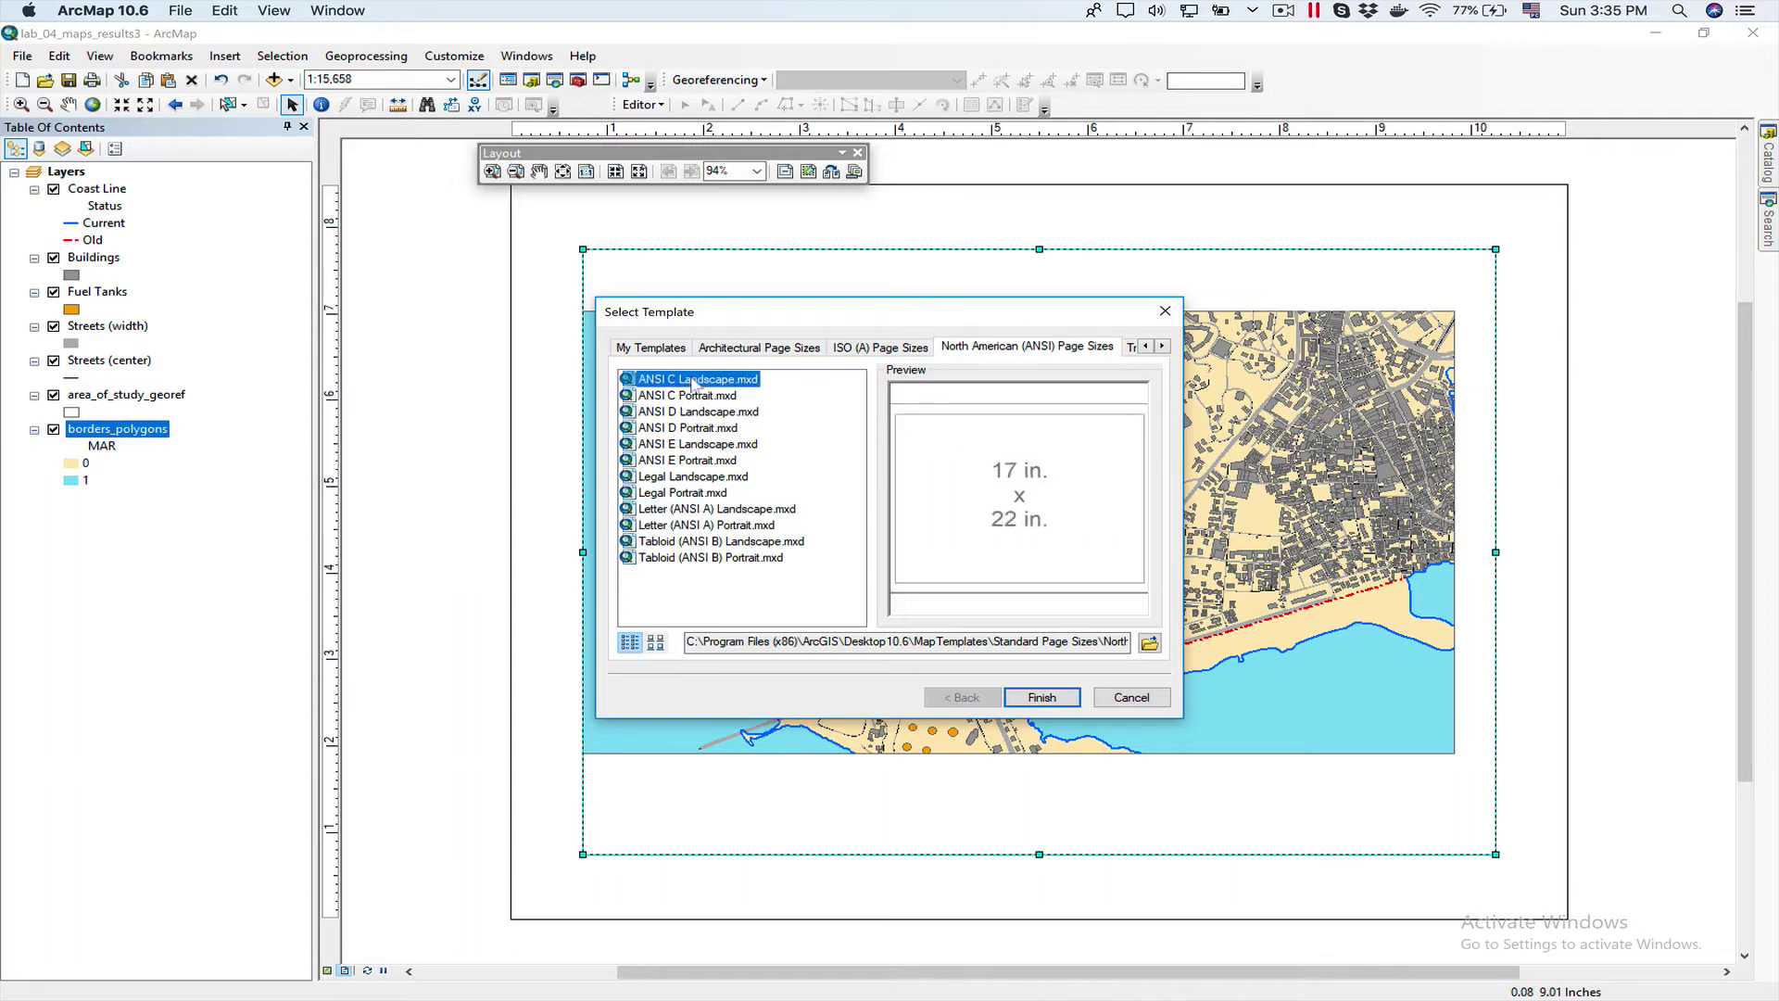
left_click(693, 413)
left_click(707, 510)
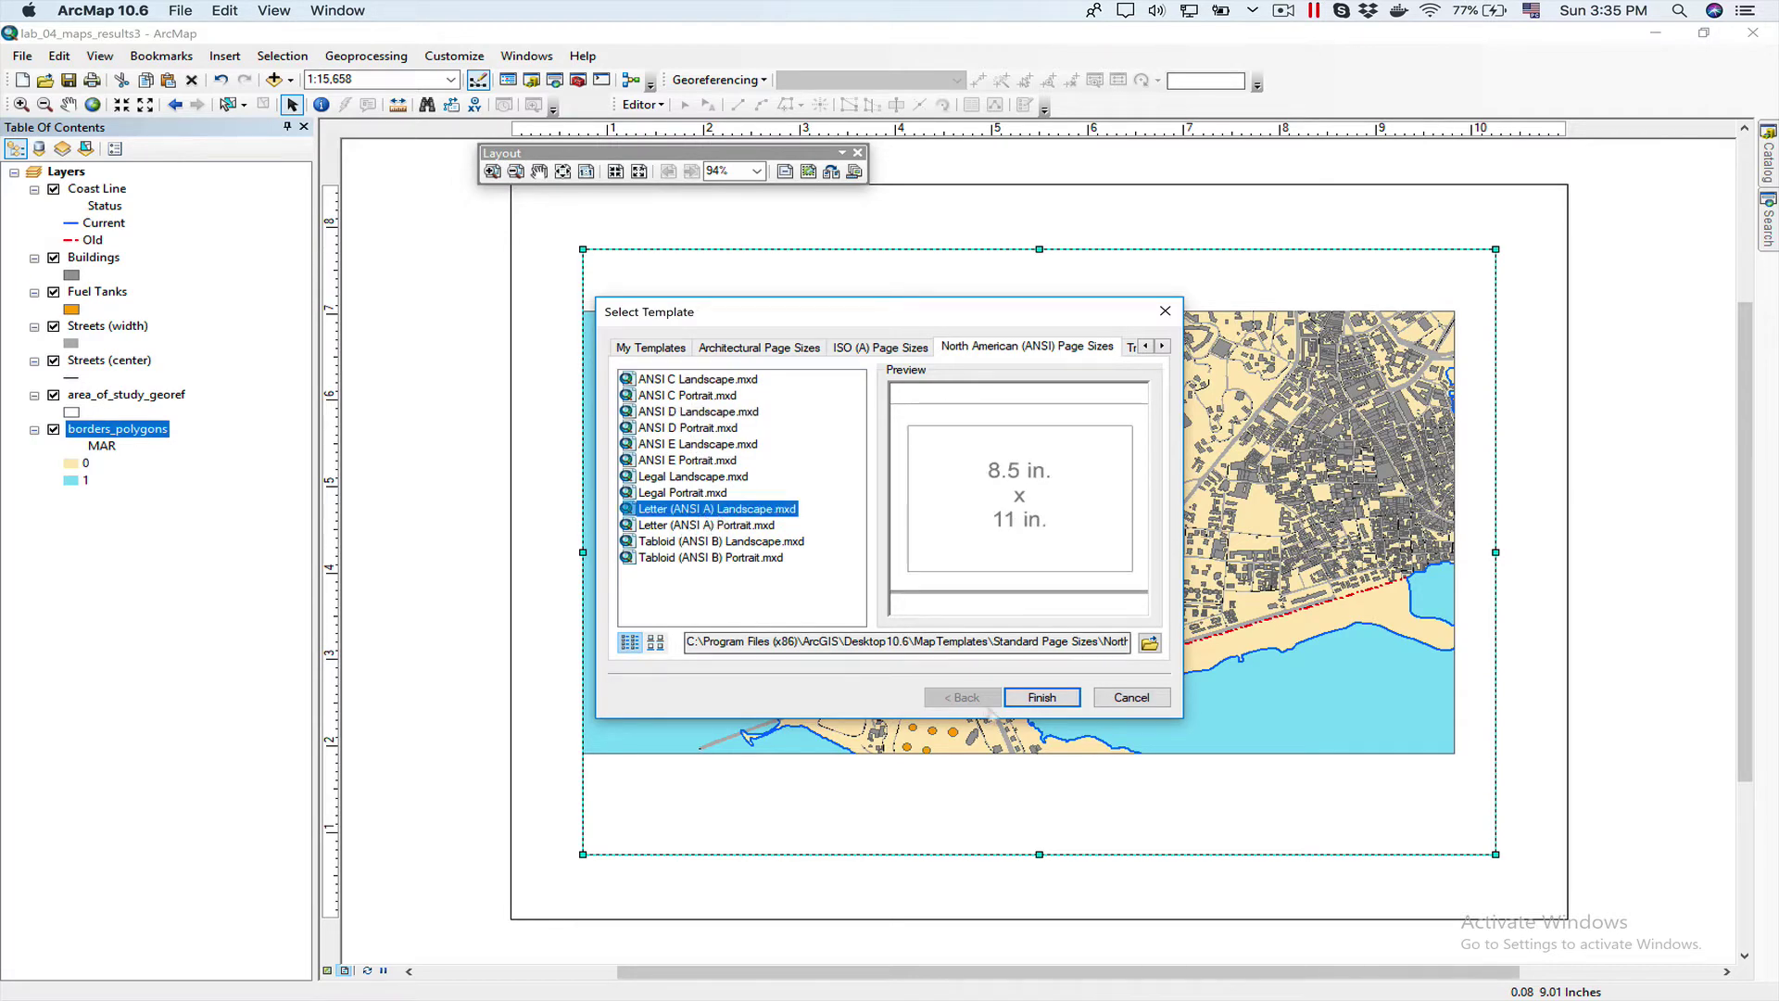
left_click(1042, 696)
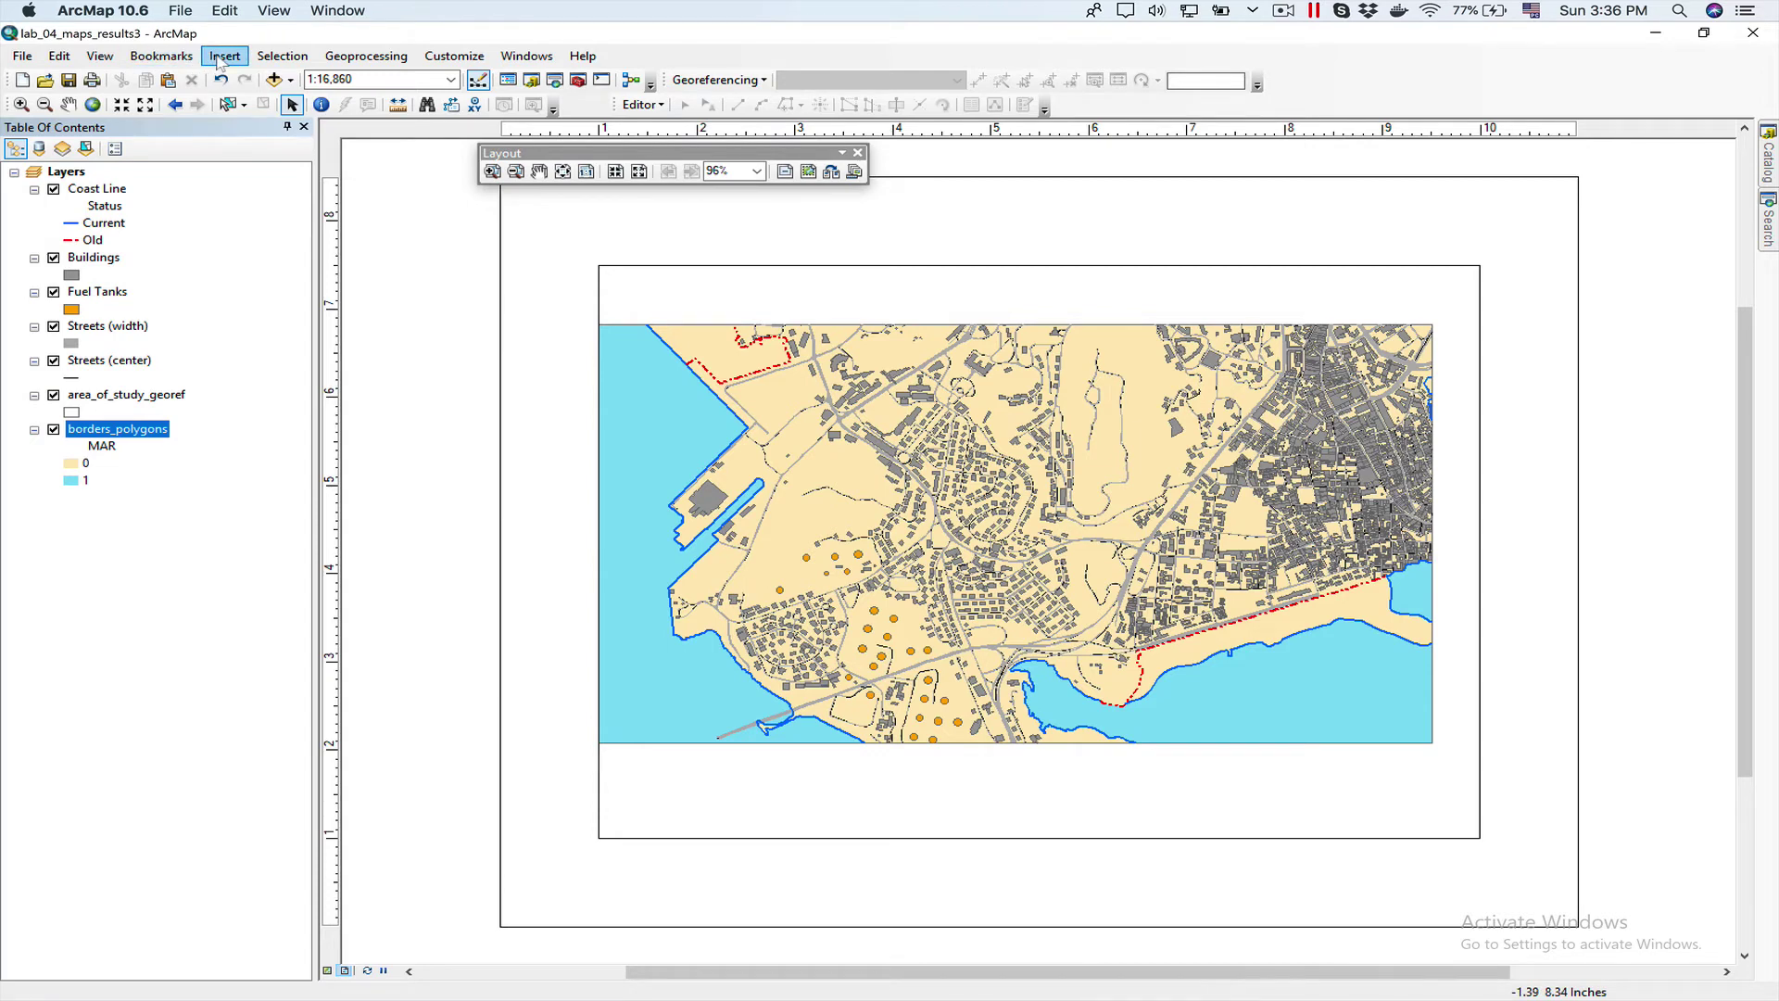
- Insert a neatline inside the page margins with 10 pt gap and 10% corner rounding
left_click(223, 57)
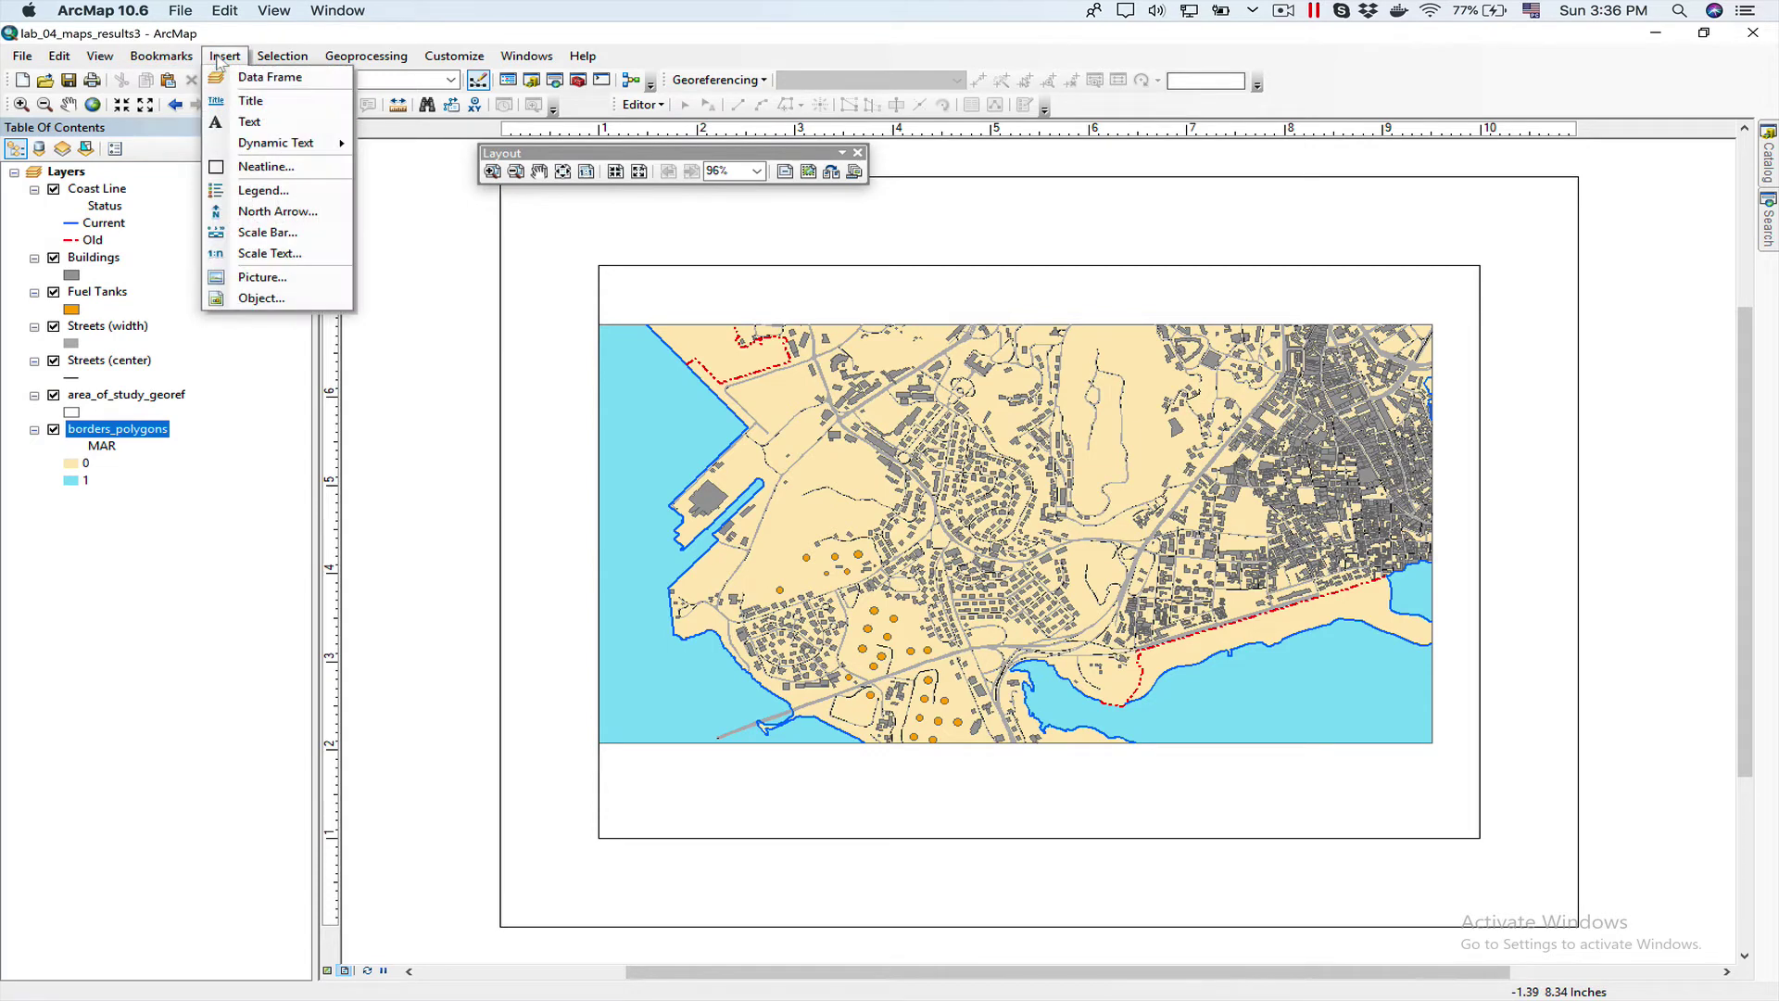
left_click(283, 176)
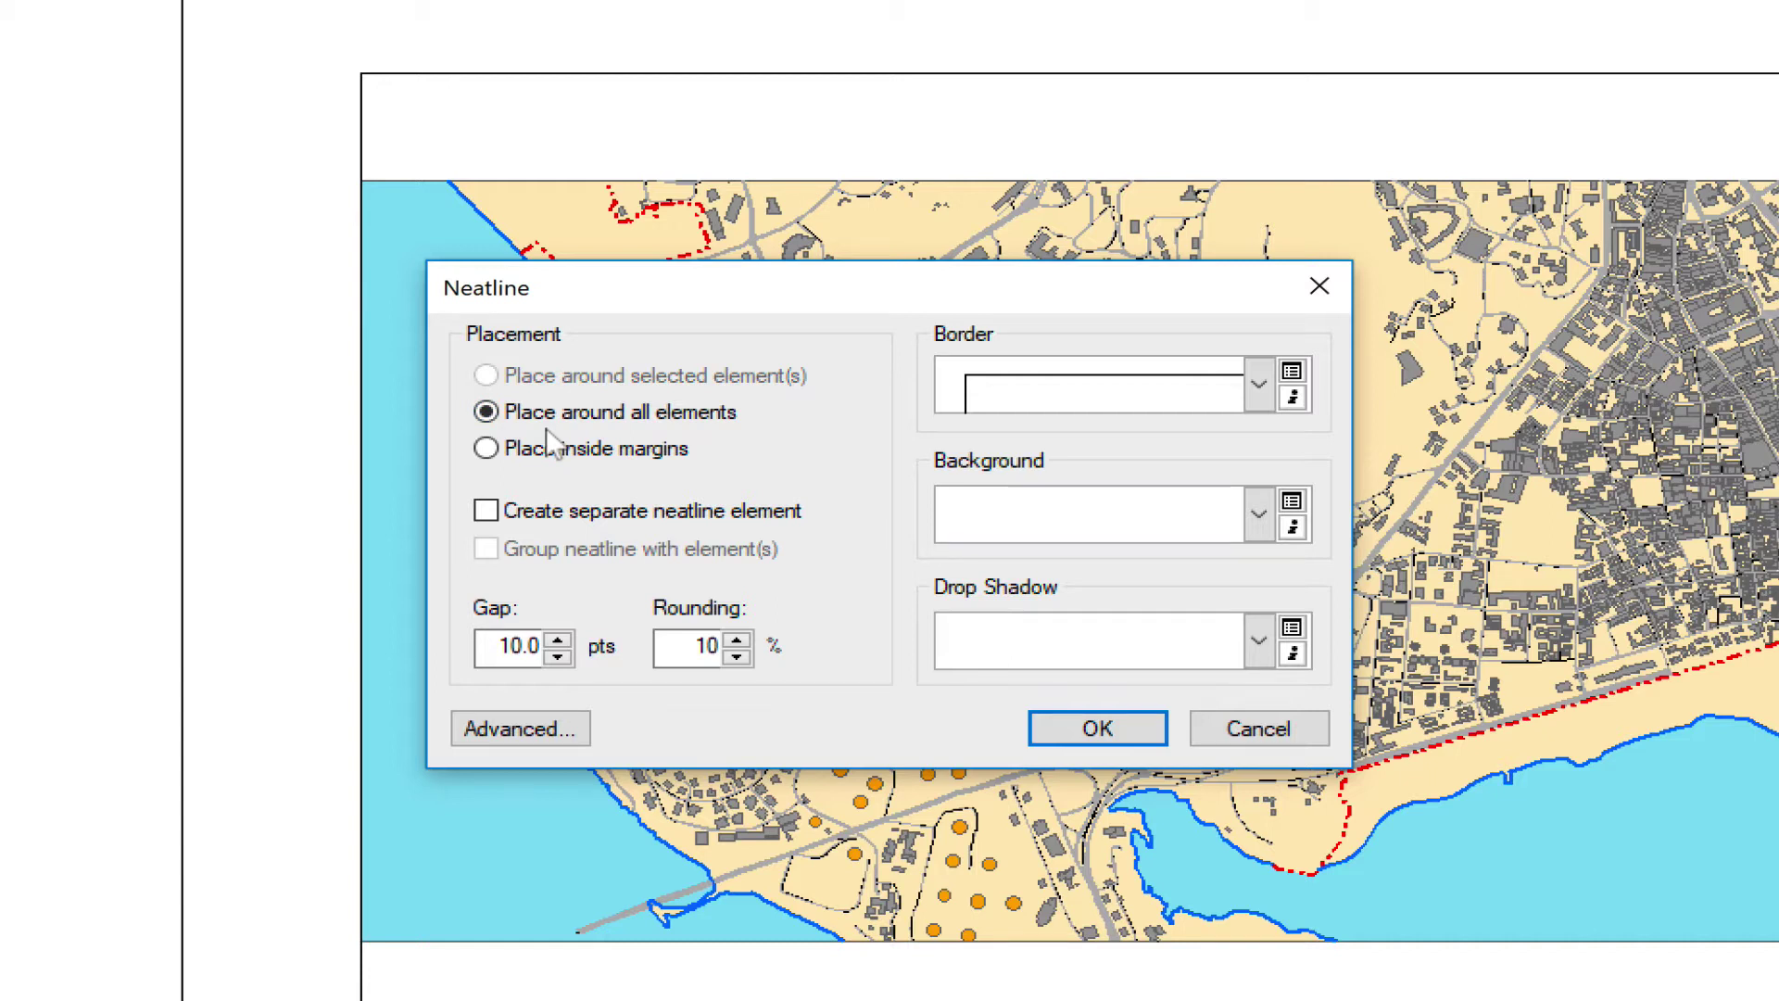
left_click(540, 466)
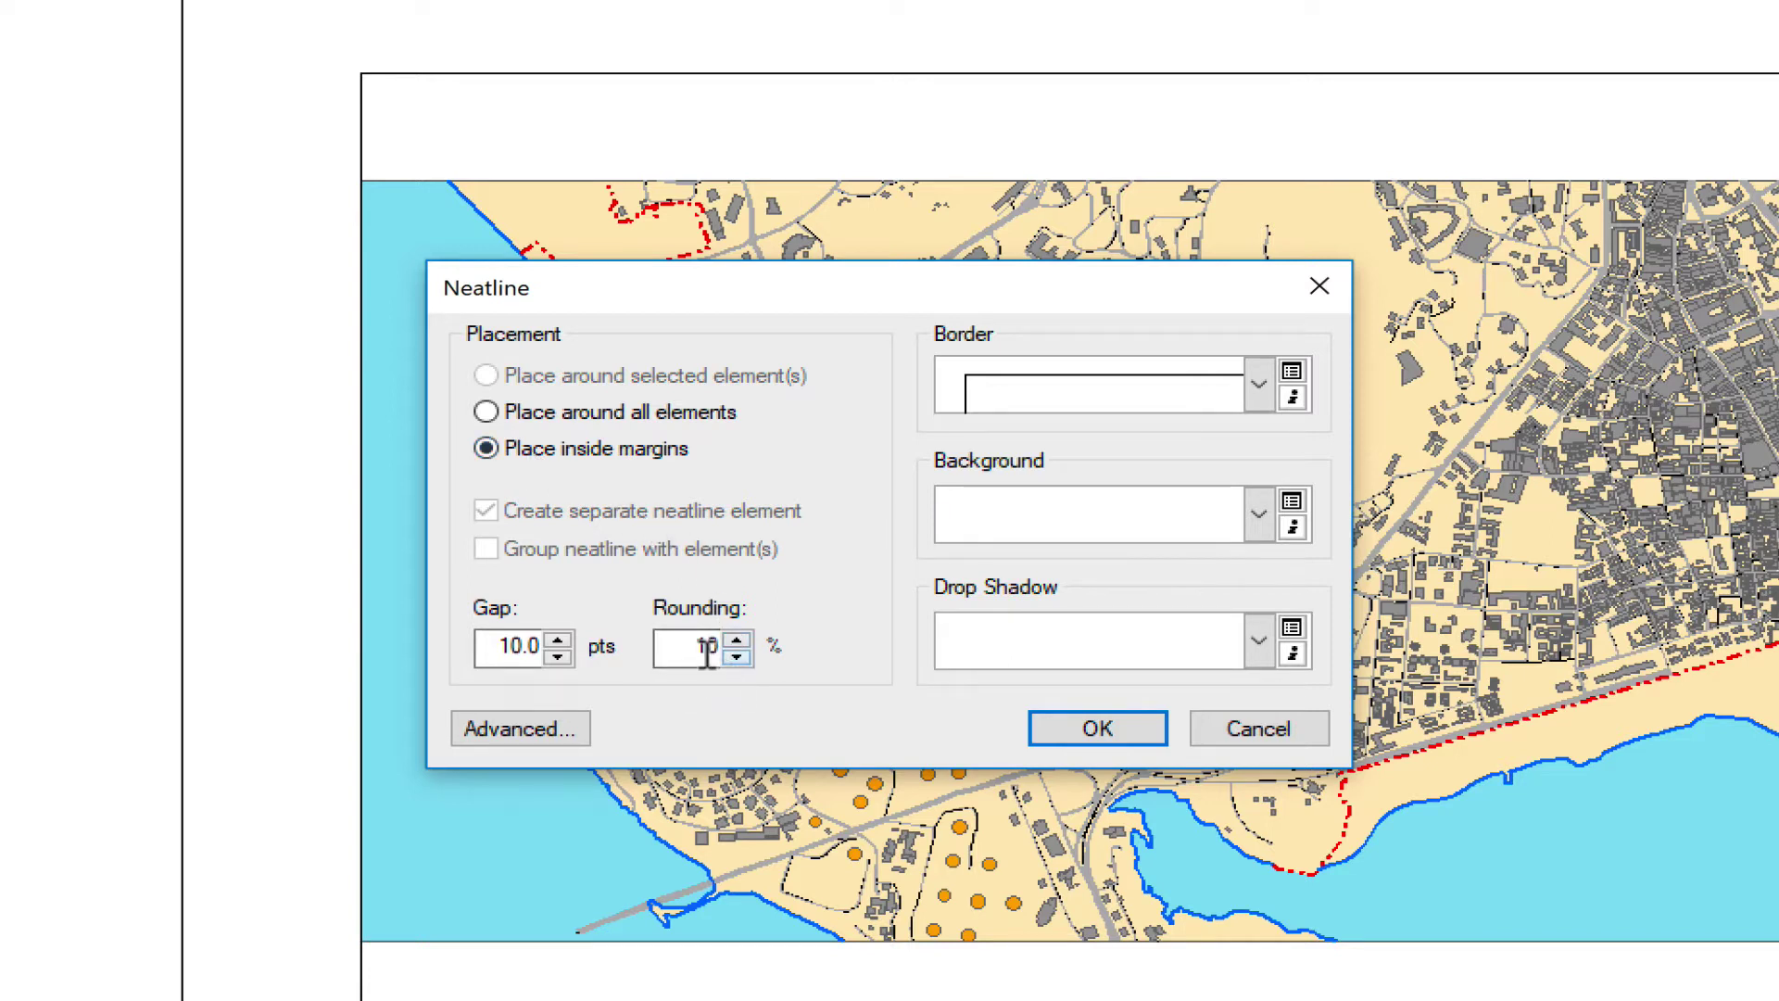
left_click(1098, 729)
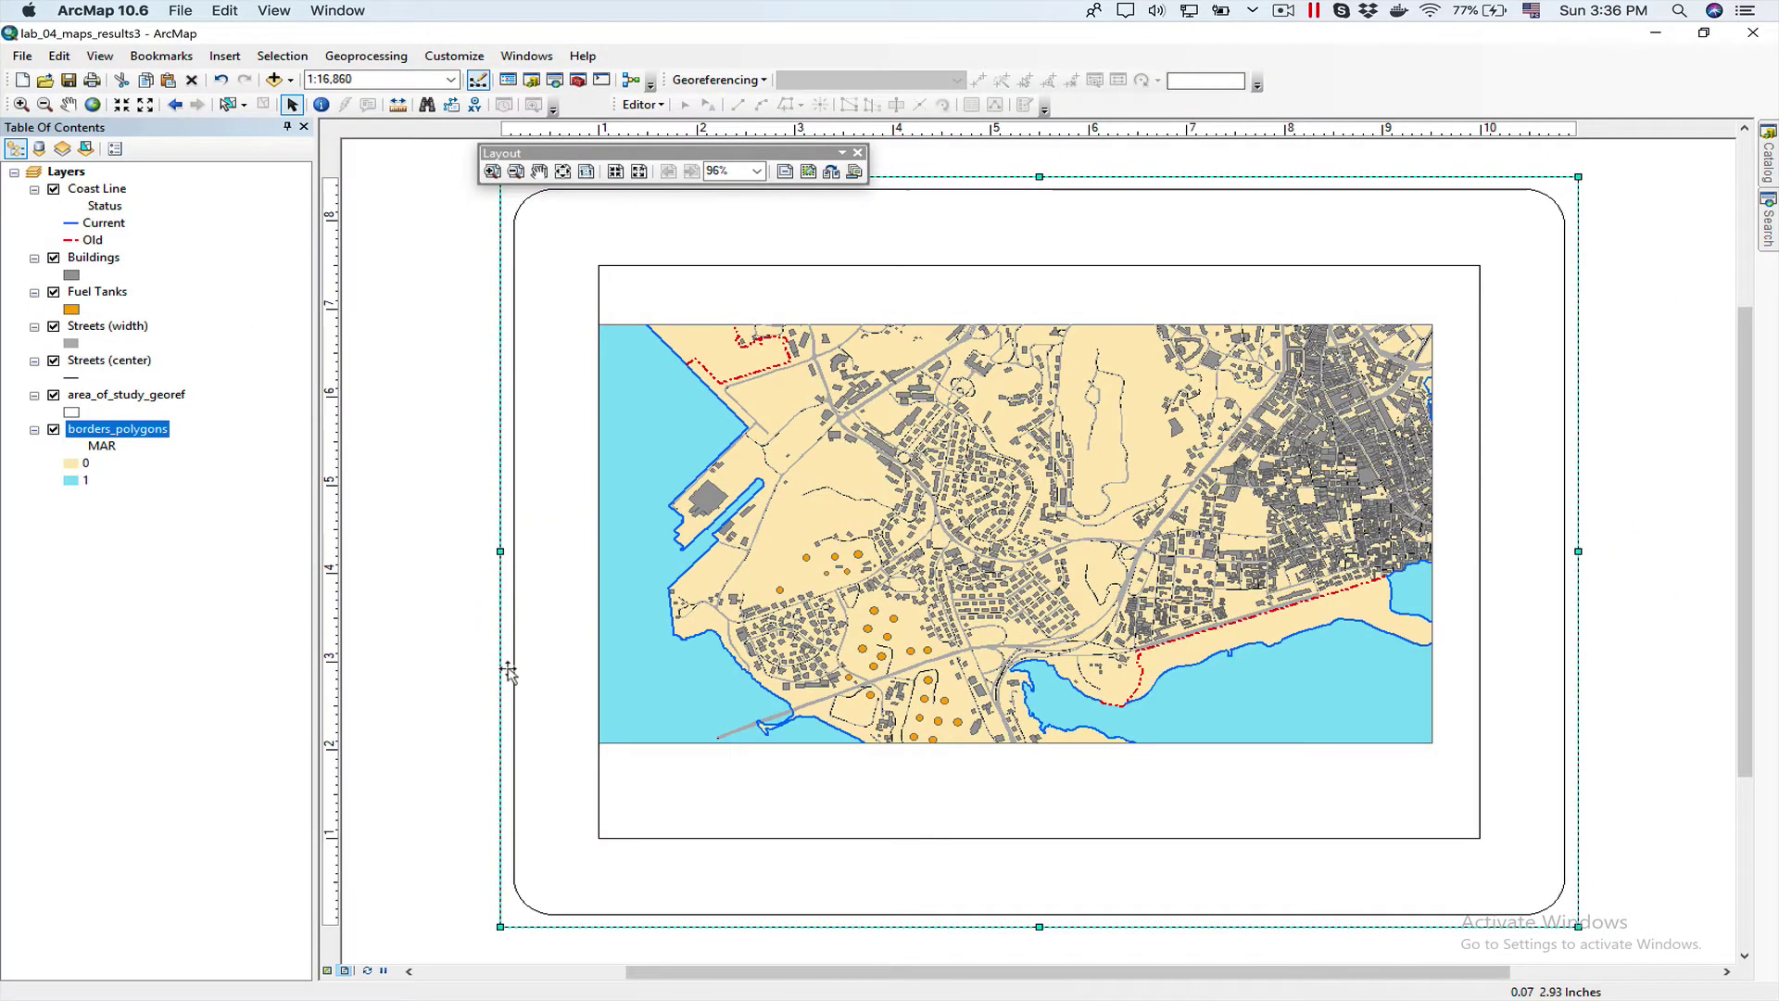
scroll(1140, 914, "up", 1)
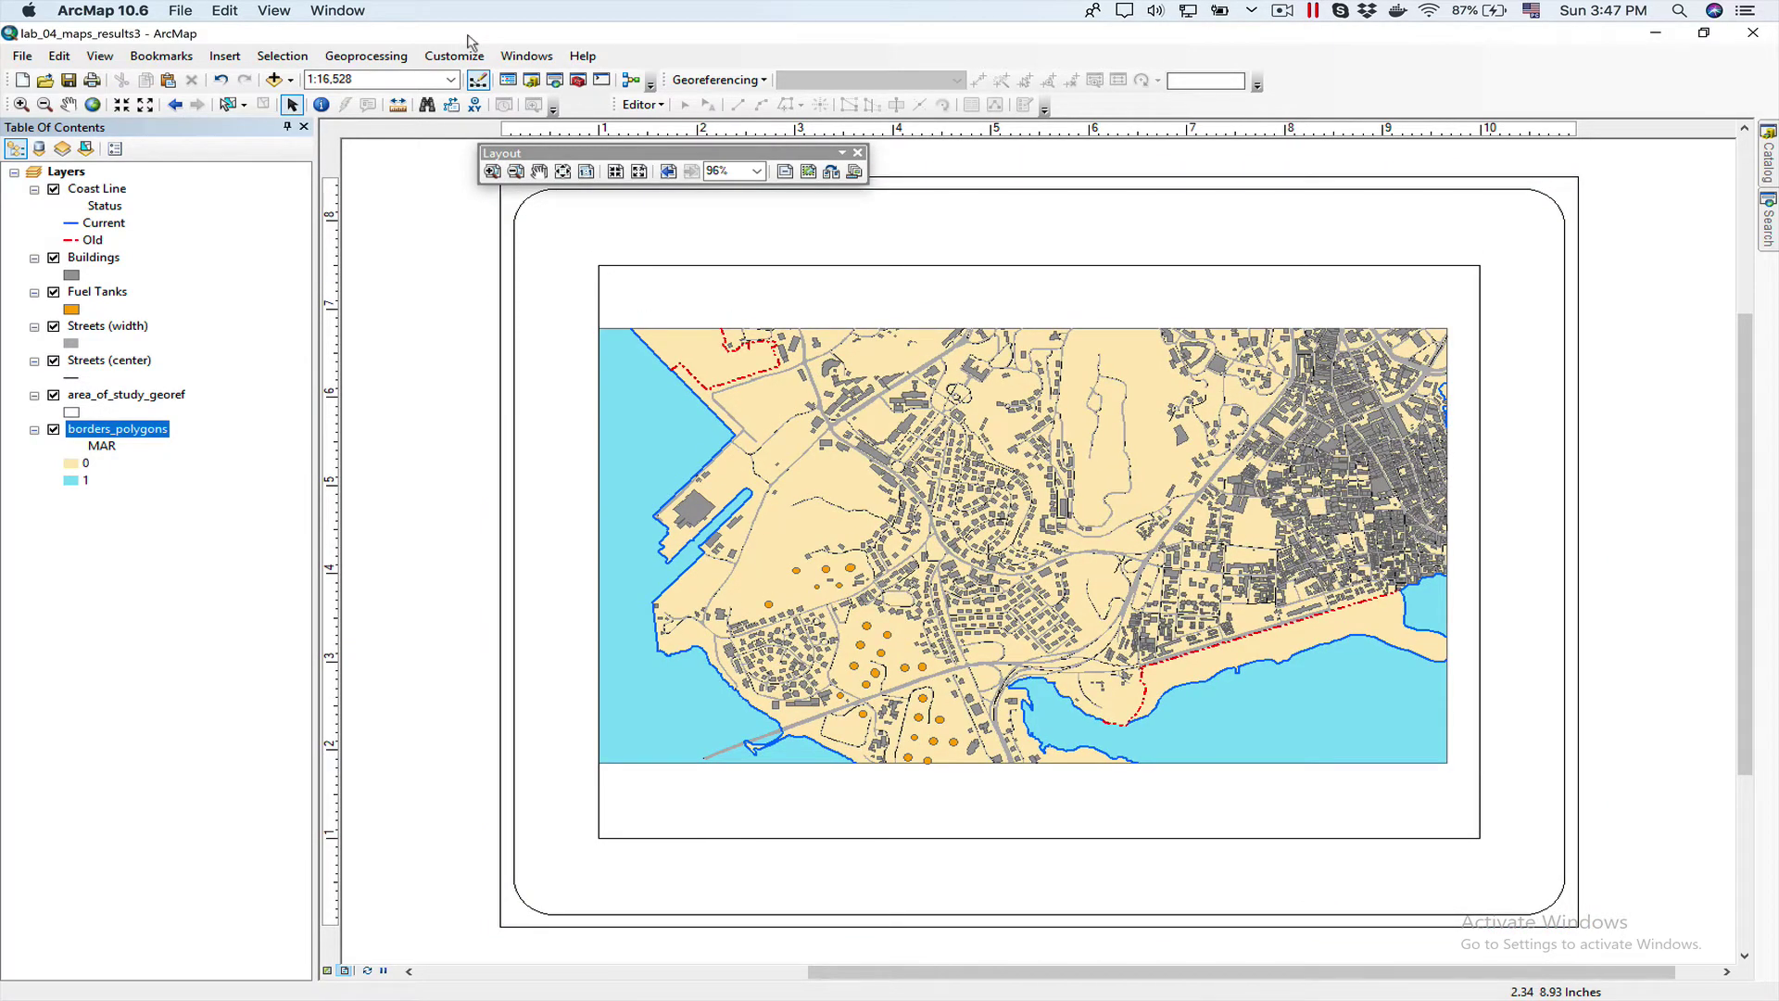
- Insert the title 'Coast Line Map' on the layout
left_click(219, 58)
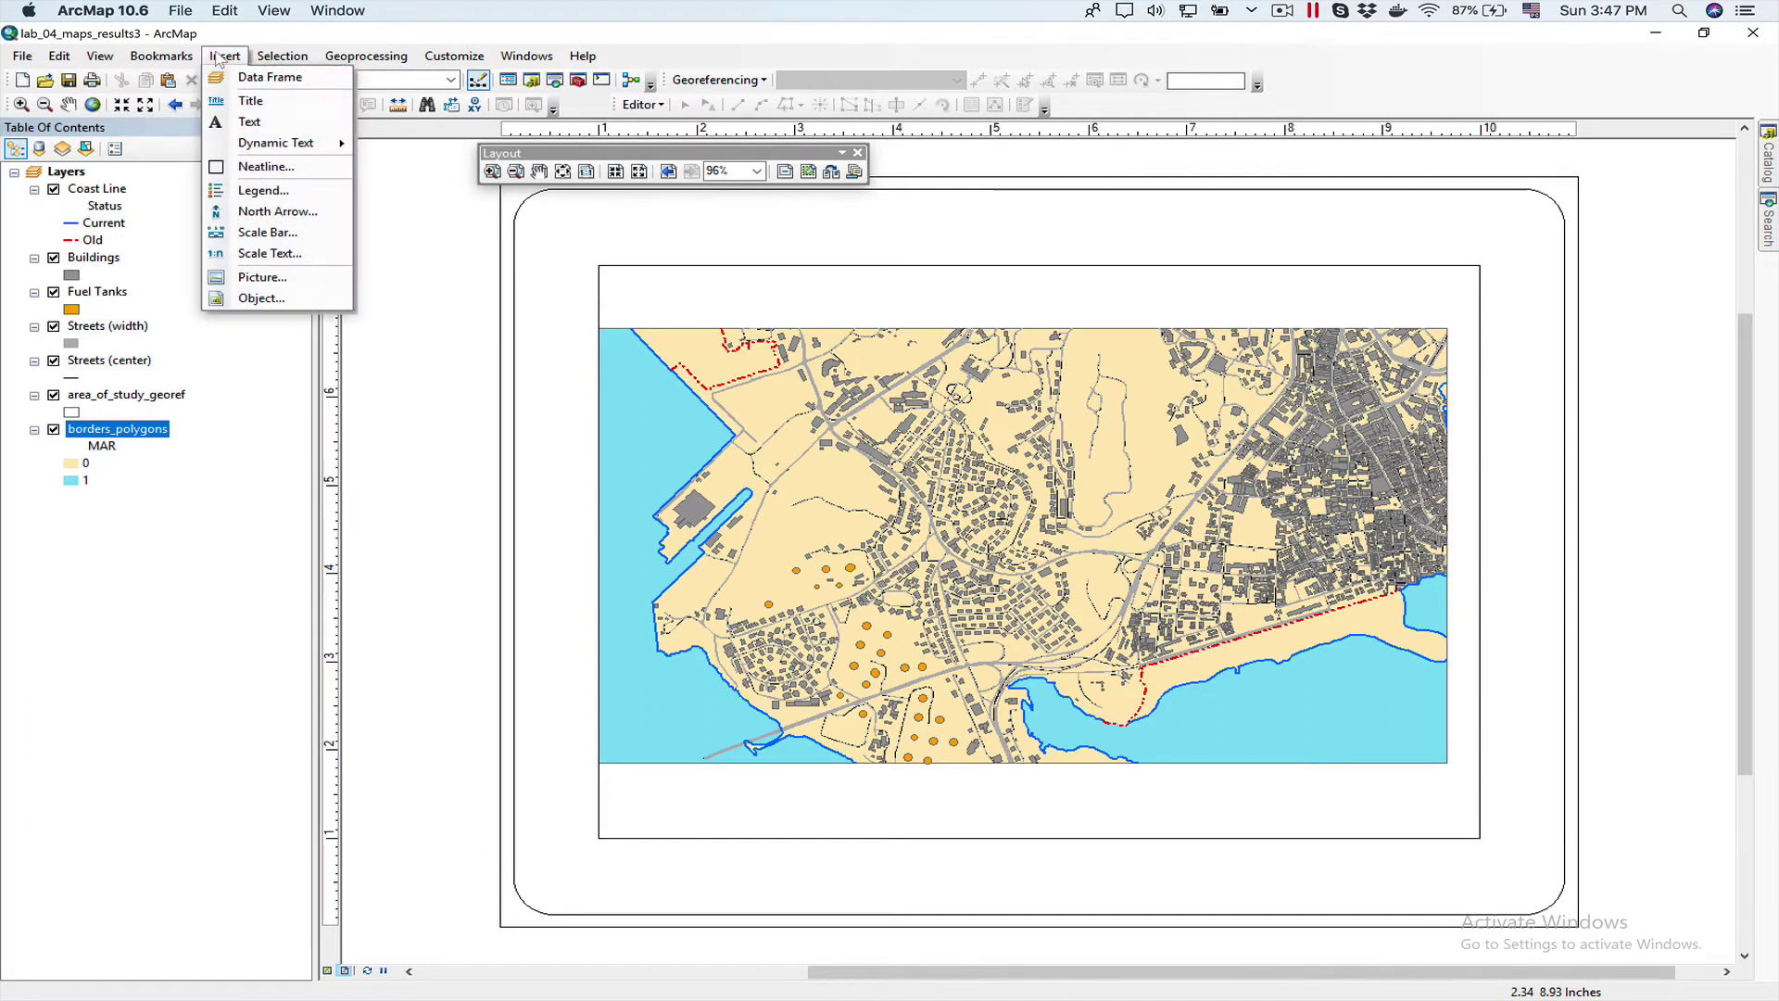
left_click(243, 102)
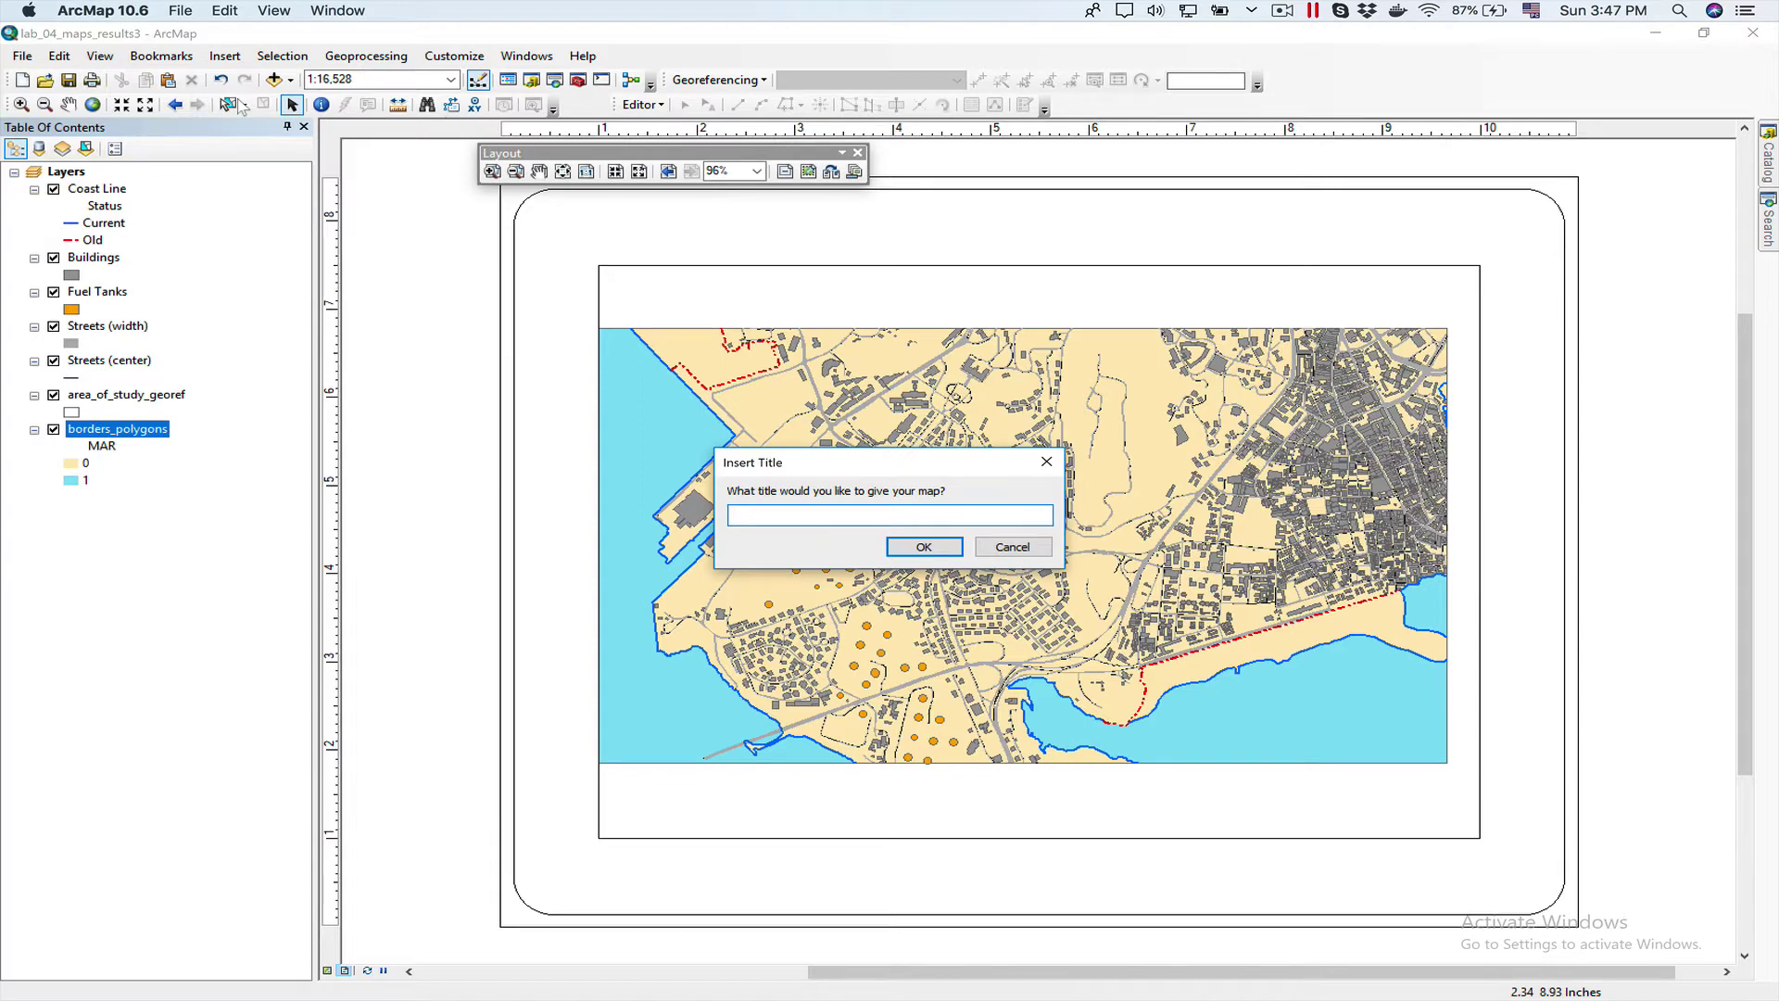
type("Coast Lin")
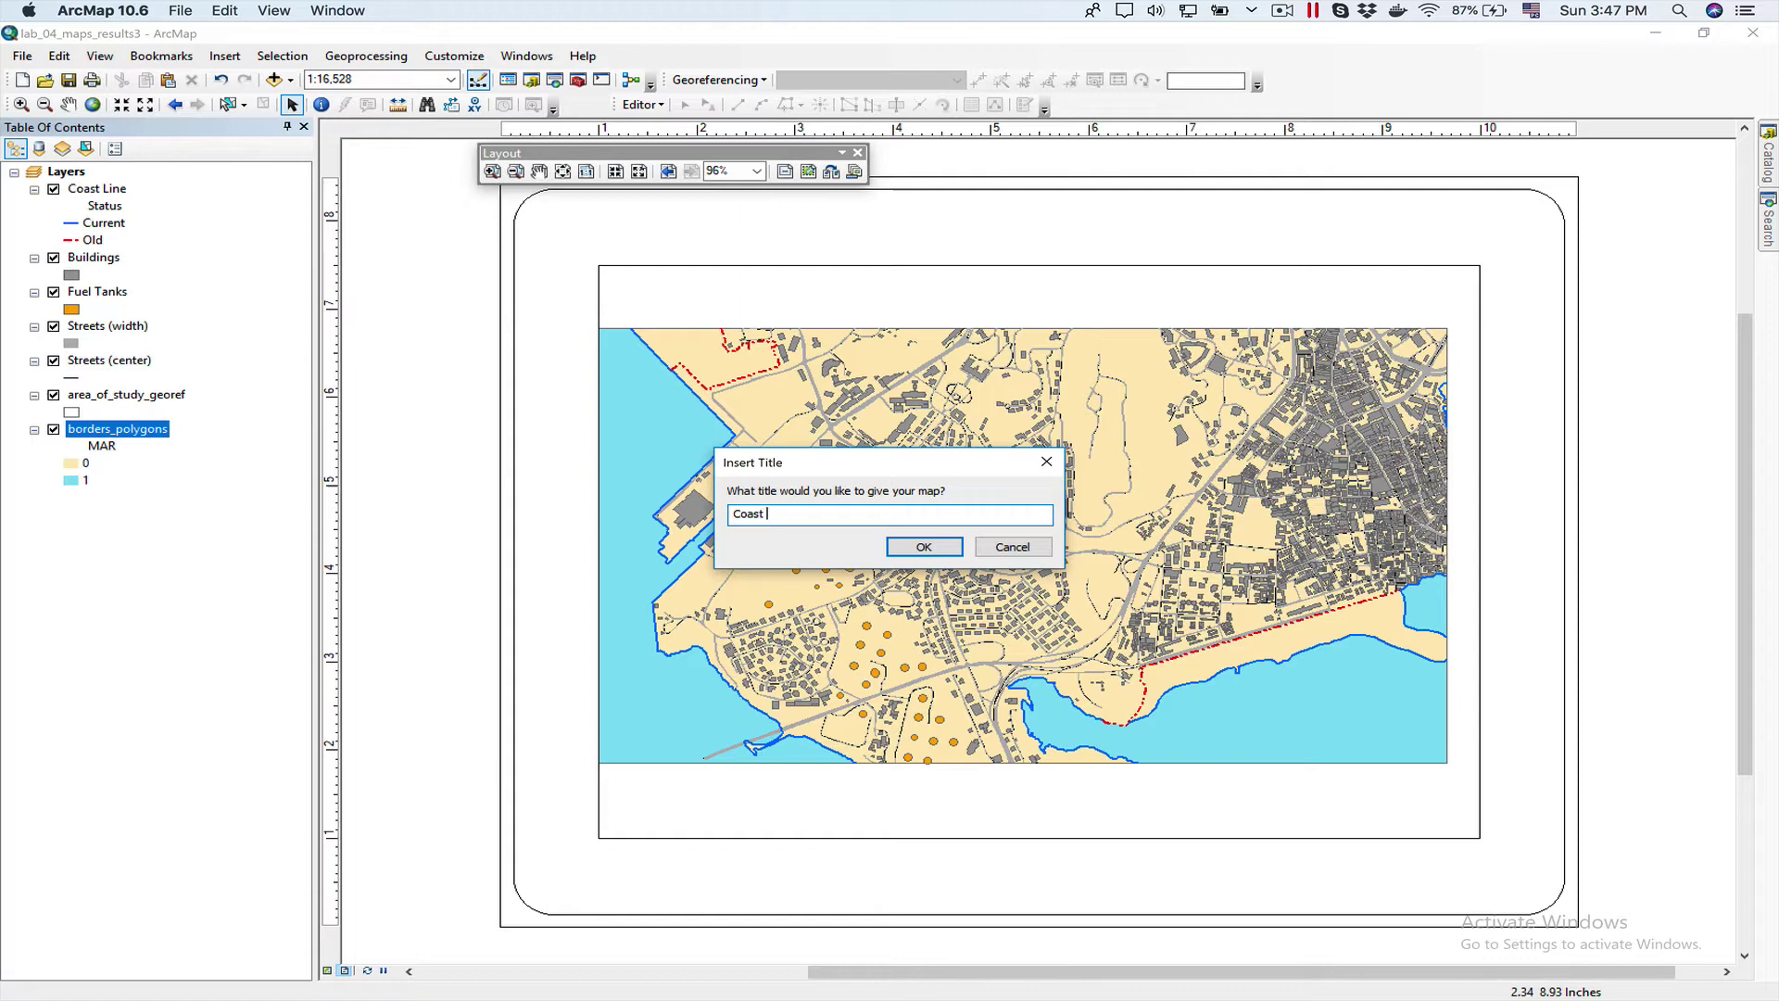
type("e Map")
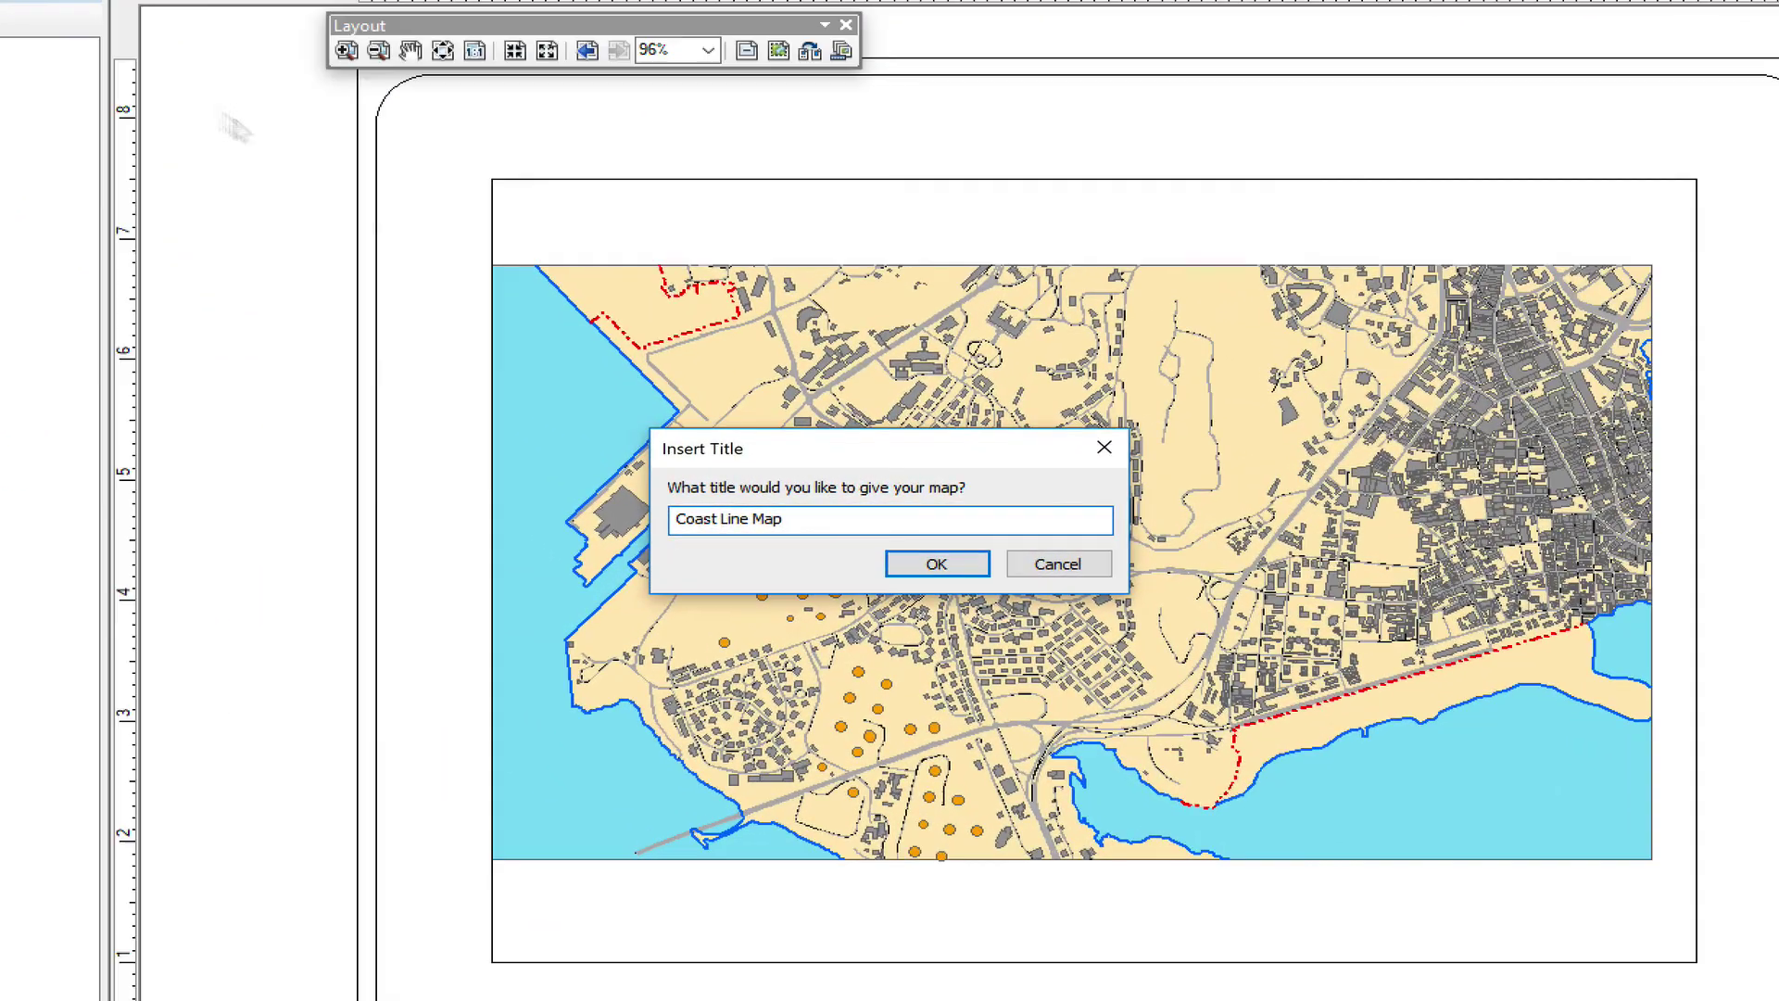
left_click(962, 563)
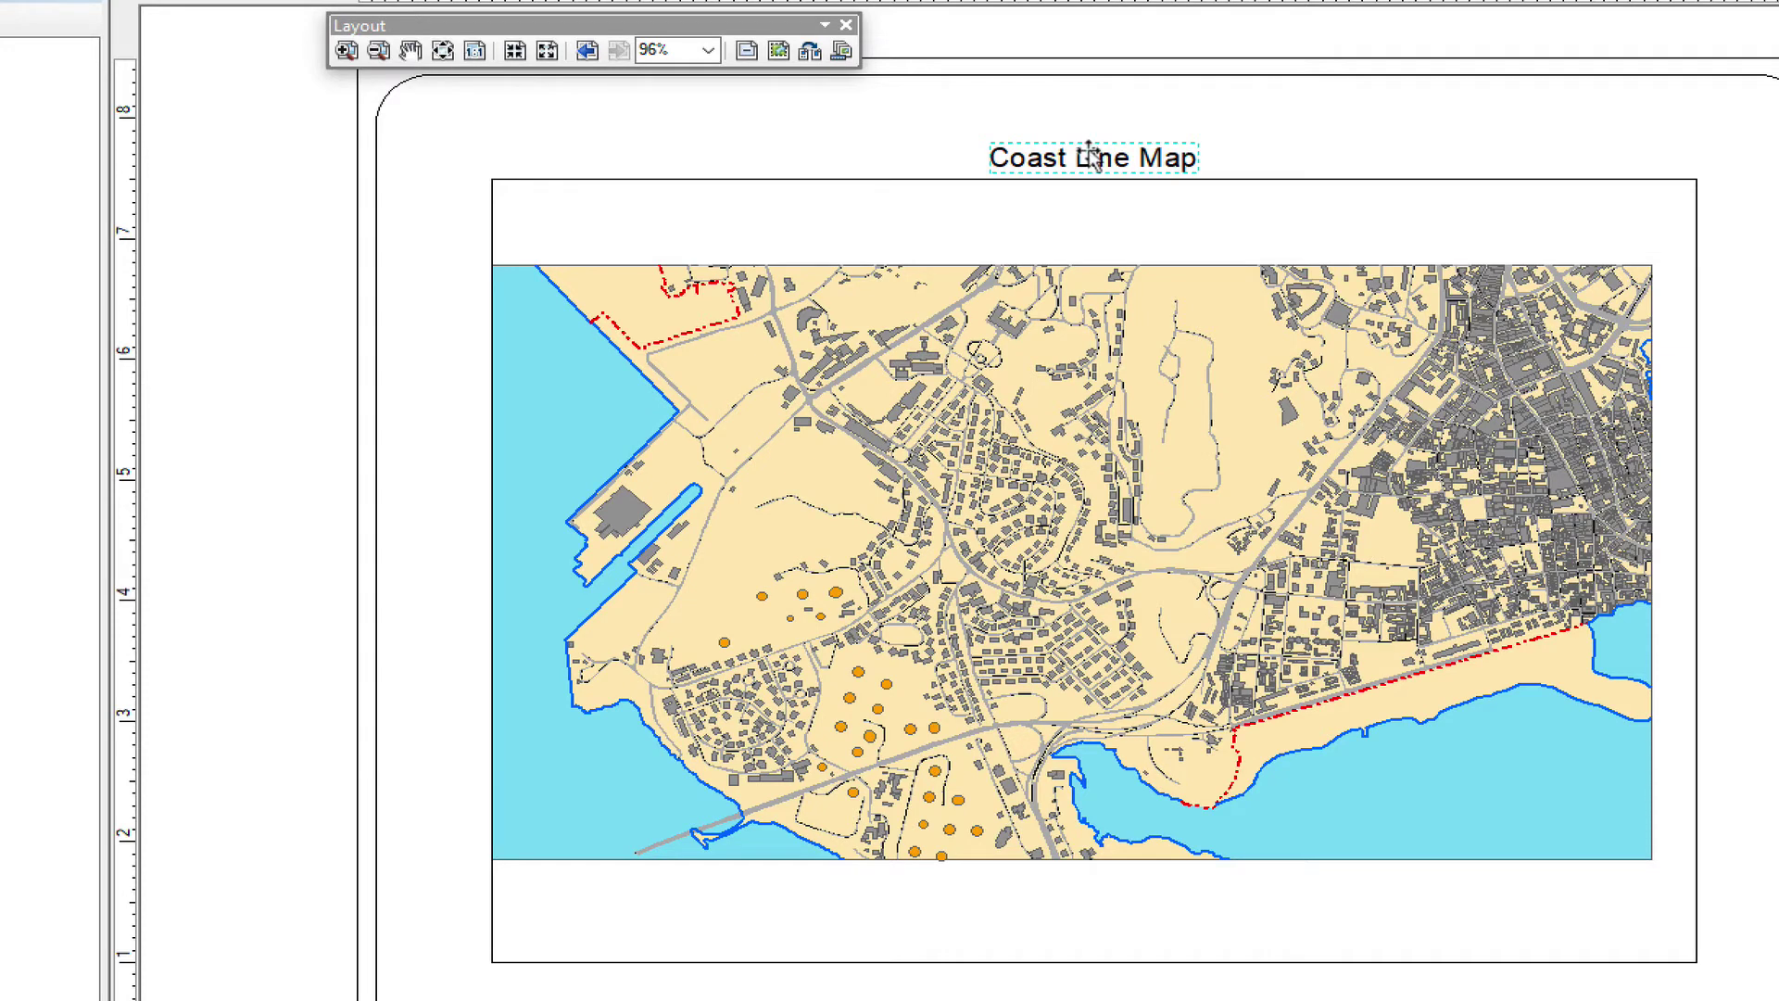
- Enlarge the 'Coast Line Map' title to 26 pt Arial and nudge it higher above the map
right_click(1091, 157)
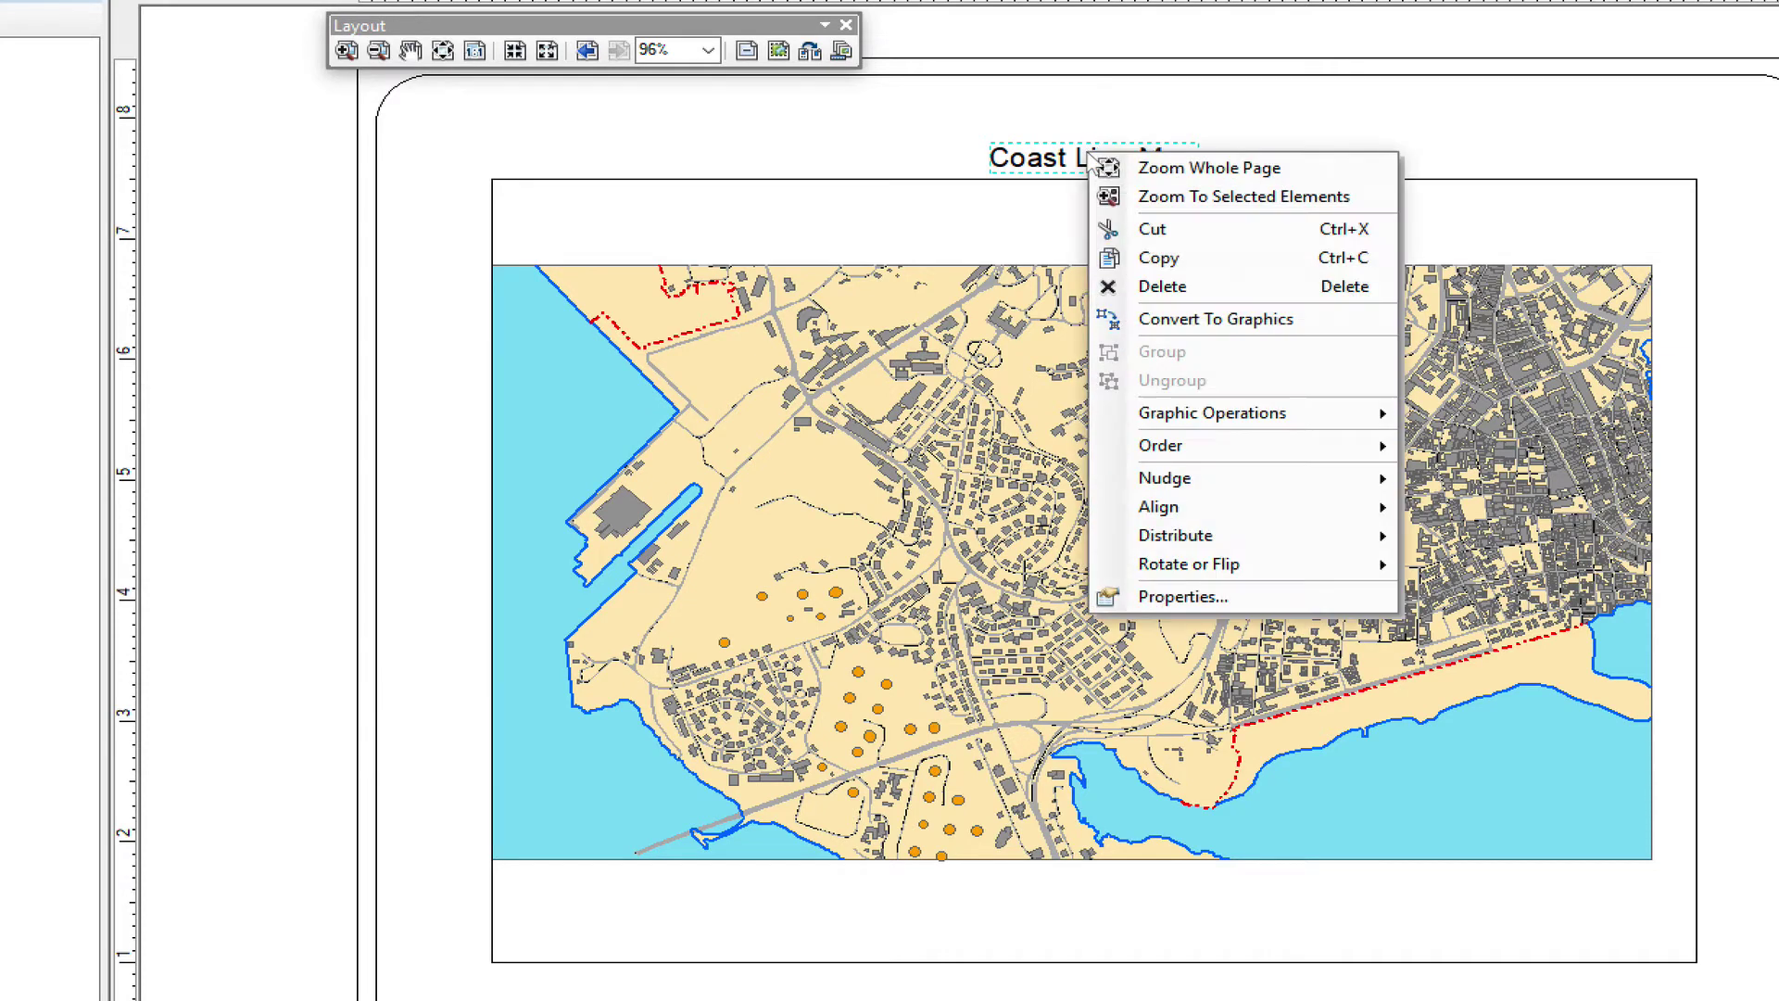
left_click(1238, 603)
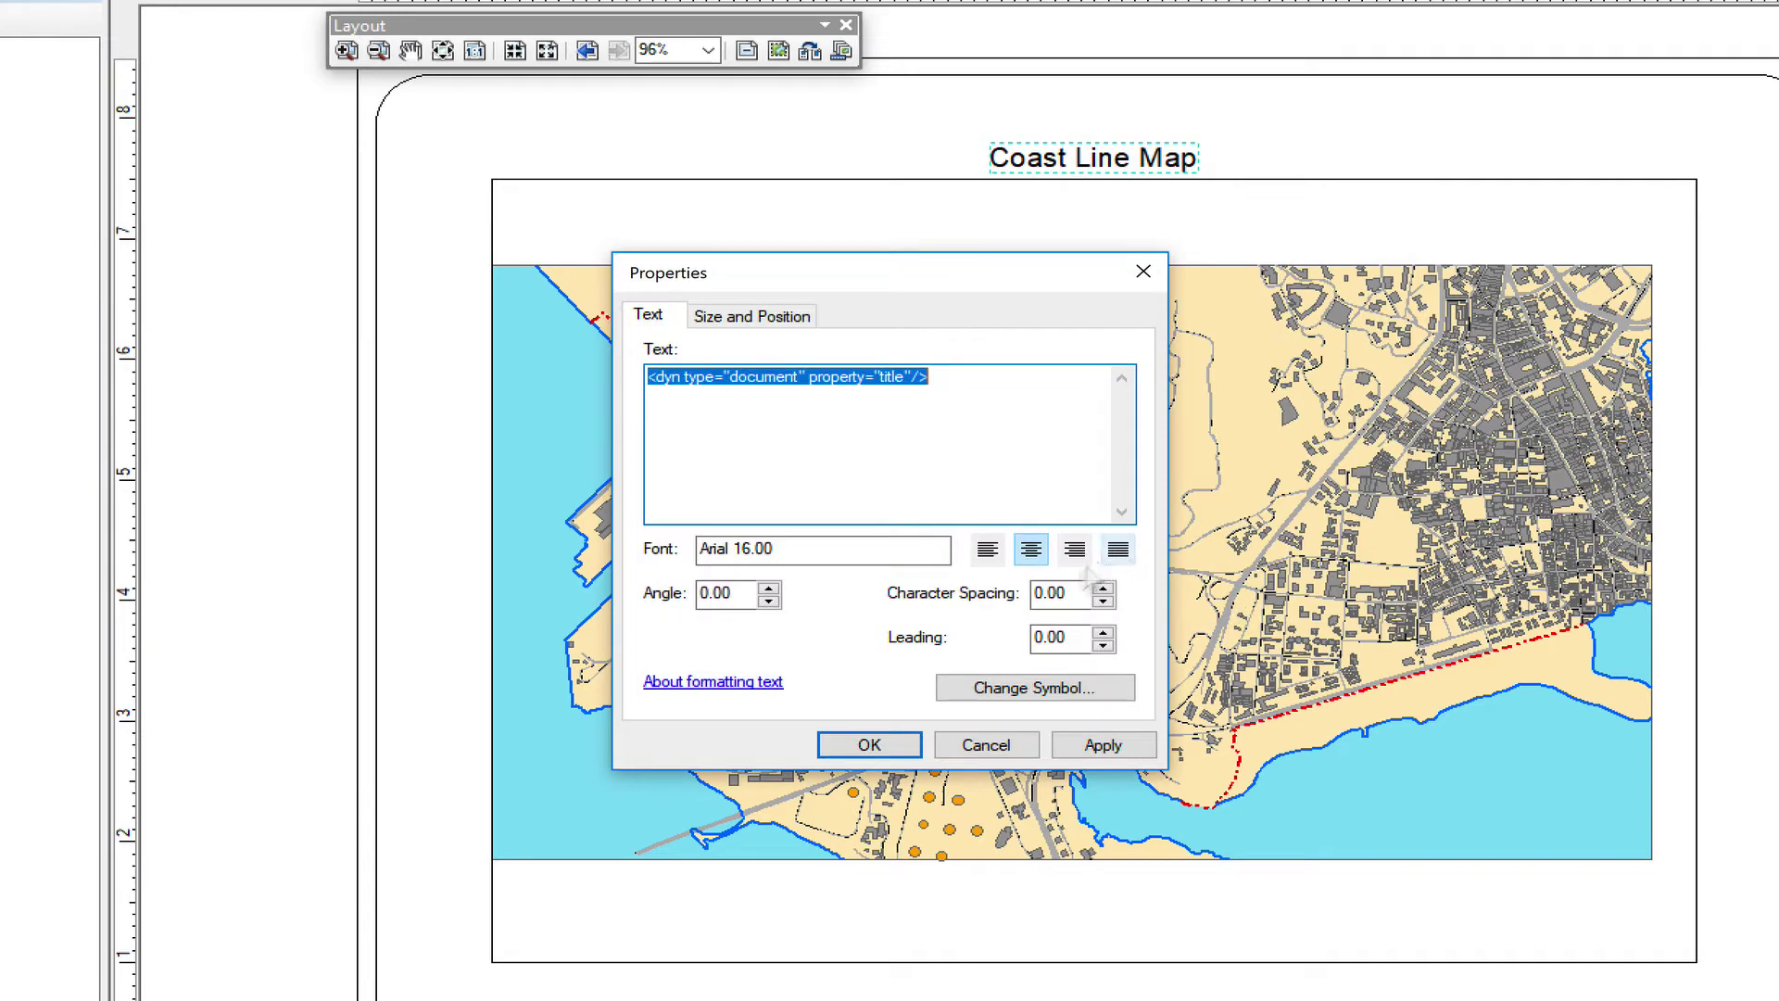
left_click(1035, 693)
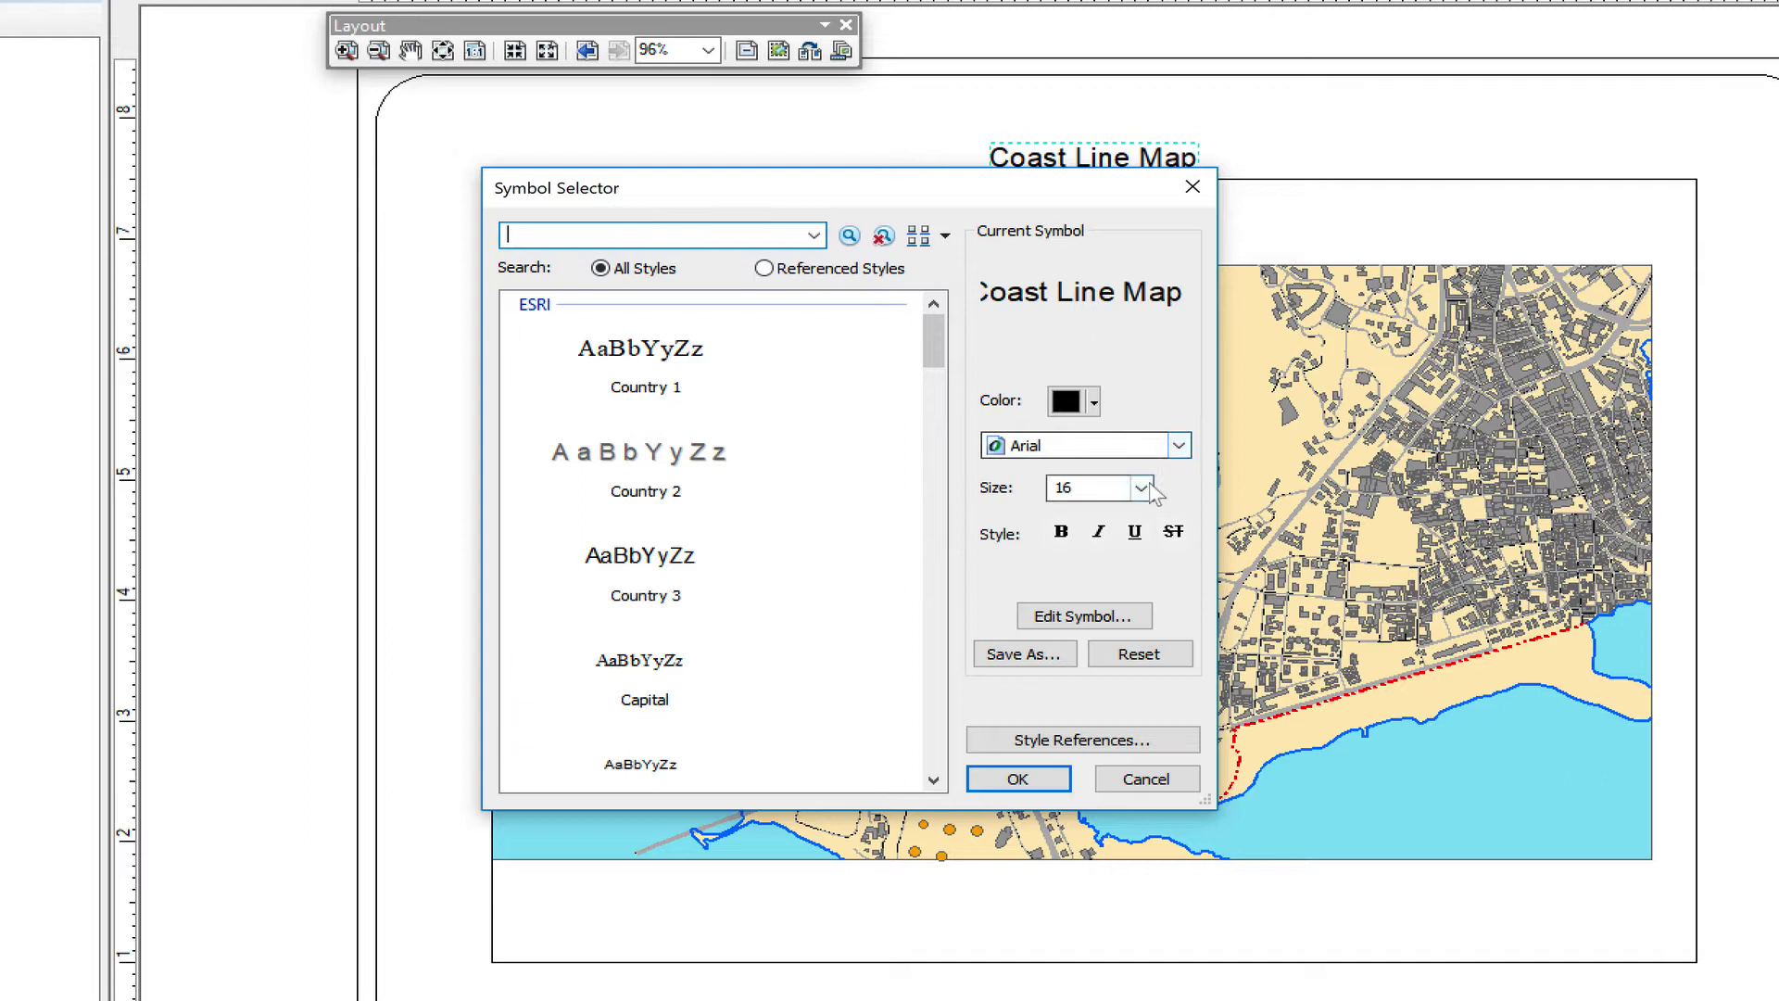
left_click(1145, 486)
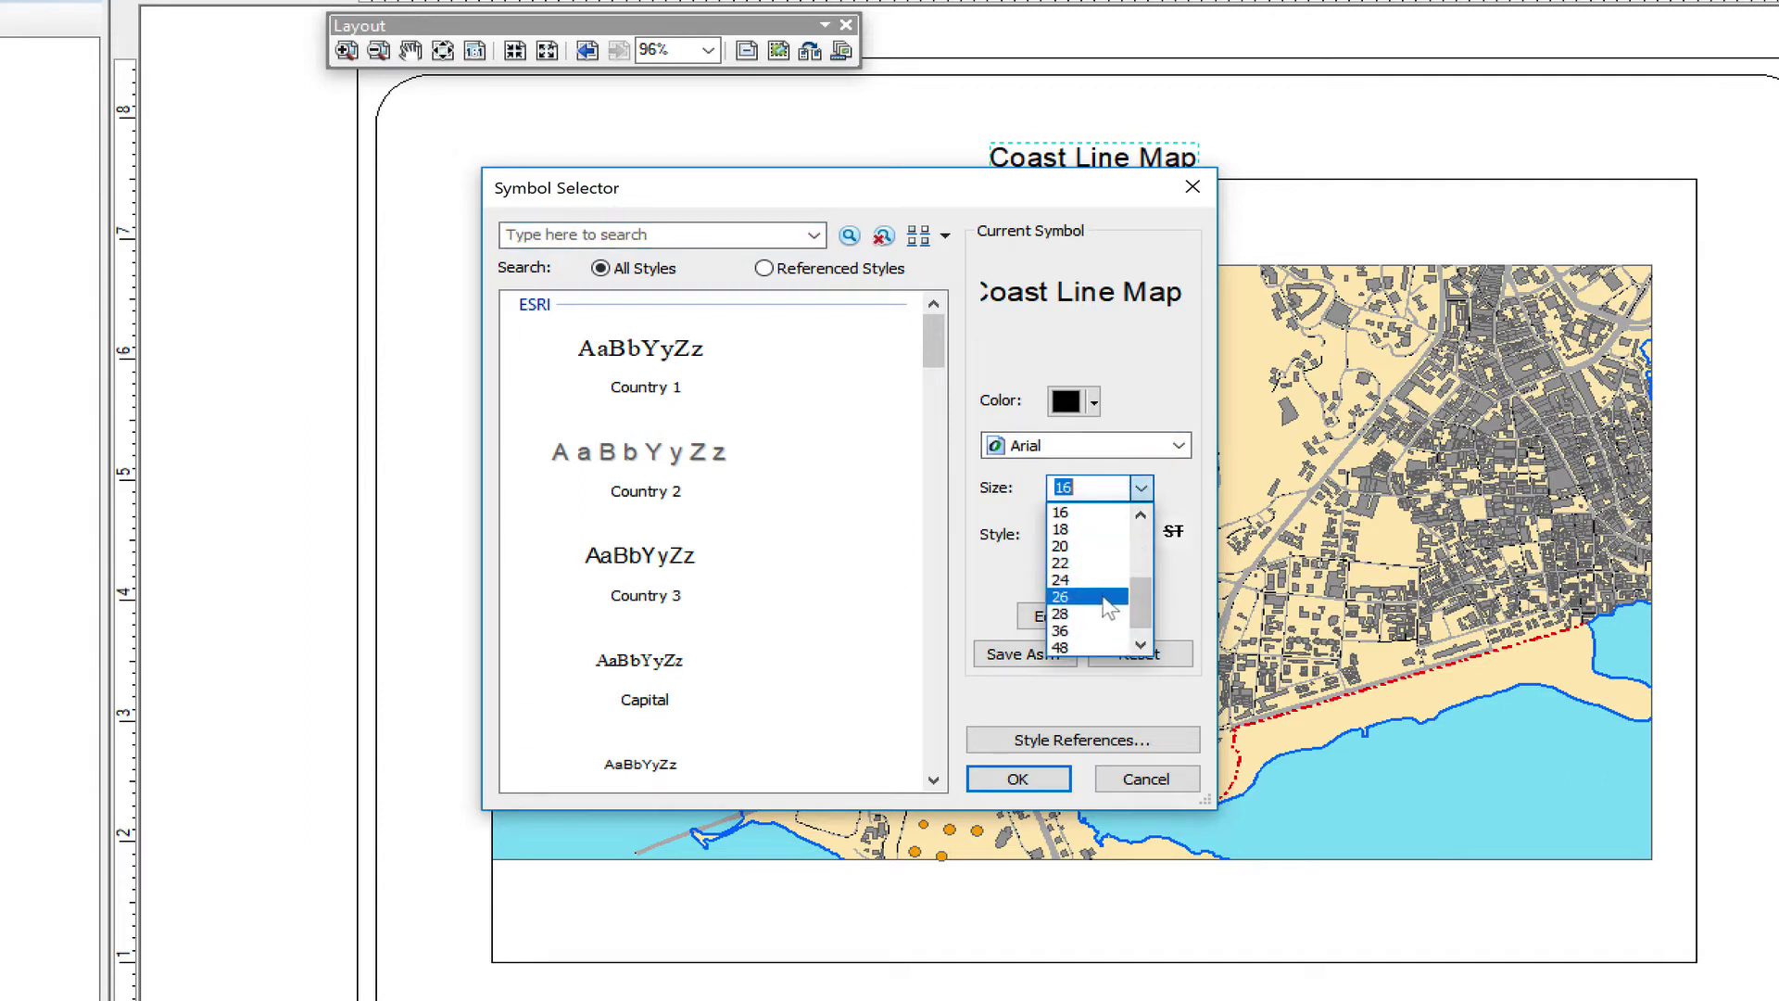
left_click(1108, 597)
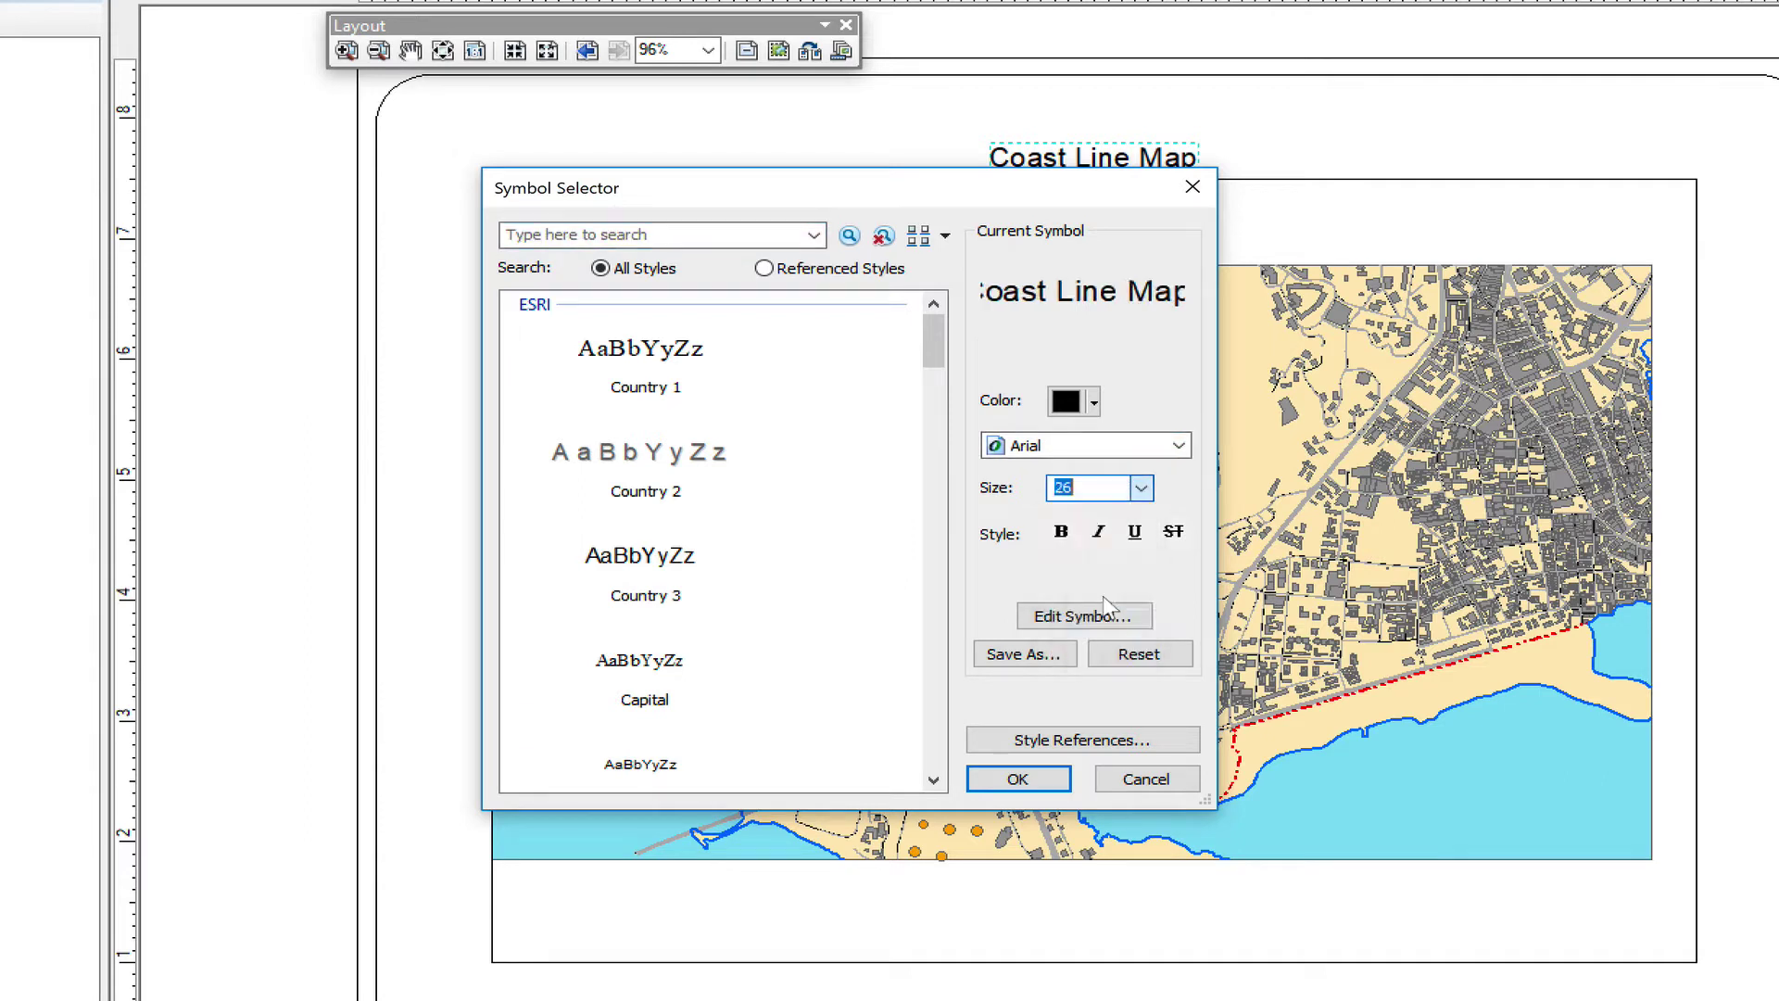
left_click(1035, 783)
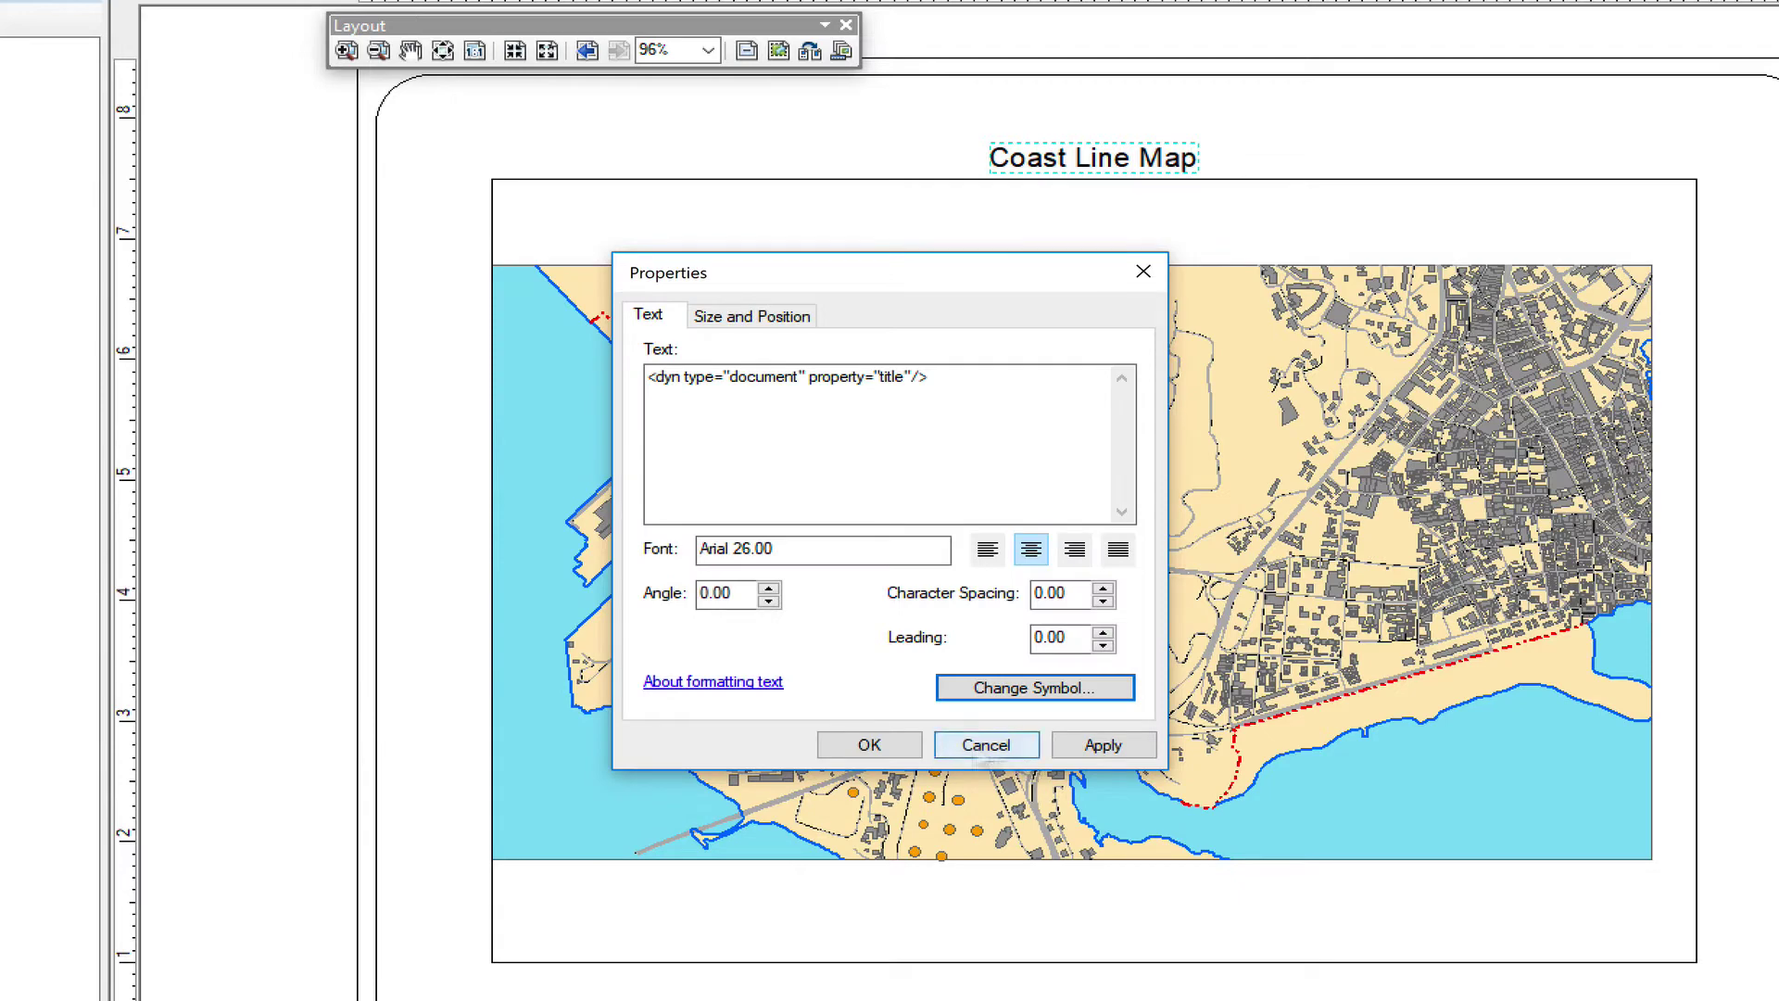
left_click(1103, 745)
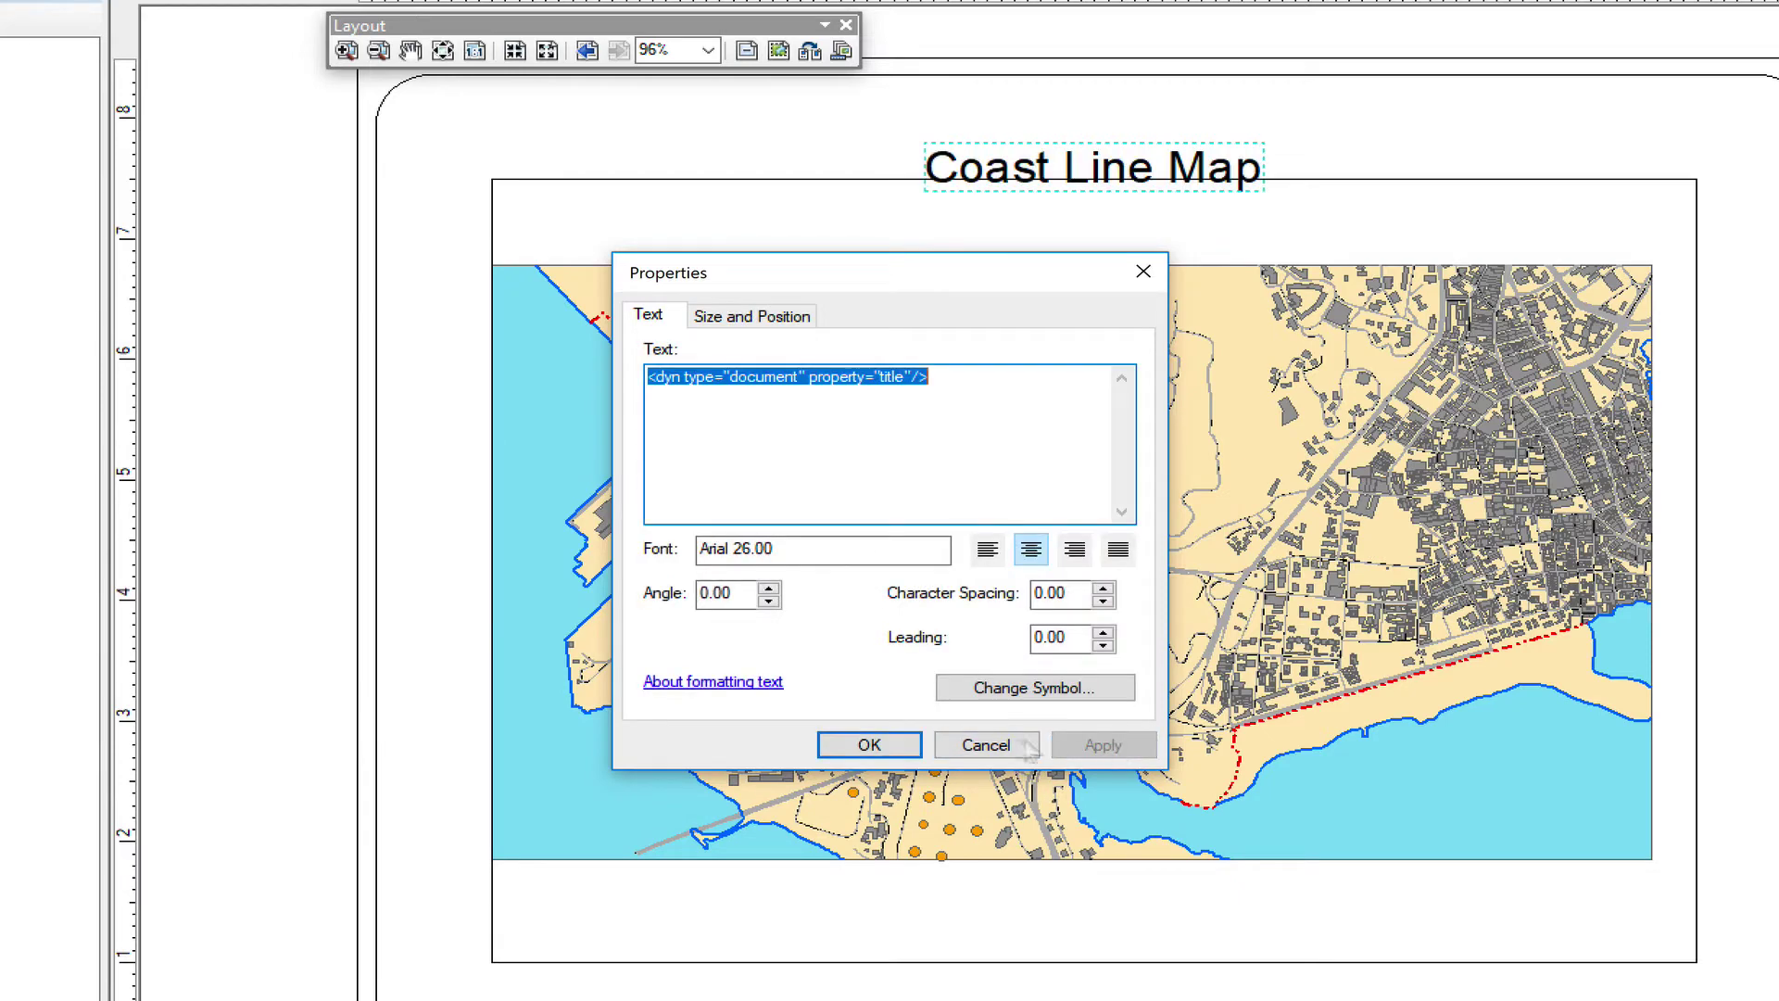
left_click(870, 745)
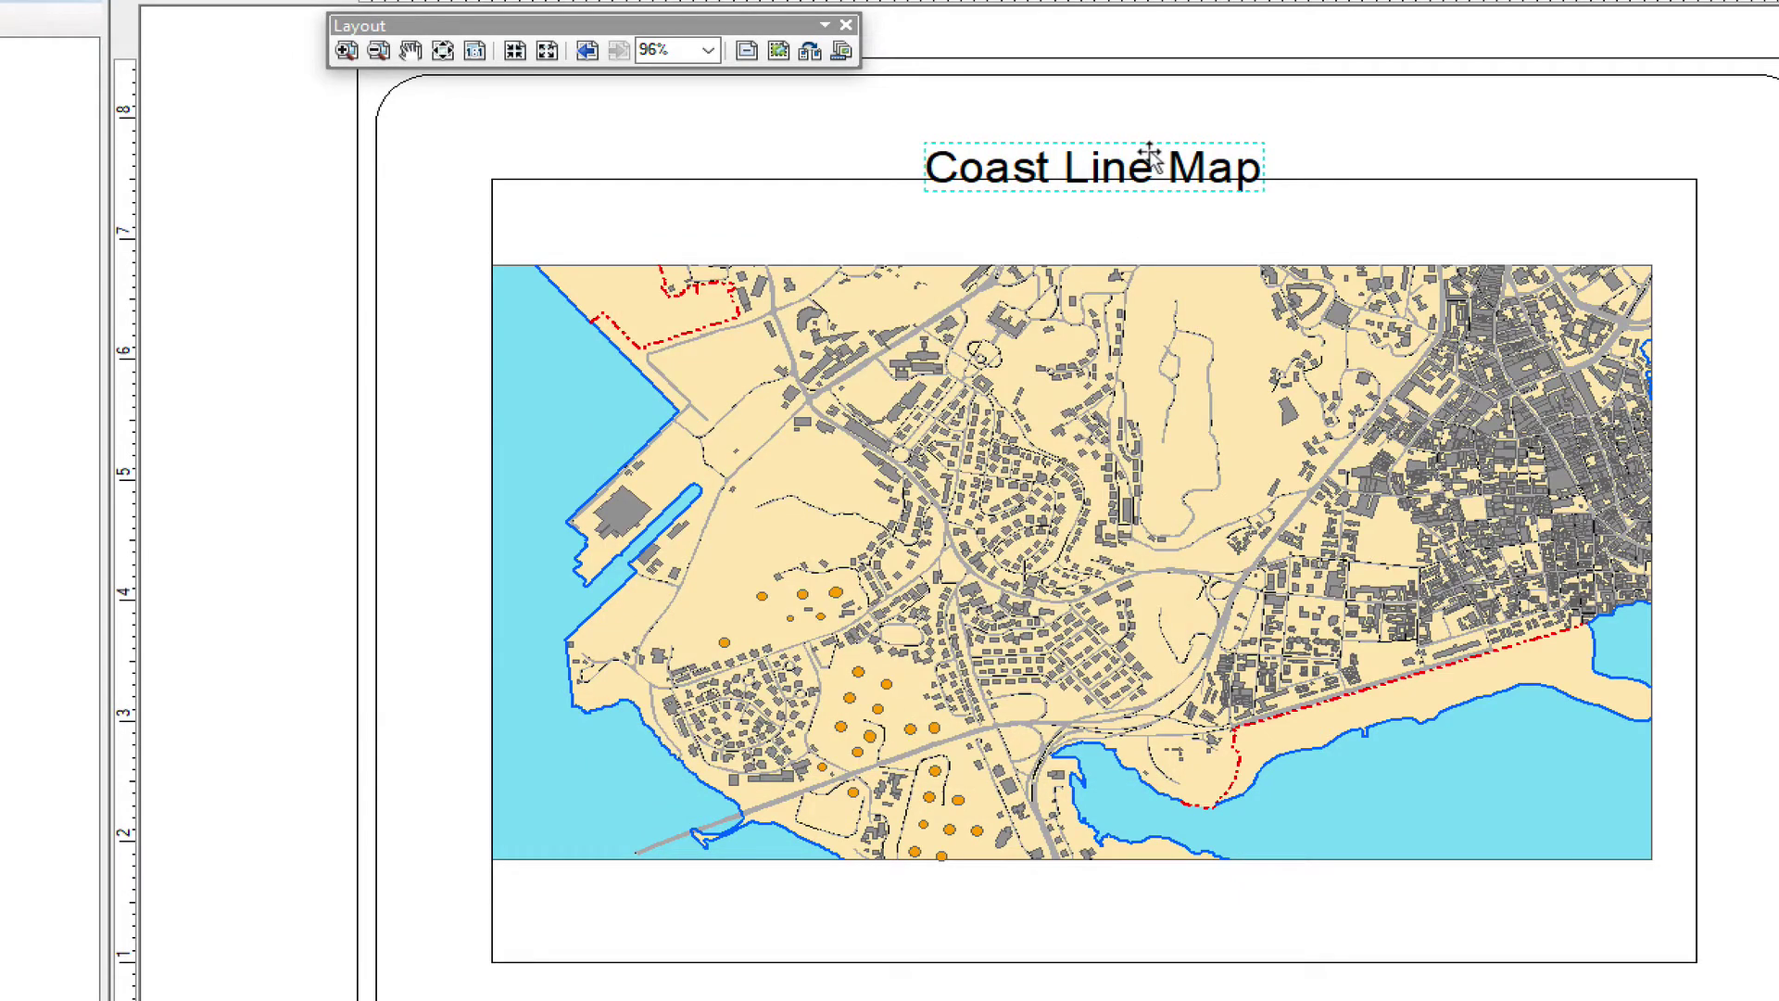
left_click_drag(1149, 158, 1145, 138)
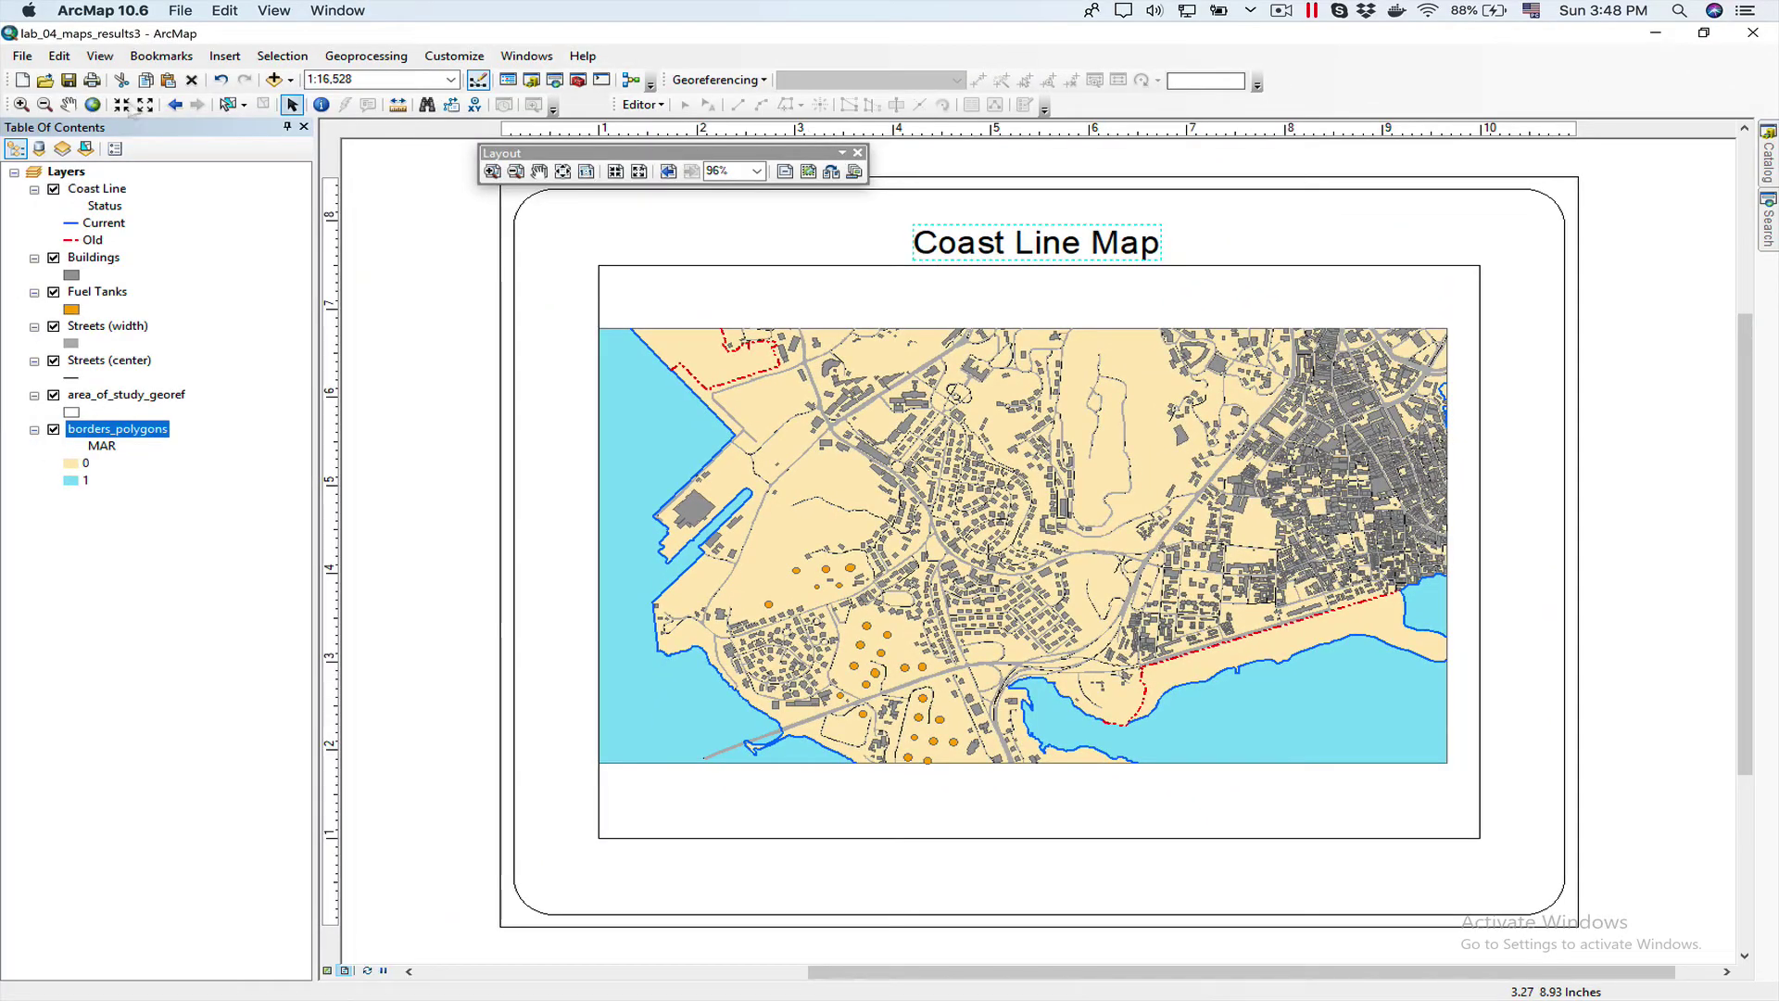
- Change the map document title to 'Coast Line Map II' in Map Document Properties
left_click(23, 56)
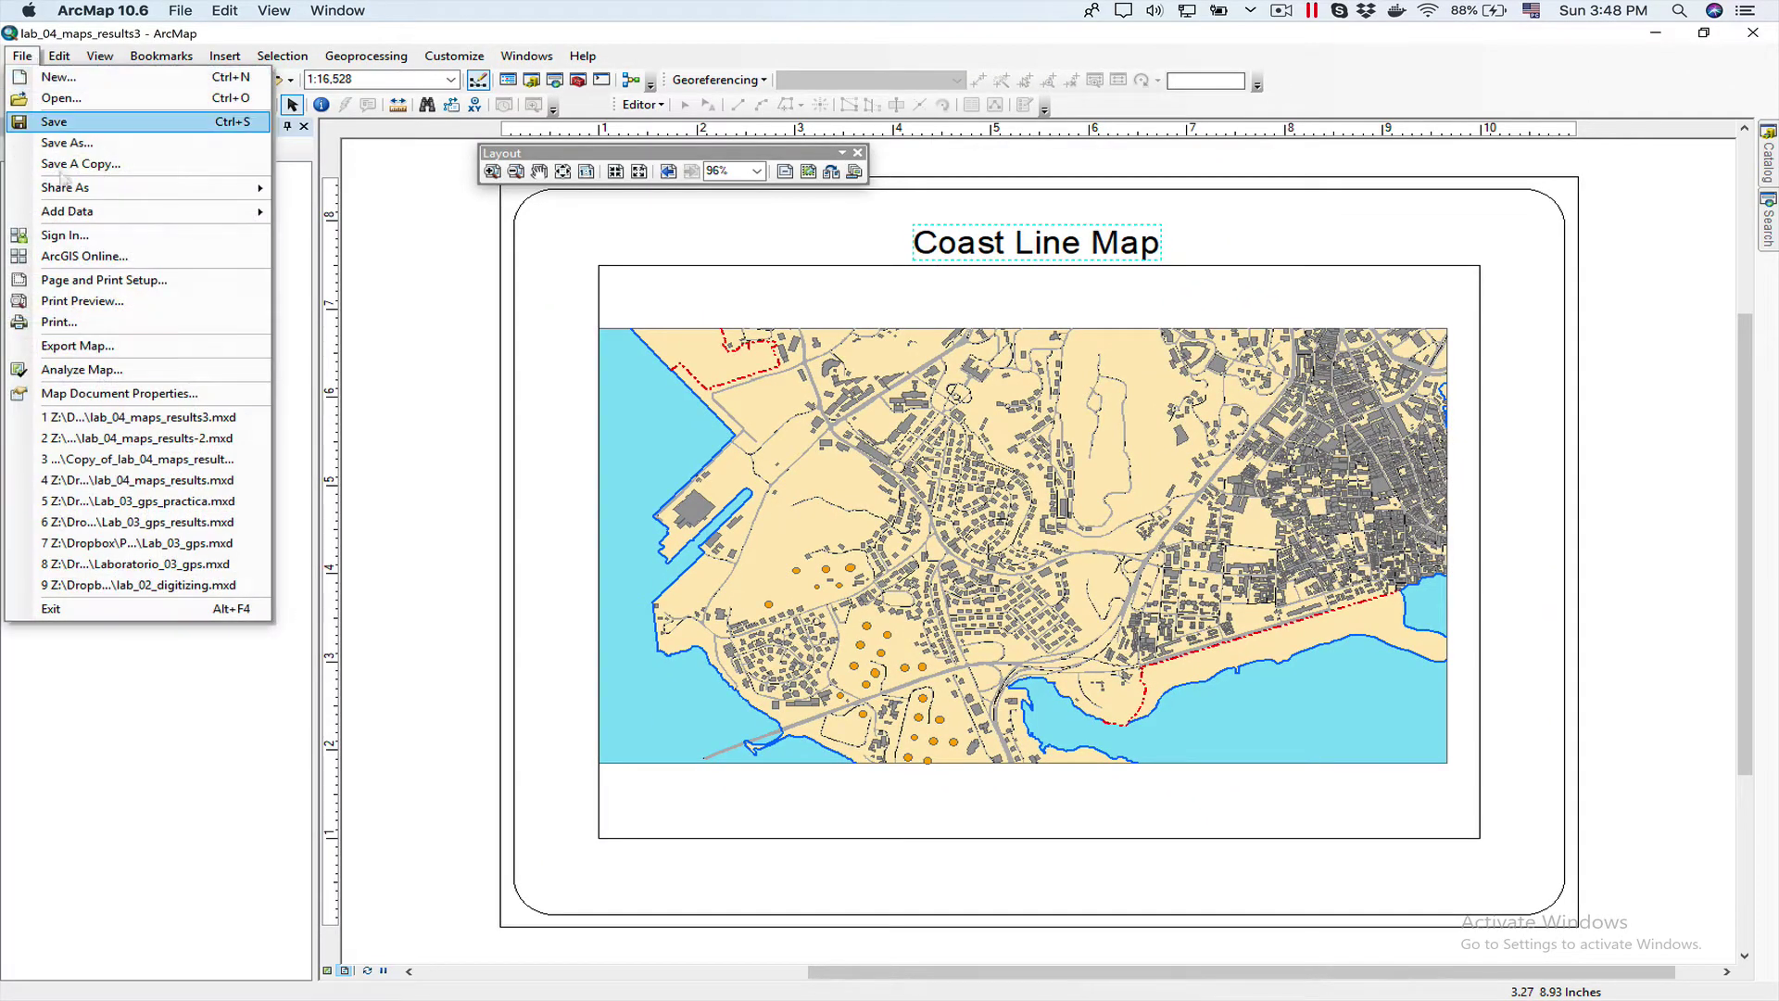
left_click(110, 394)
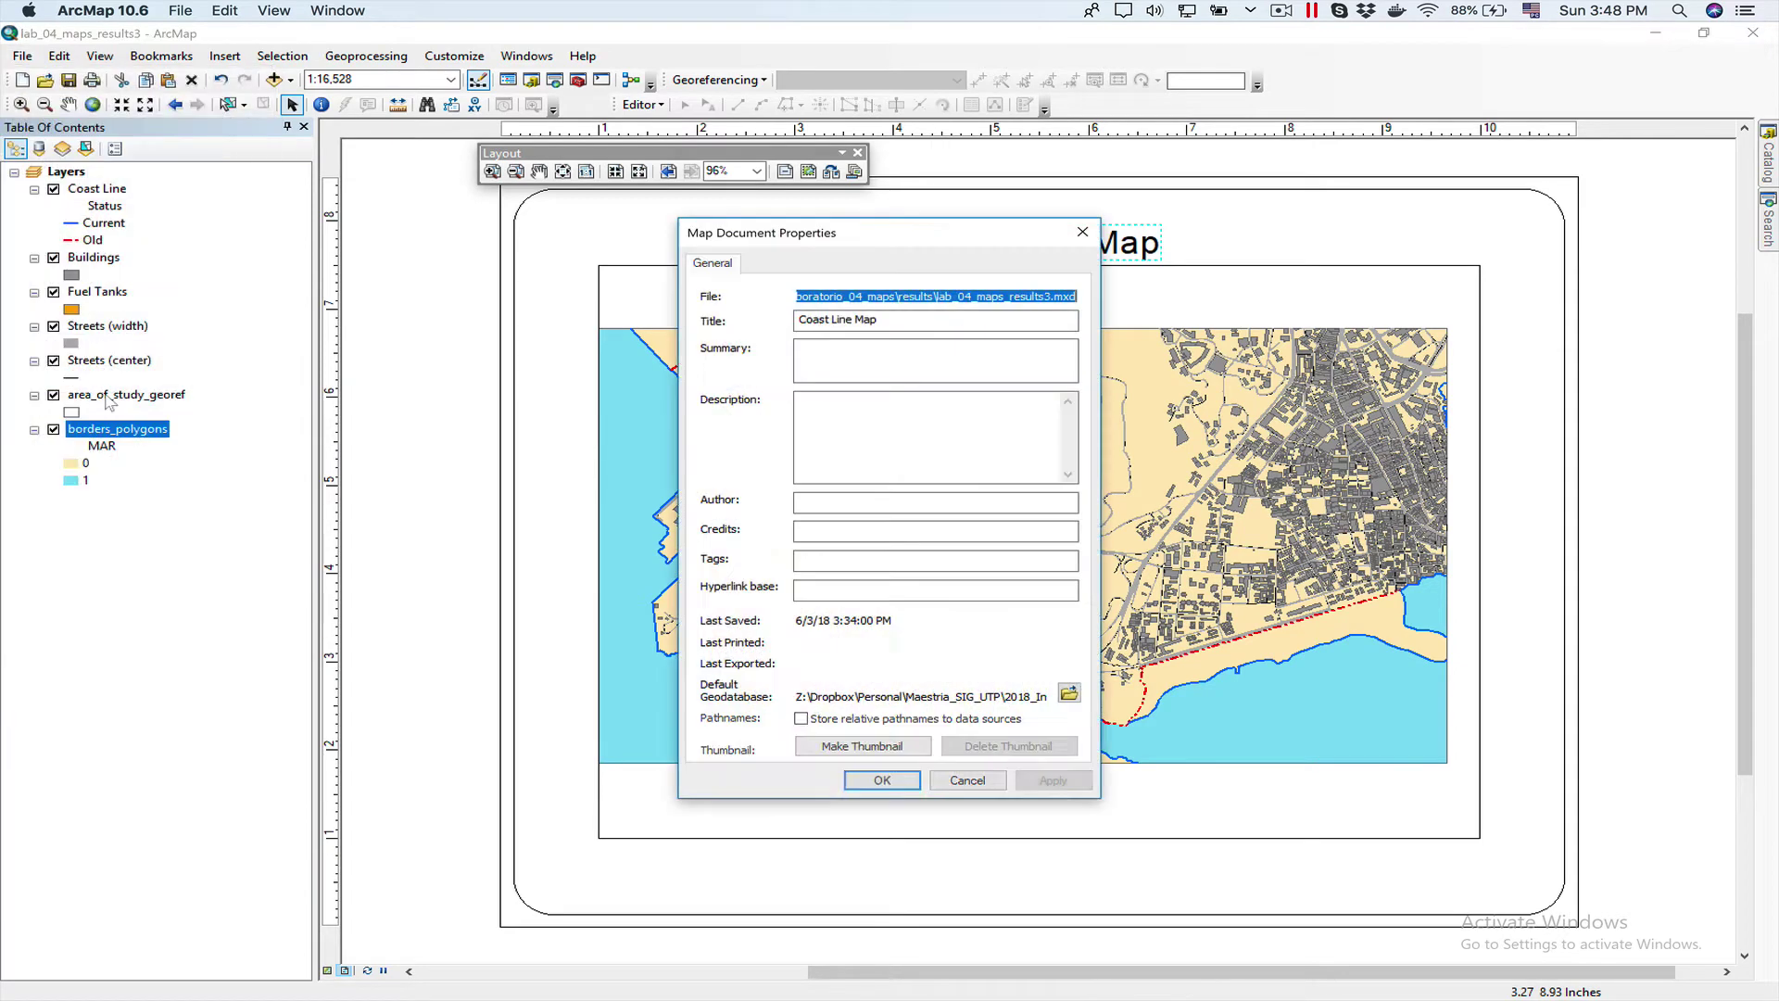
left_click(911, 321)
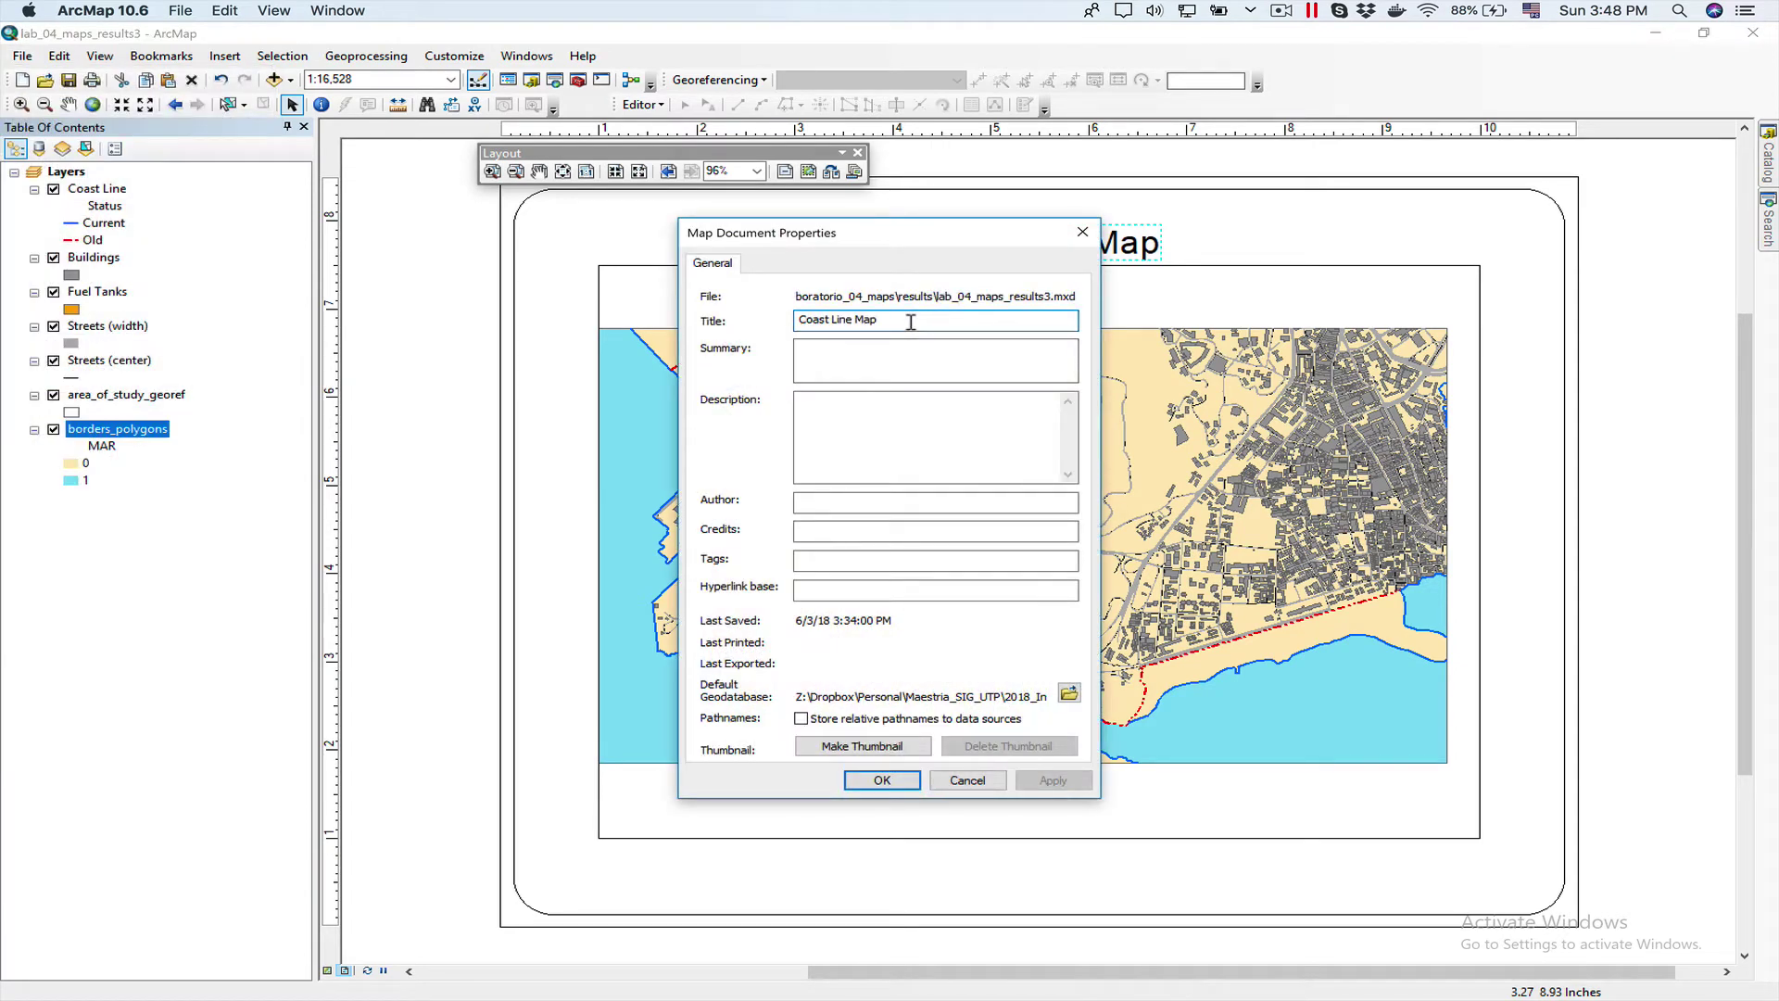
type("II")
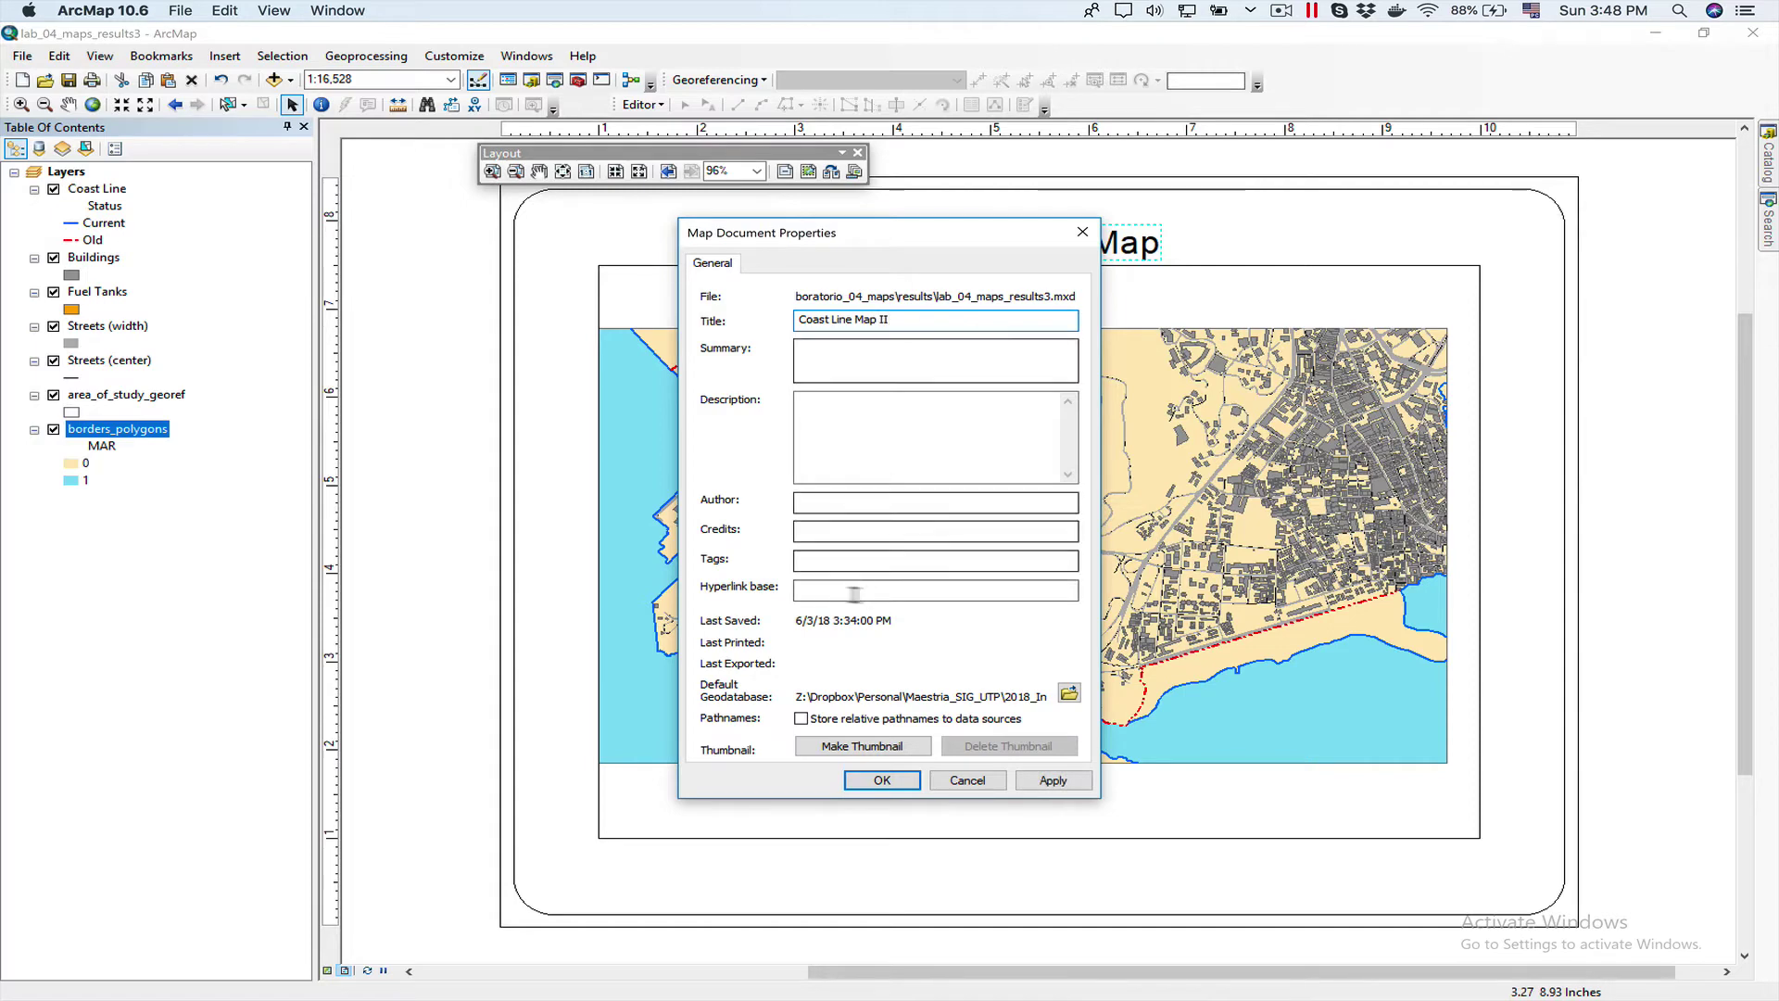
left_click(1054, 781)
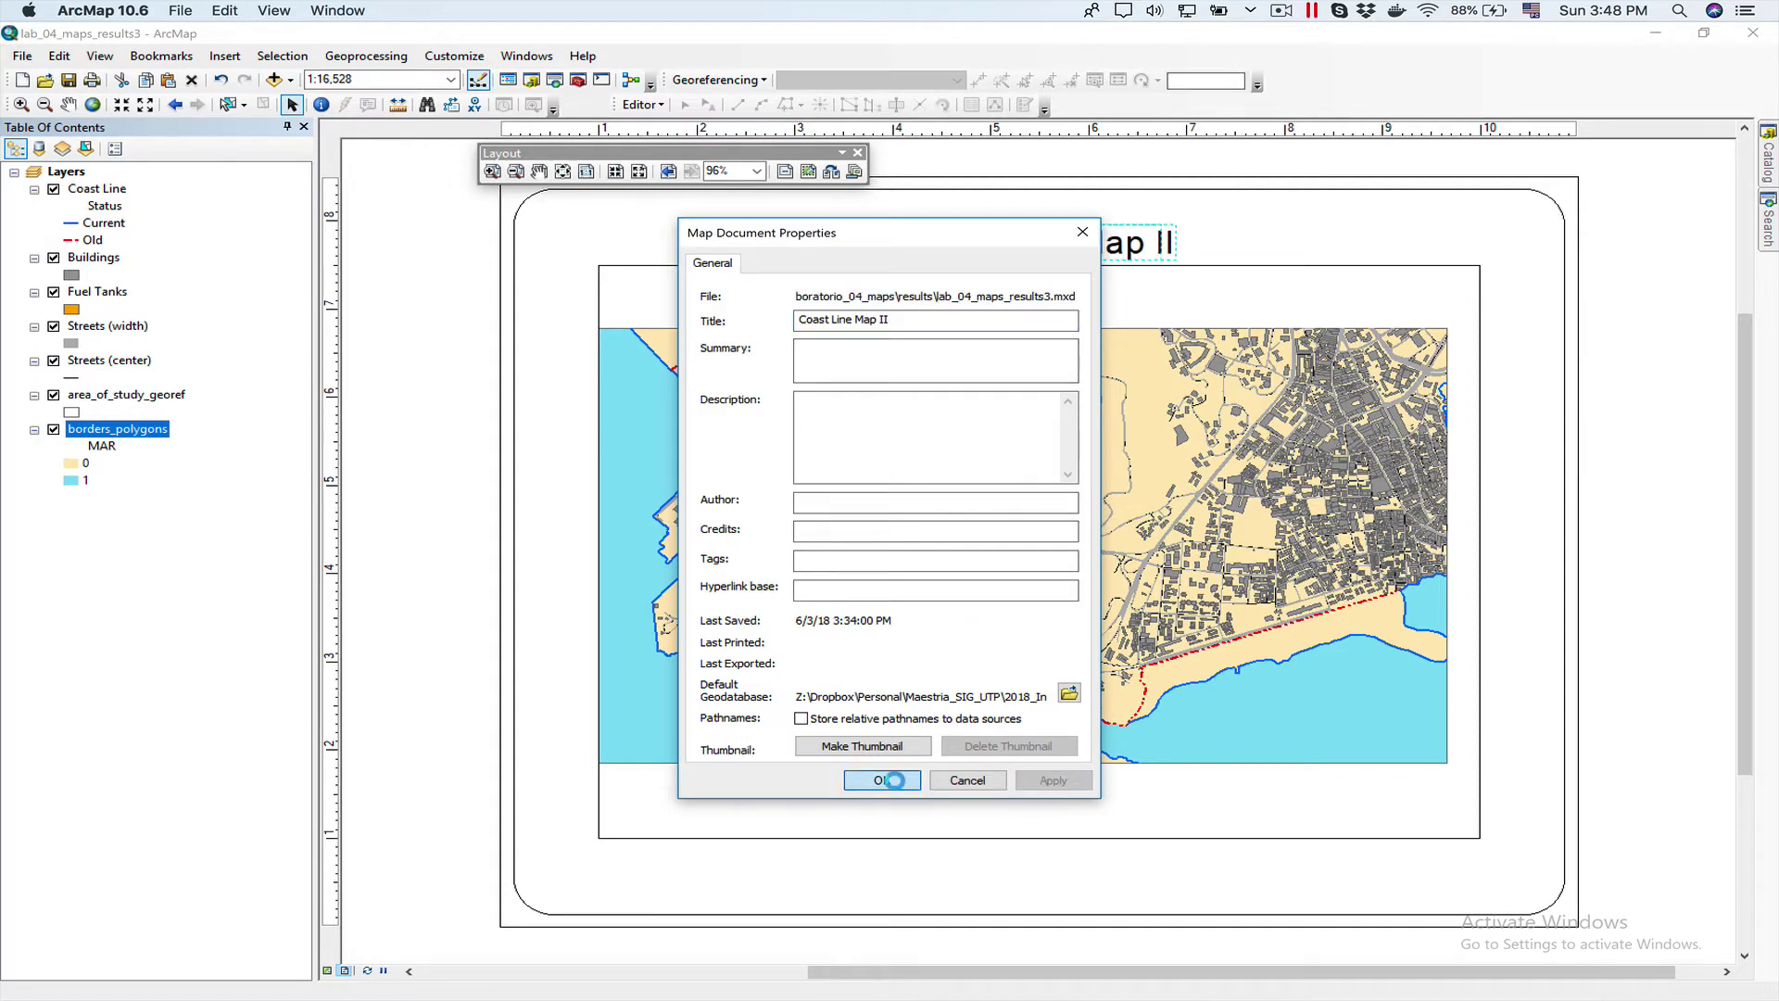
left_click(897, 786)
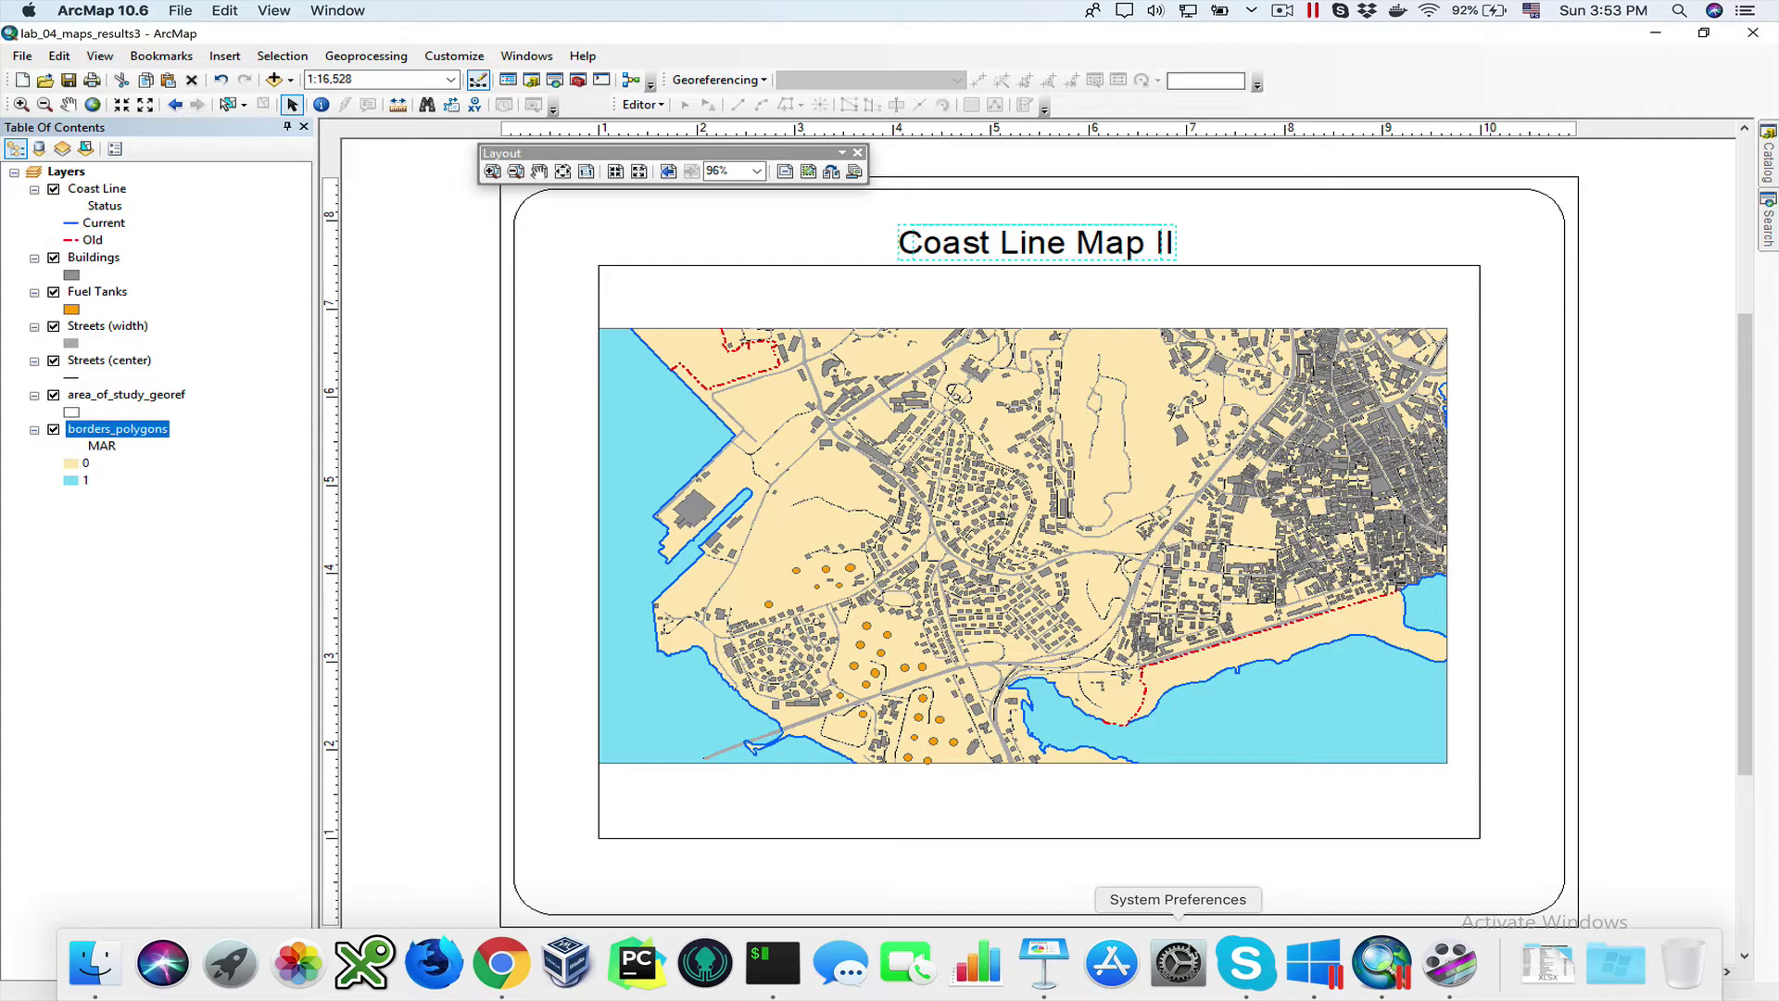
- Shift the data frame left and down, then stretch its bottom edge downward to make it taller
left_click(1149, 688)
left_click_drag(1149, 687, 1081, 710)
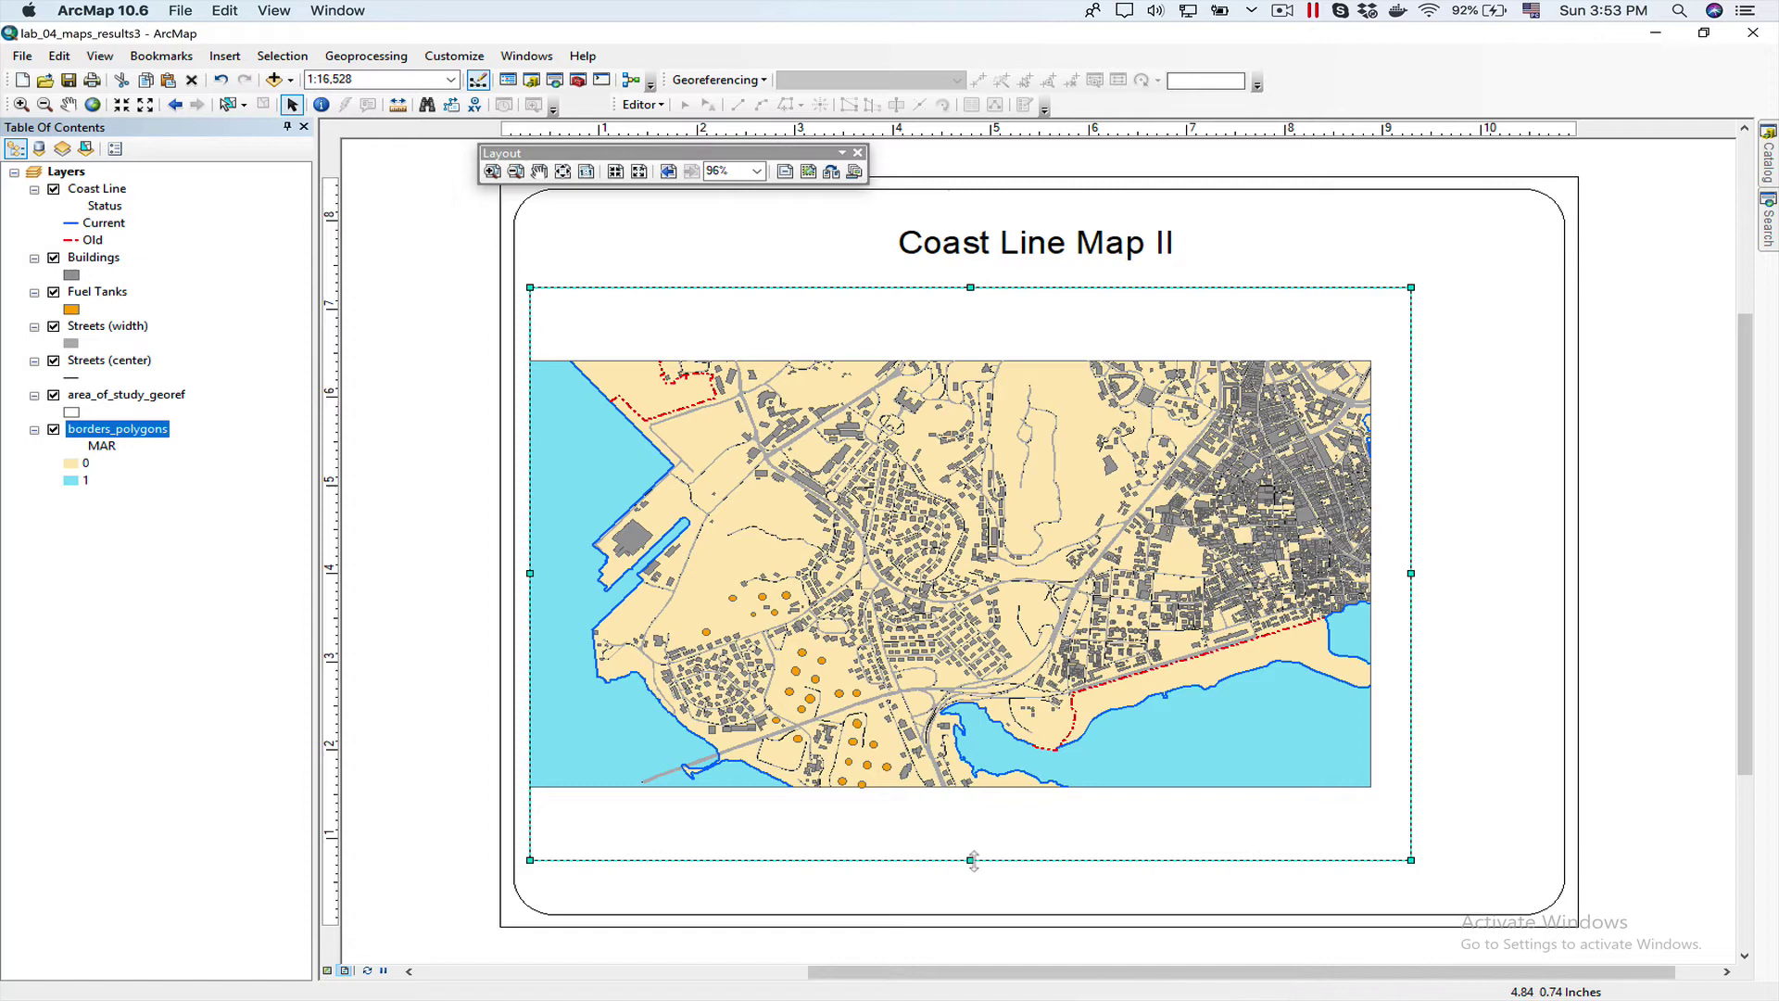
left_click_drag(971, 860, 976, 895)
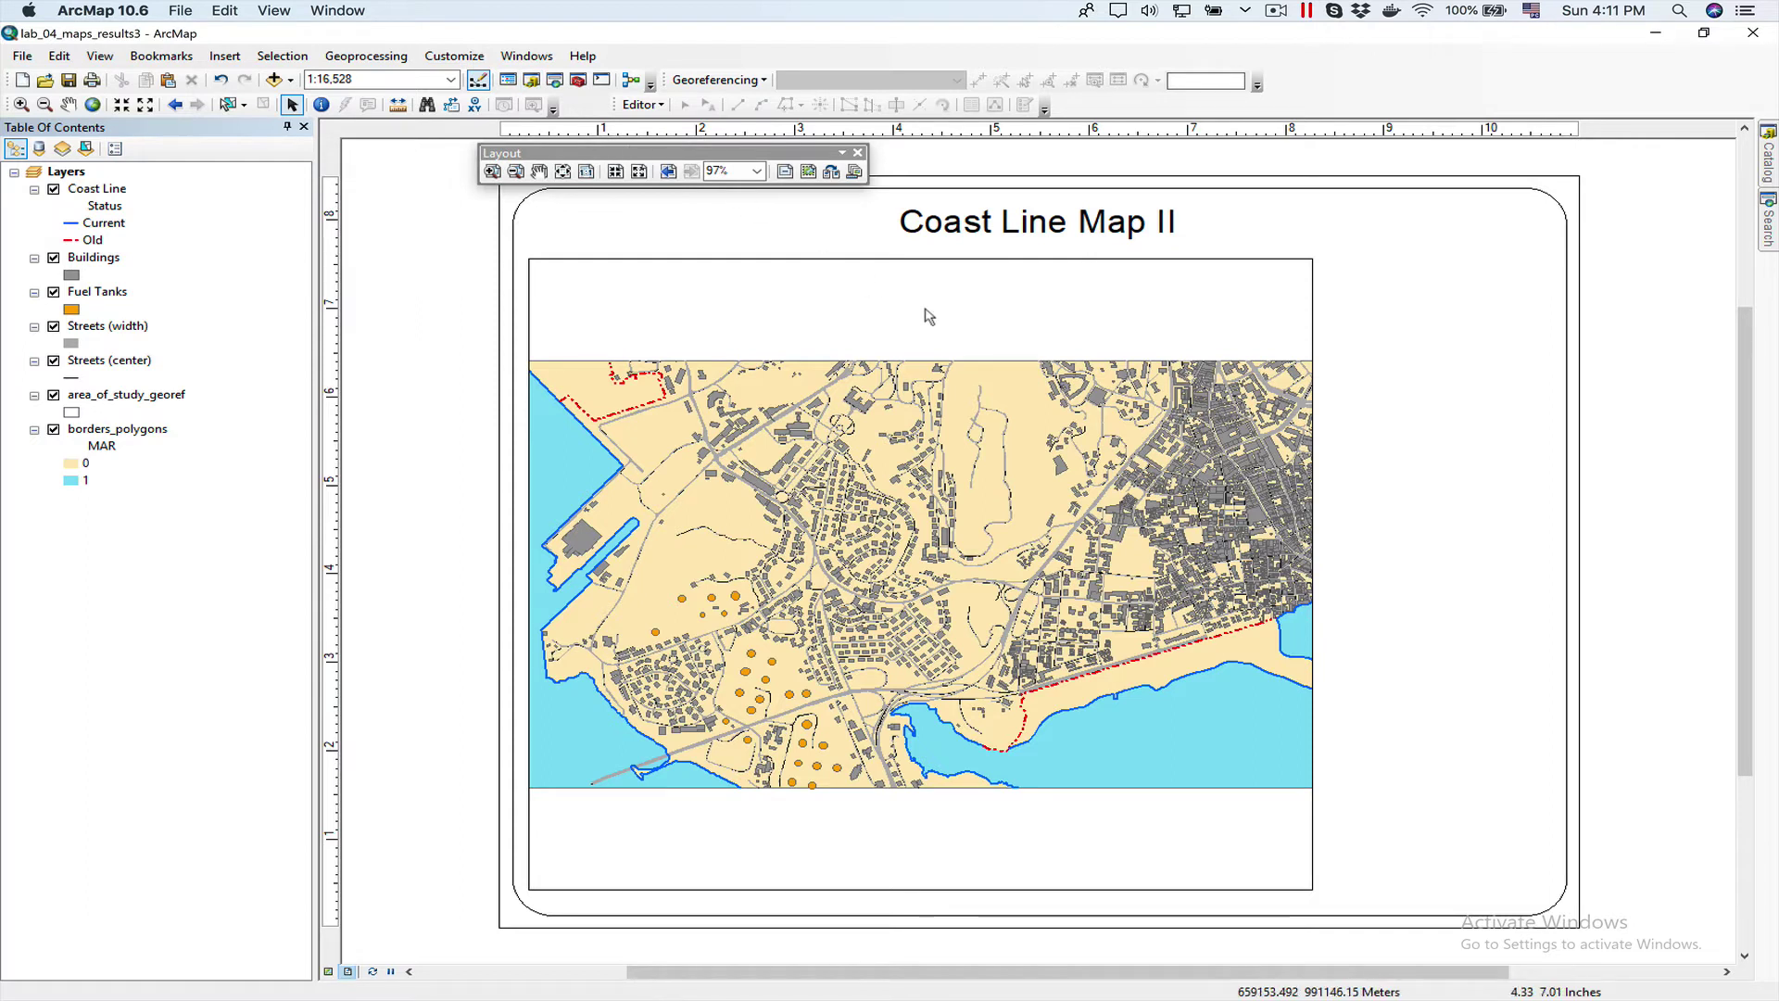
- Insert the ESRI North 8 north arrow and place it at the page's upper right beside the map
left_click(224, 56)
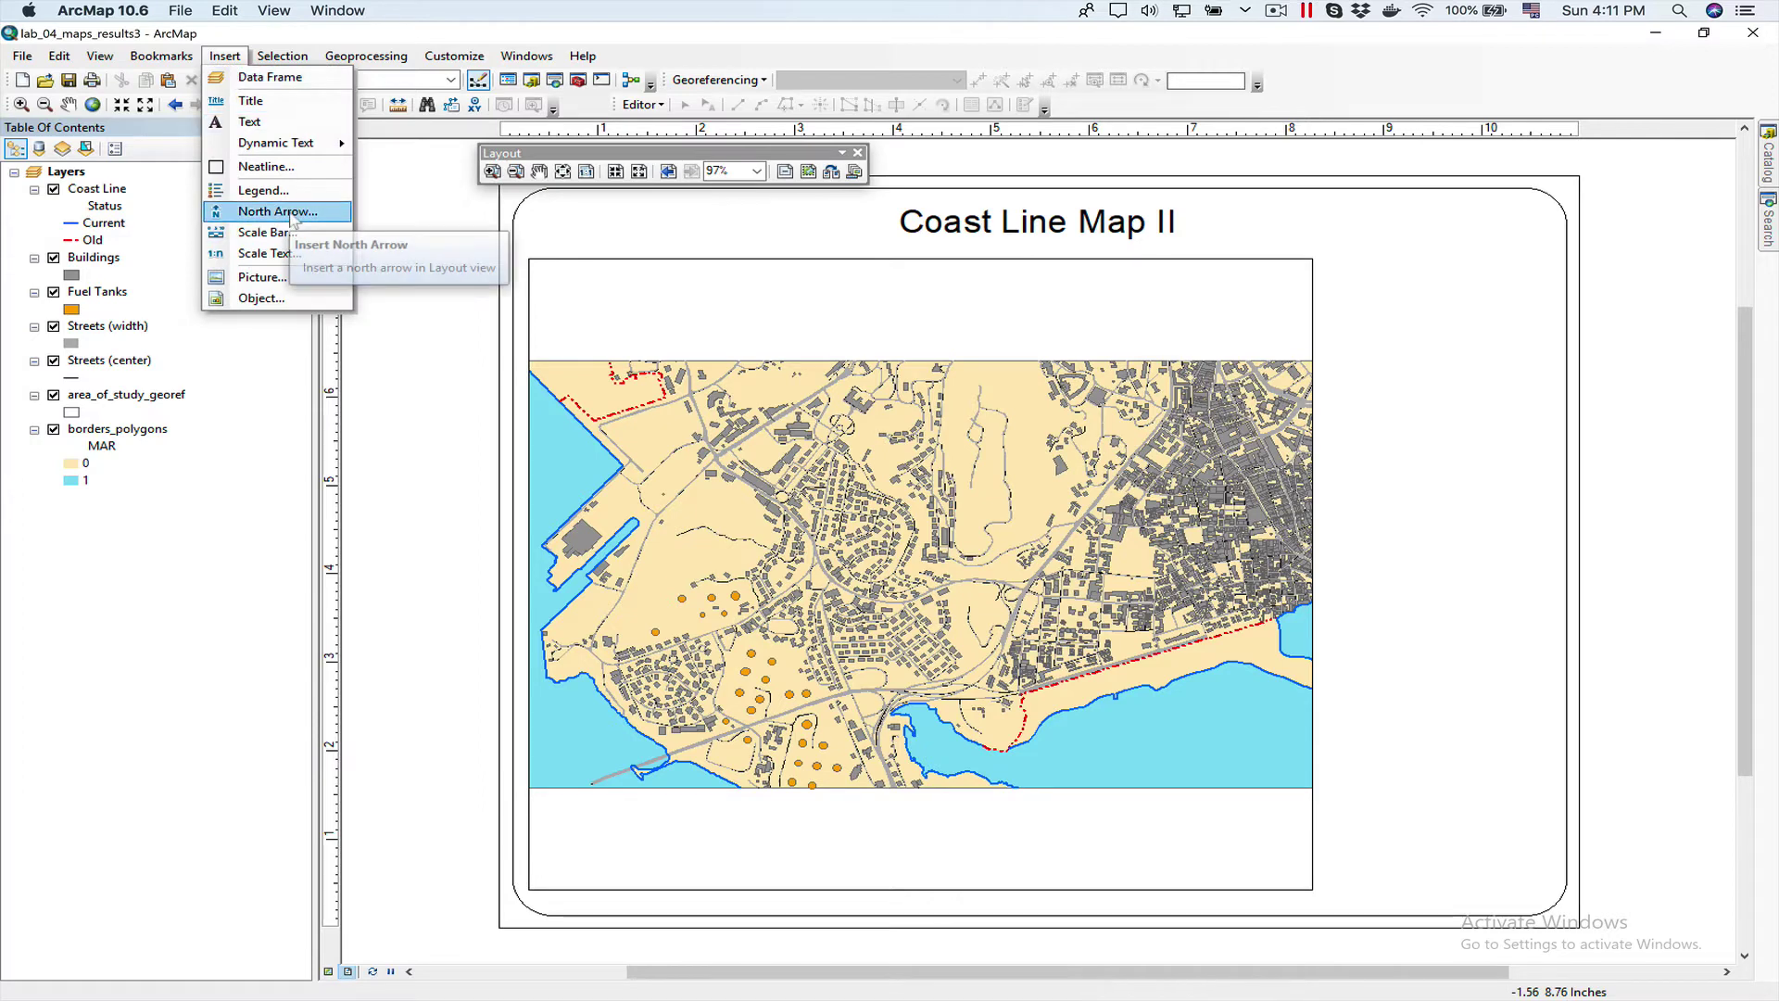
left_click(293, 216)
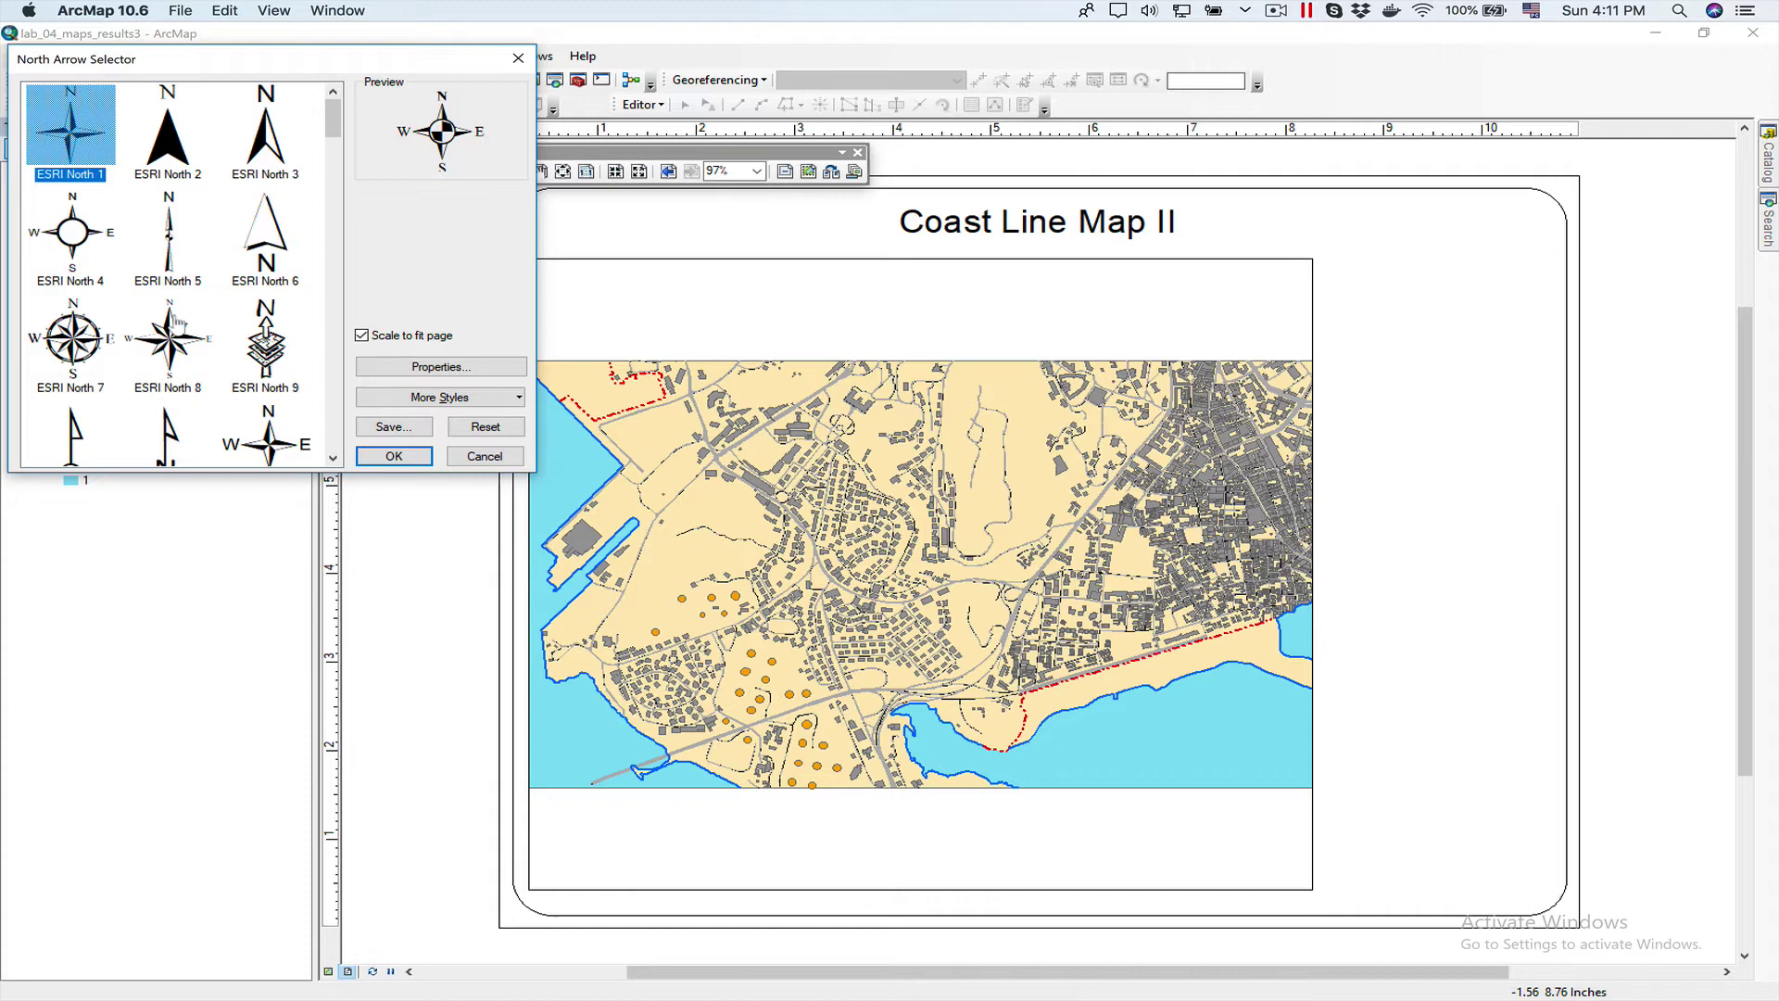
left_click(171, 345)
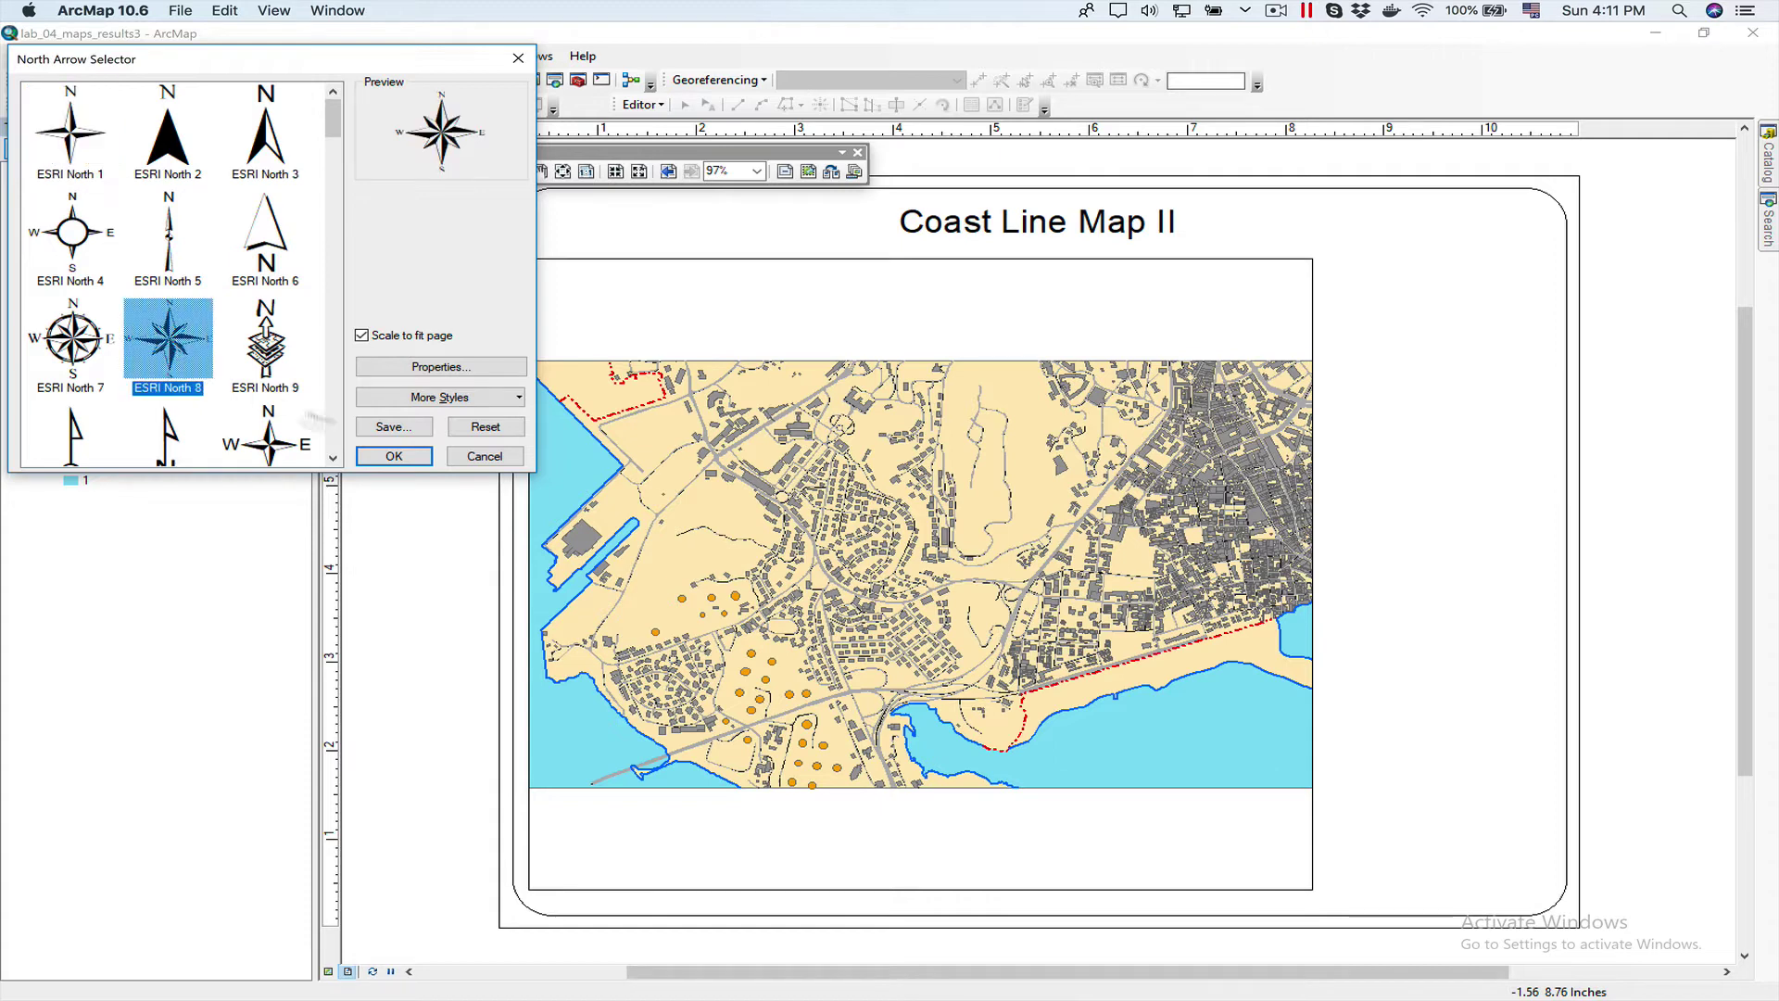
left_click(394, 456)
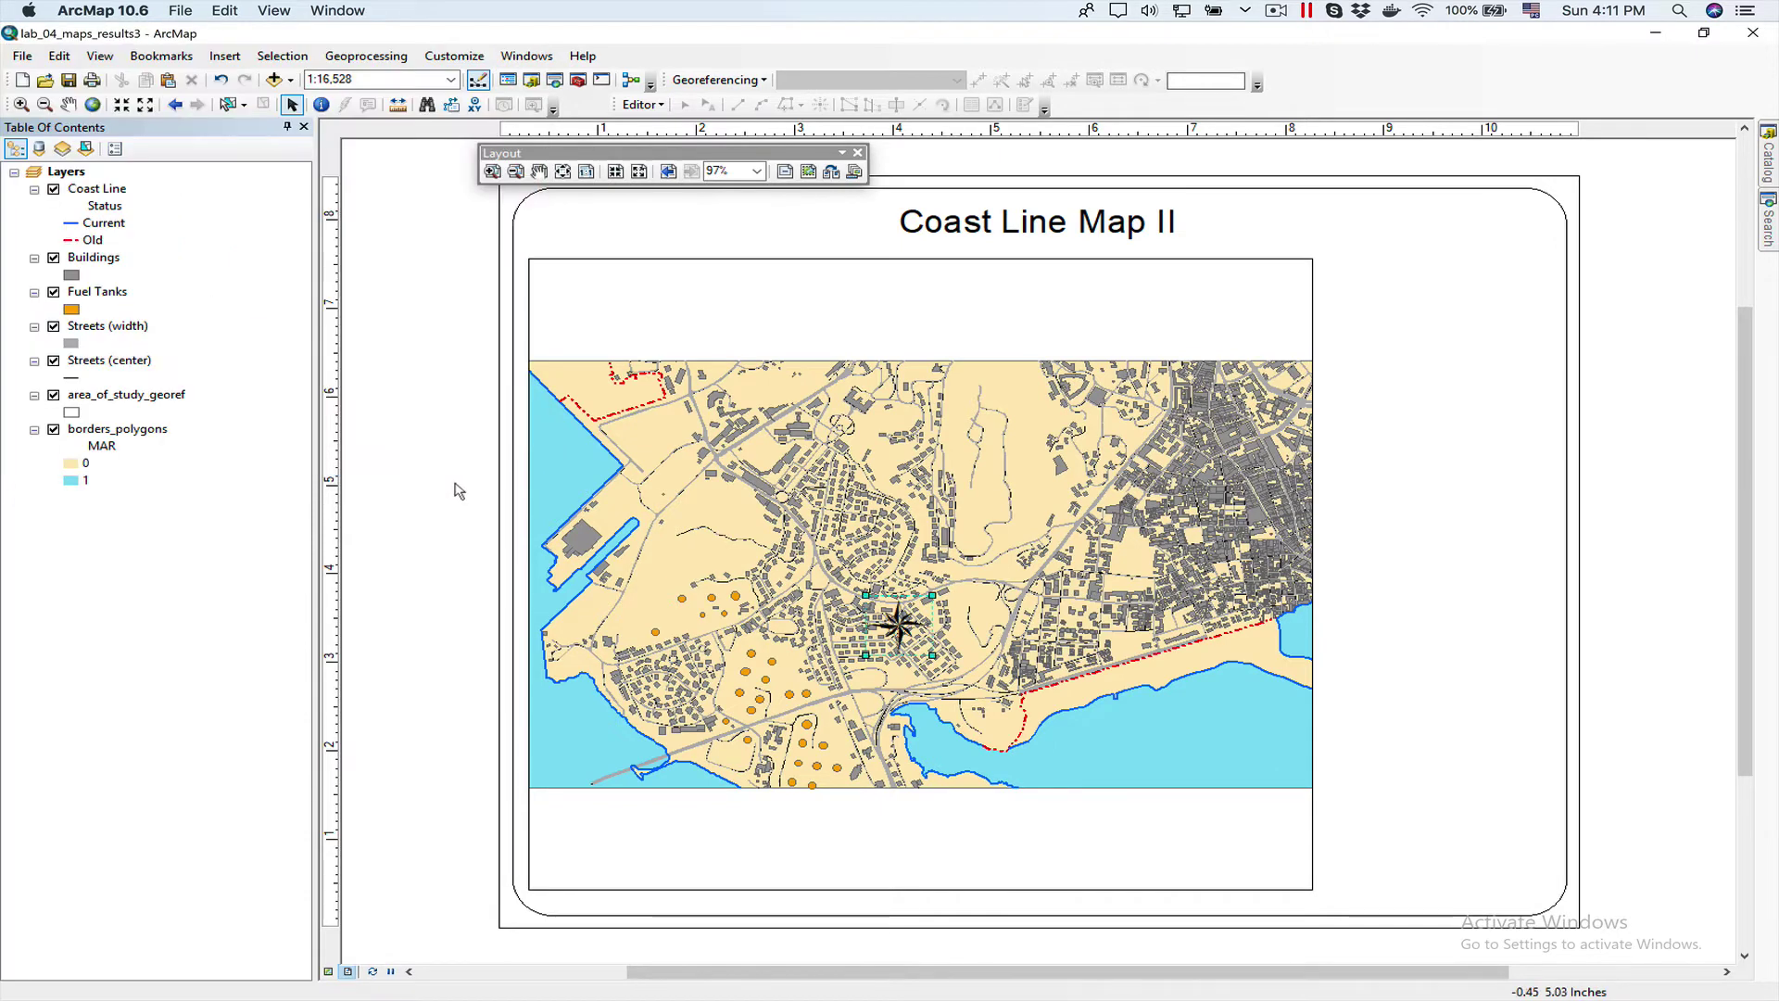
left_click_drag(901, 623, 1394, 340)
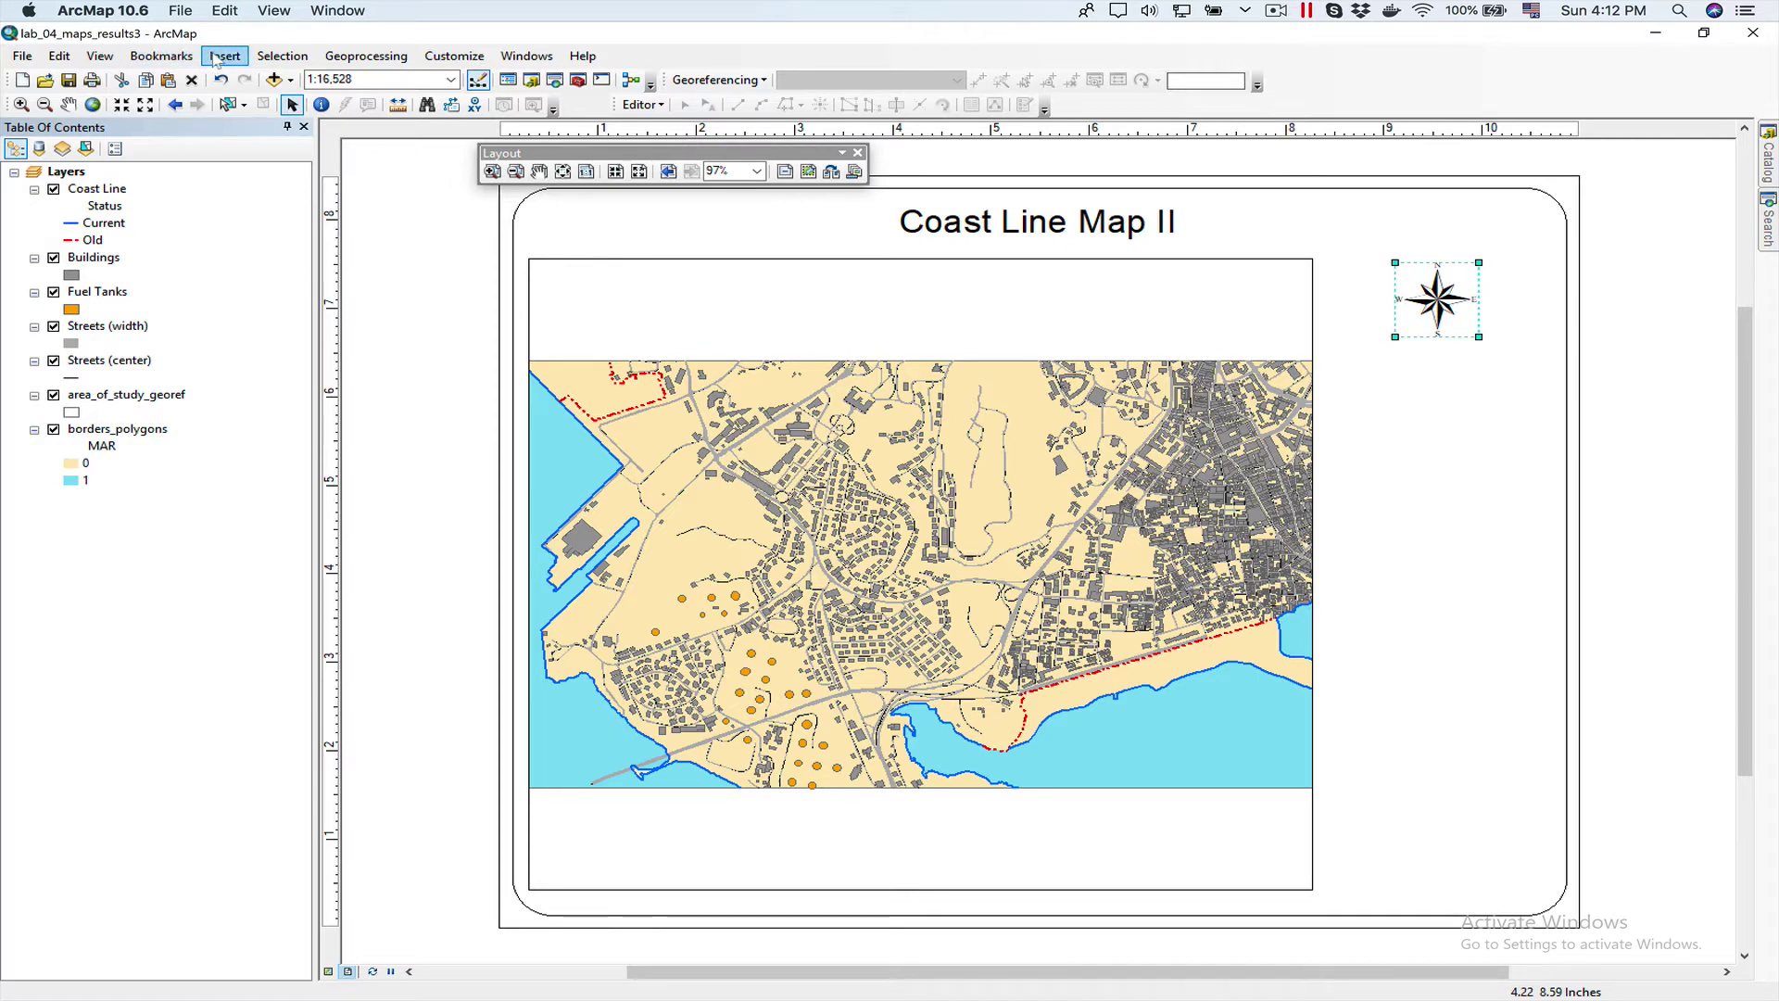
- Start a legend and remove area_of_study_georef and borders_polygons from its legend items
left_click(224, 55)
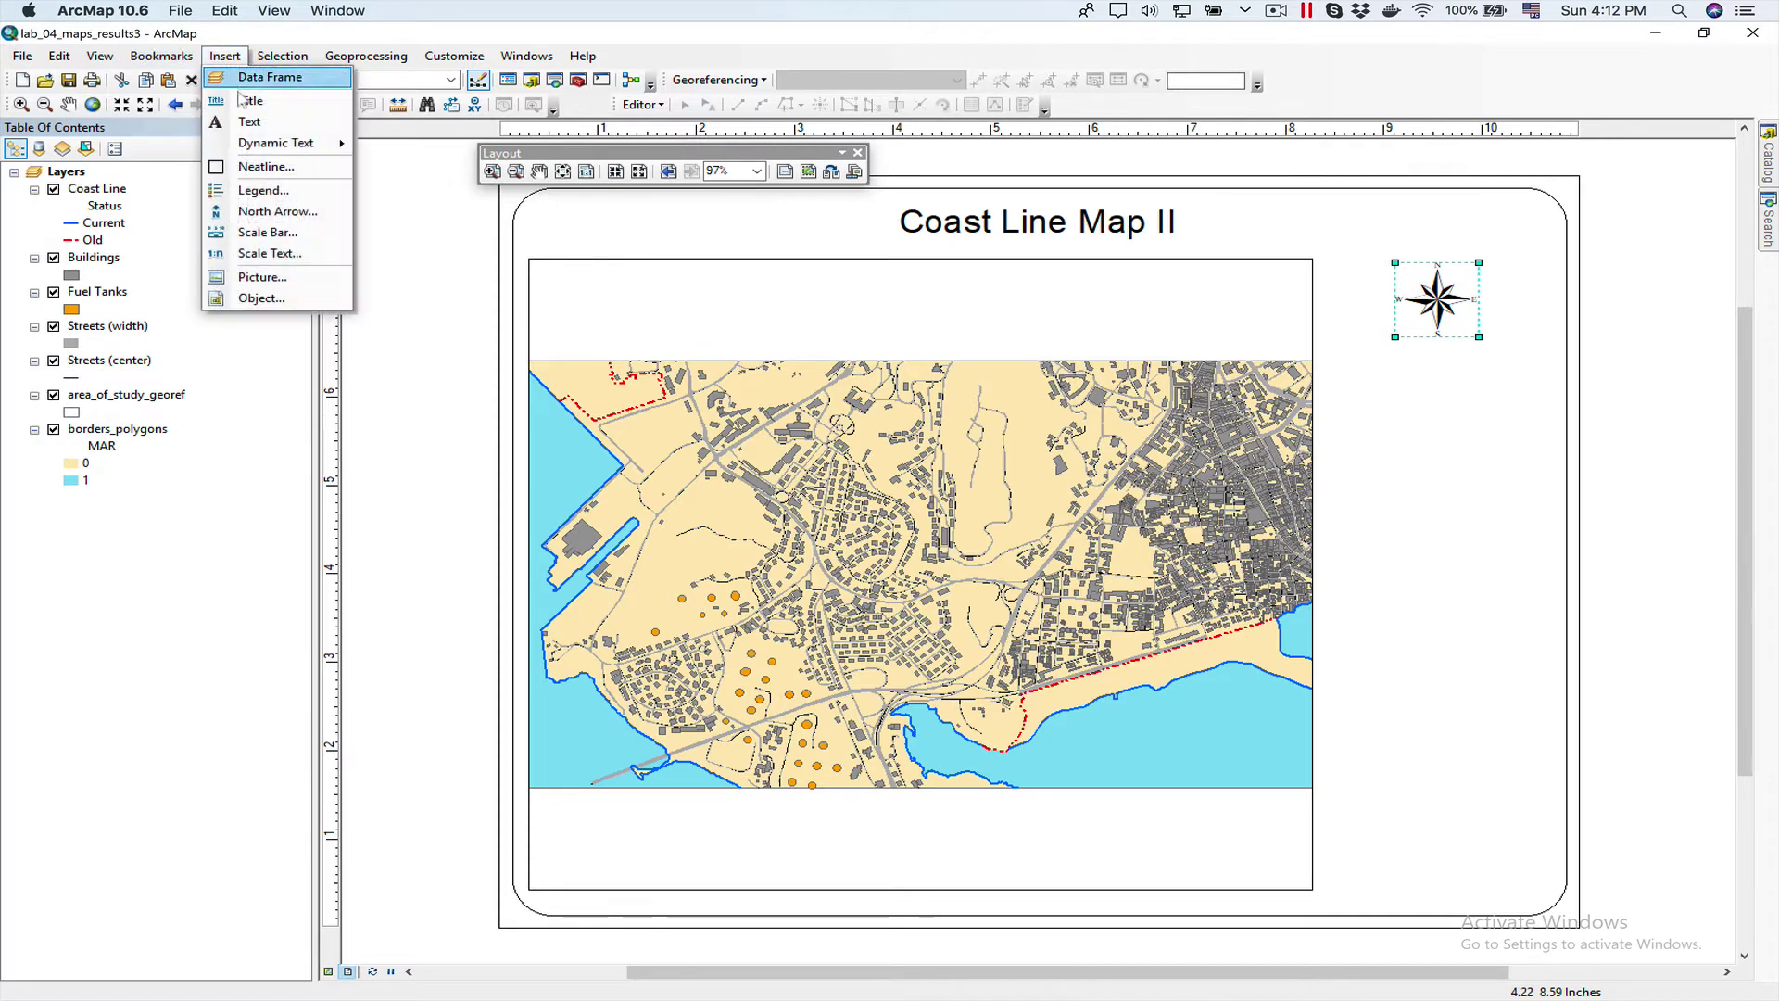
left_click(267, 190)
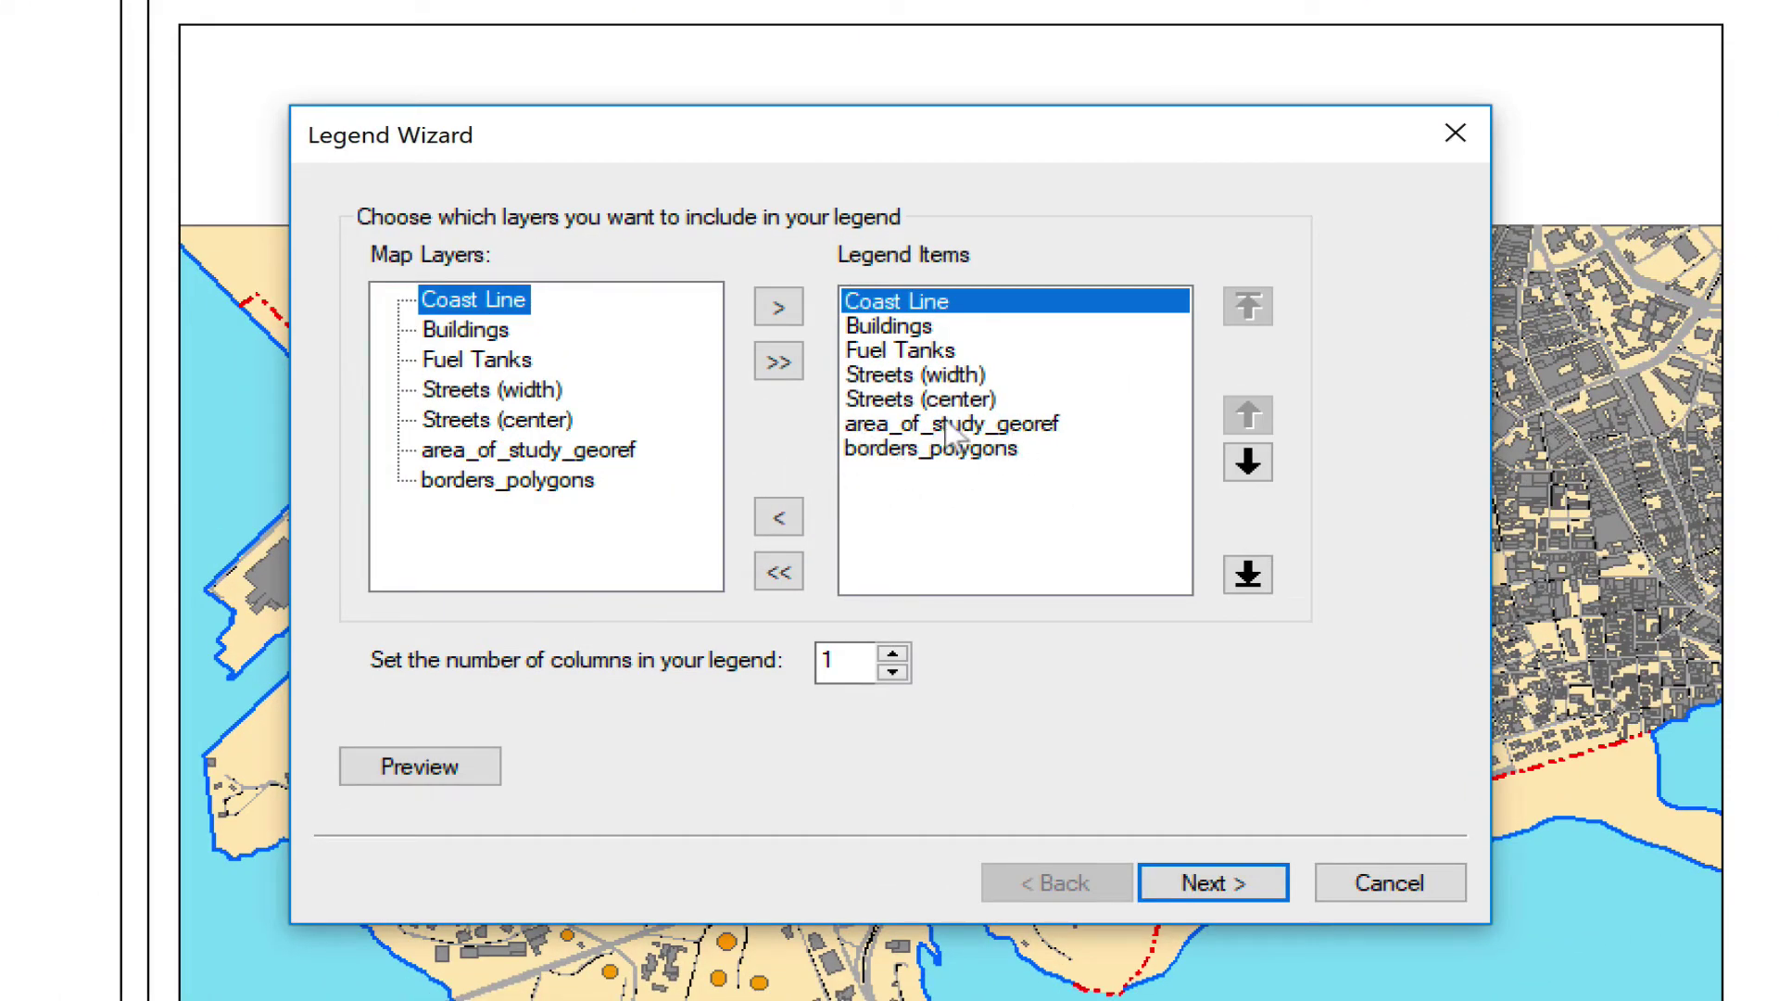
left_click(951, 426)
left_click(782, 519)
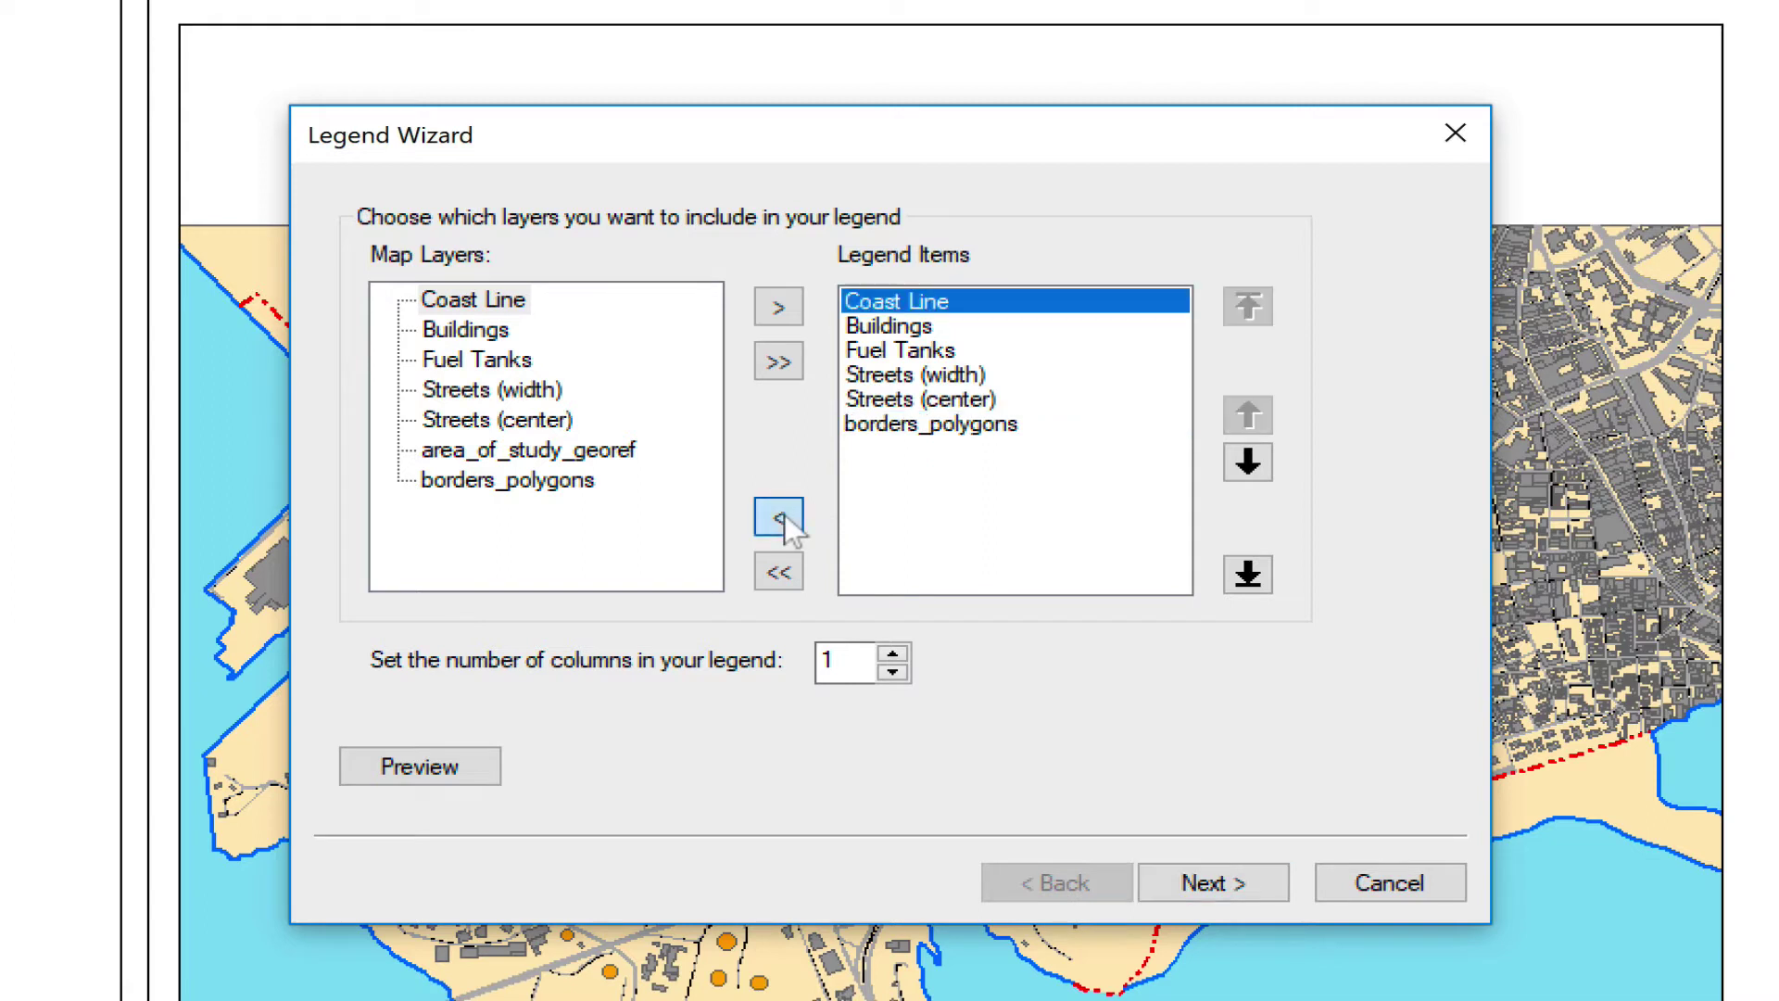
left_click(931, 424)
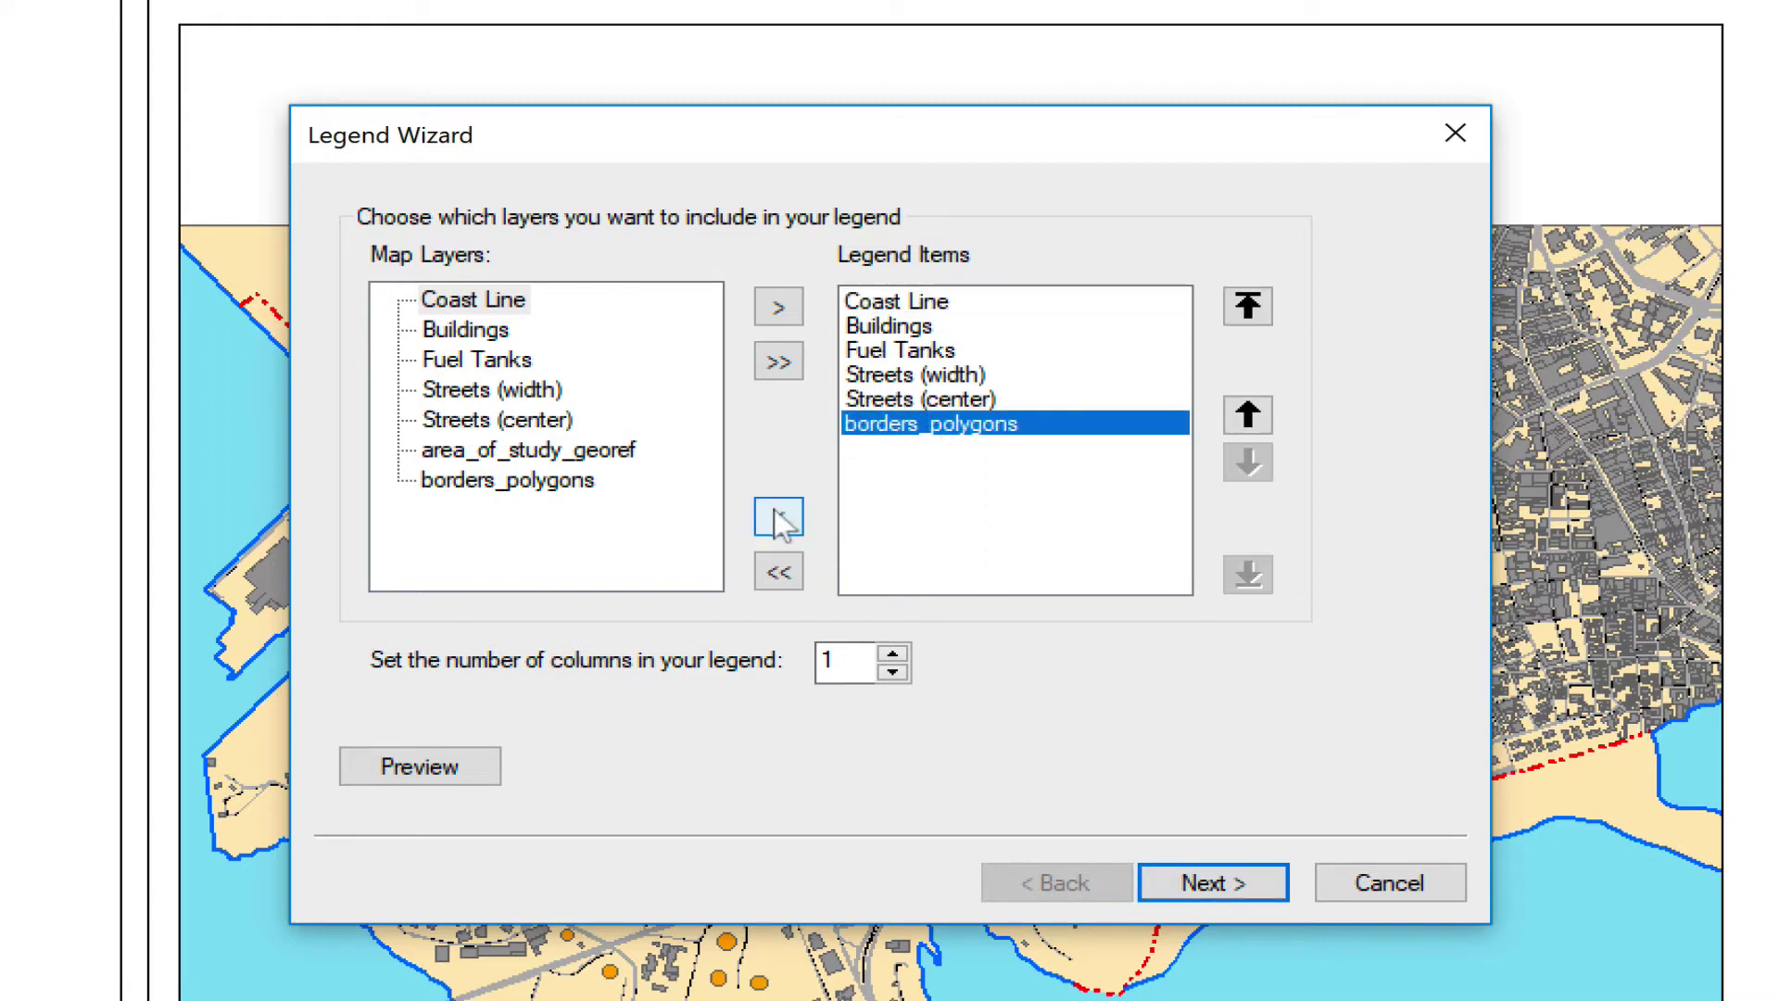
left_click(782, 519)
left_click(955, 406)
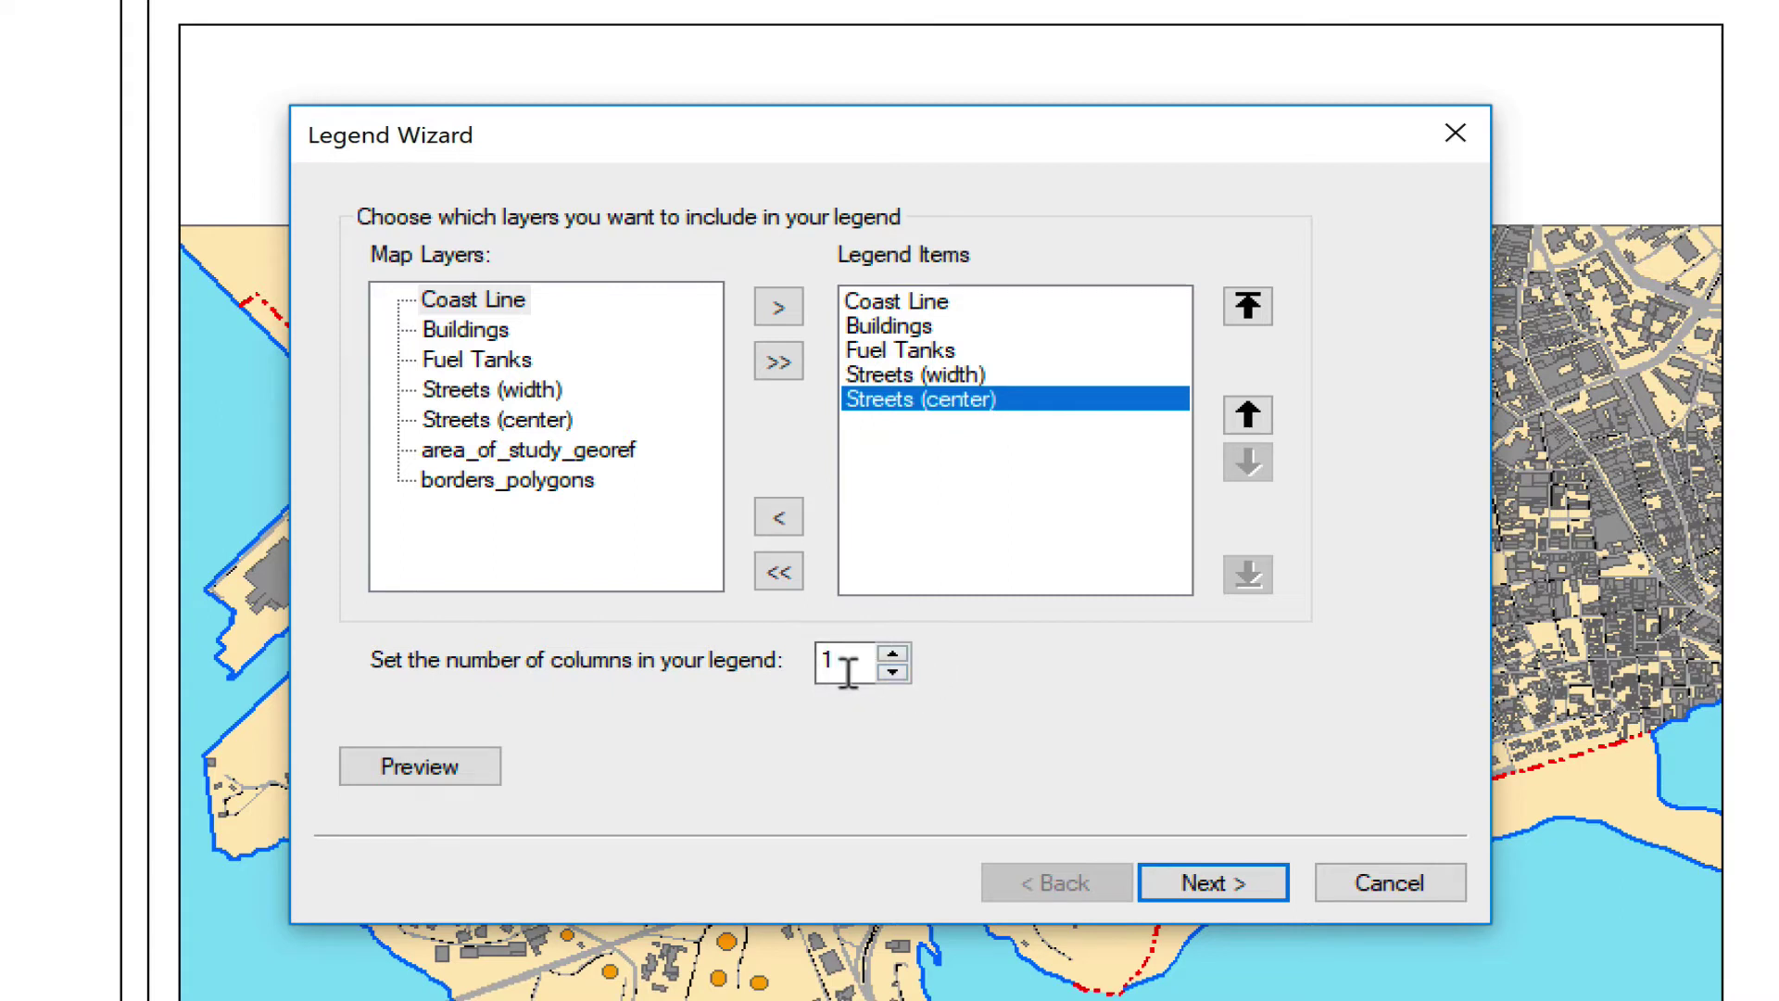
- Set the legend title font size to 12
left_click(1243, 885)
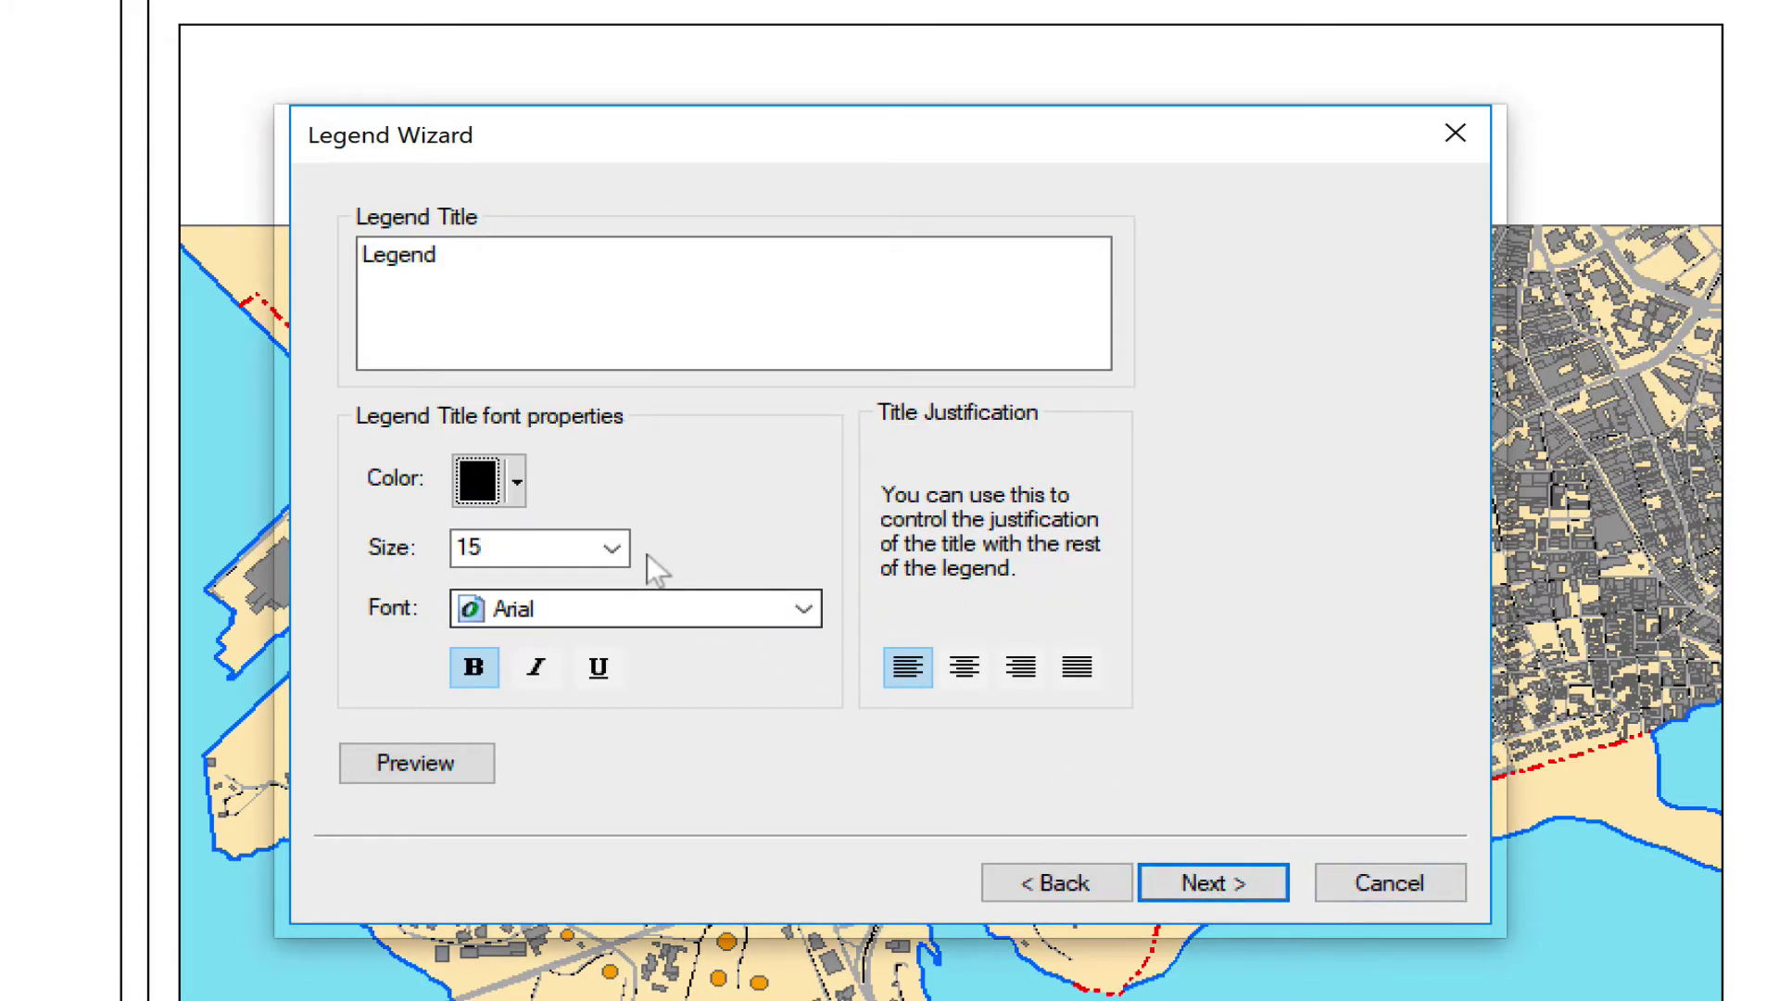
left_click(611, 548)
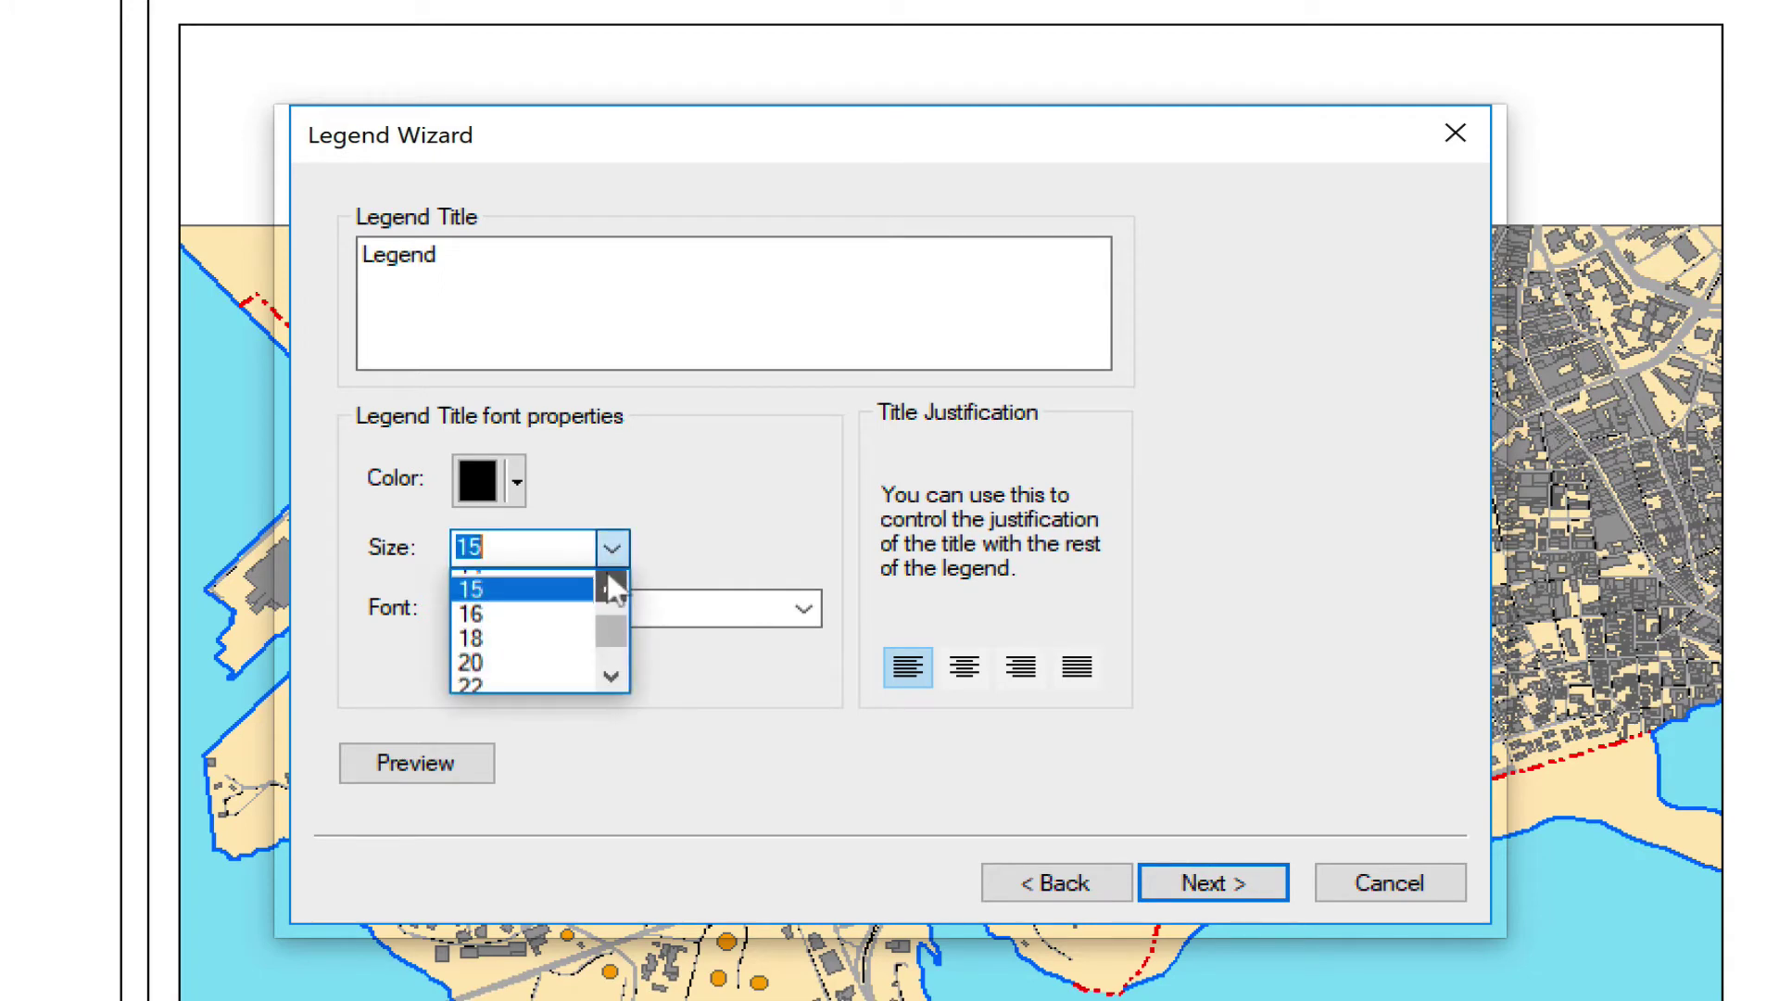
left_click(611, 586)
left_click(611, 585)
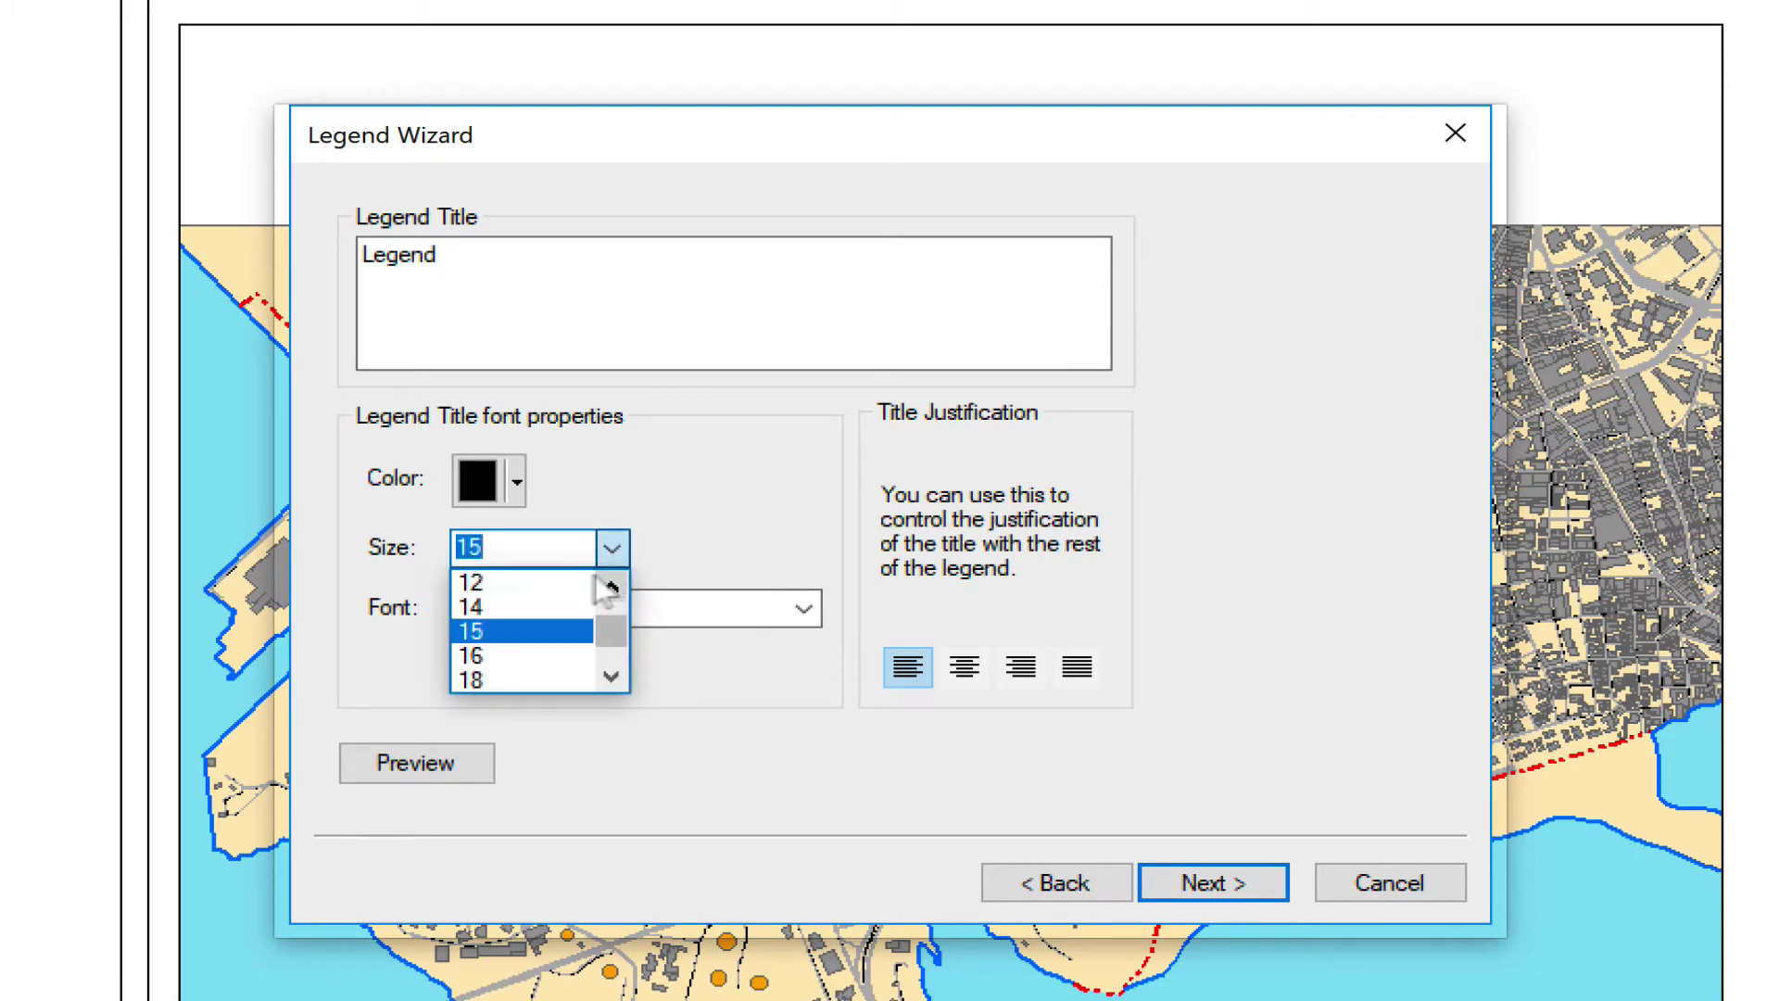
left_click(525, 585)
- Give the legend frame a 1.0 Point border with 7% corner rounding
left_click(1222, 888)
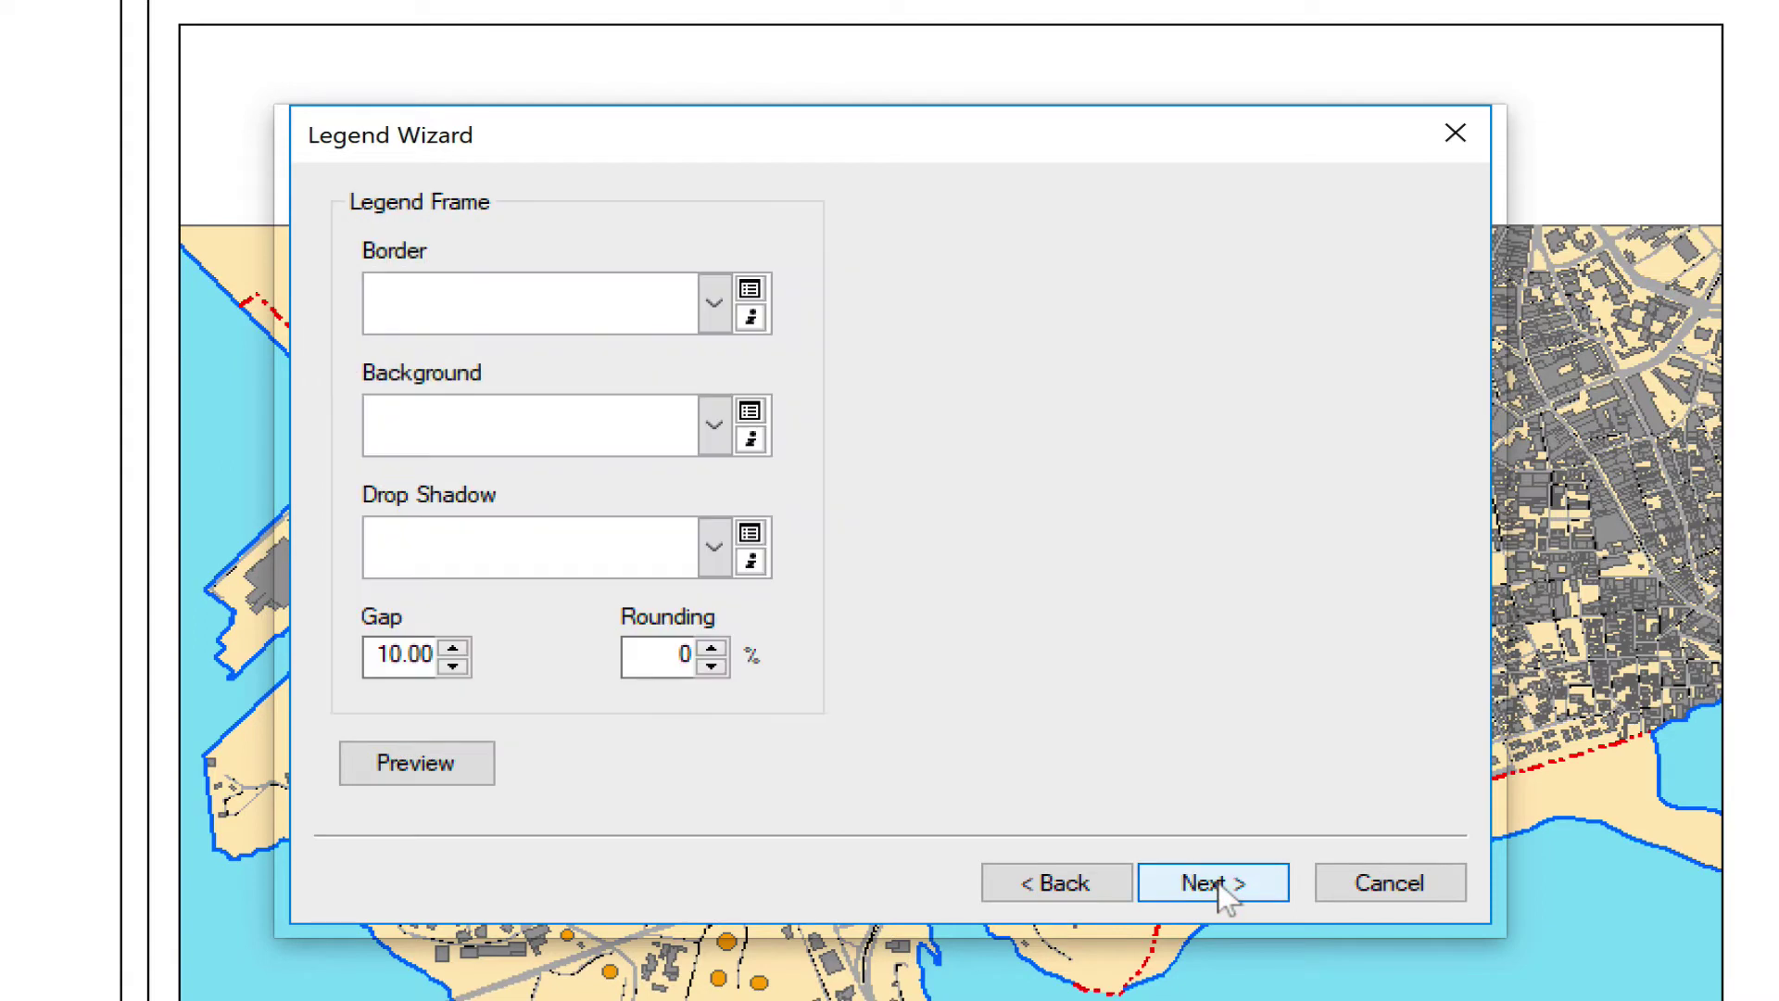
left_click(714, 303)
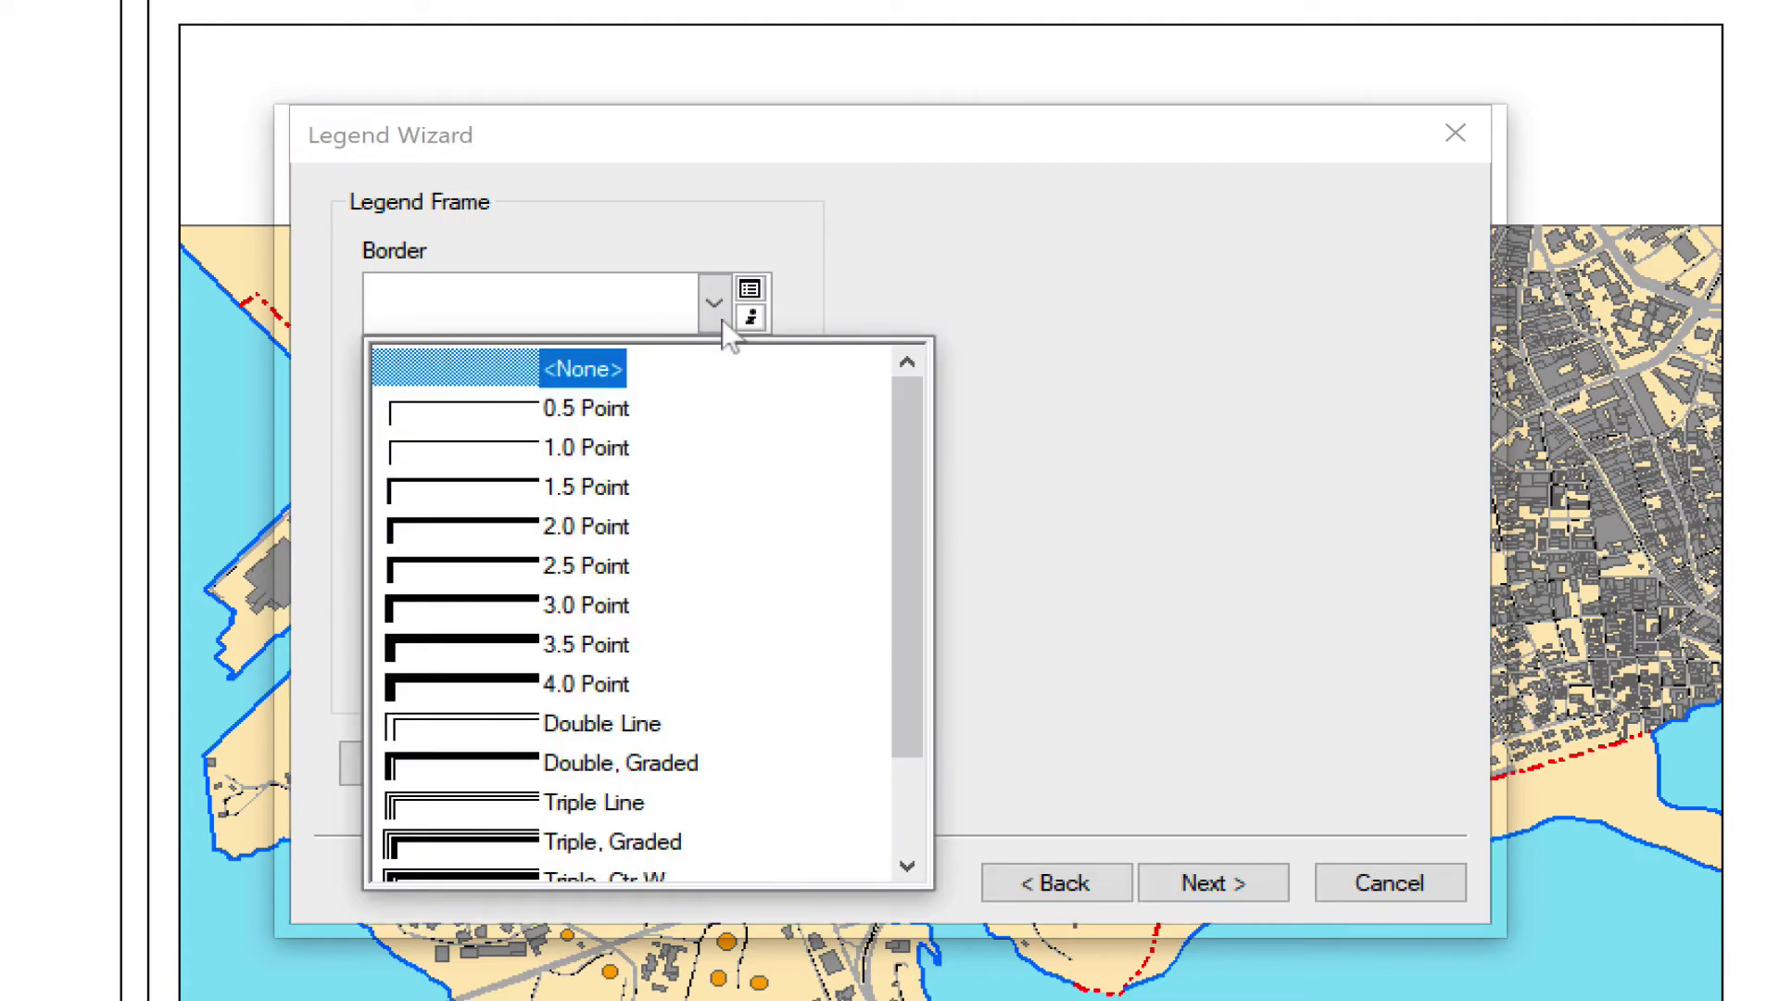
left_click(599, 437)
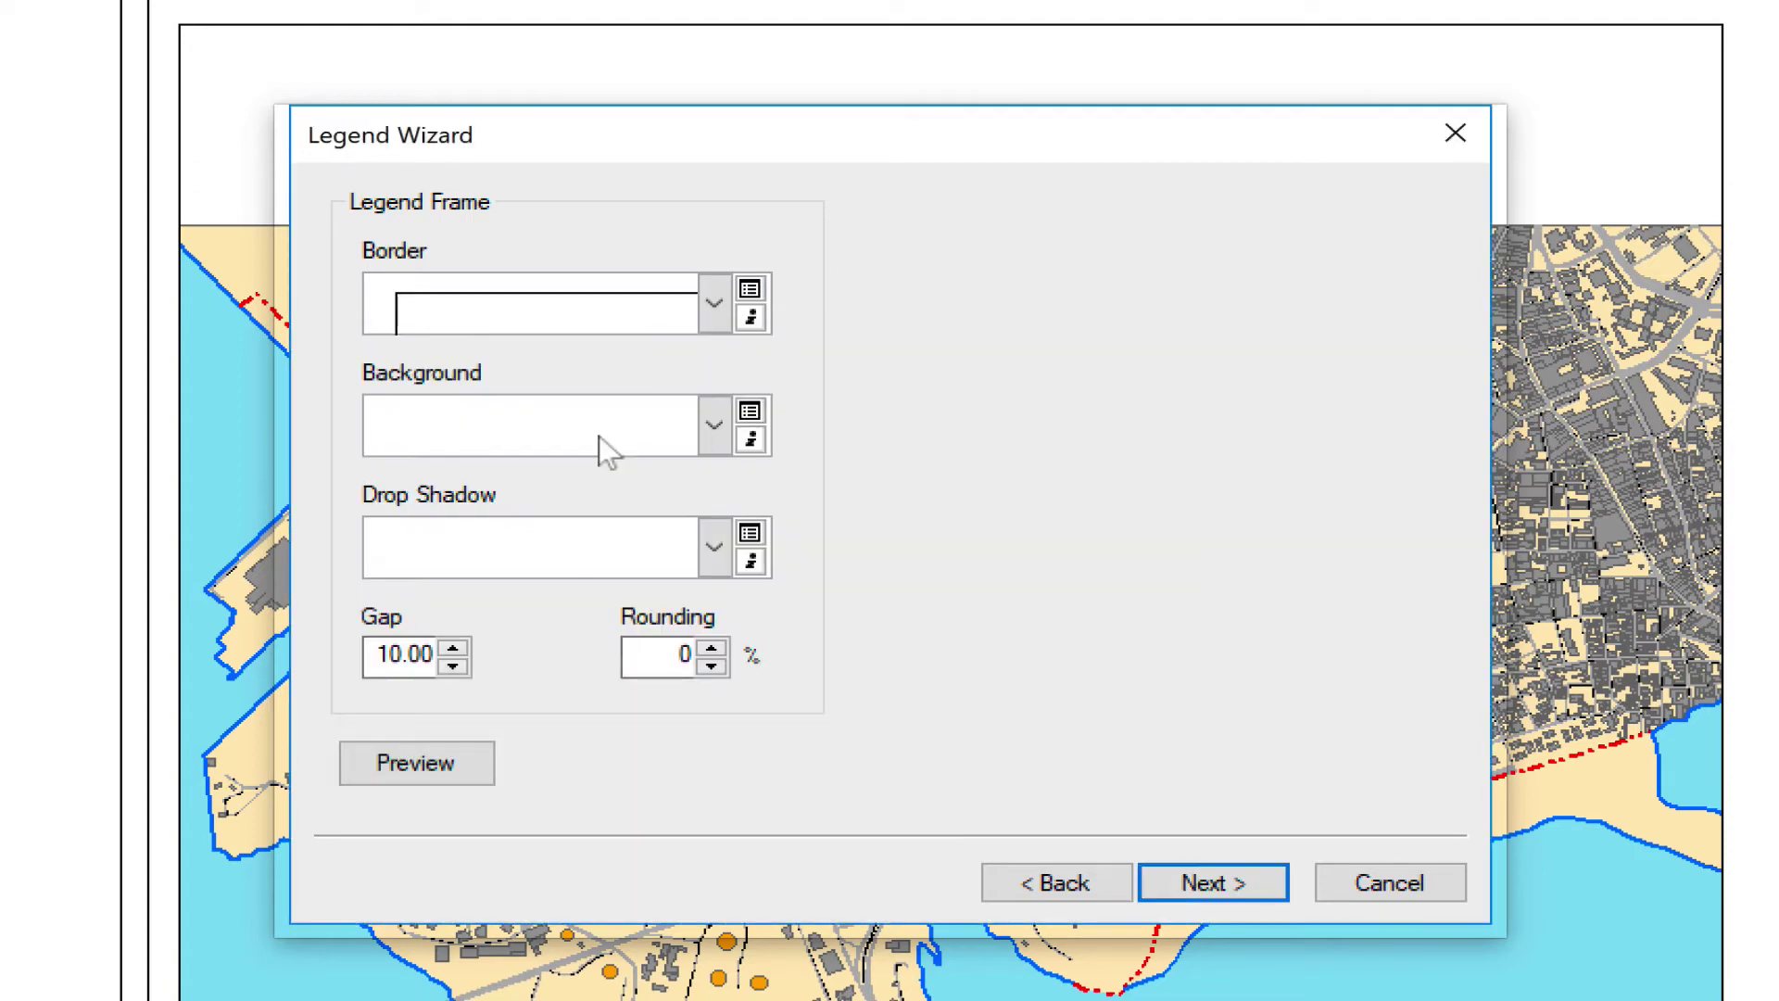
double_click(686, 655)
type("7")
- Change the Buildings legend patch to the Urbanized Area shape
left_click(1262, 886)
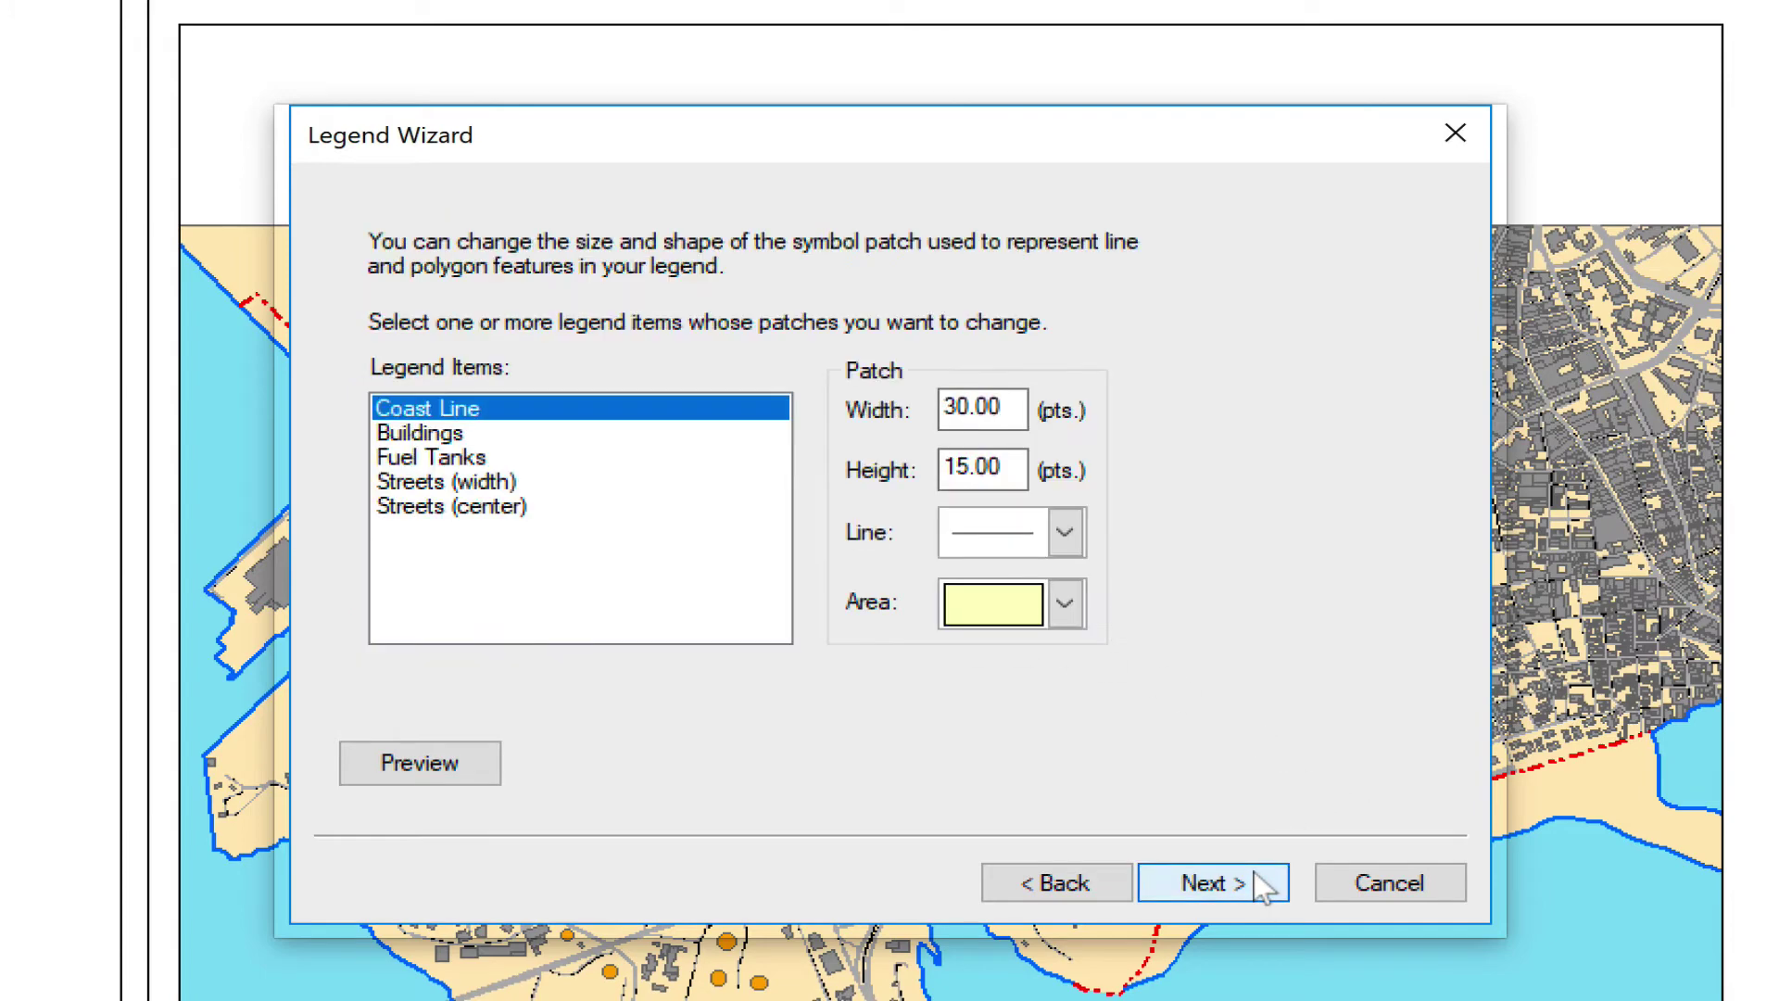
left_click(454, 433)
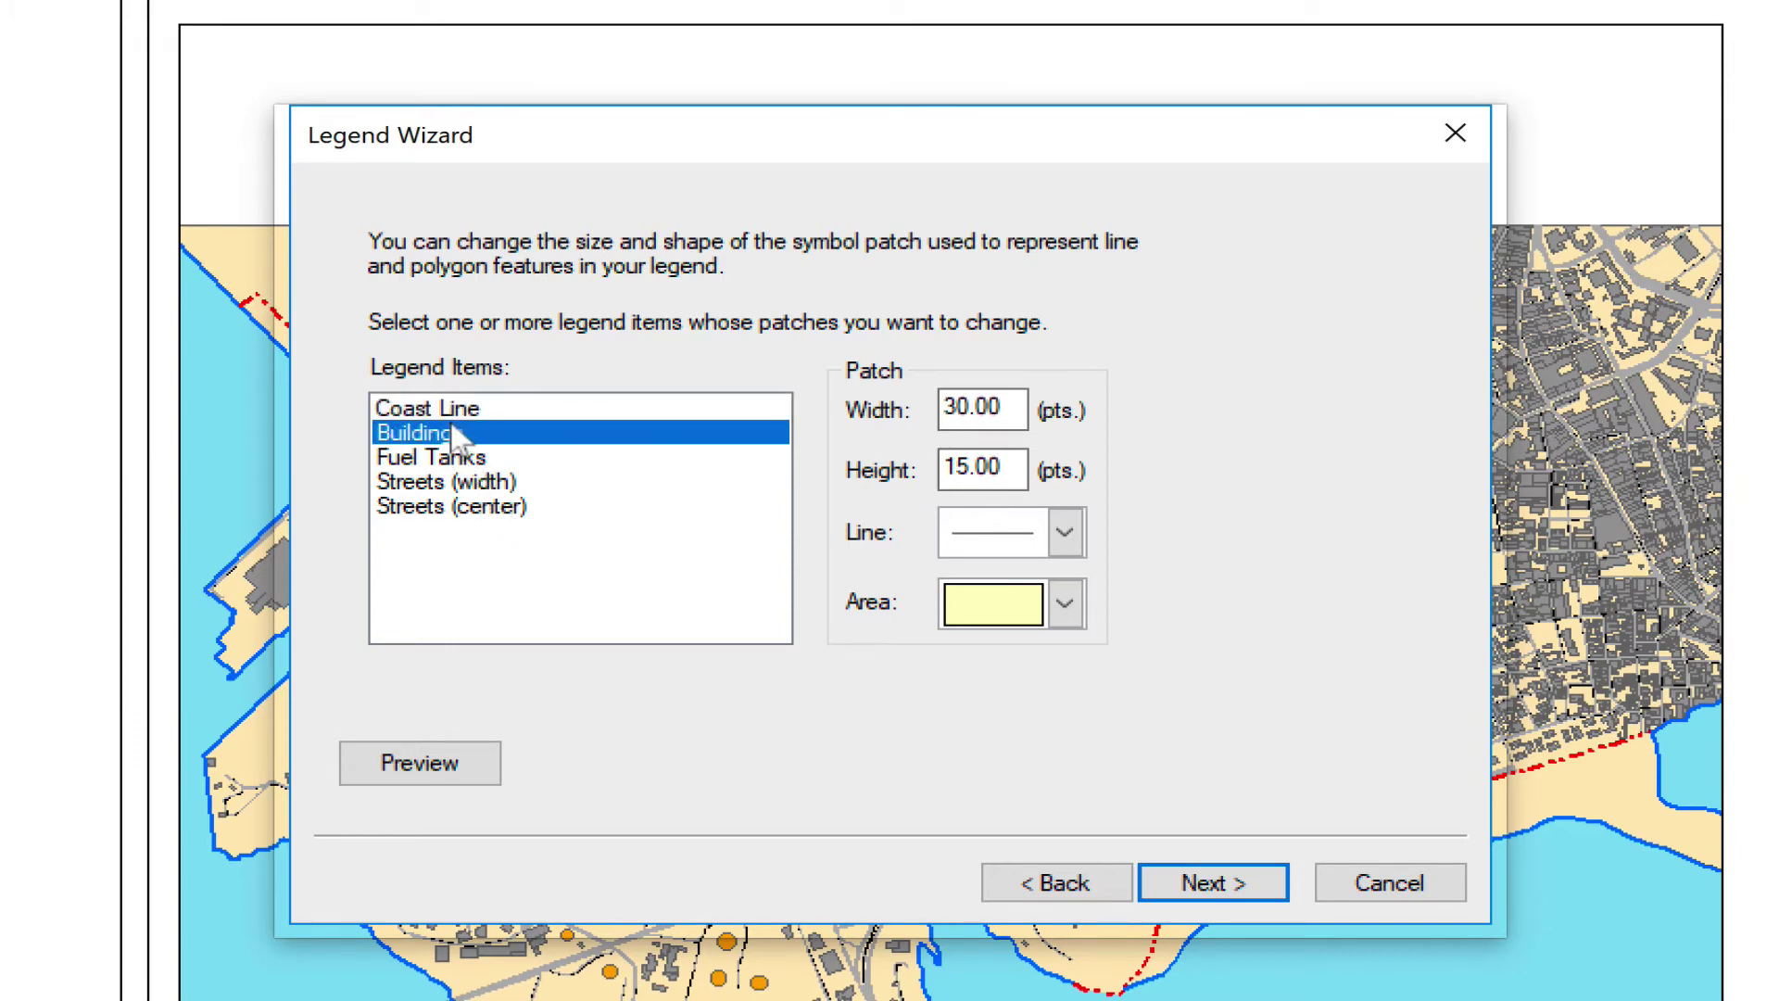
left_click(1068, 616)
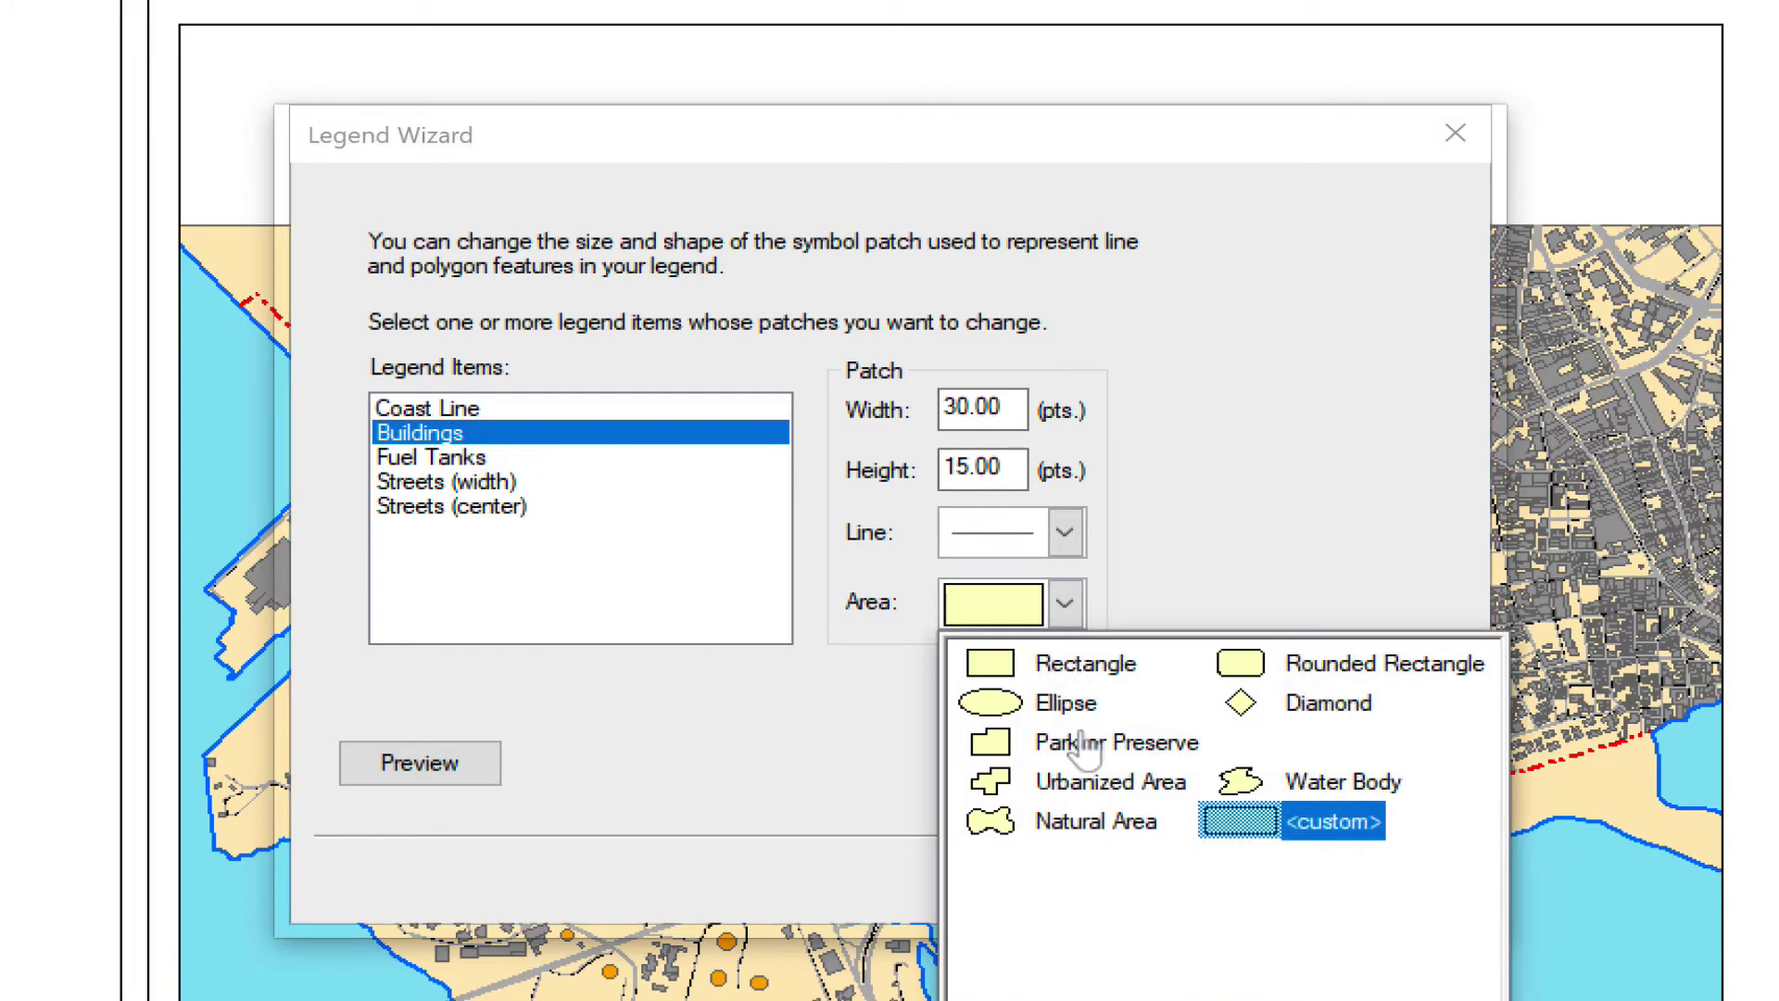
left_click(1085, 788)
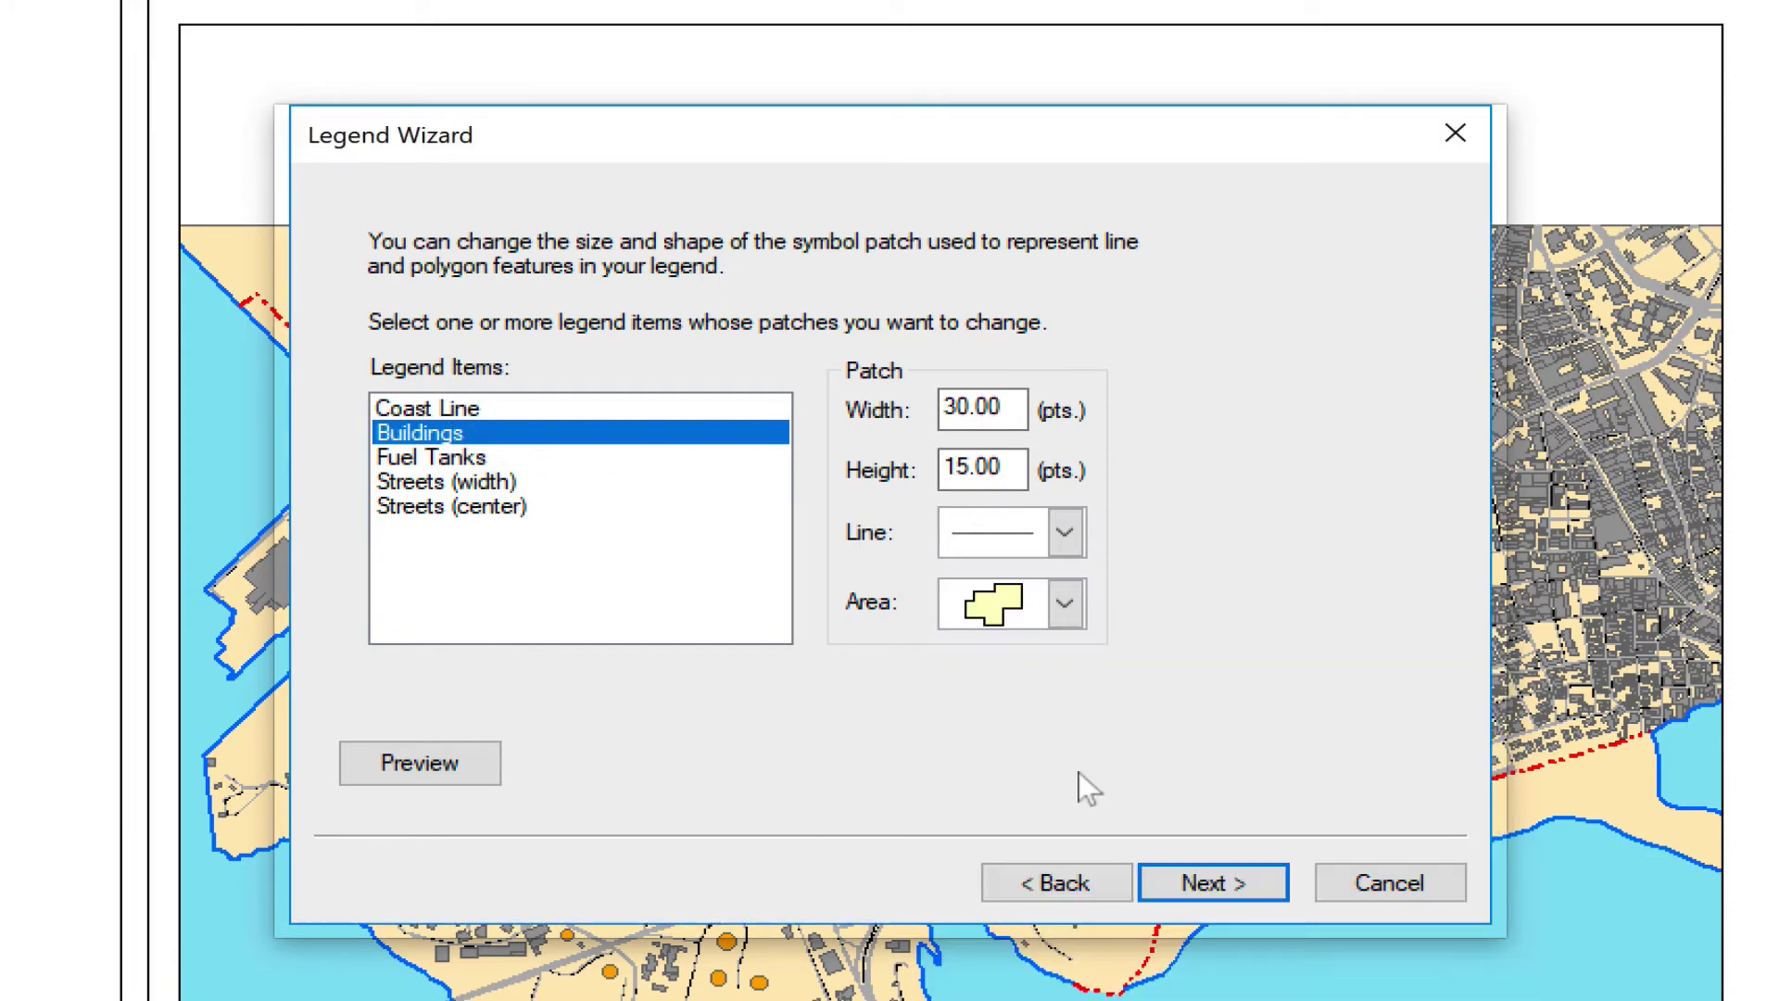
- Make the Fuel Tanks patch an ellipse and review the two Streets patches
left_click(528, 461)
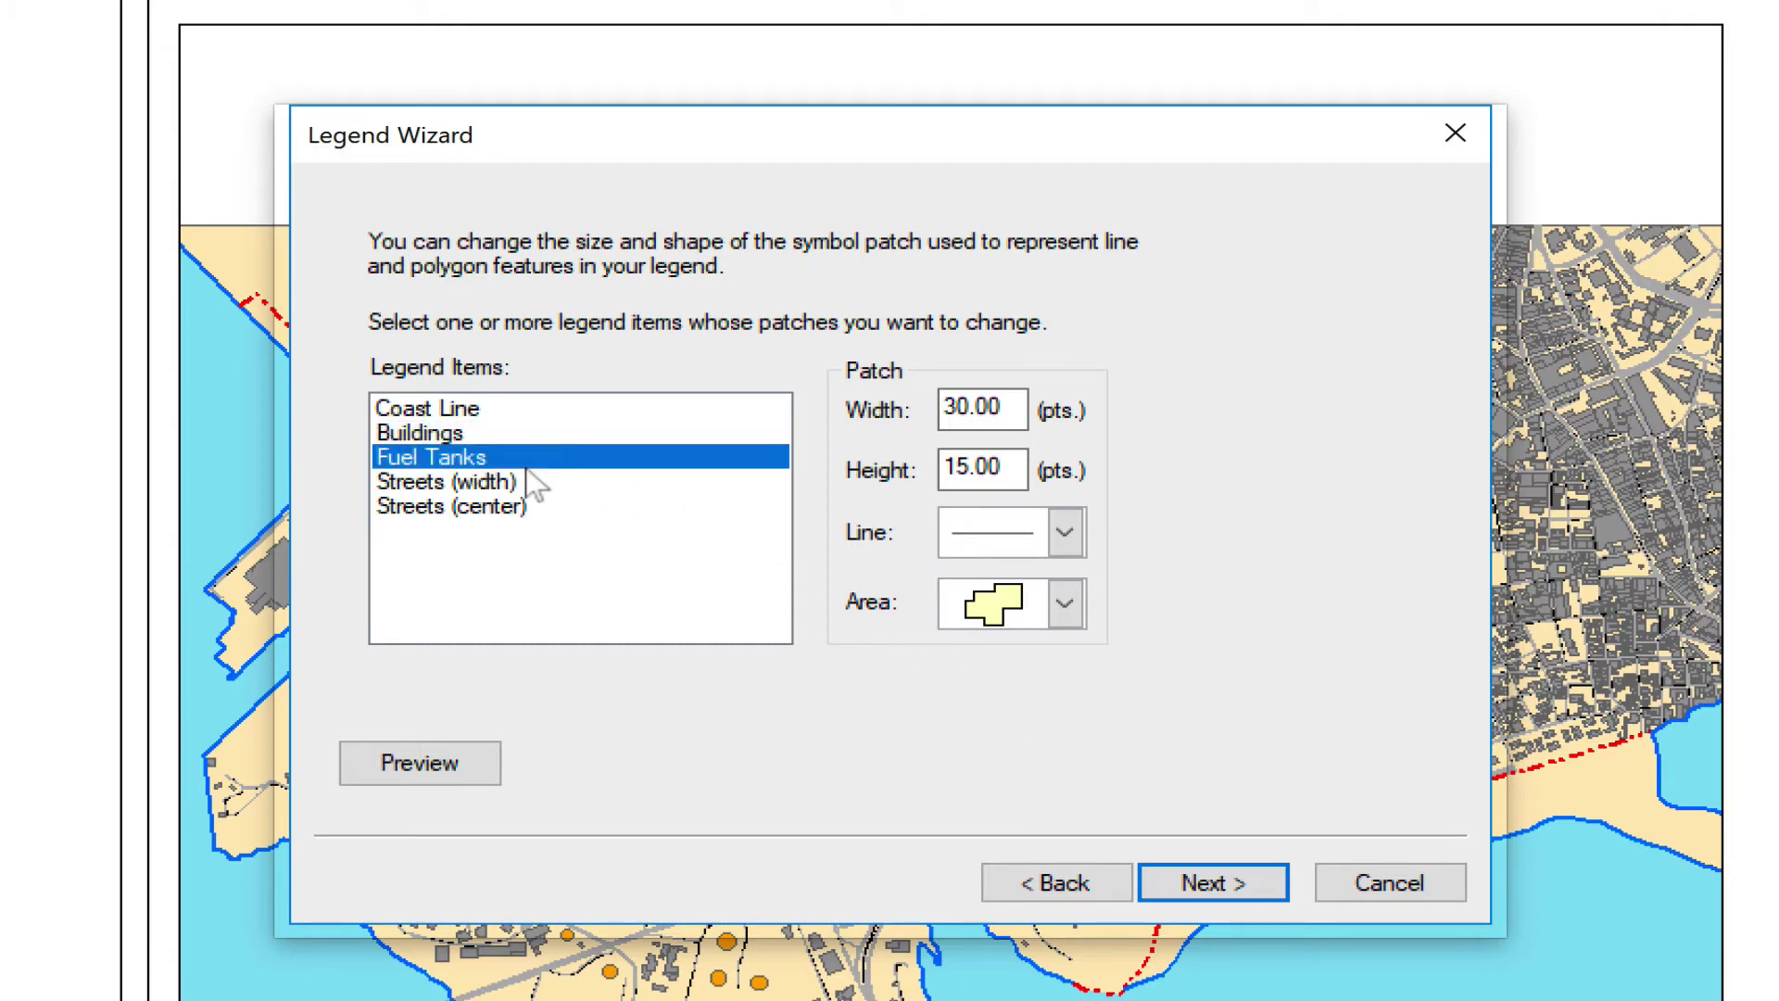
left_click(1066, 607)
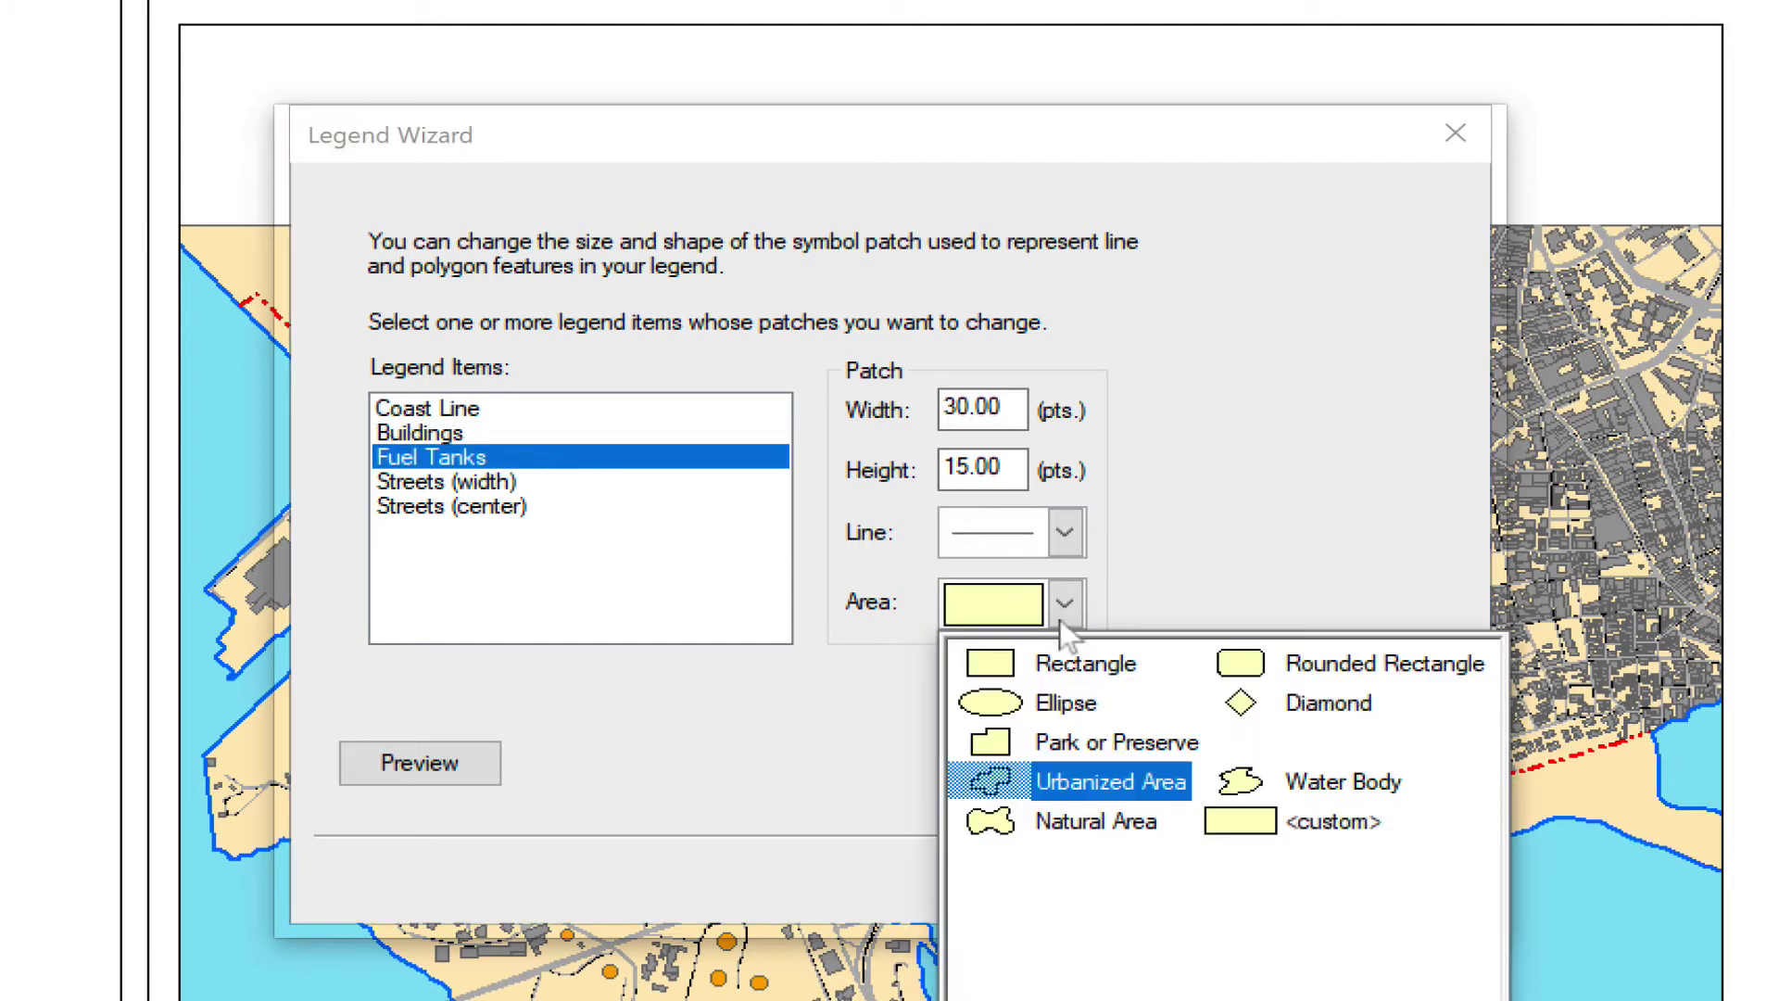
left_click(1057, 704)
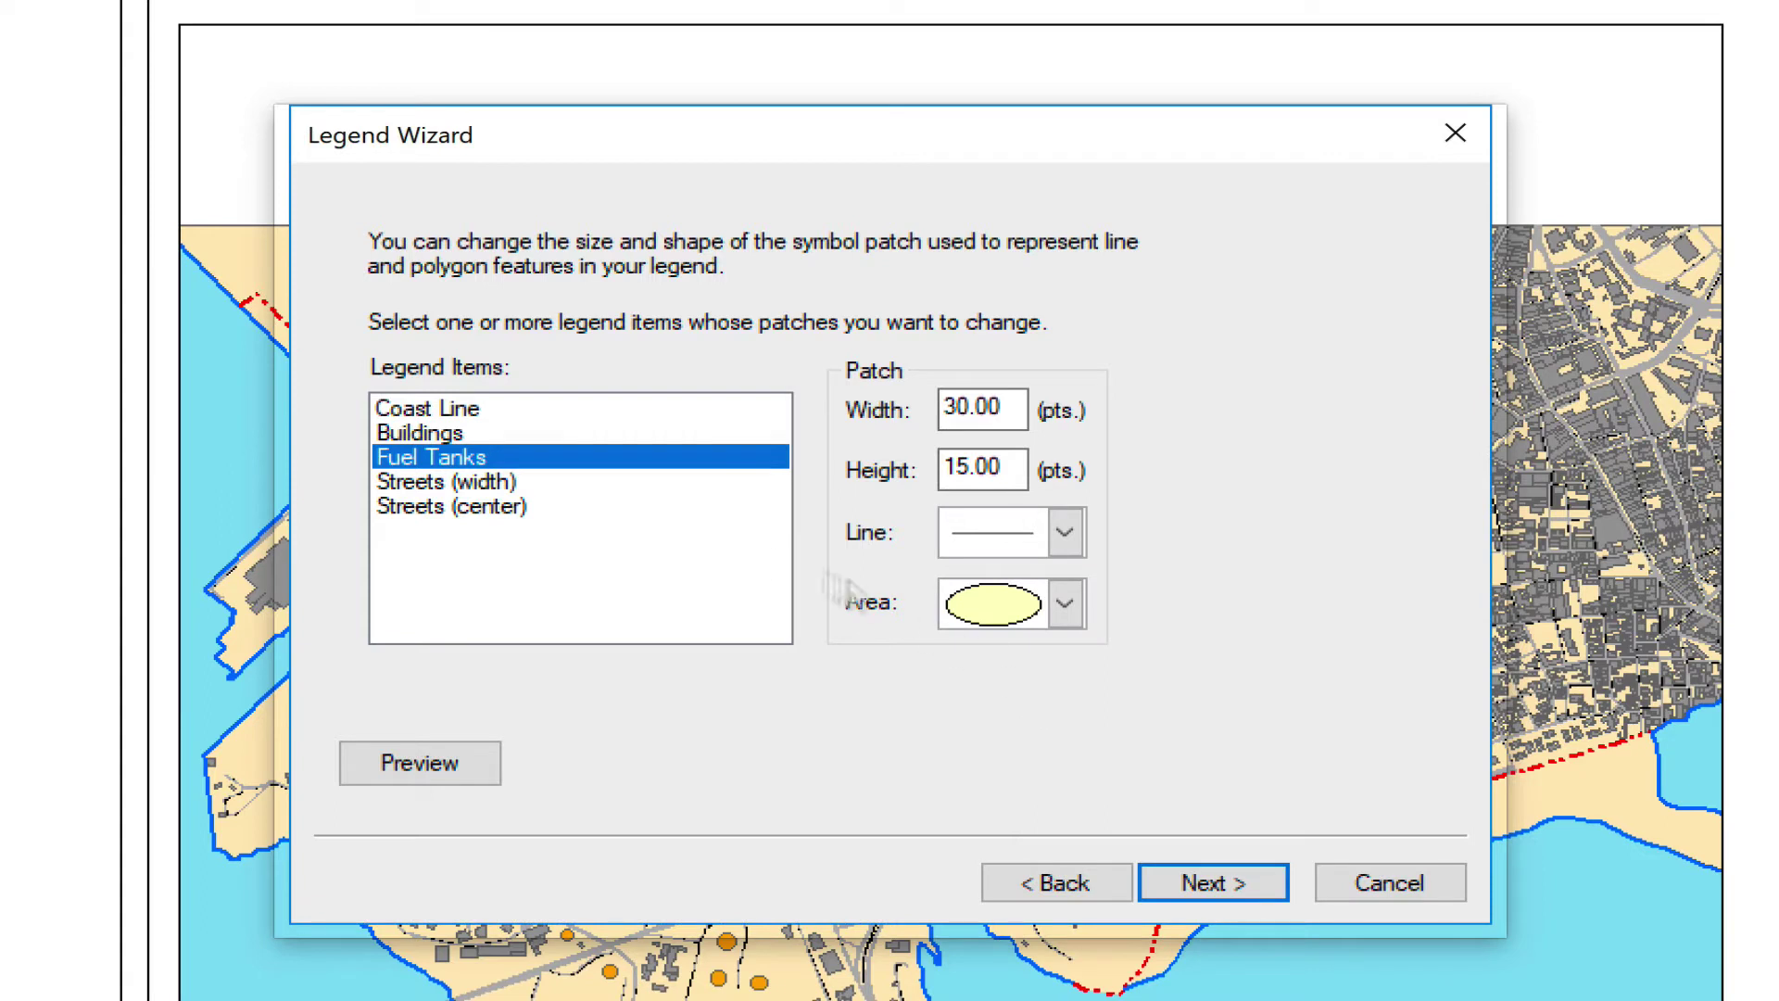
left_click(576, 480)
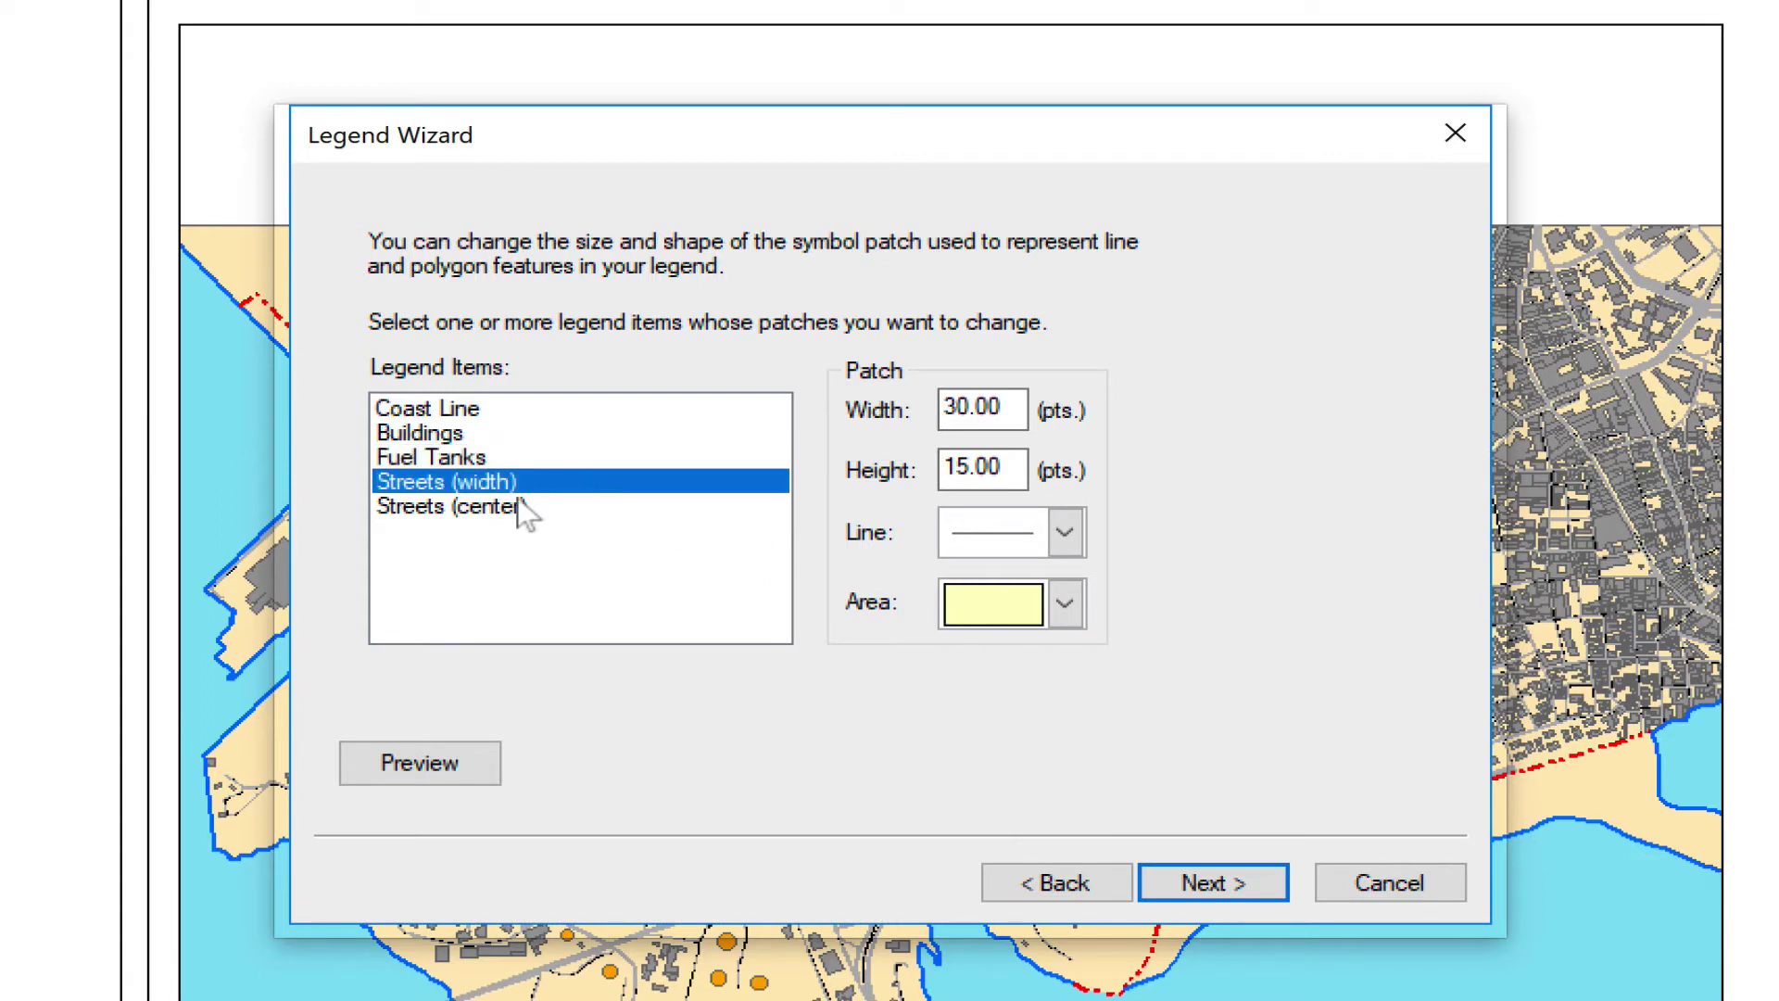
left_click(518, 510)
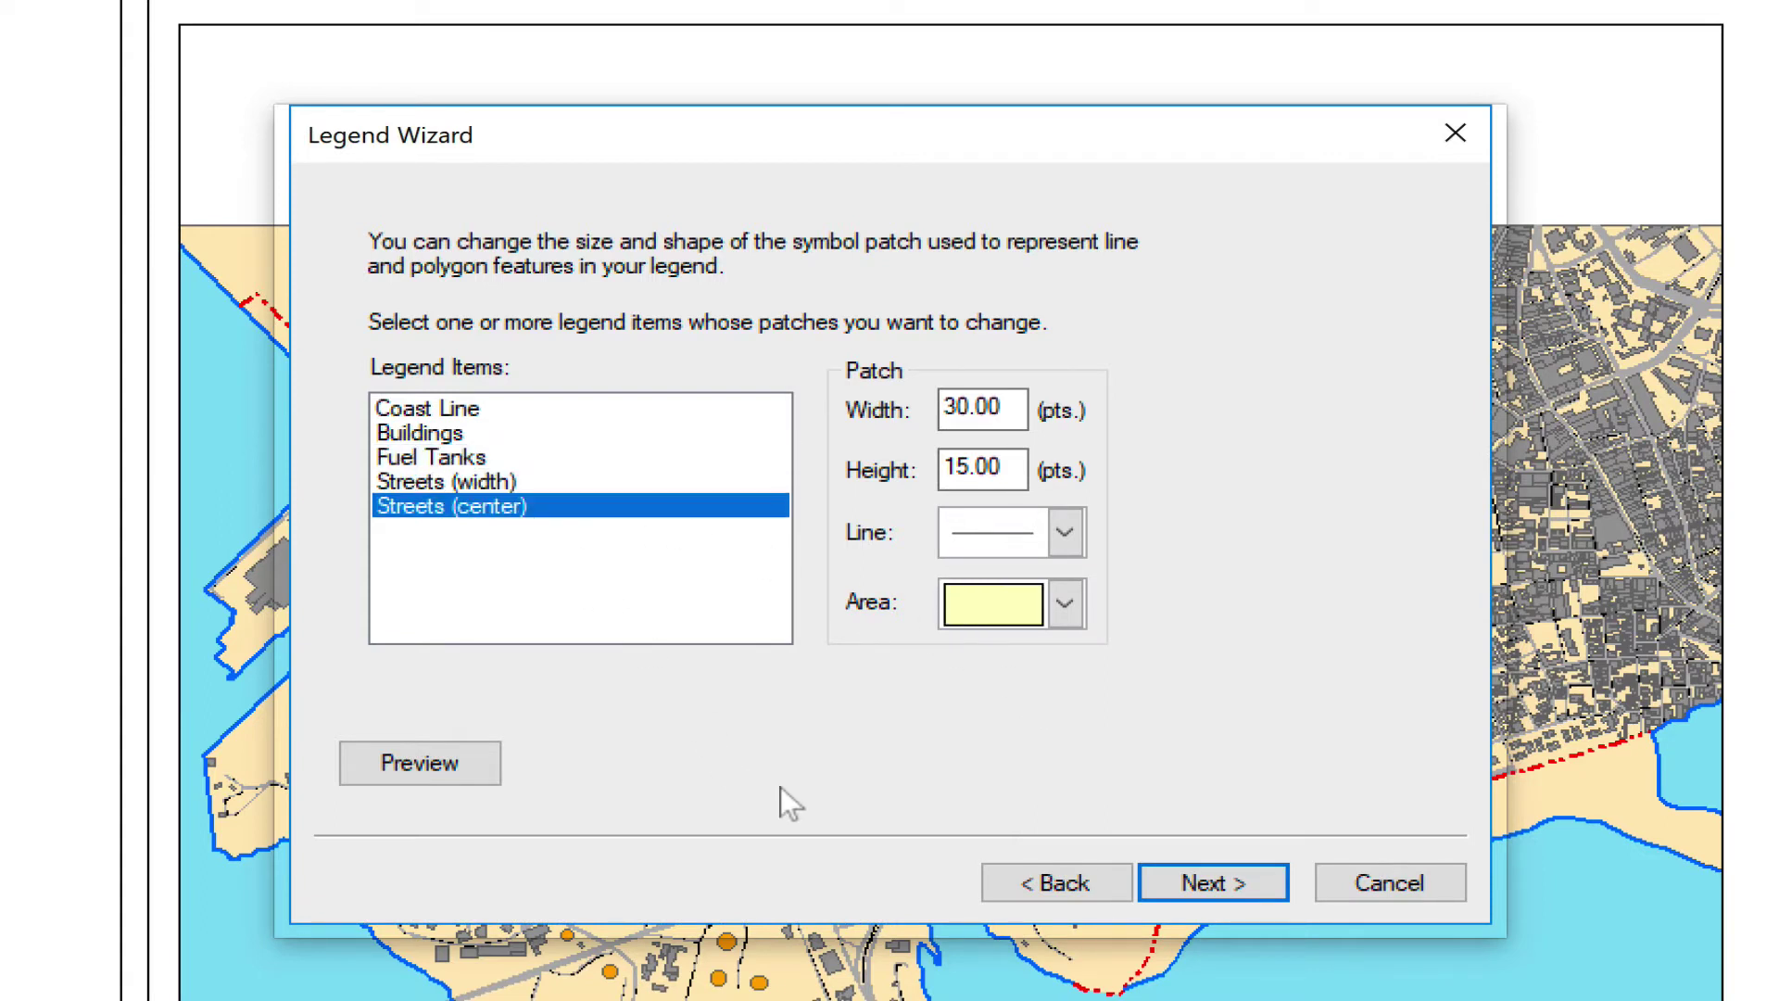
- Complete the Legend Wizard and drag the legend to the right margin under the north arrow
left_click(1235, 883)
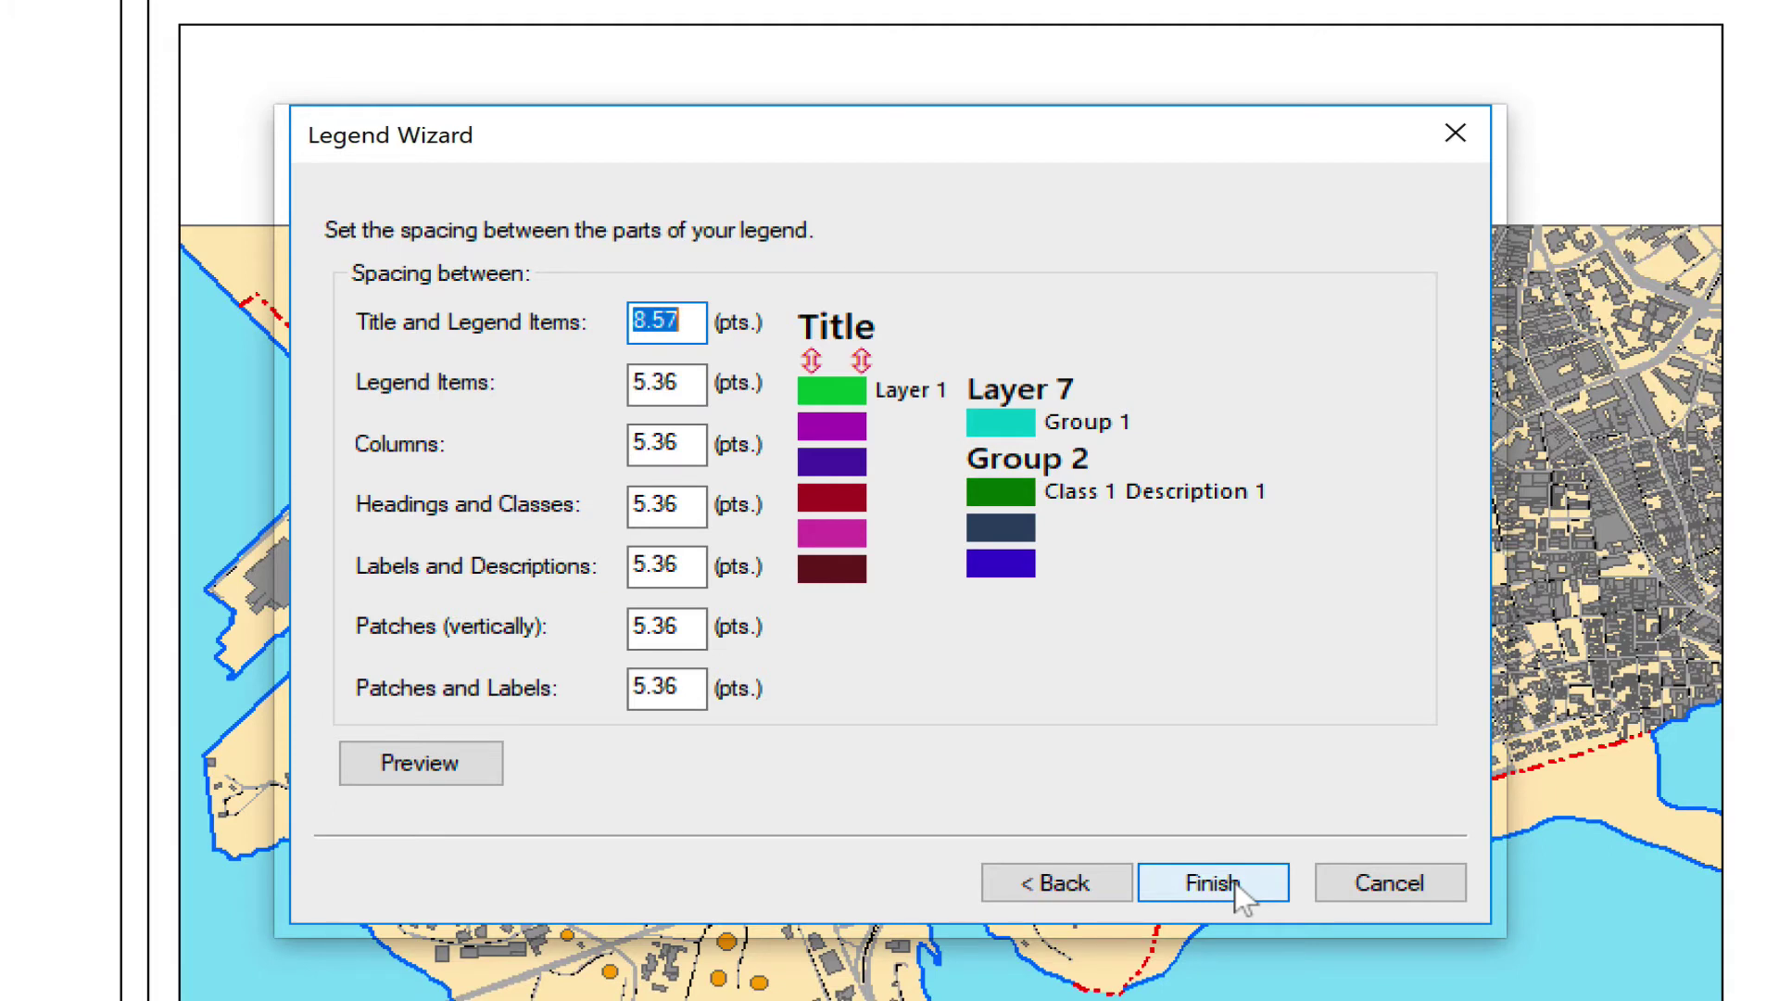
left_click(1238, 885)
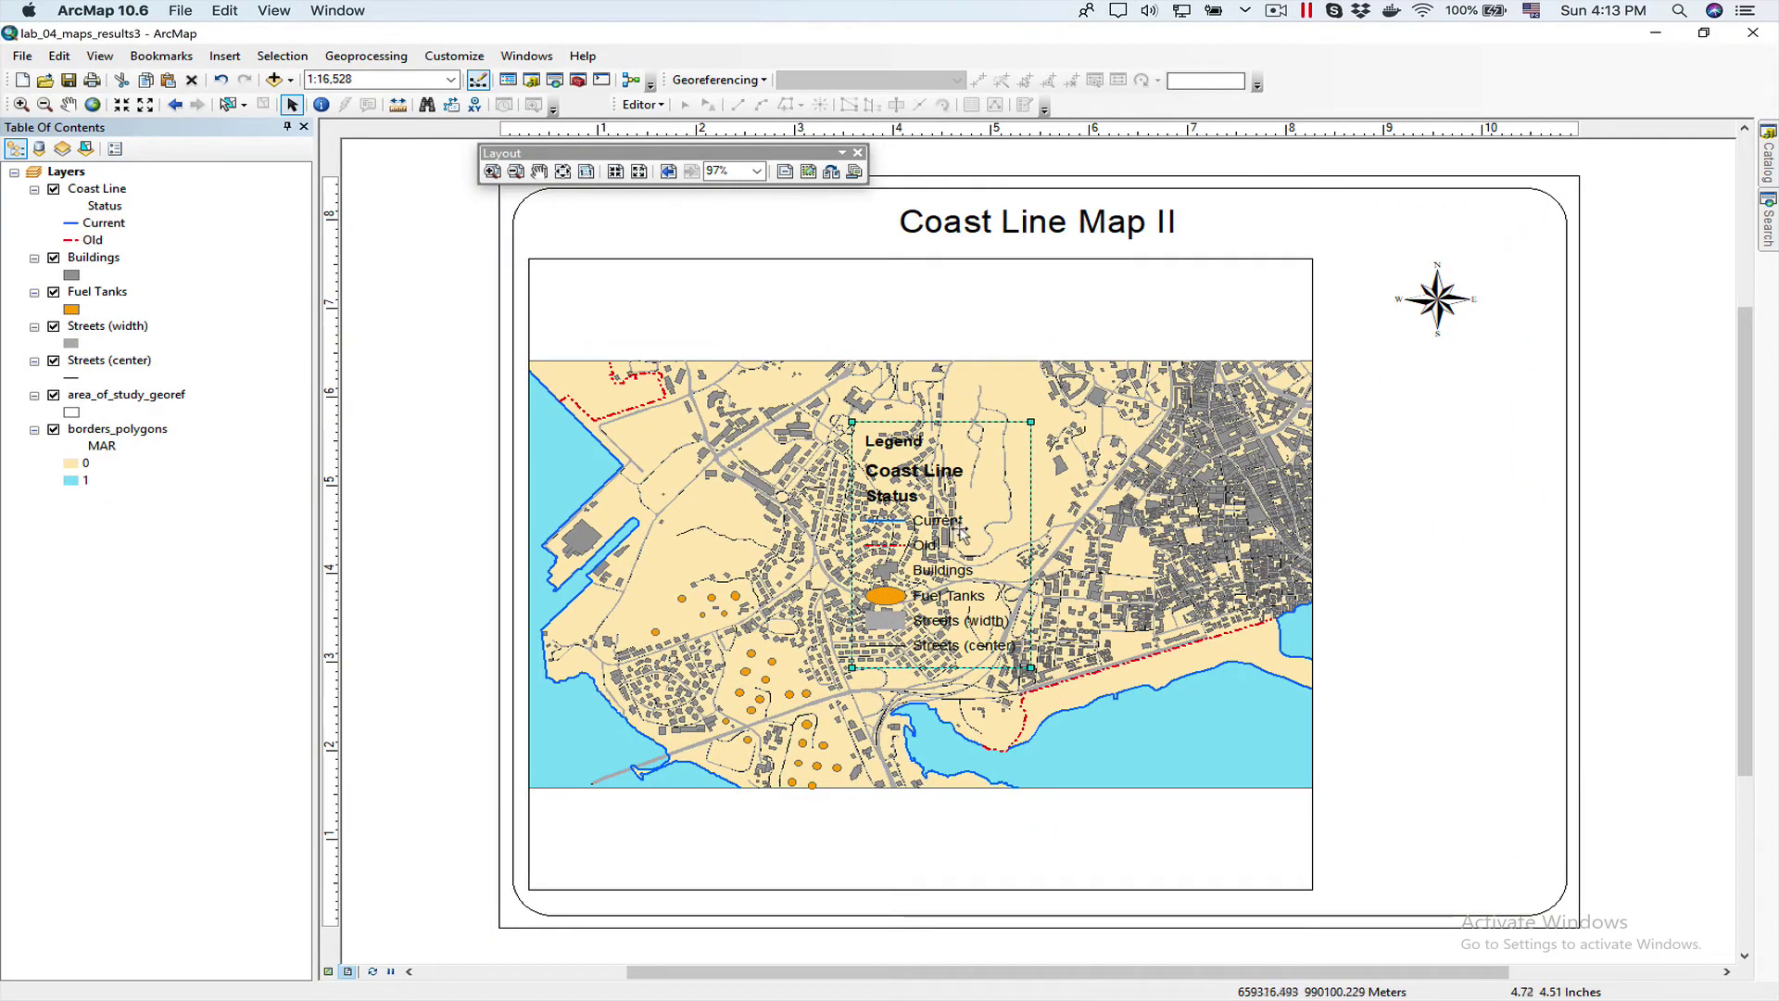
left_click_drag(961, 533, 1477, 489)
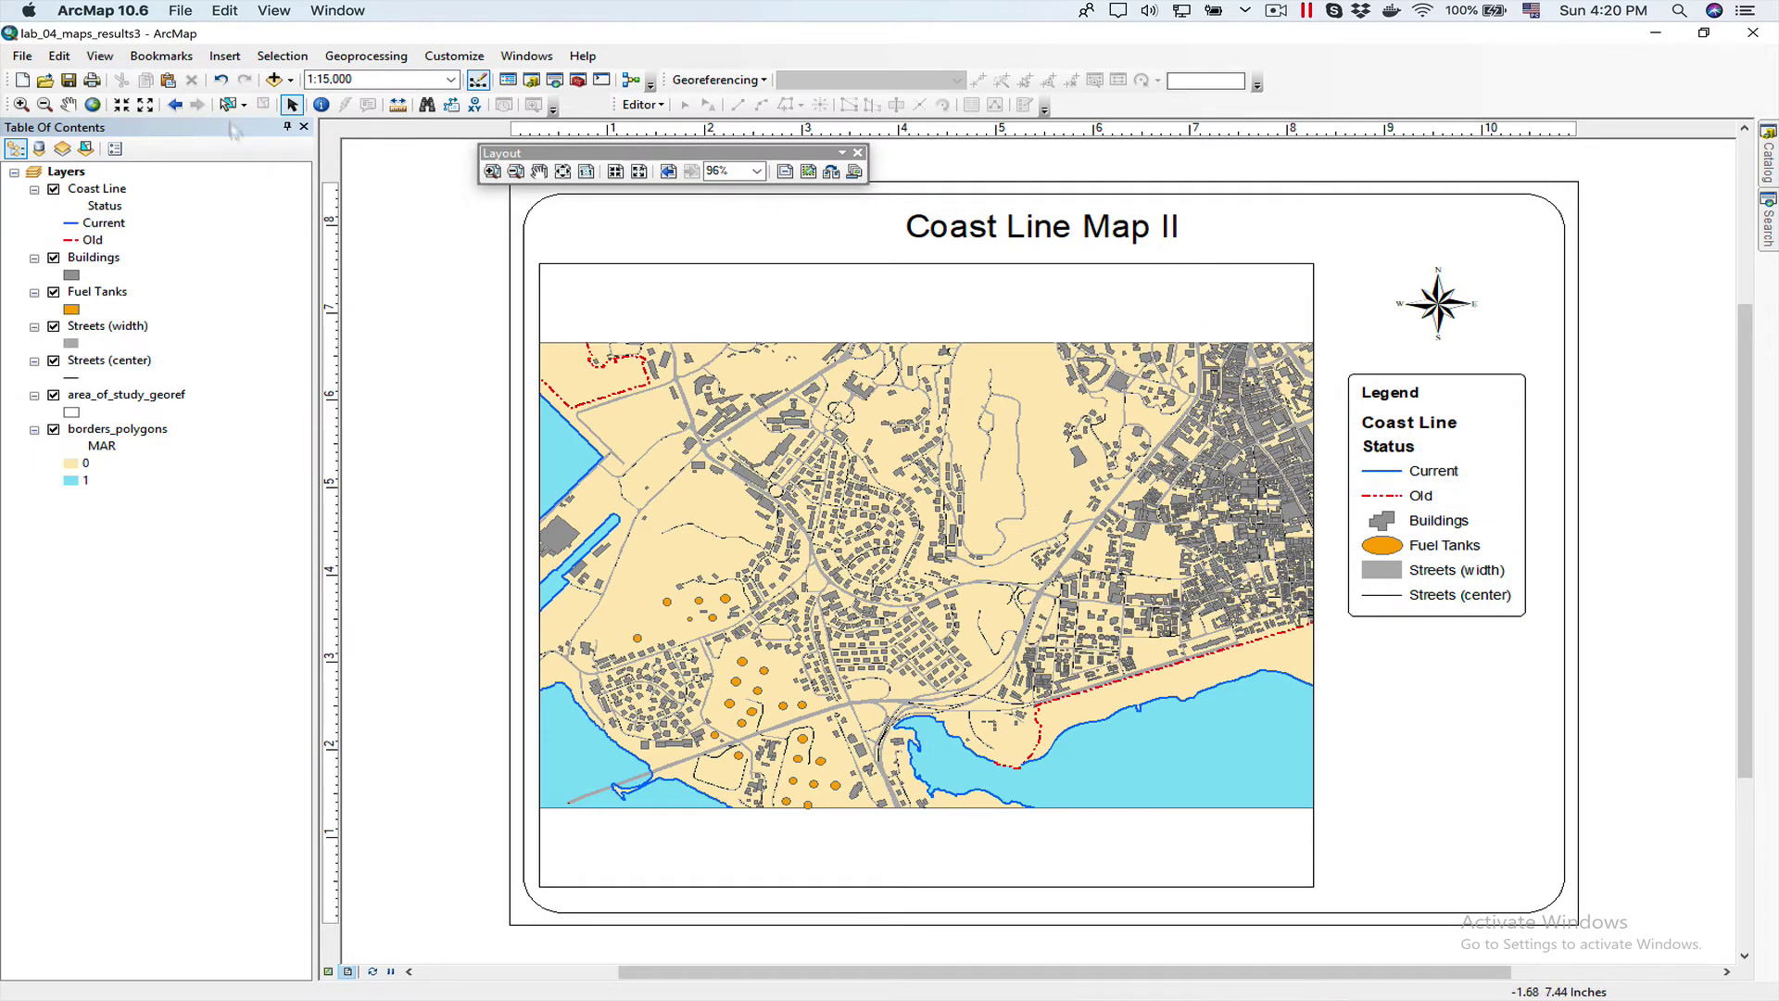
- Insert an absolute-scale 1:15,000 scale text and place it below the legend
left_click(224, 55)
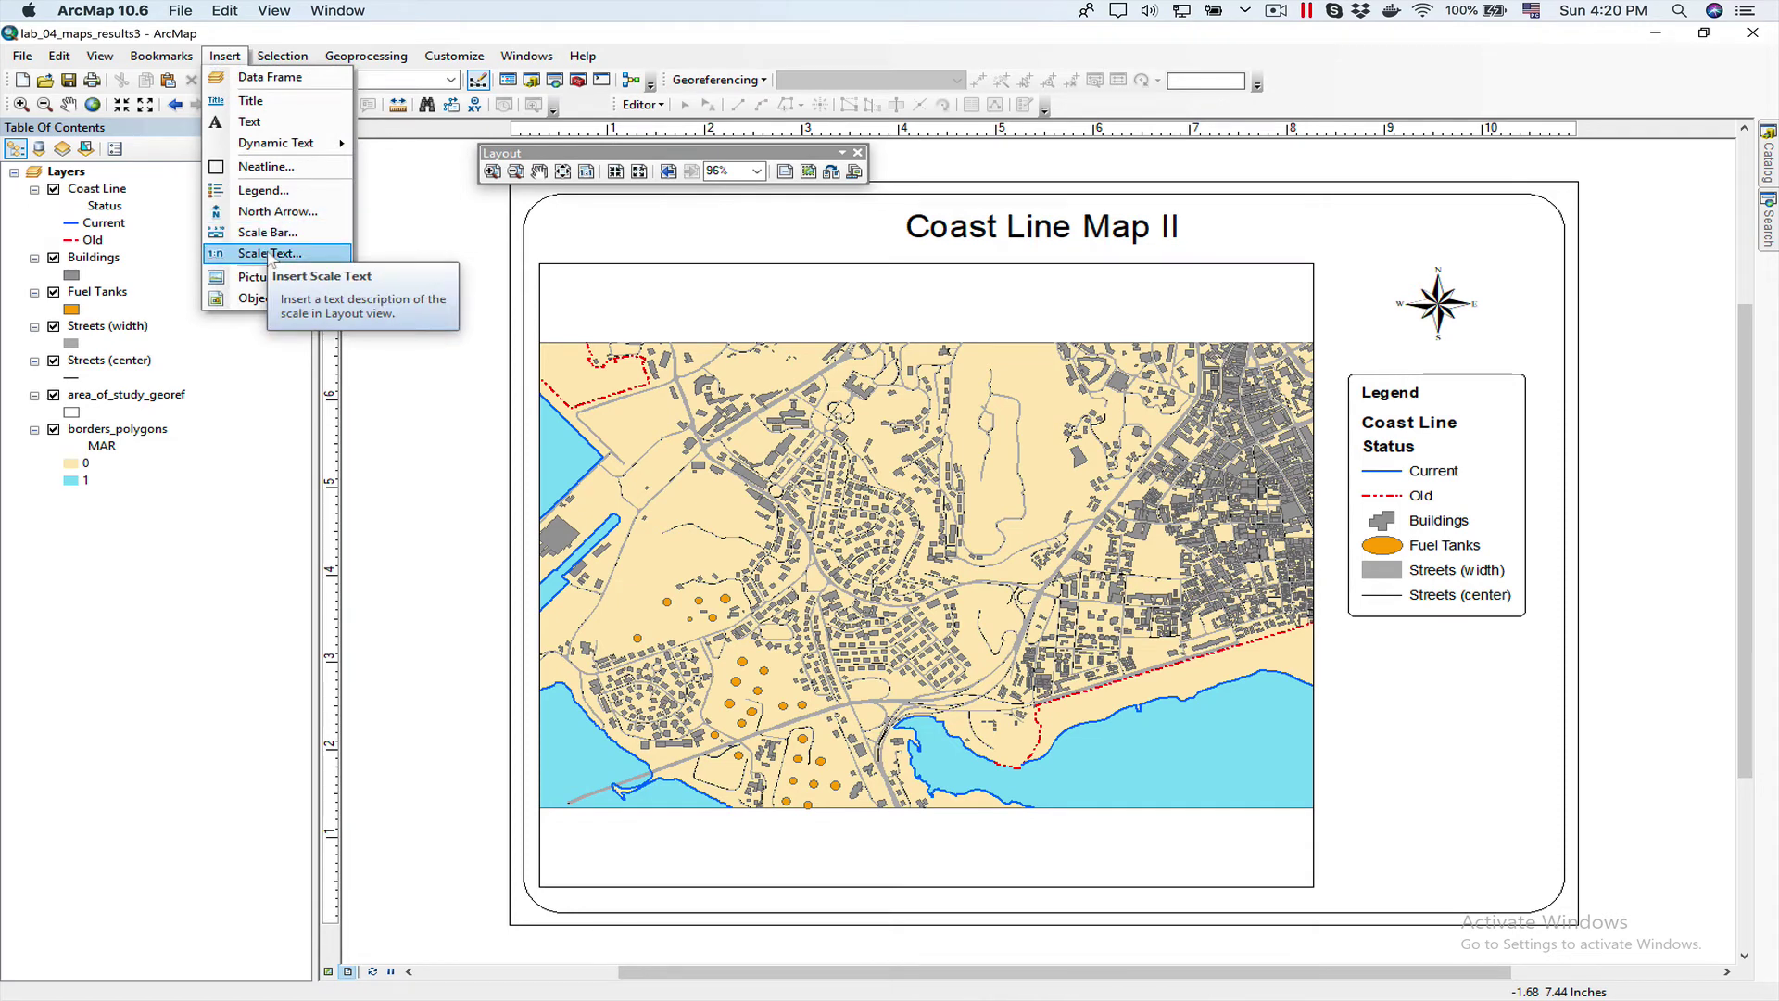
left_click(270, 255)
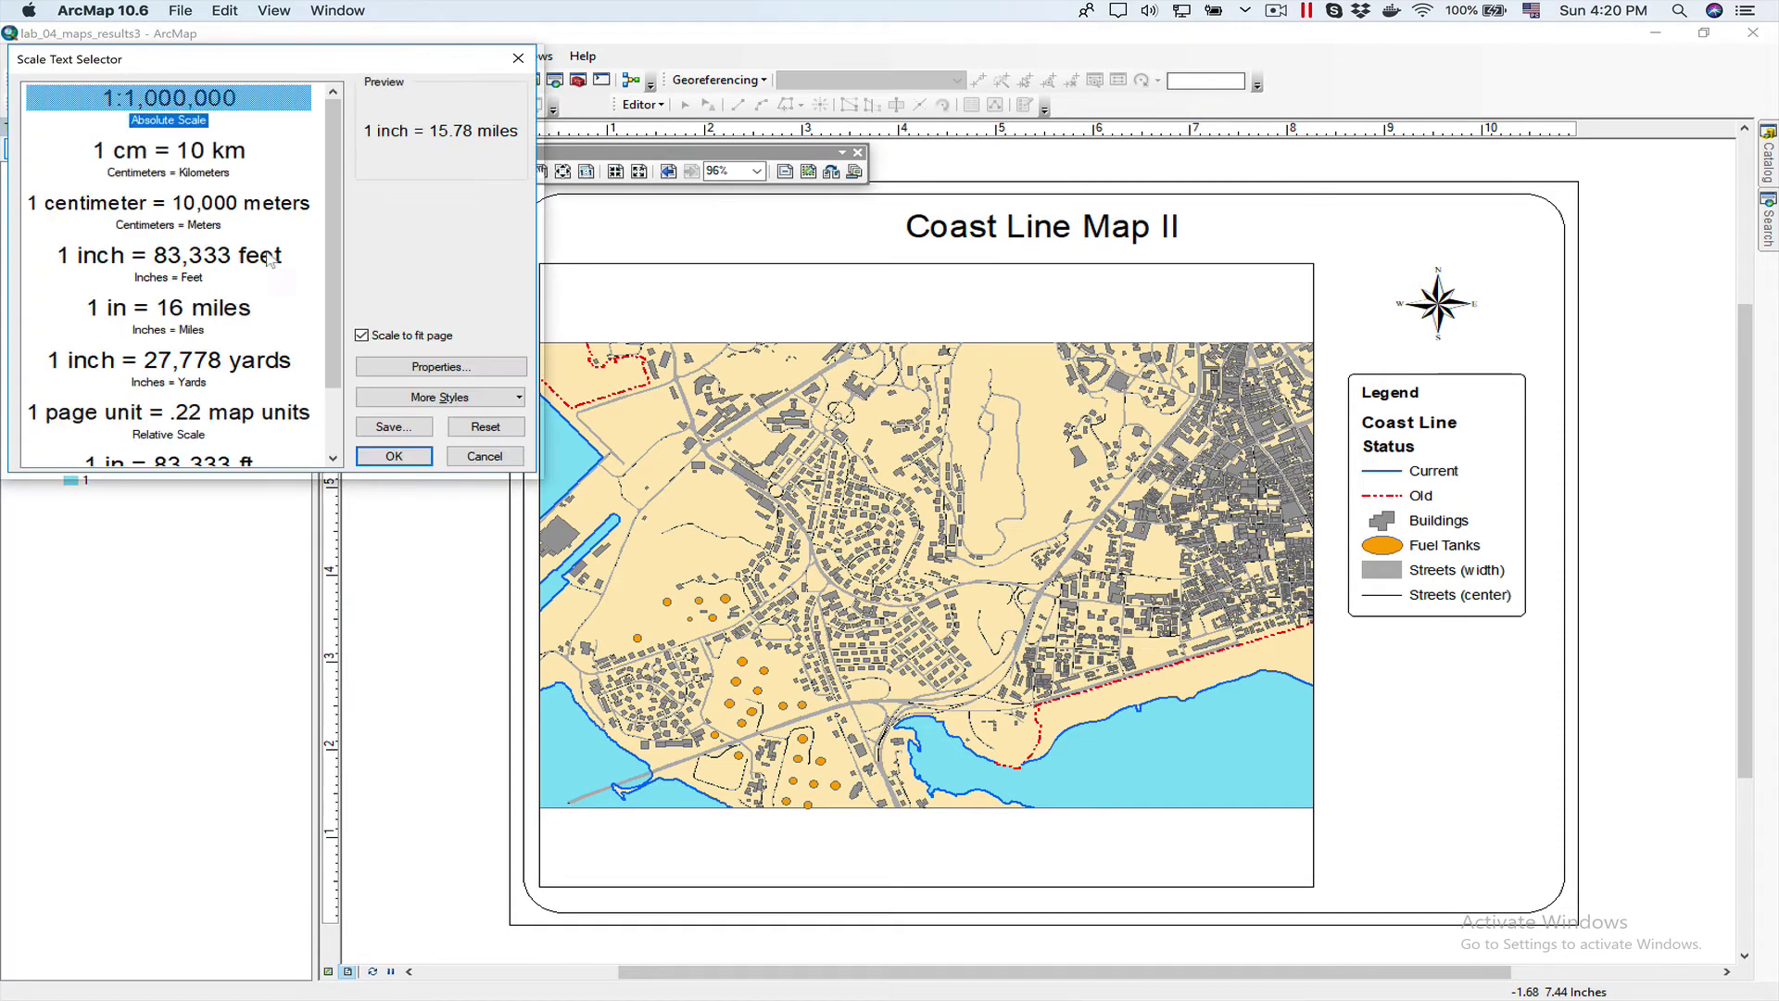
left_click(221, 109)
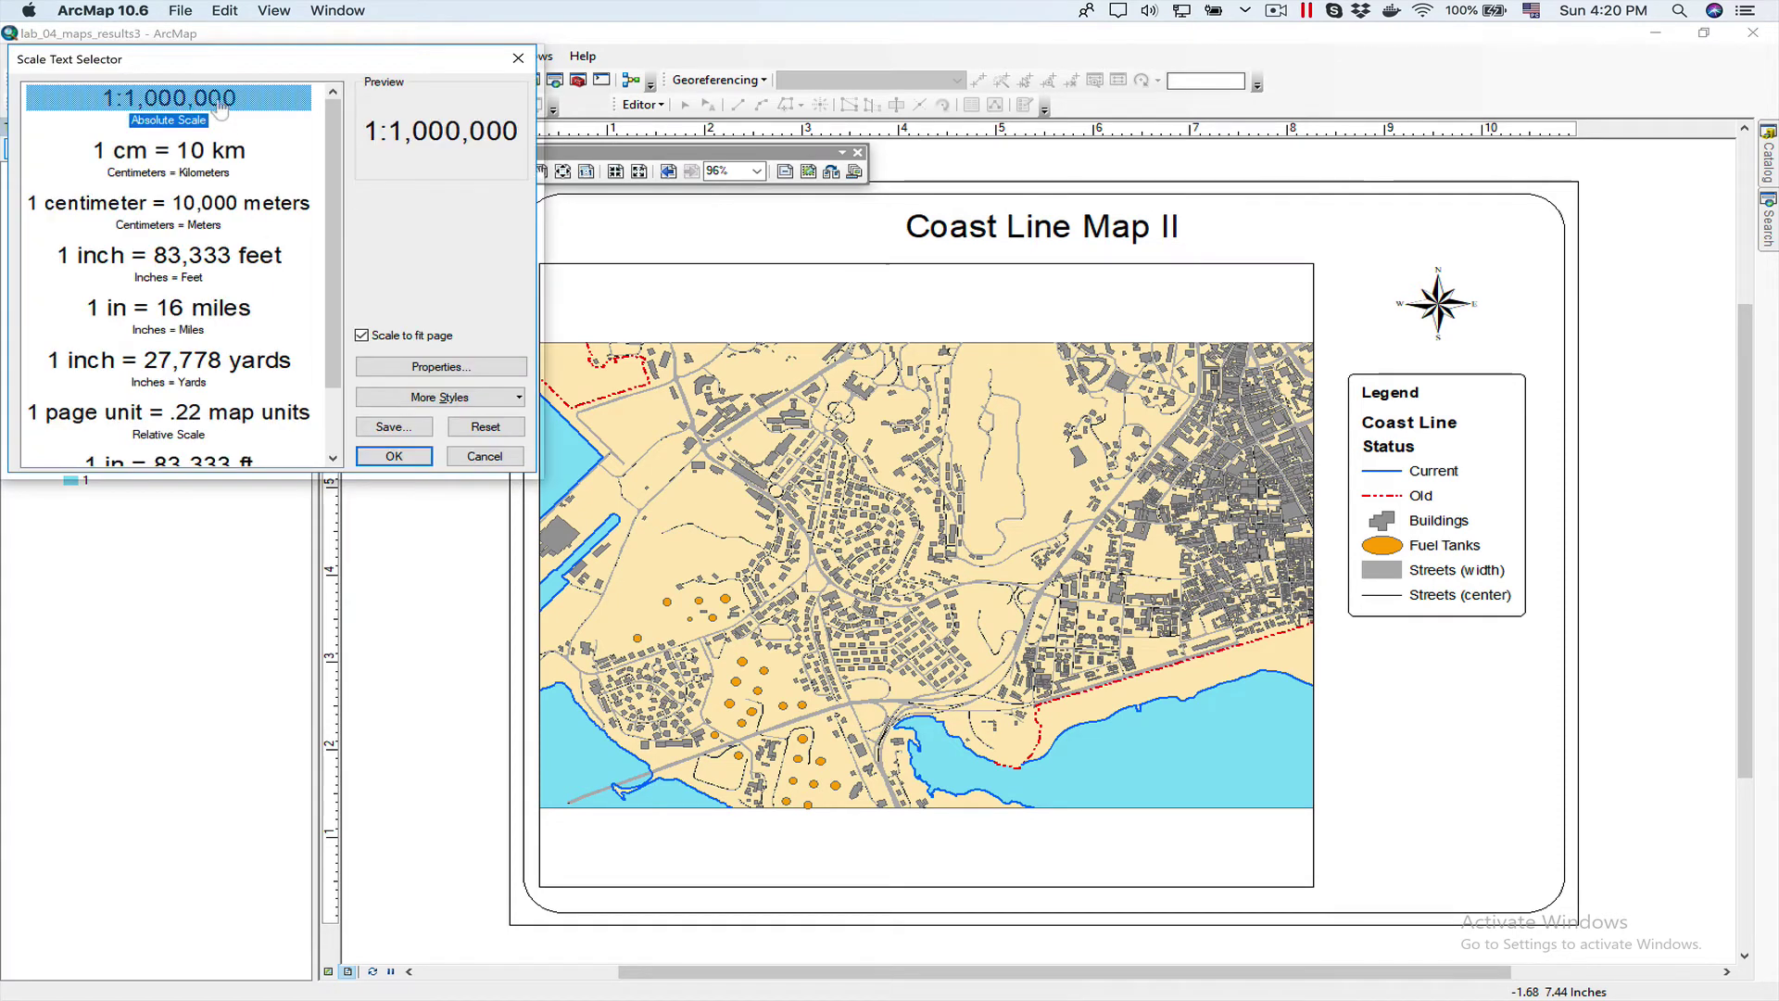
left_click(415, 457)
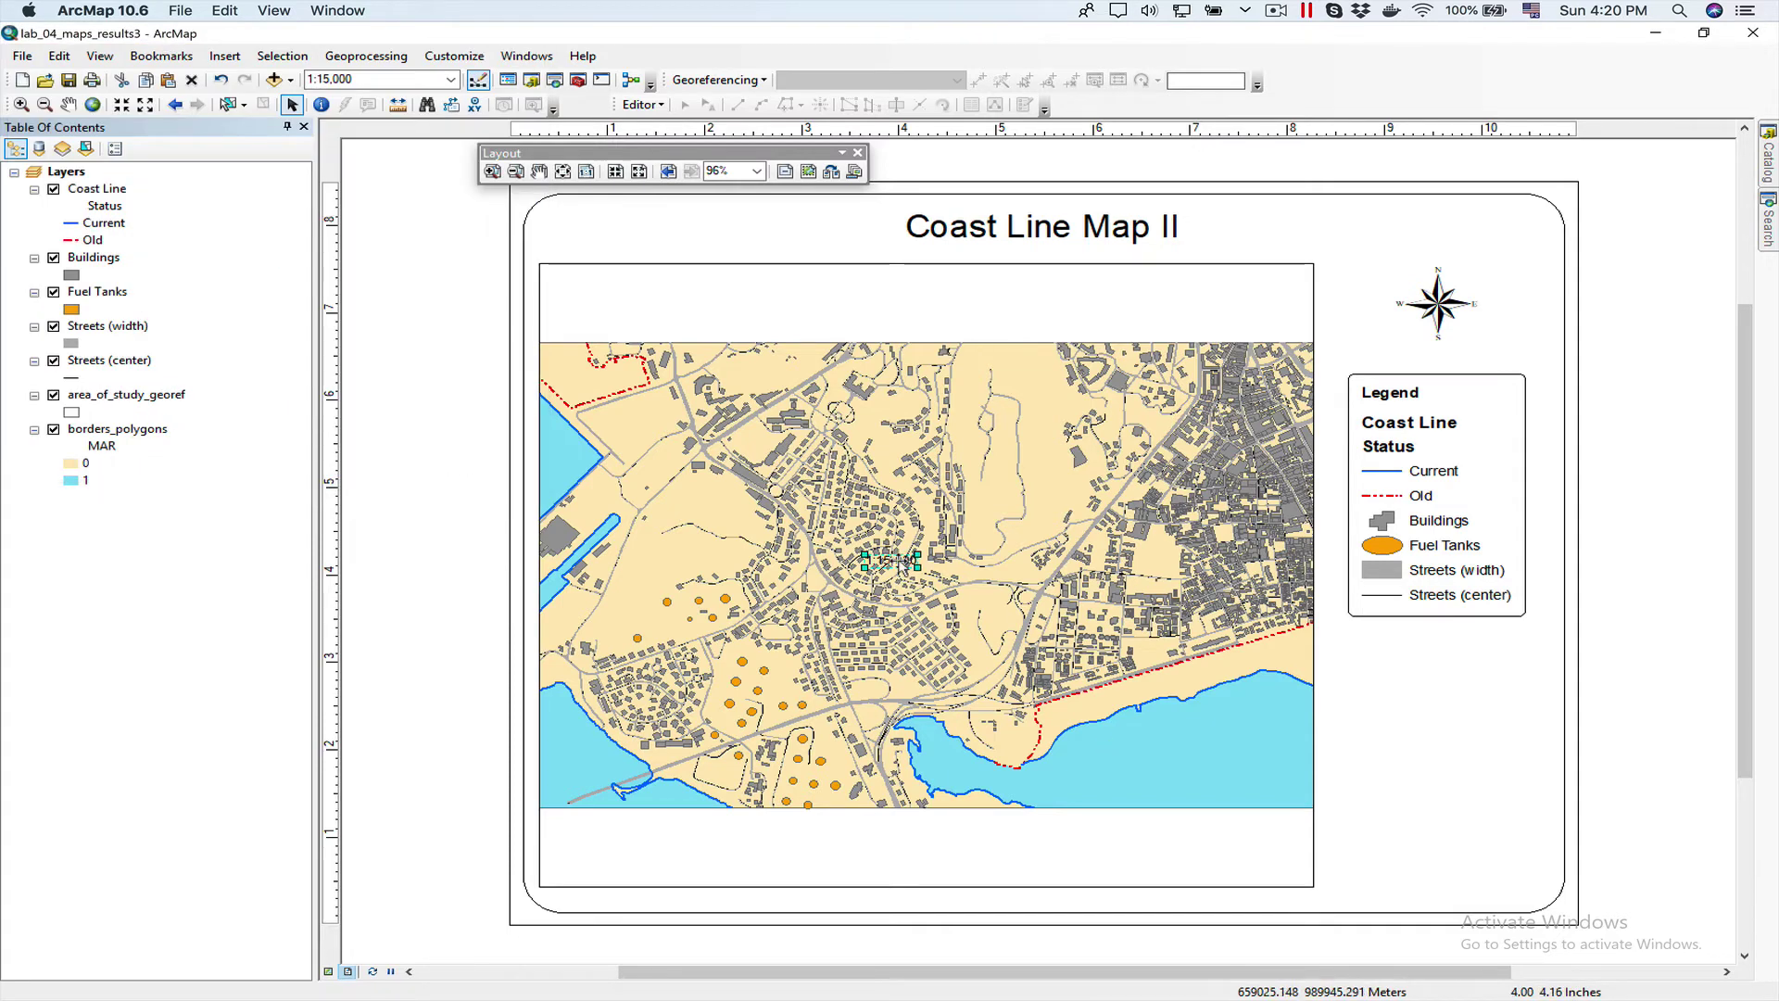
left_click_drag(904, 567, 1461, 678)
- Set the scale text's font size to 12
right_click(1460, 677)
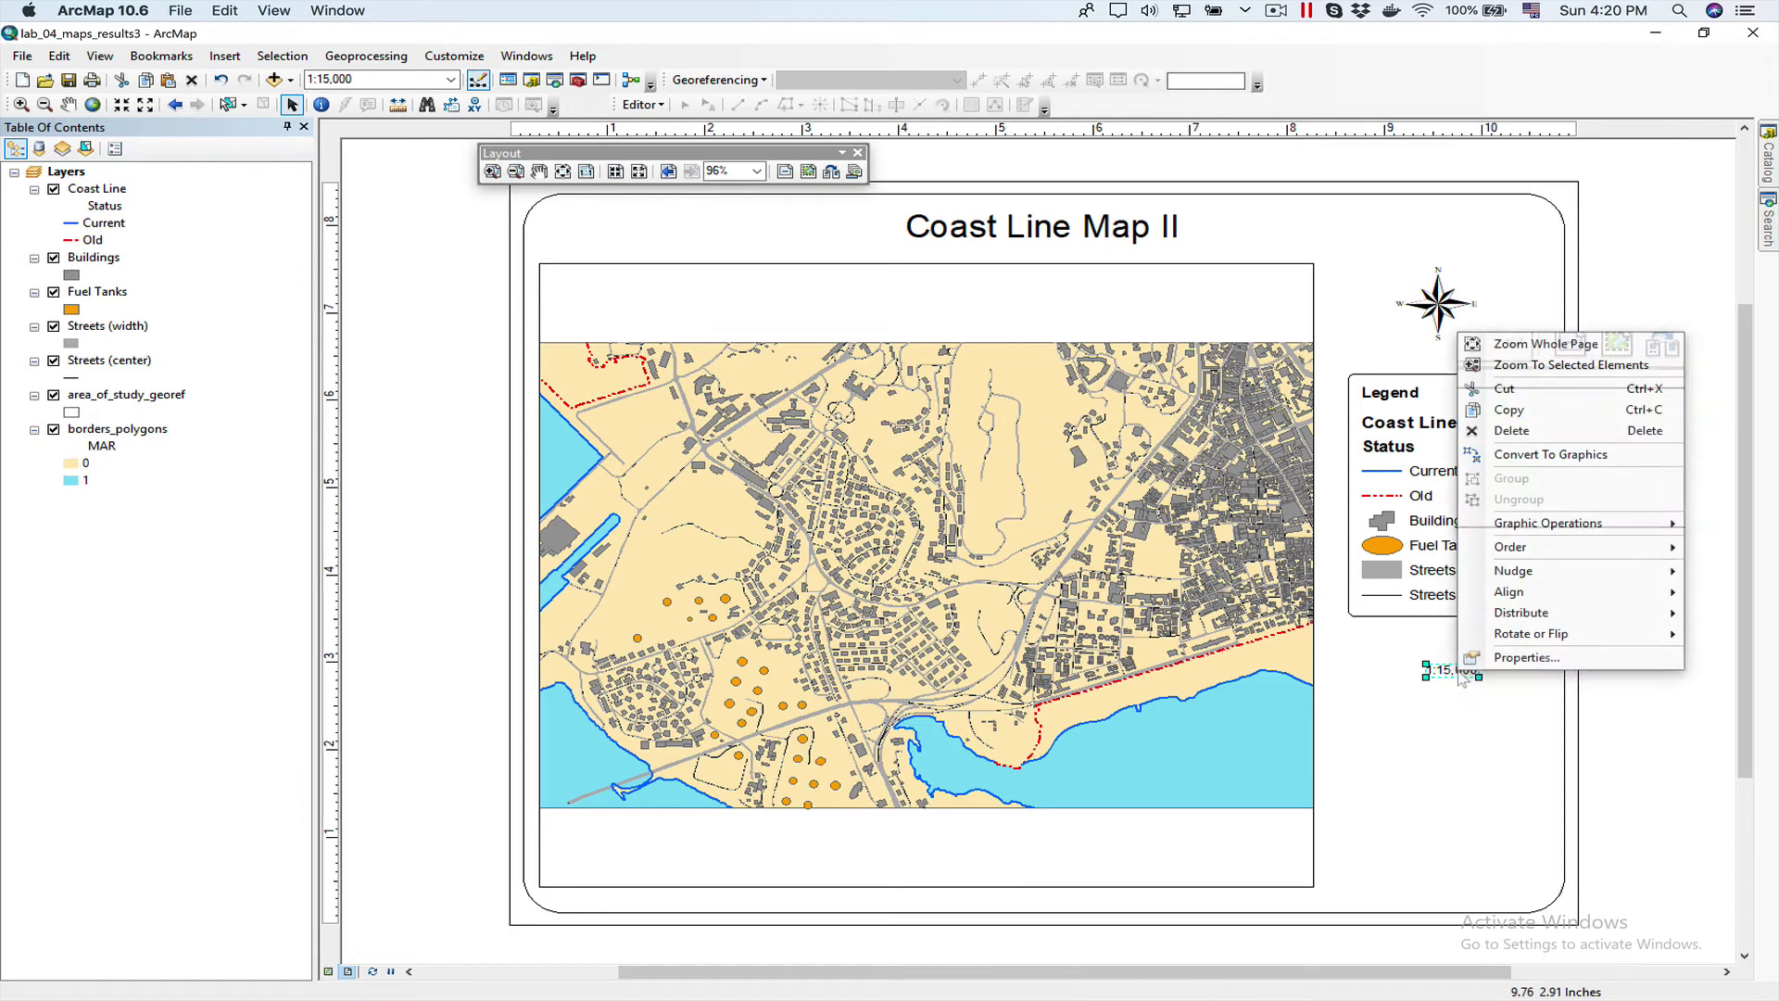
left_click(1536, 660)
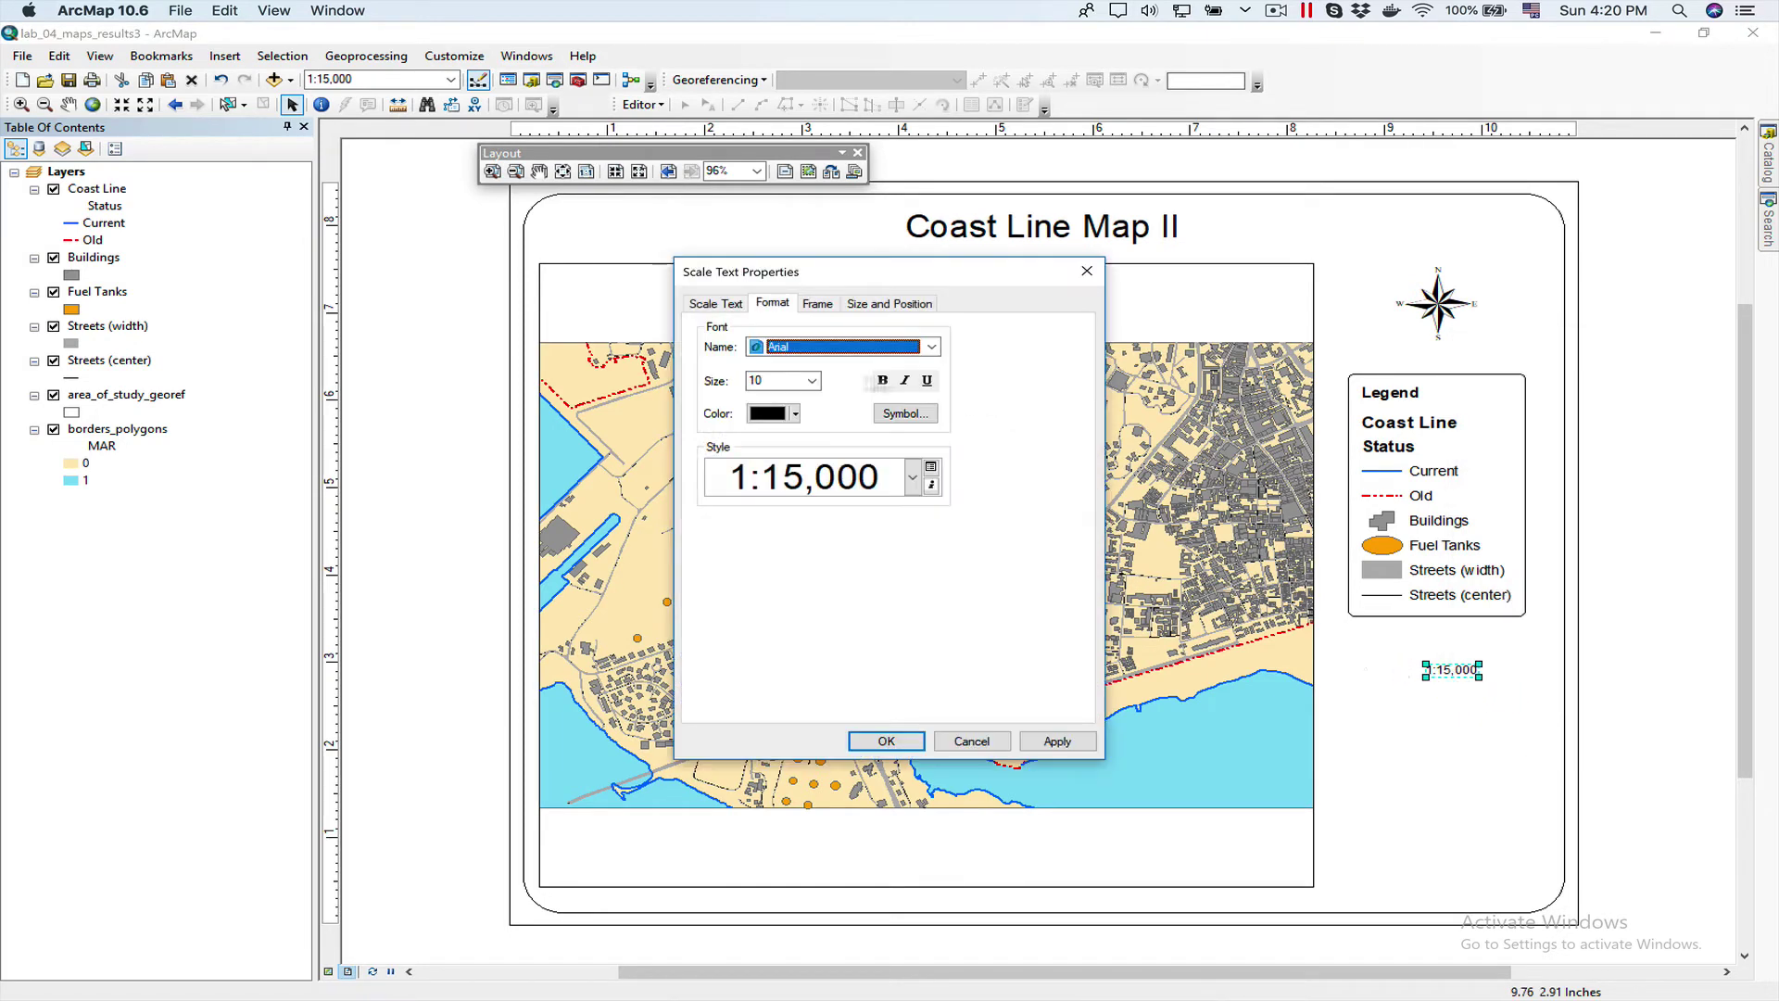
left_click(812, 380)
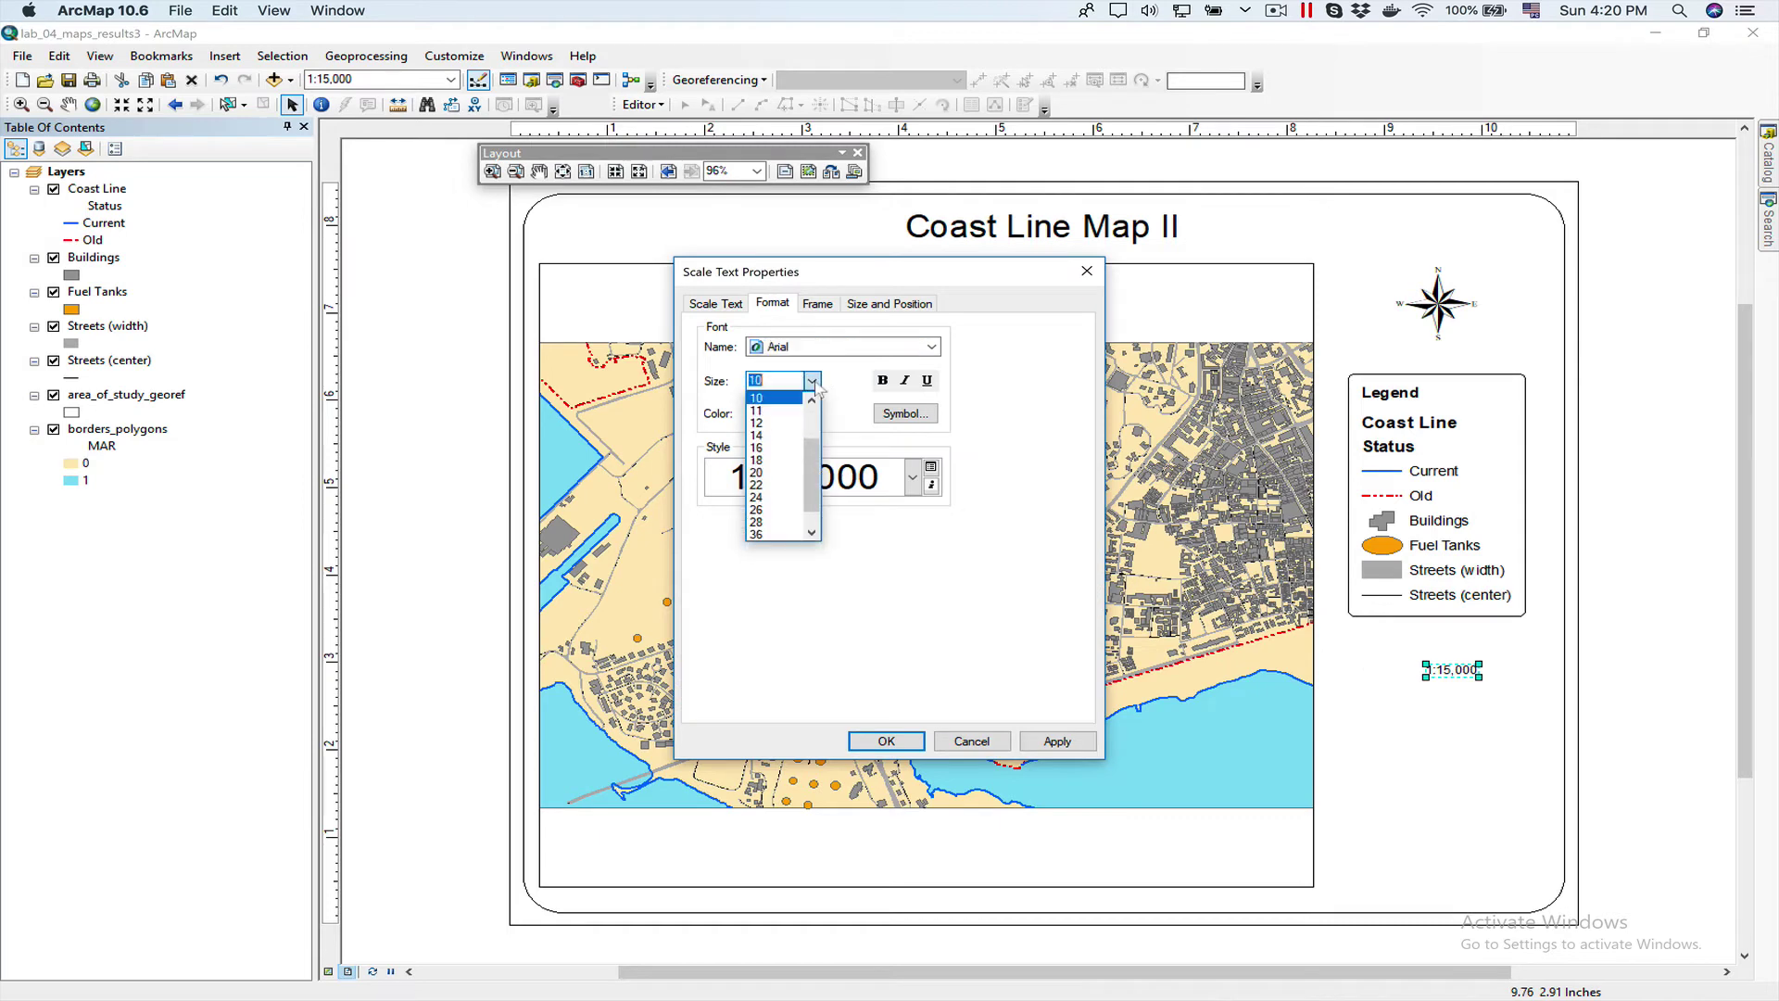
left_click(773, 423)
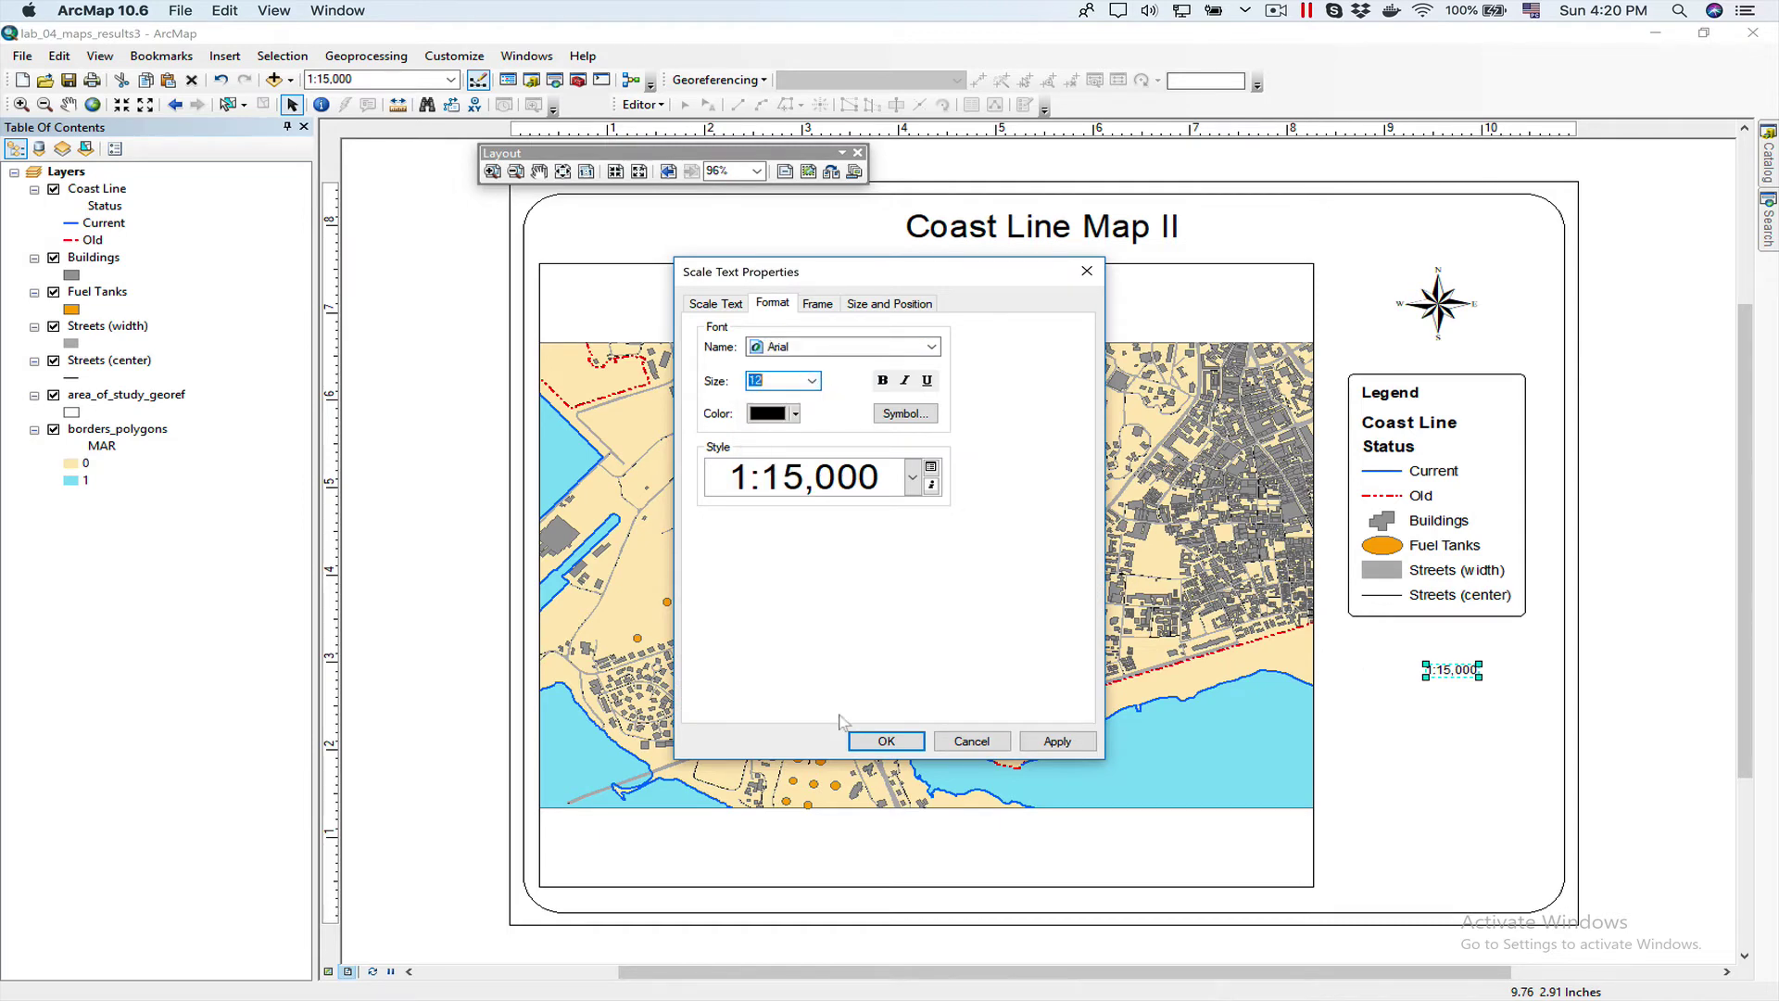
left_click(890, 742)
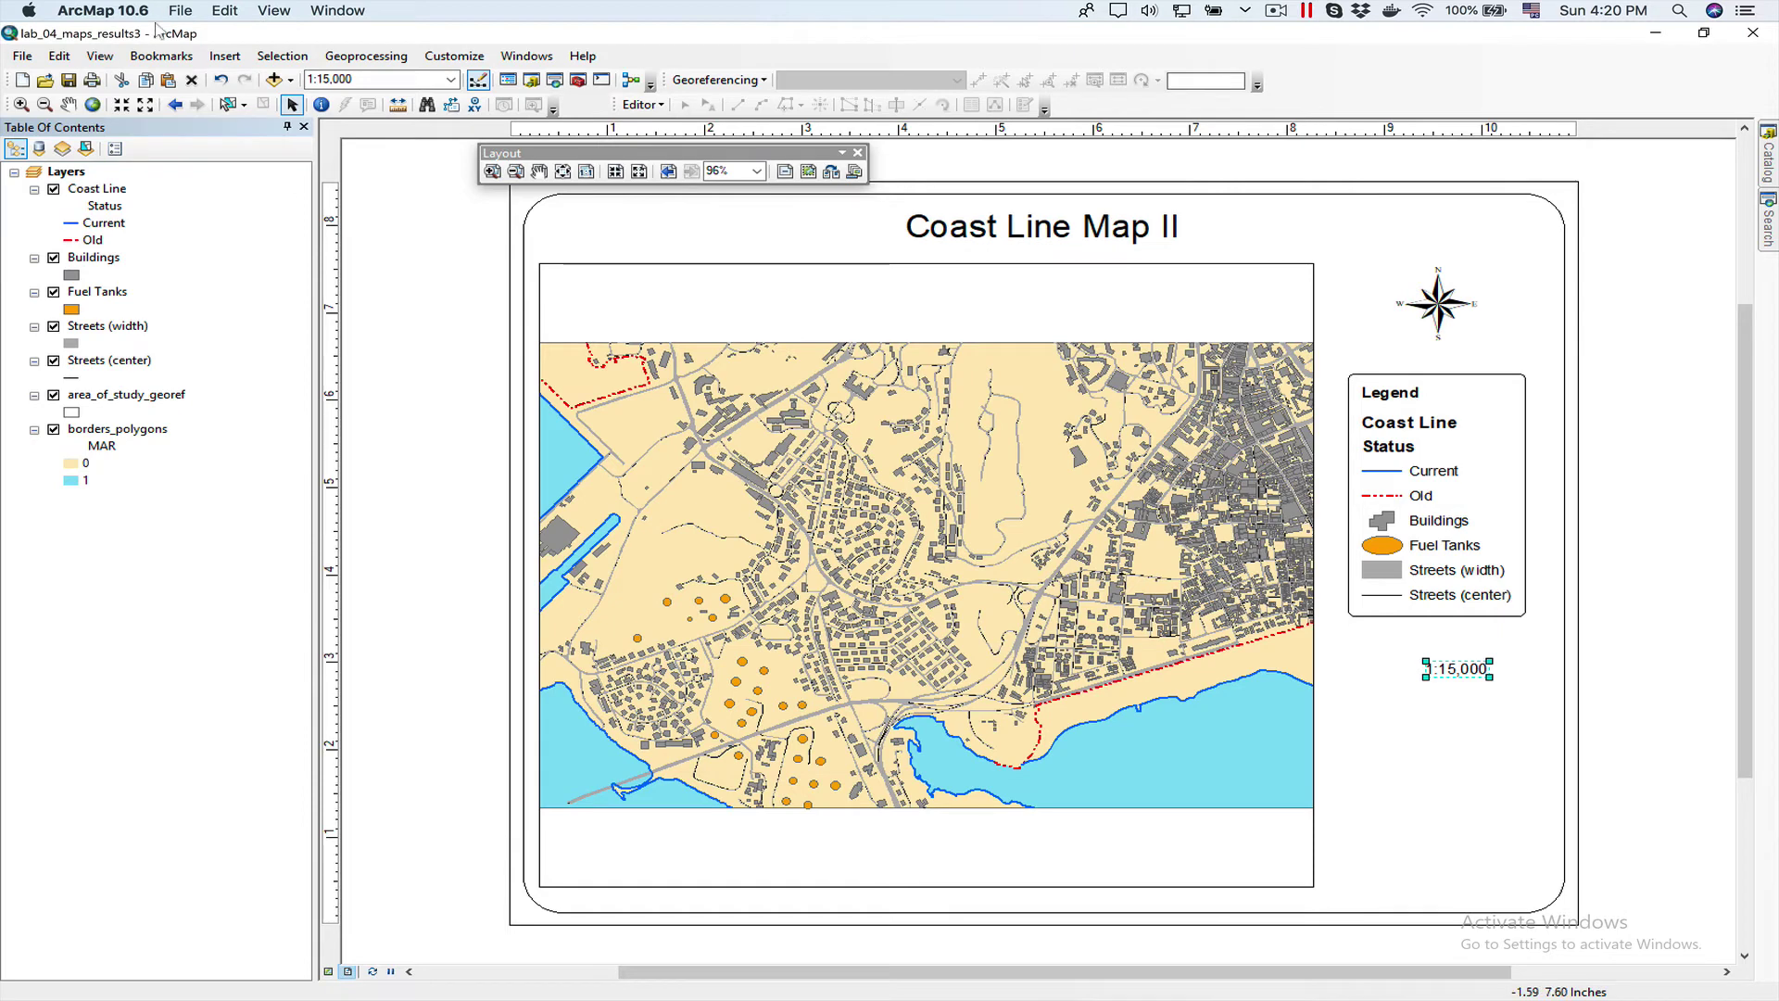
- Add a 'Scale' text label just above the 1:15,000 scale text
left_click(239, 59)
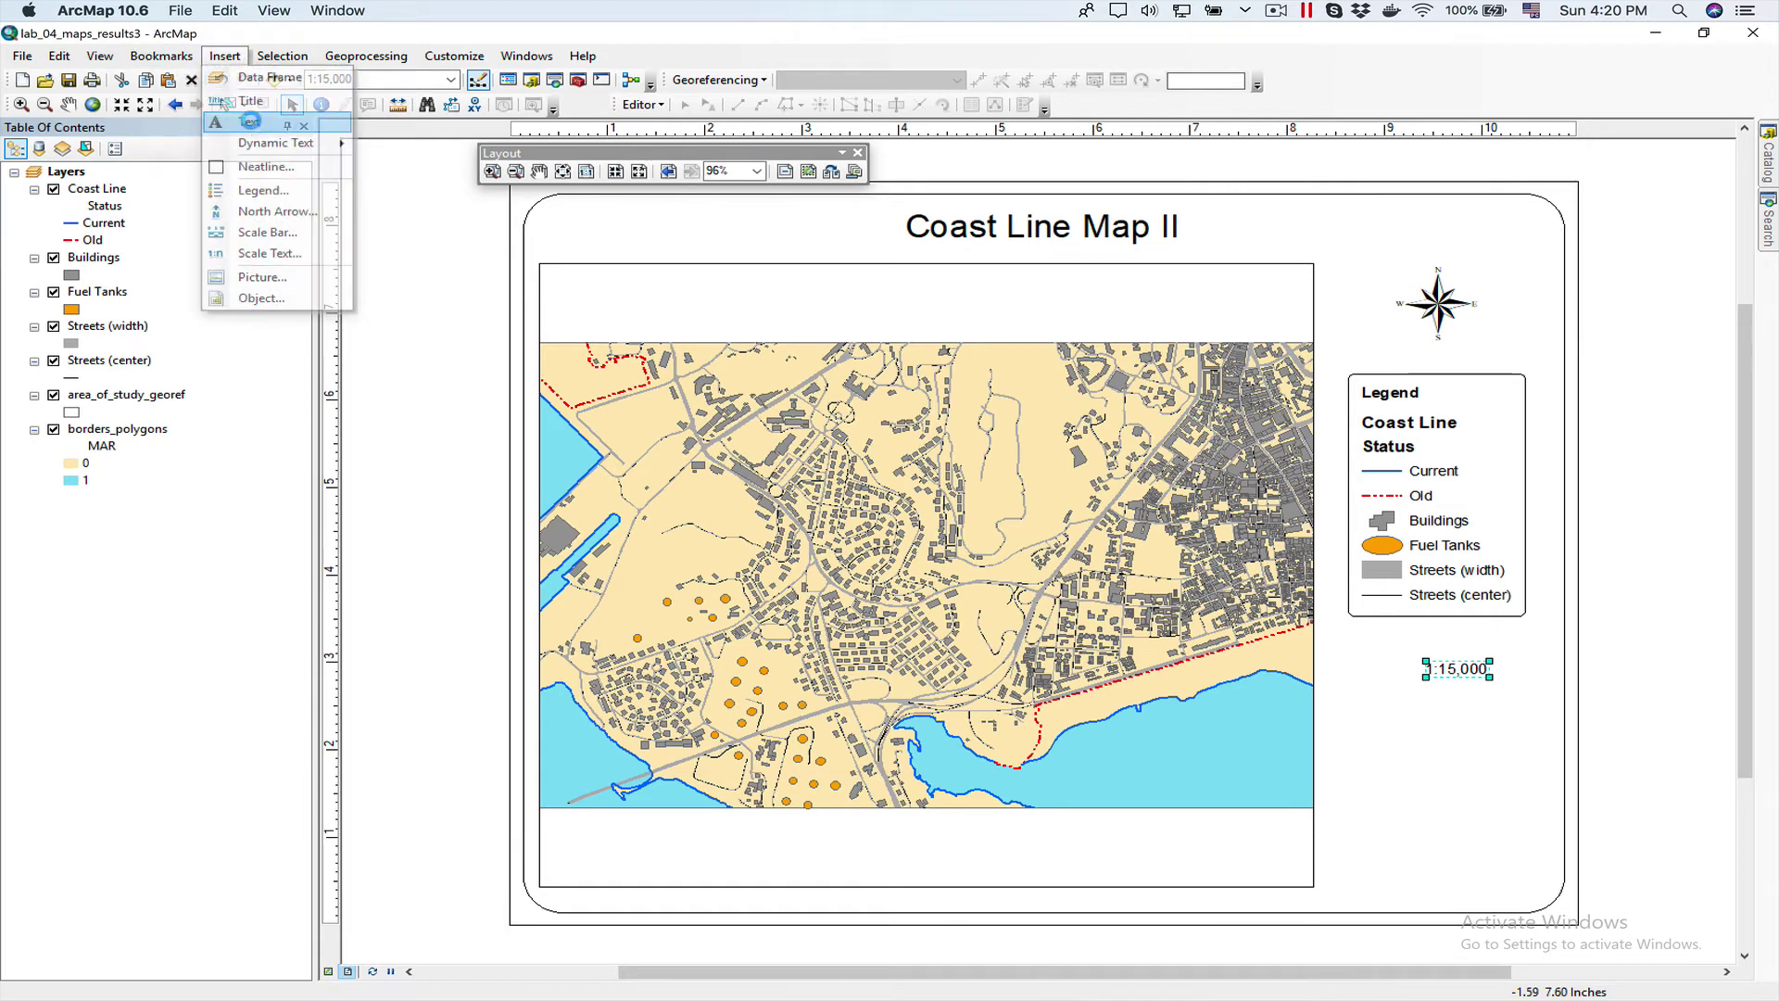
left_click(253, 122)
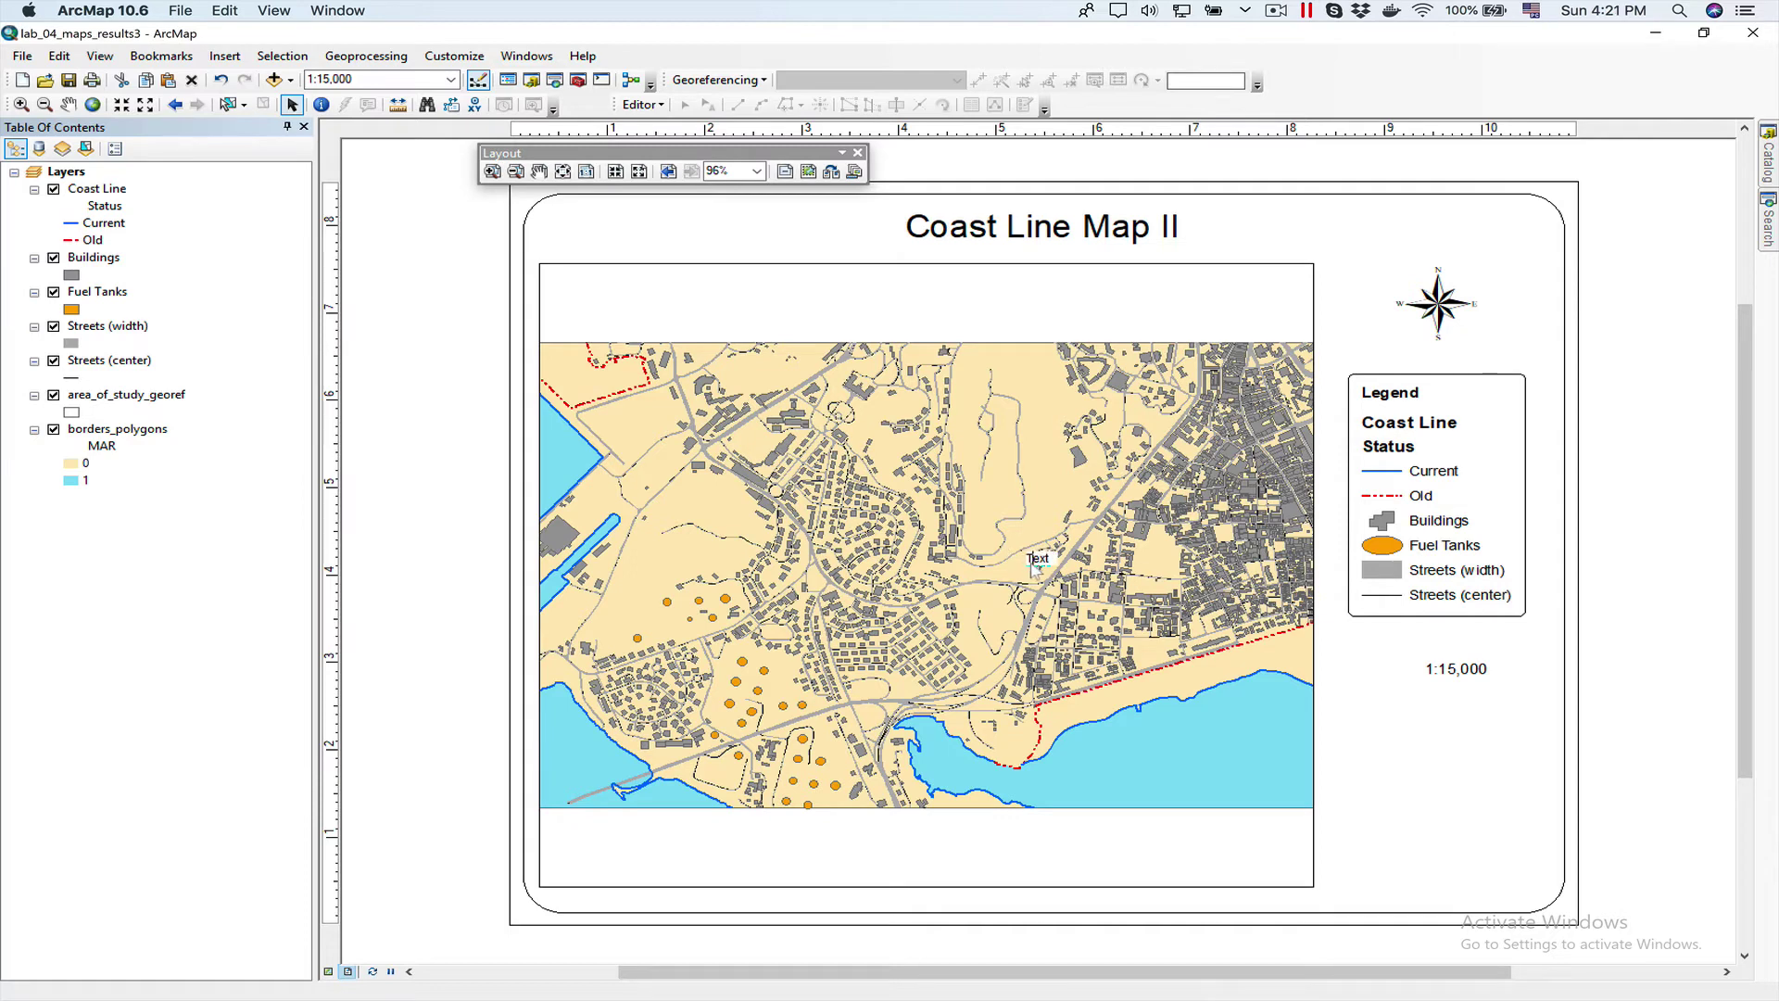
left_click_drag(1035, 564, 1451, 651)
double_click(1450, 649)
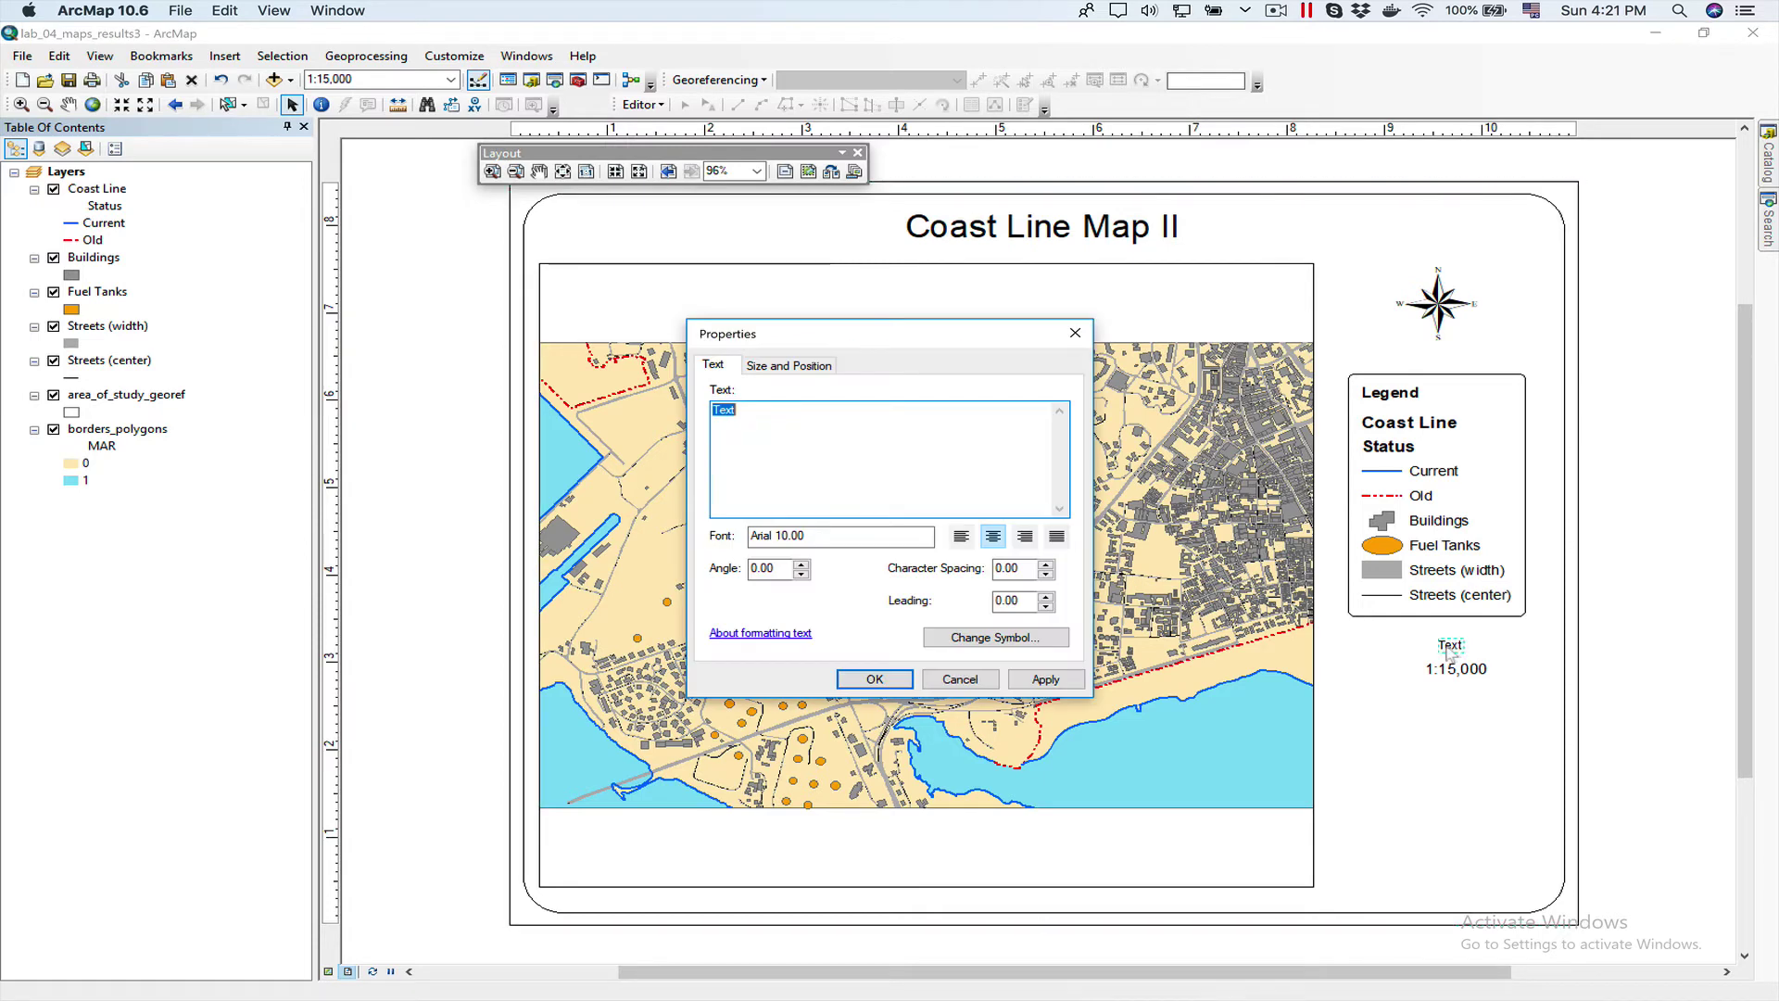
type("Scale")
left_click(889, 681)
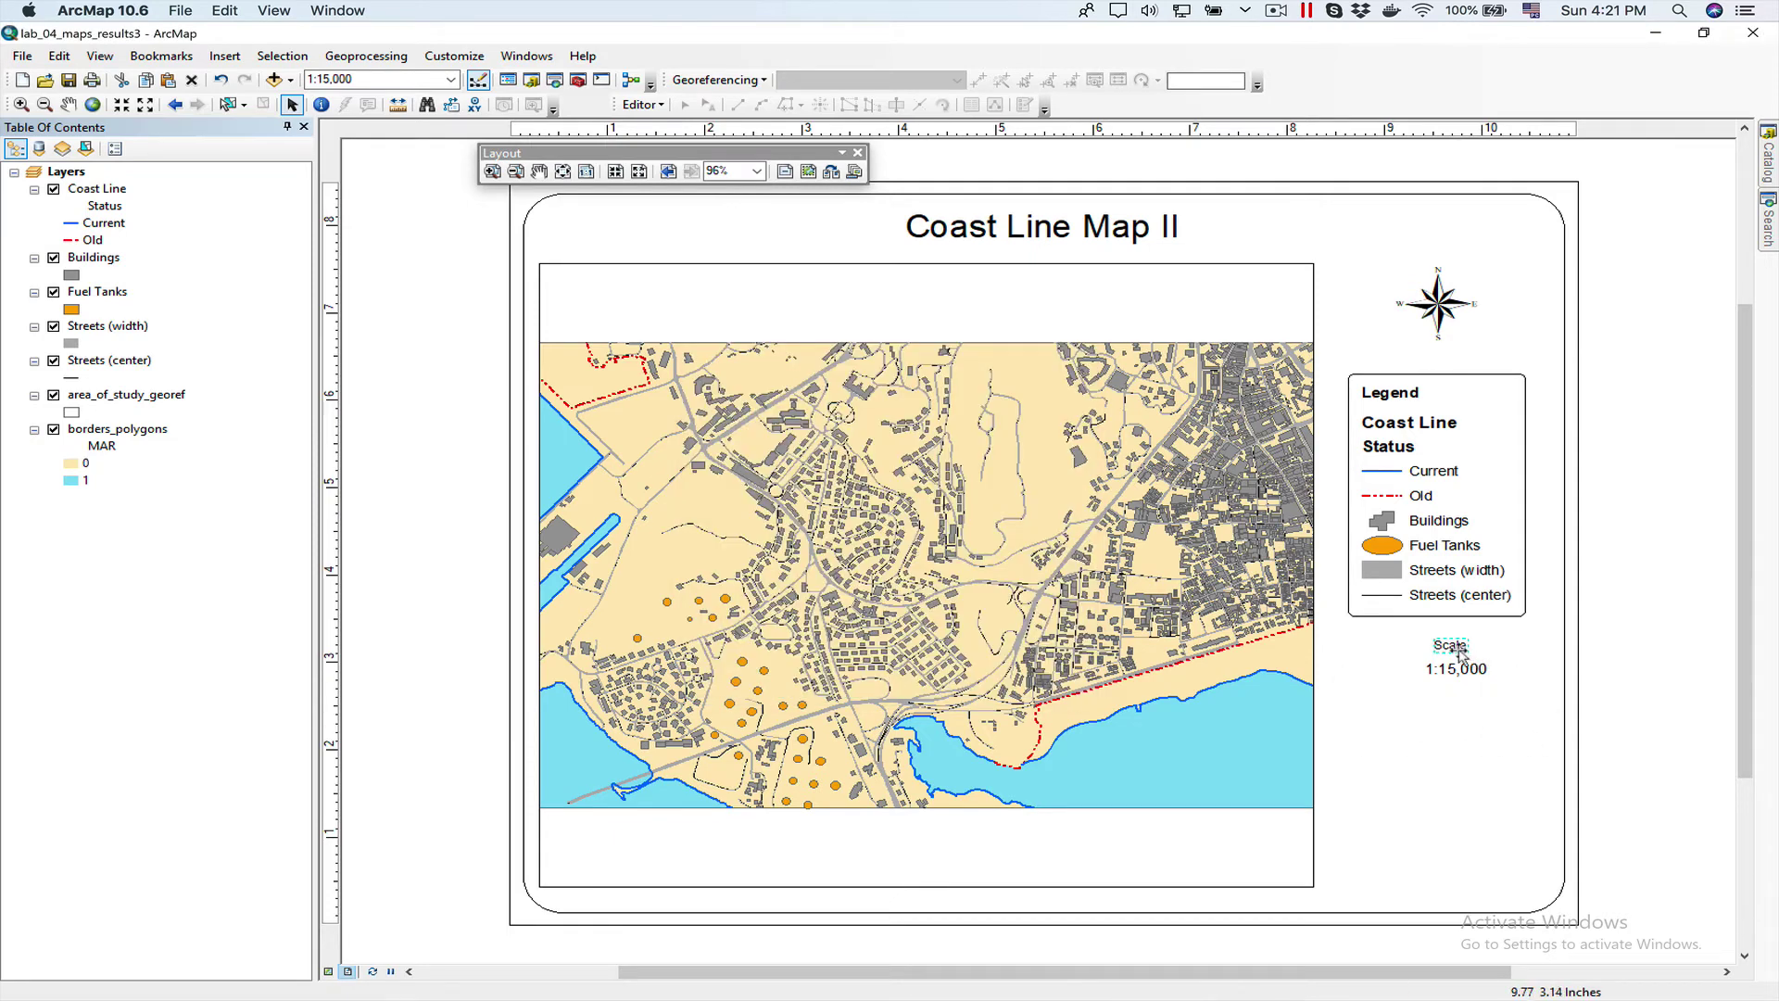
left_click_drag(1457, 654, 1461, 656)
- Center-align the 'Scale' label with the scale text and group the two elements
left_click(1465, 670)
right_click(1461, 671)
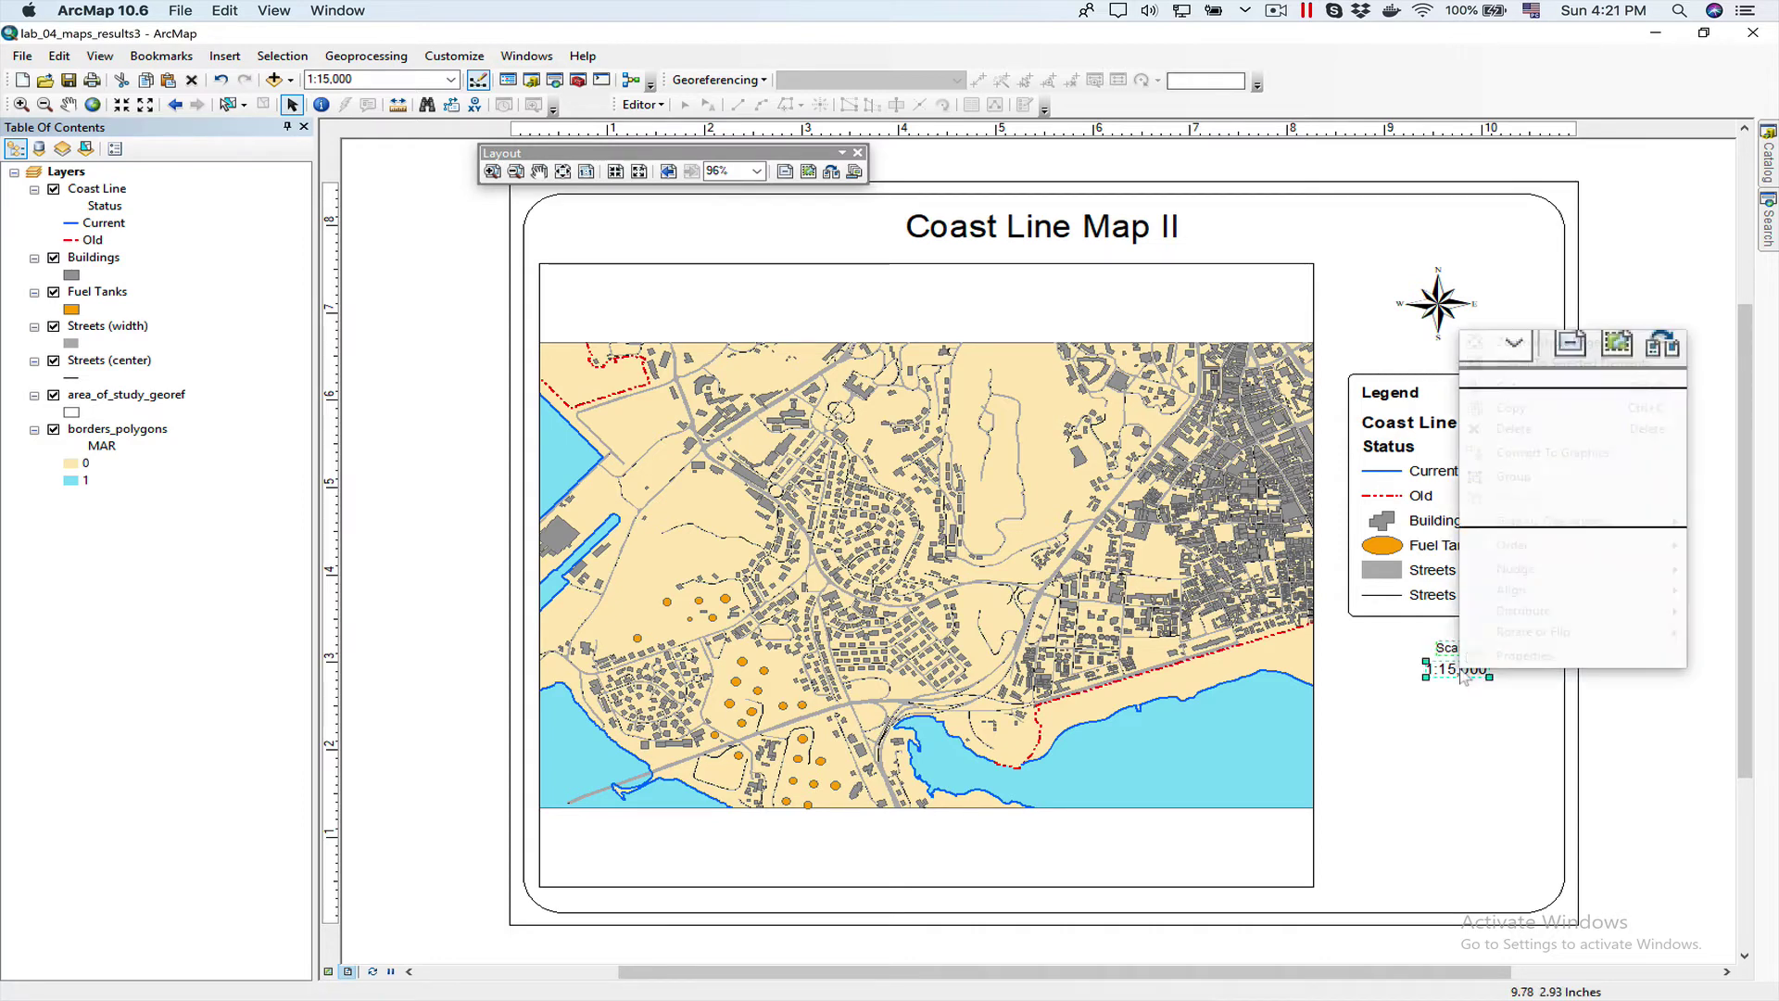
mouse_move(1524, 592)
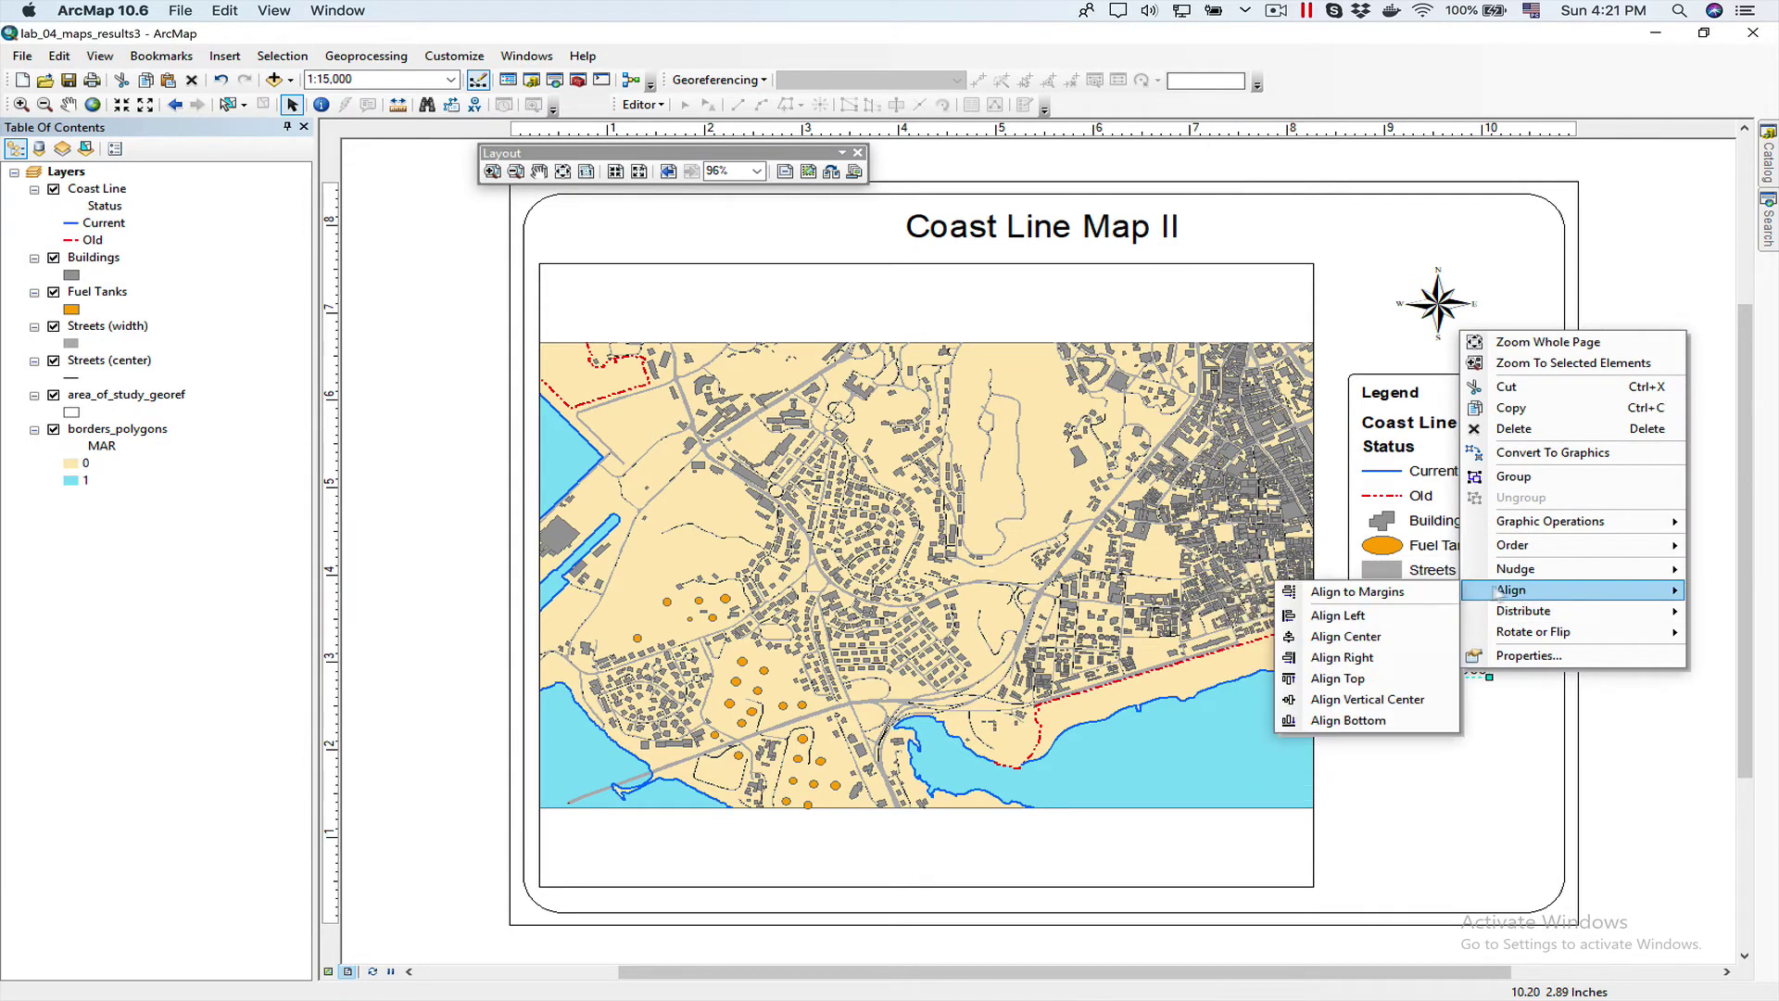
left_click(1353, 638)
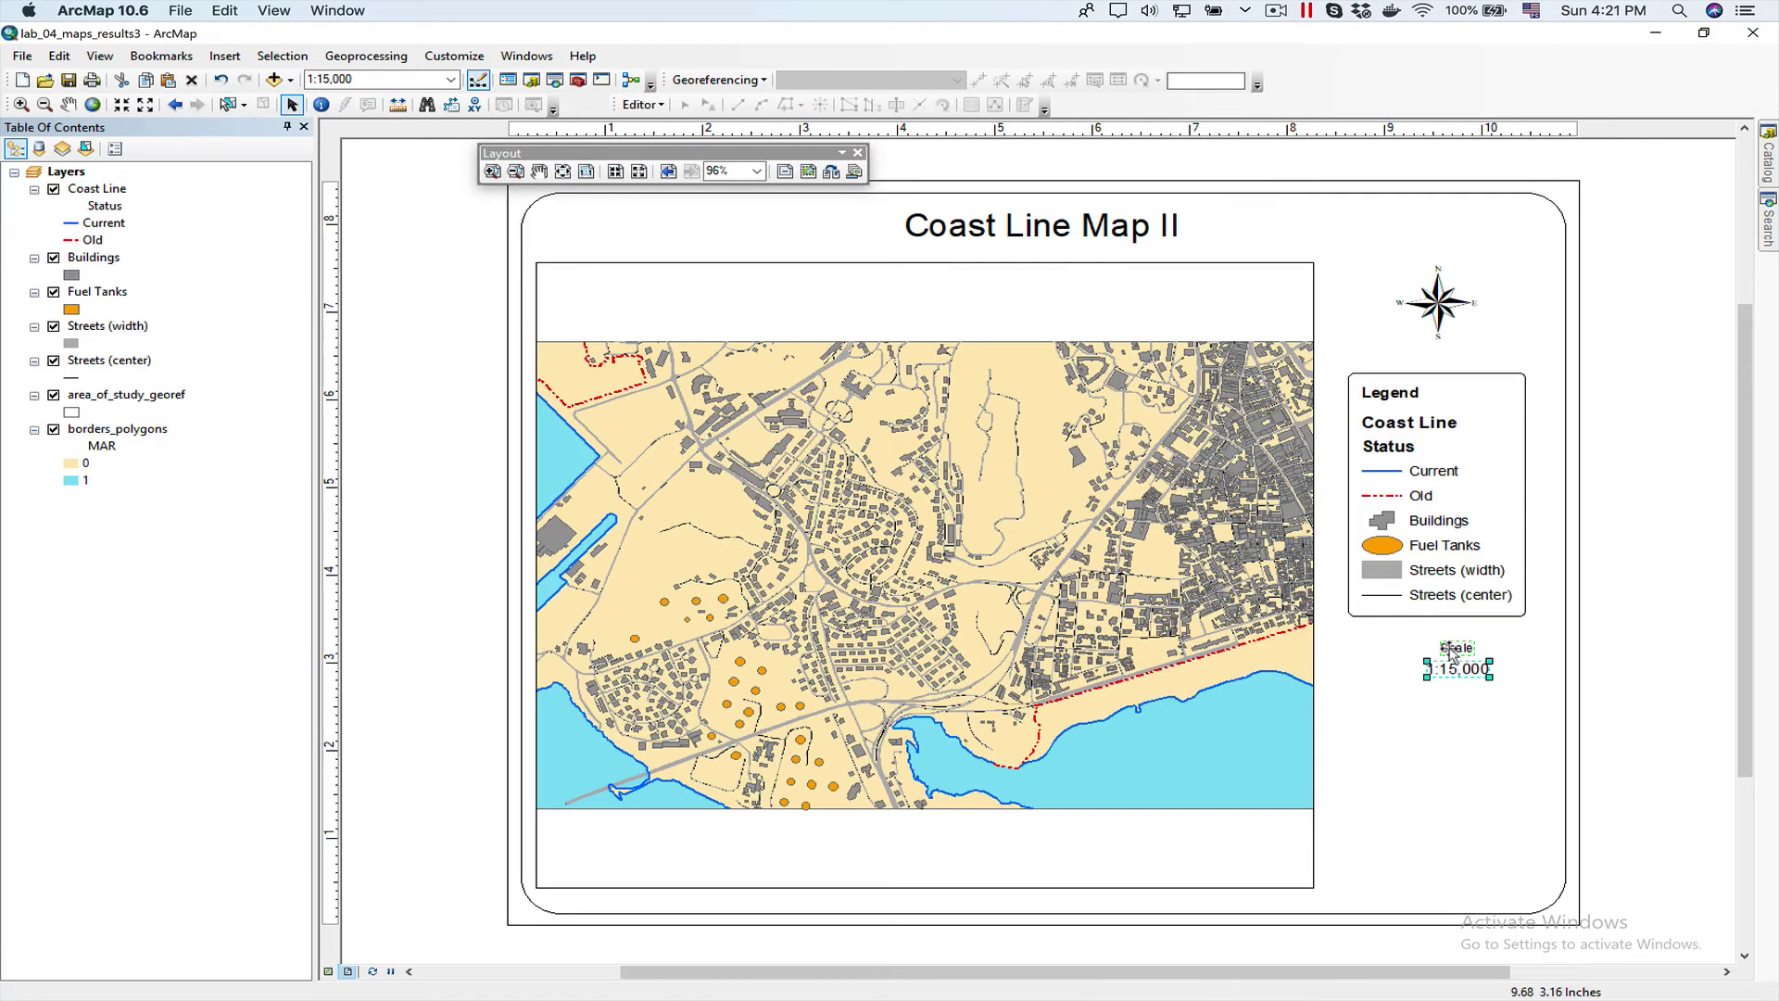
right_click(1453, 651)
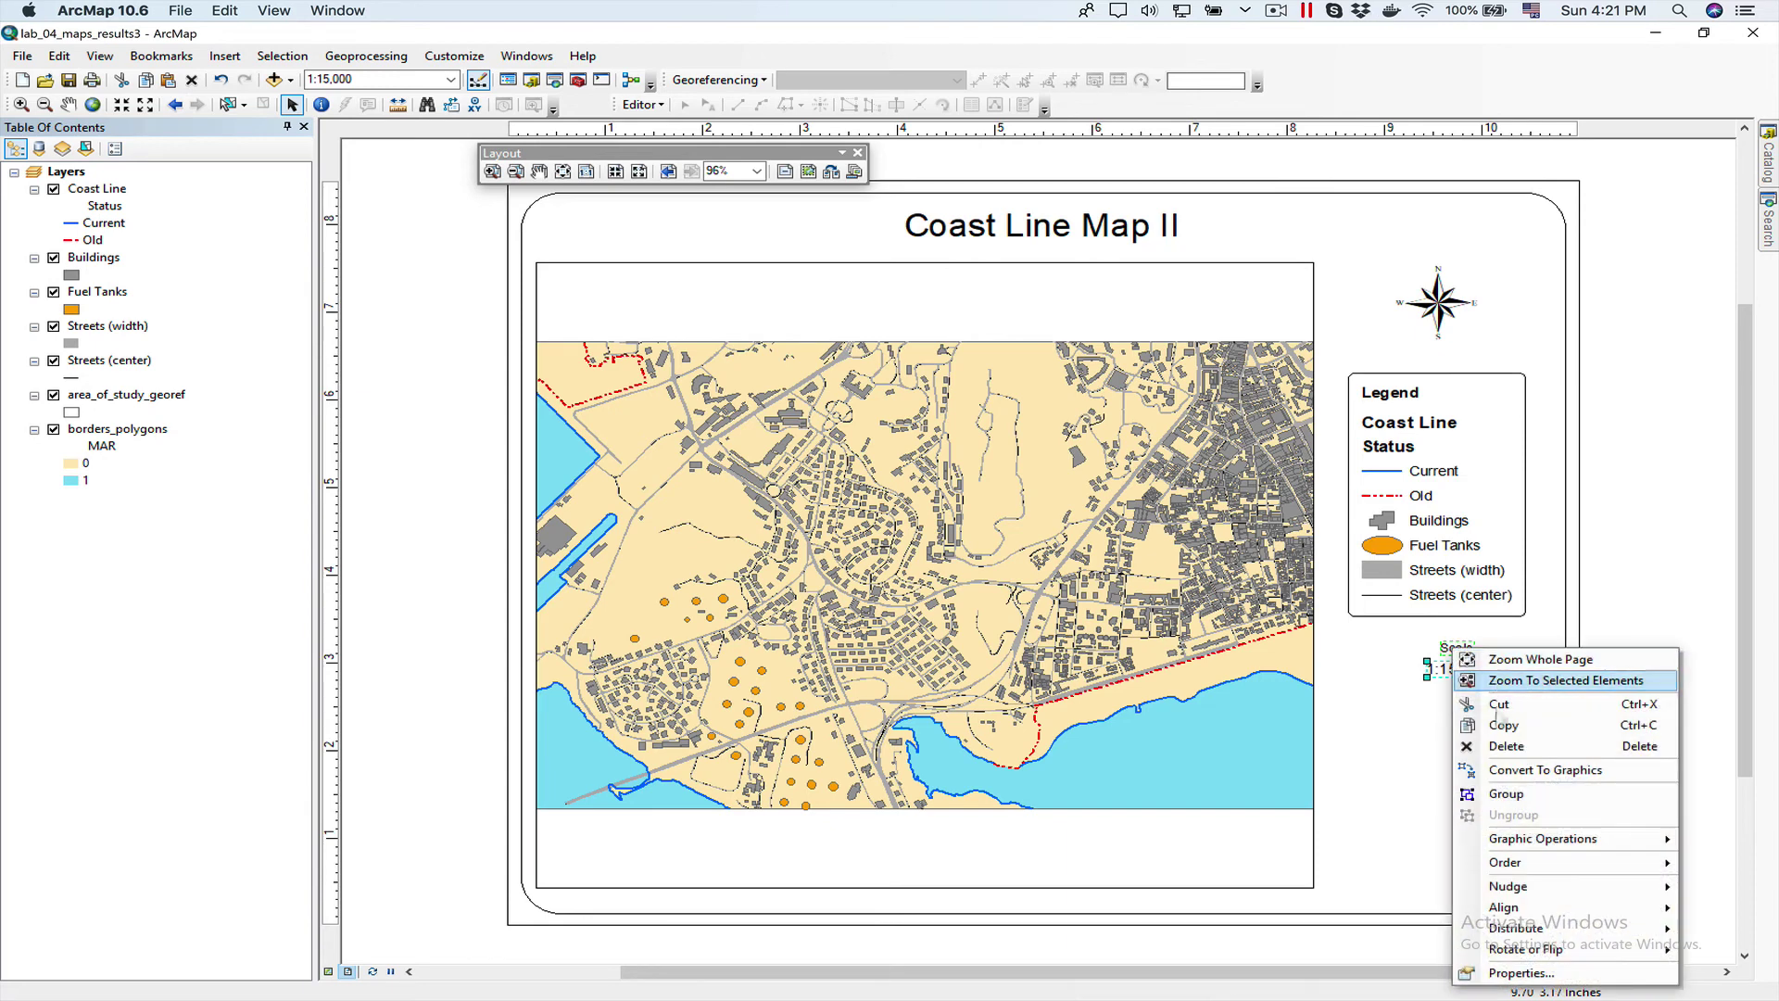
left_click(1518, 796)
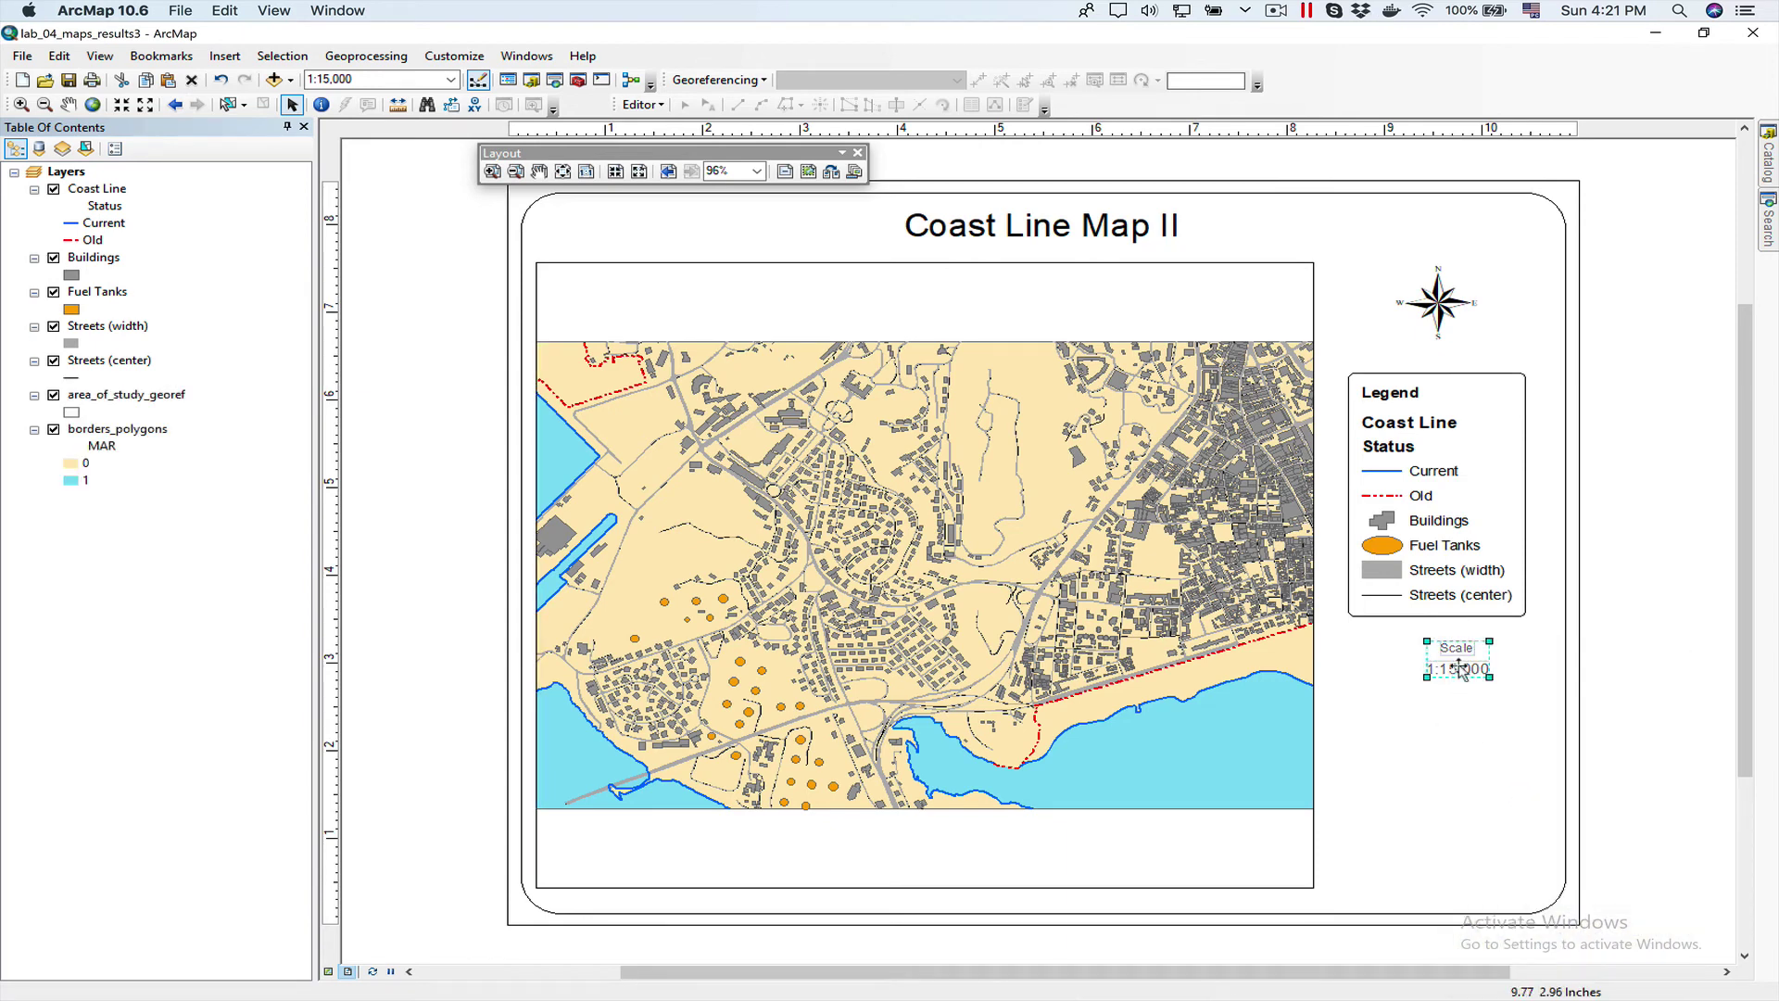
left_click_drag(1461, 667, 1453, 660)
- Enter 12500 in the Map Scale box so the map and scale text read 1:12,500
left_click(382, 79)
type("1")
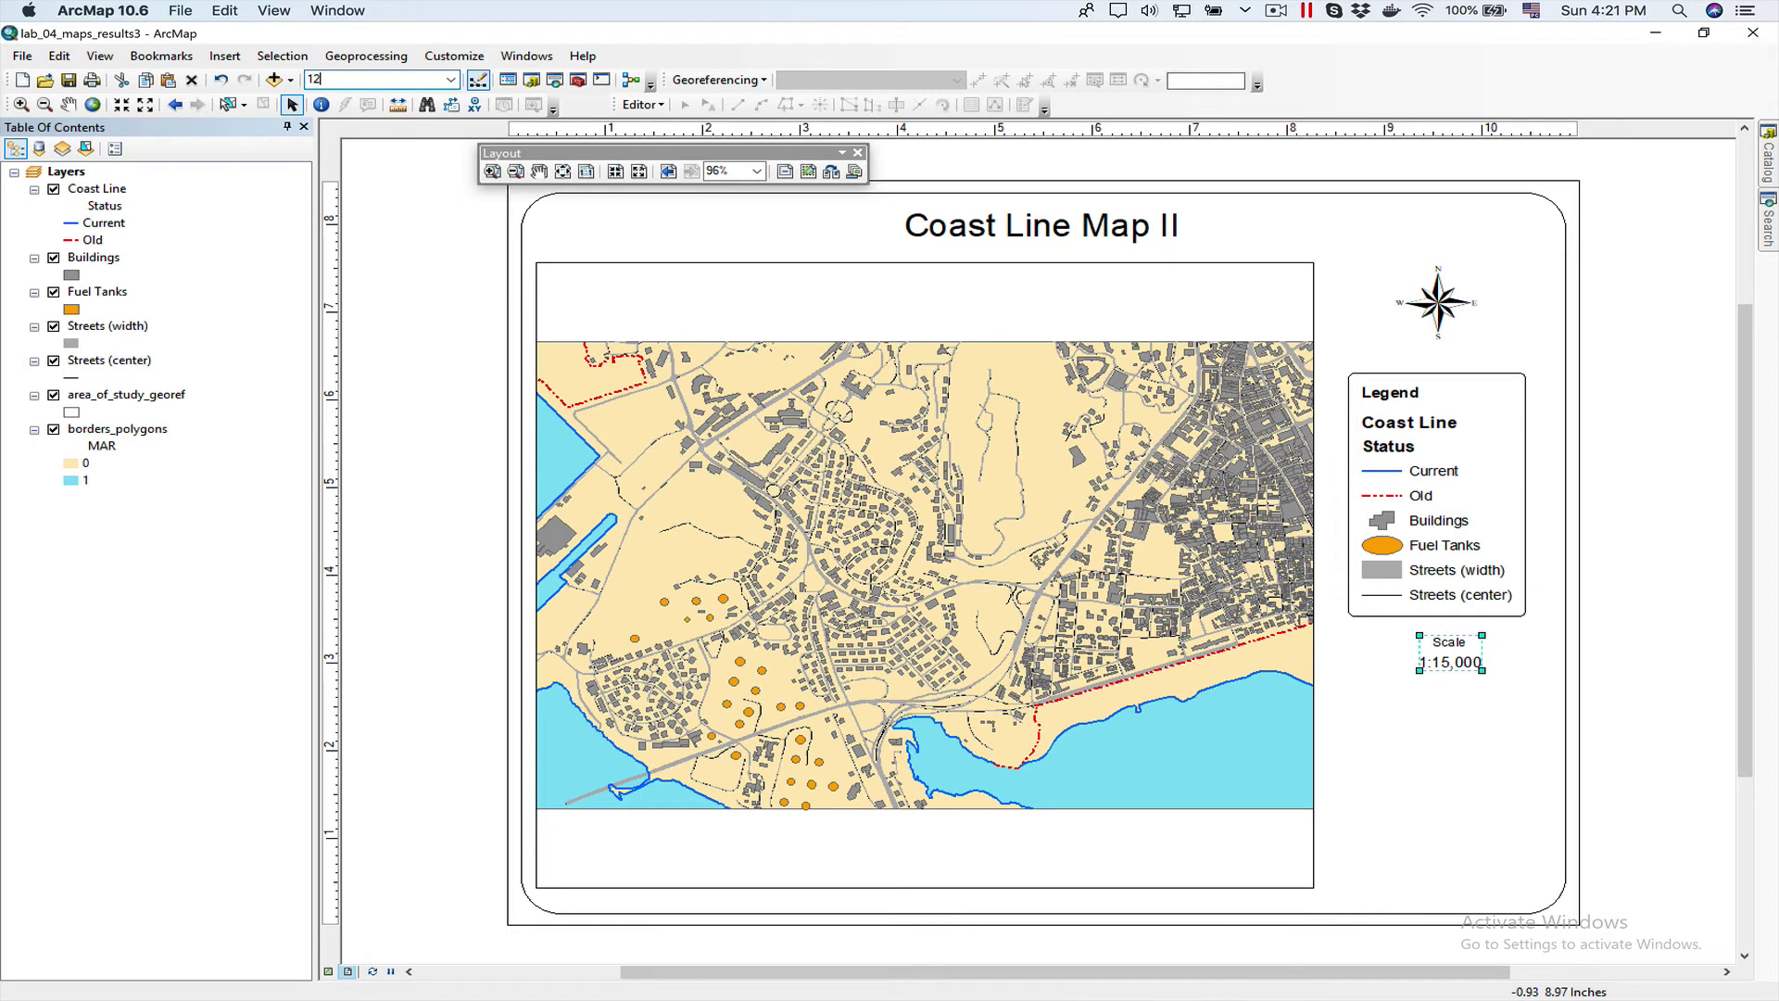
key("Return")
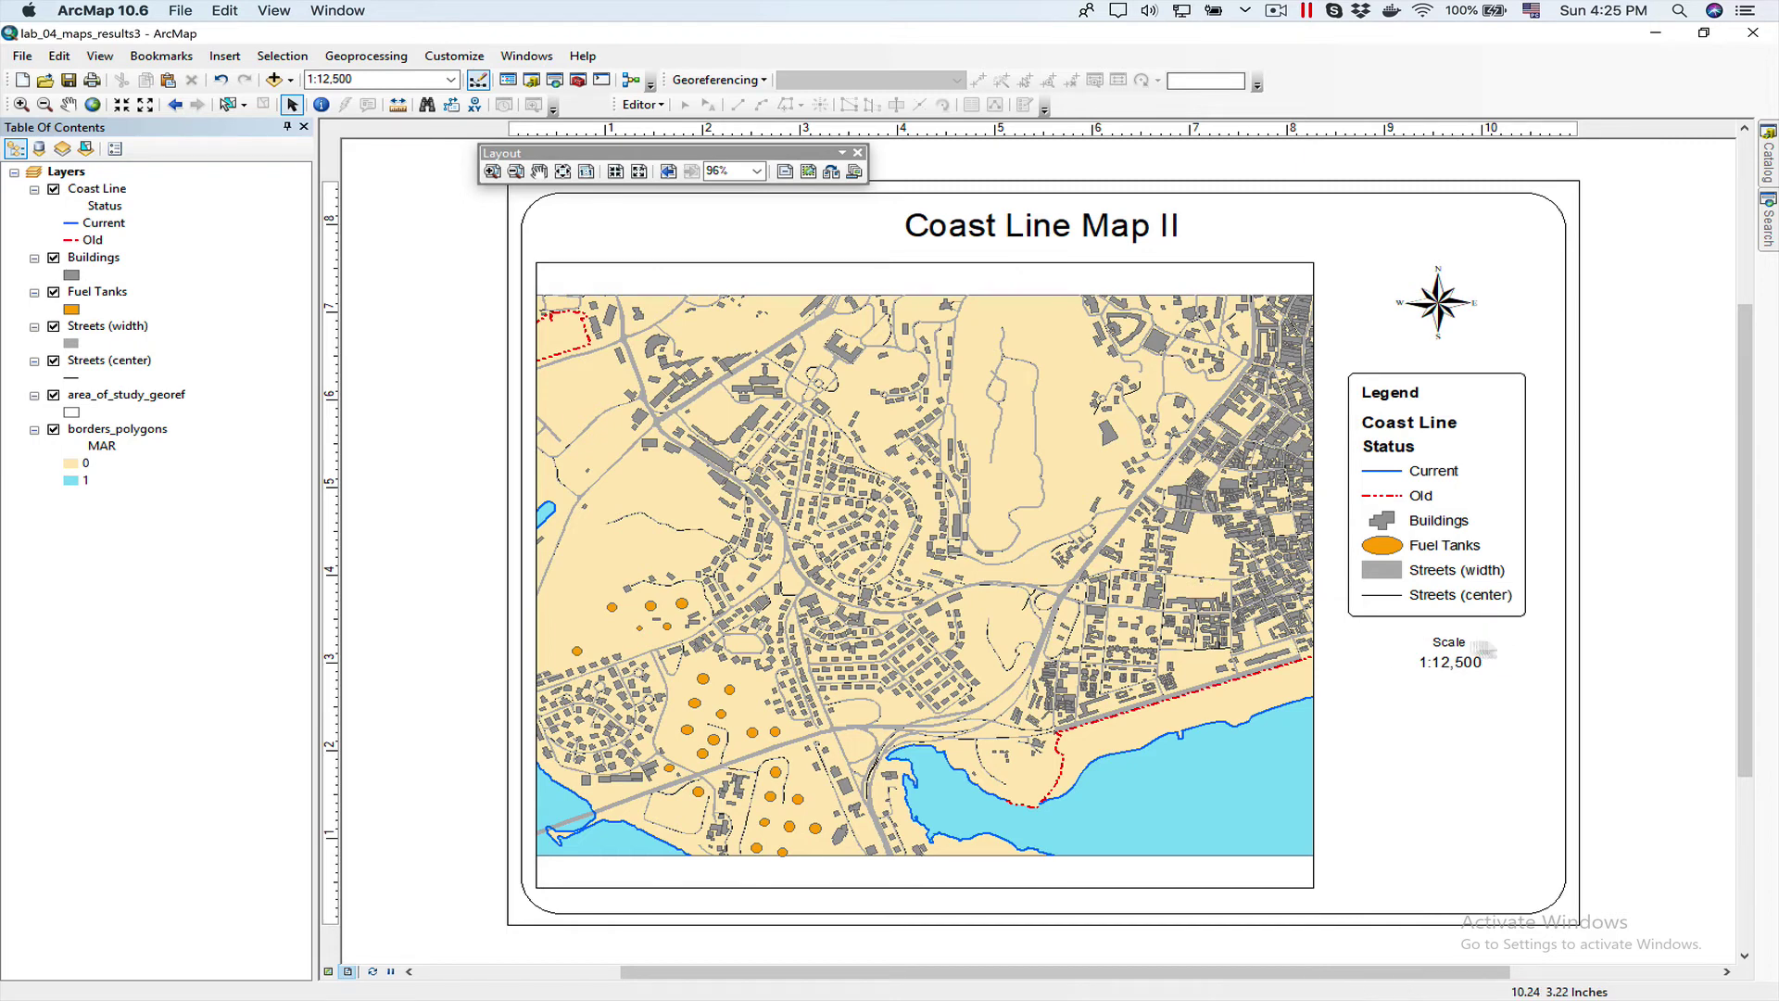
- Insert a coordinate system text block and move it to the lower right beside the map
left_click(226, 56)
mouse_move(297, 155)
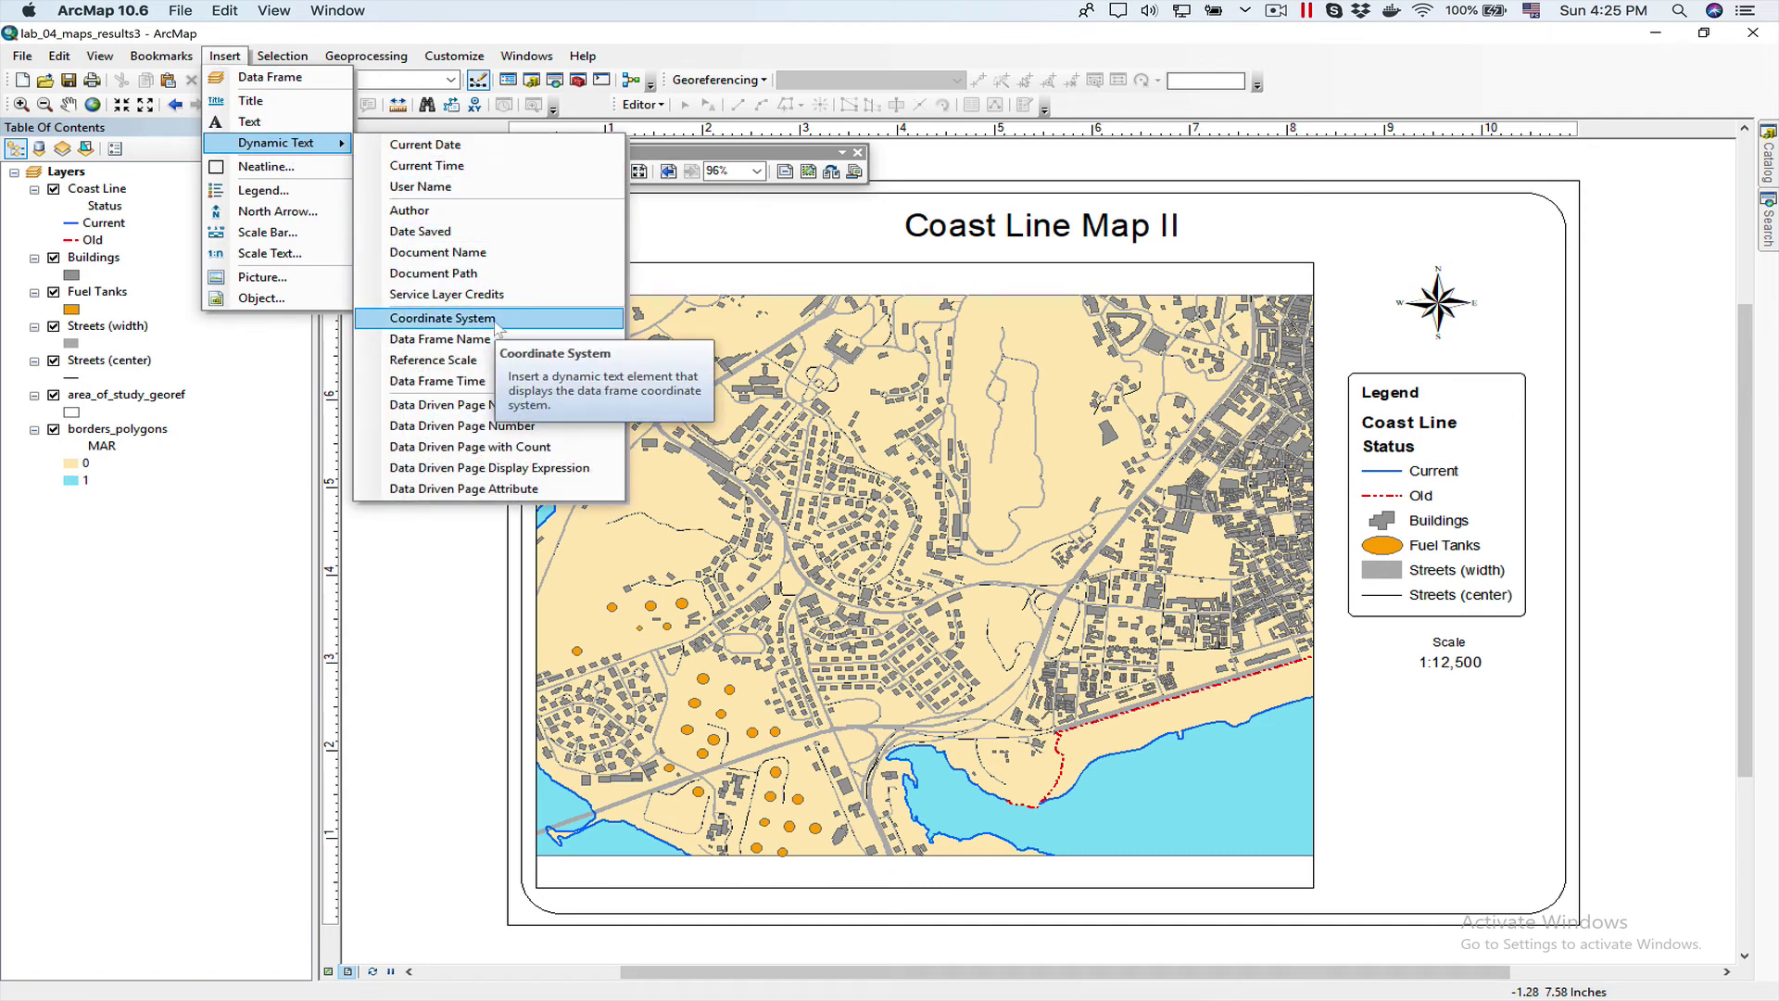
left_click(443, 318)
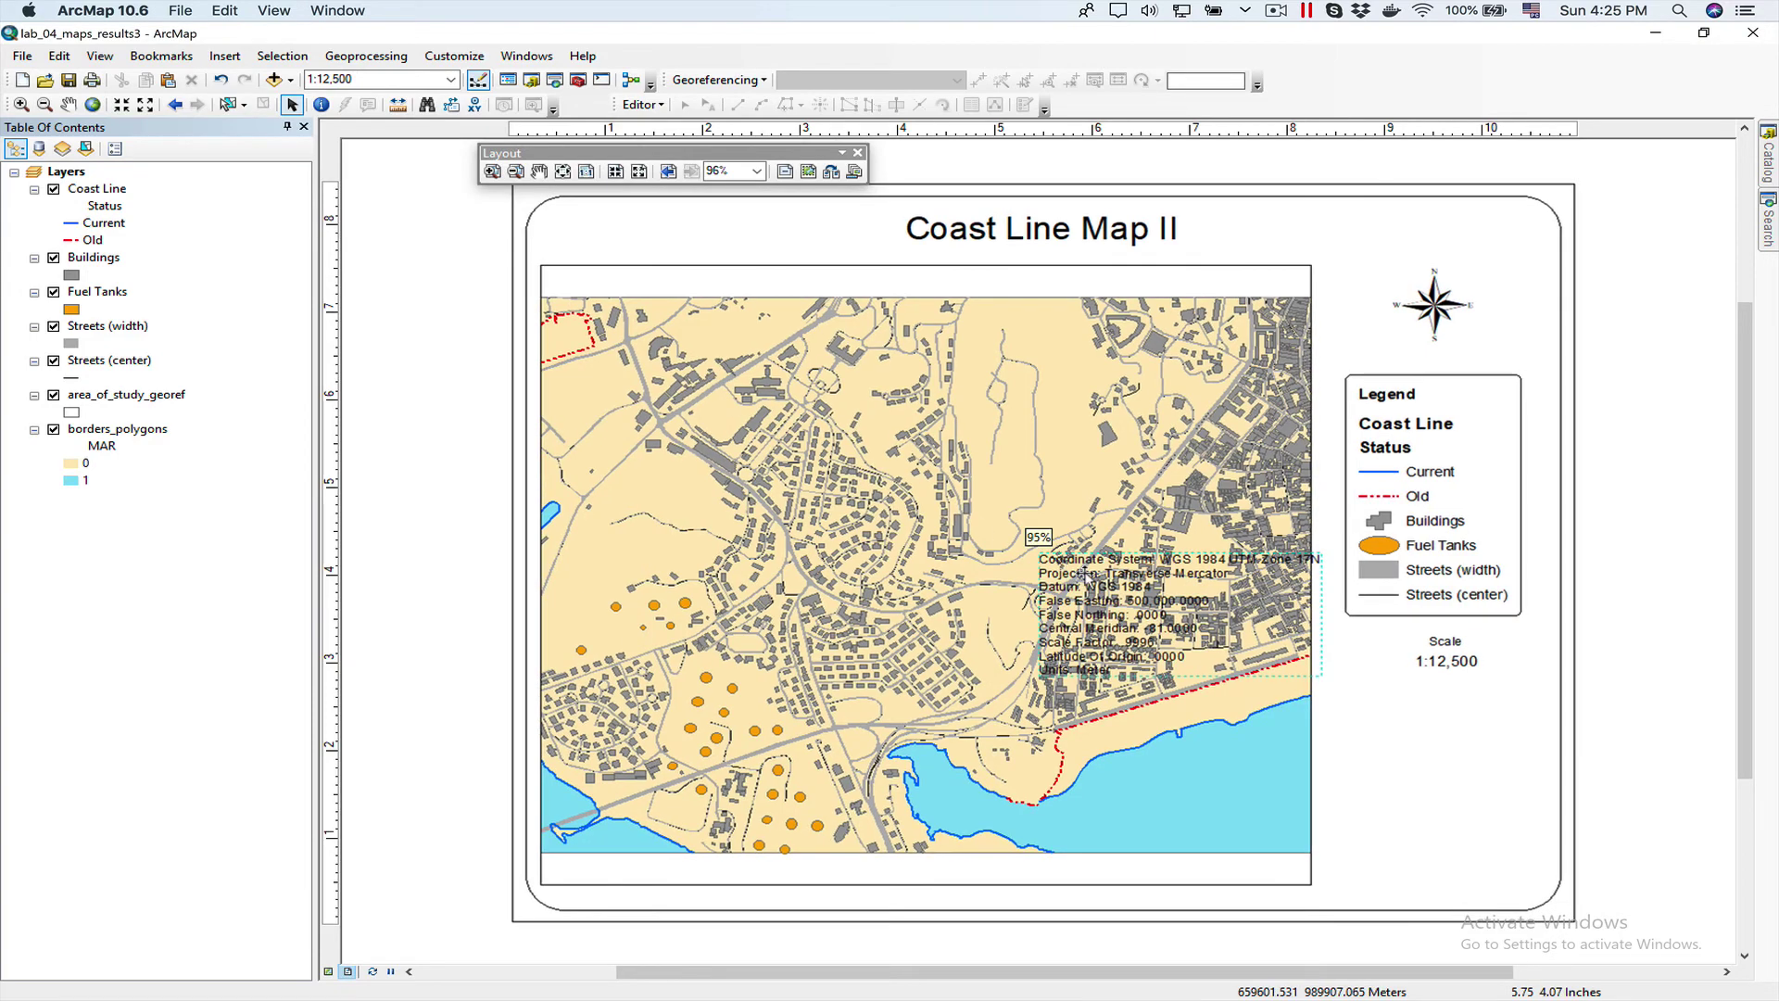
double_click(1080, 567)
left_click(962, 680)
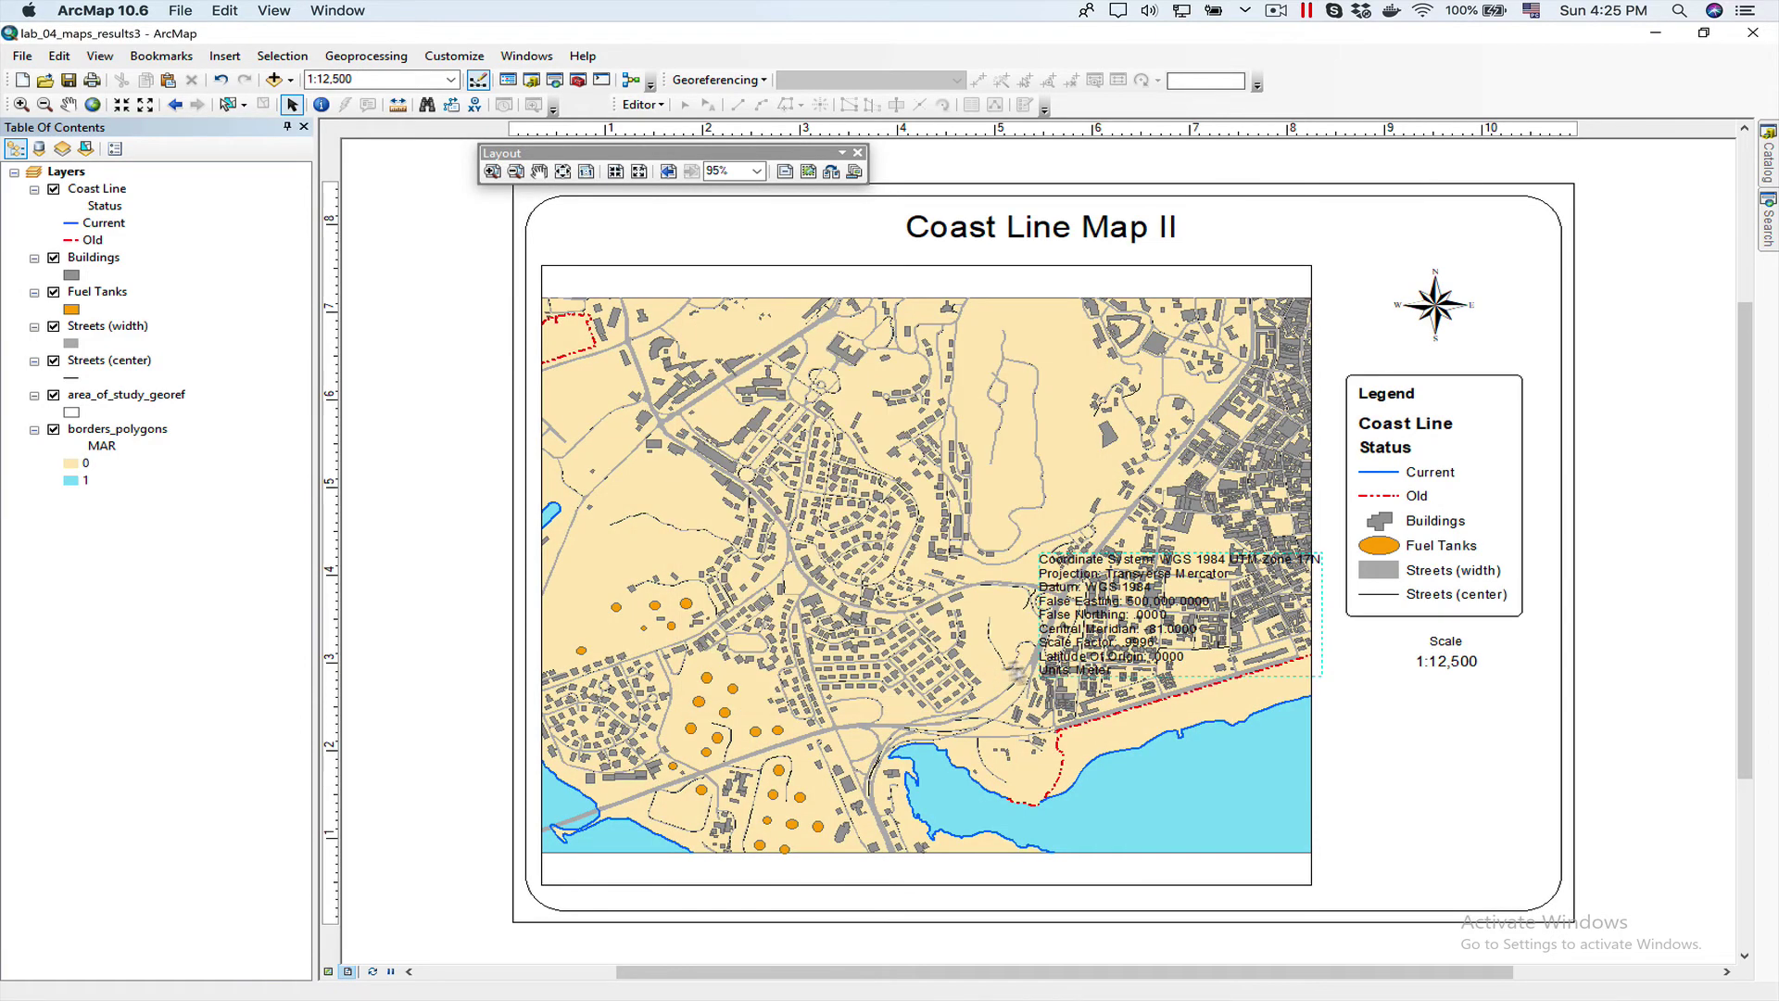
left_click_drag(1136, 643, 1416, 809)
- Change the coordinate system text's symbol size to 8 pt Arial
right_click(1414, 780)
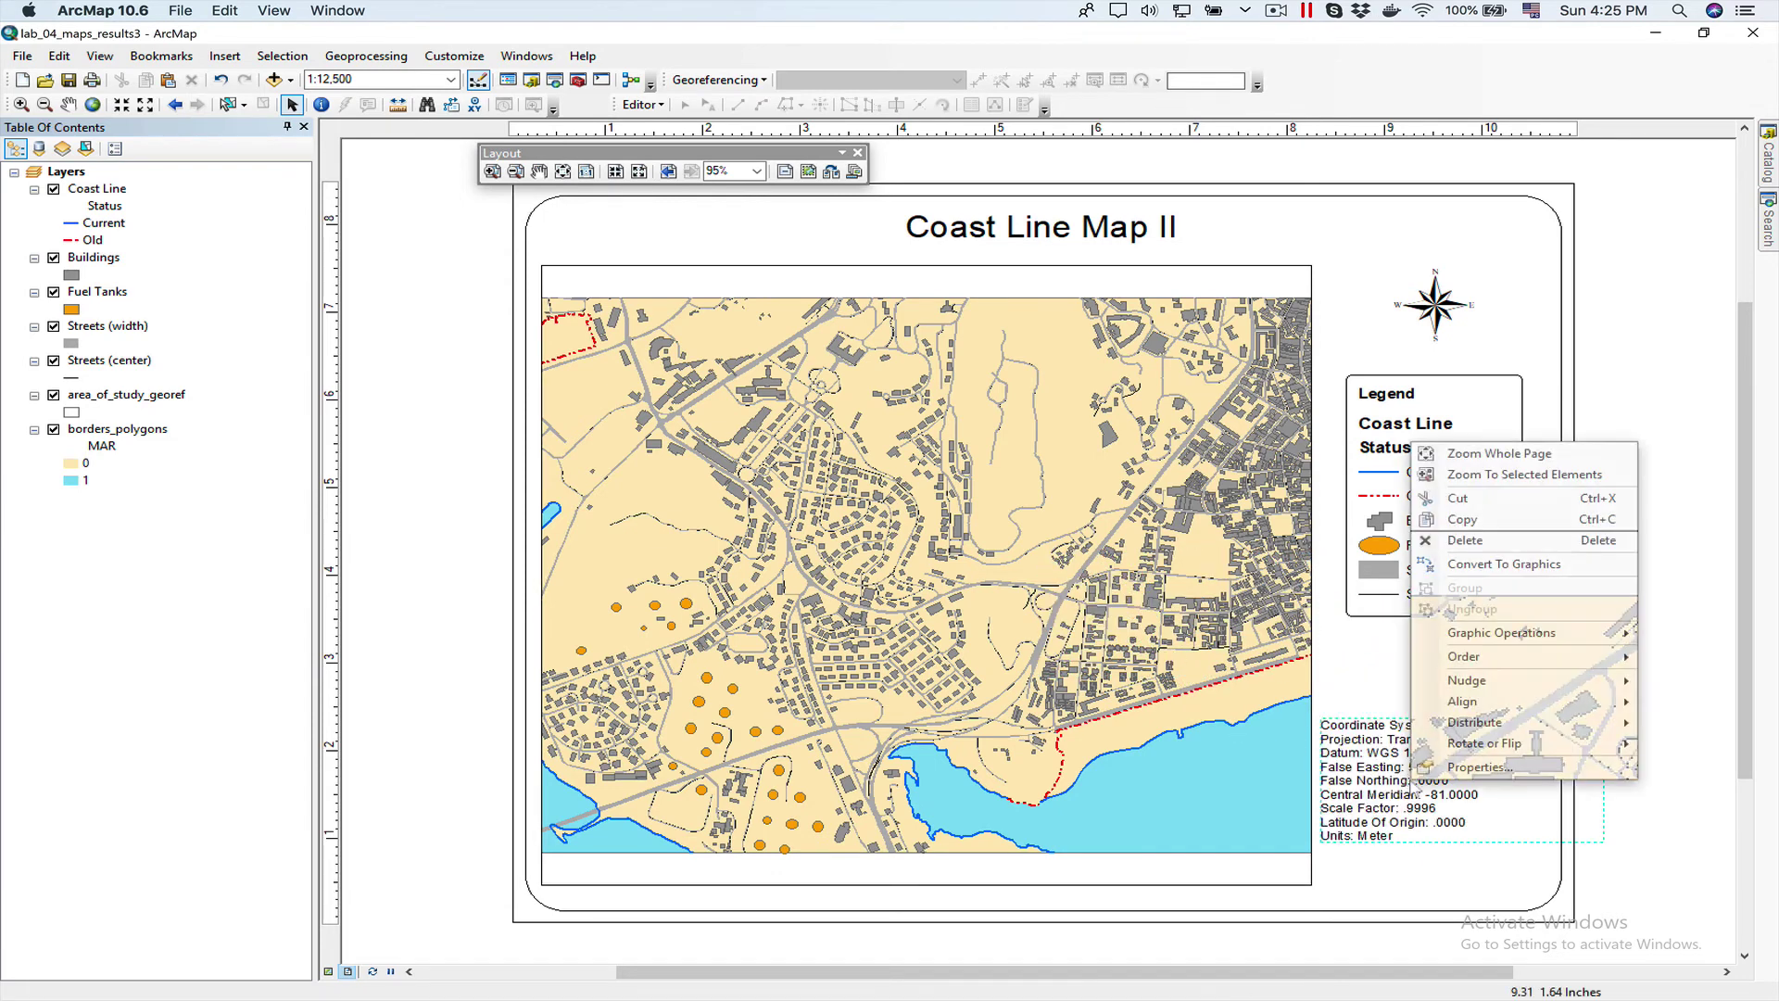
left_click(1480, 767)
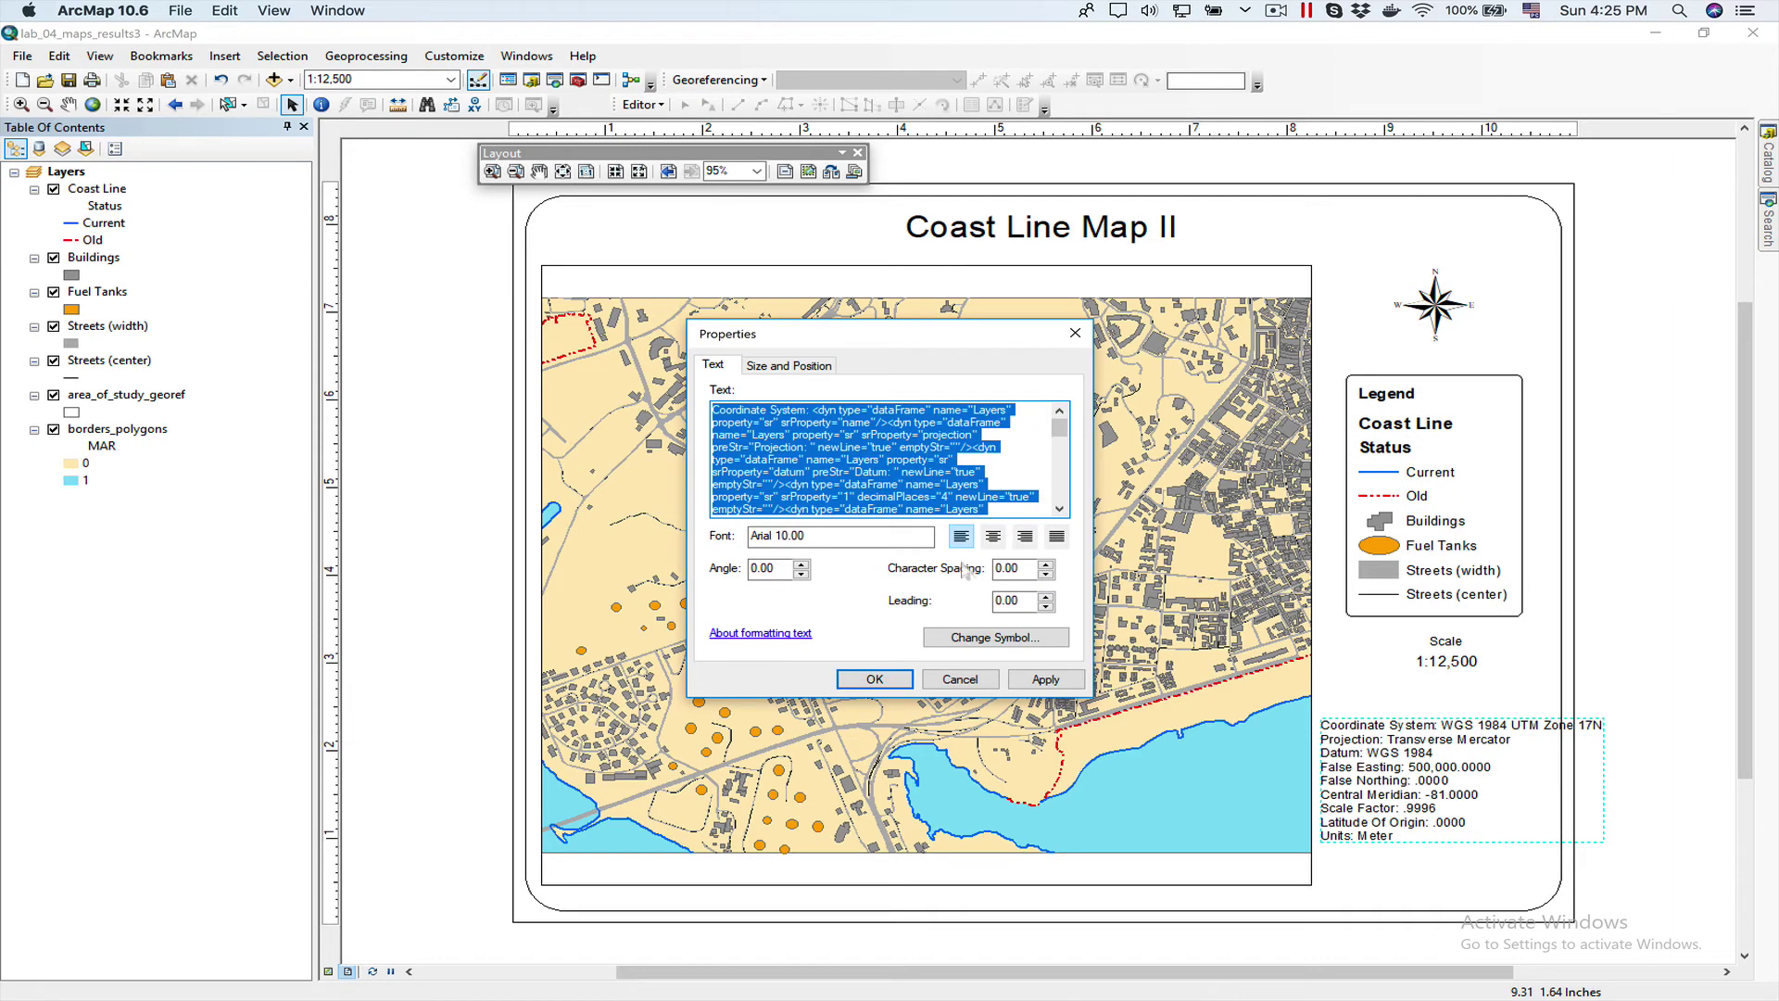
left_click(980, 640)
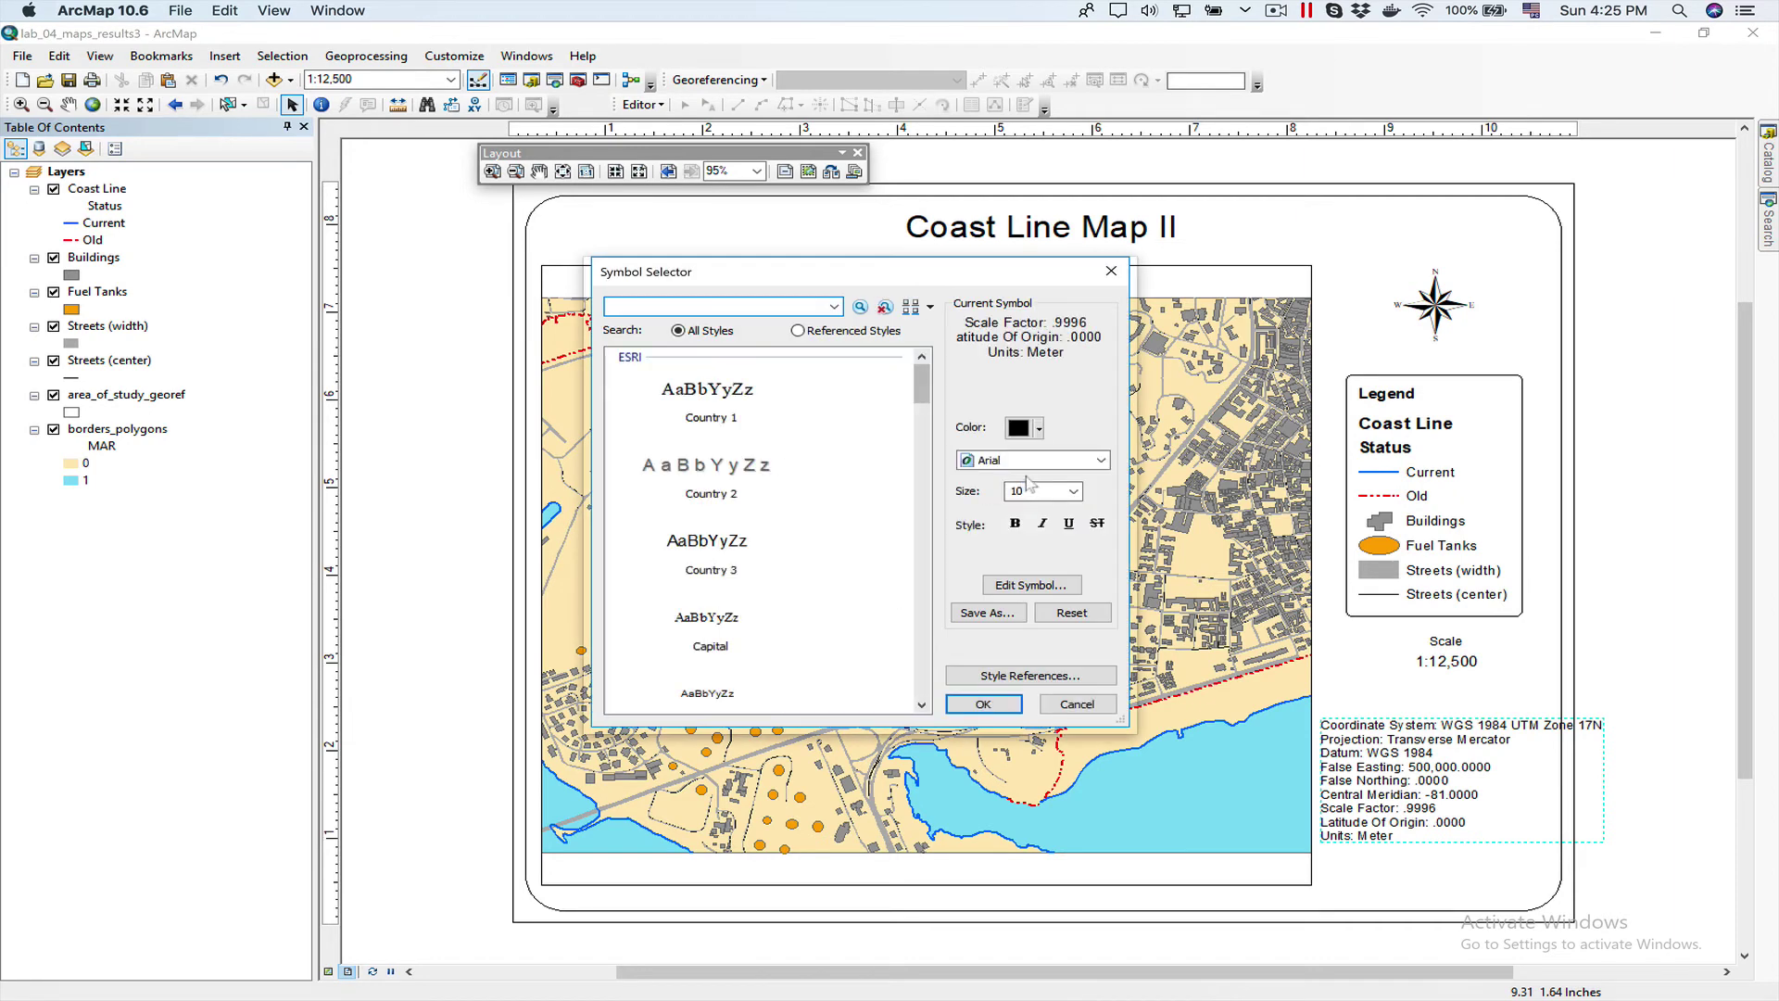
left_click(1073, 492)
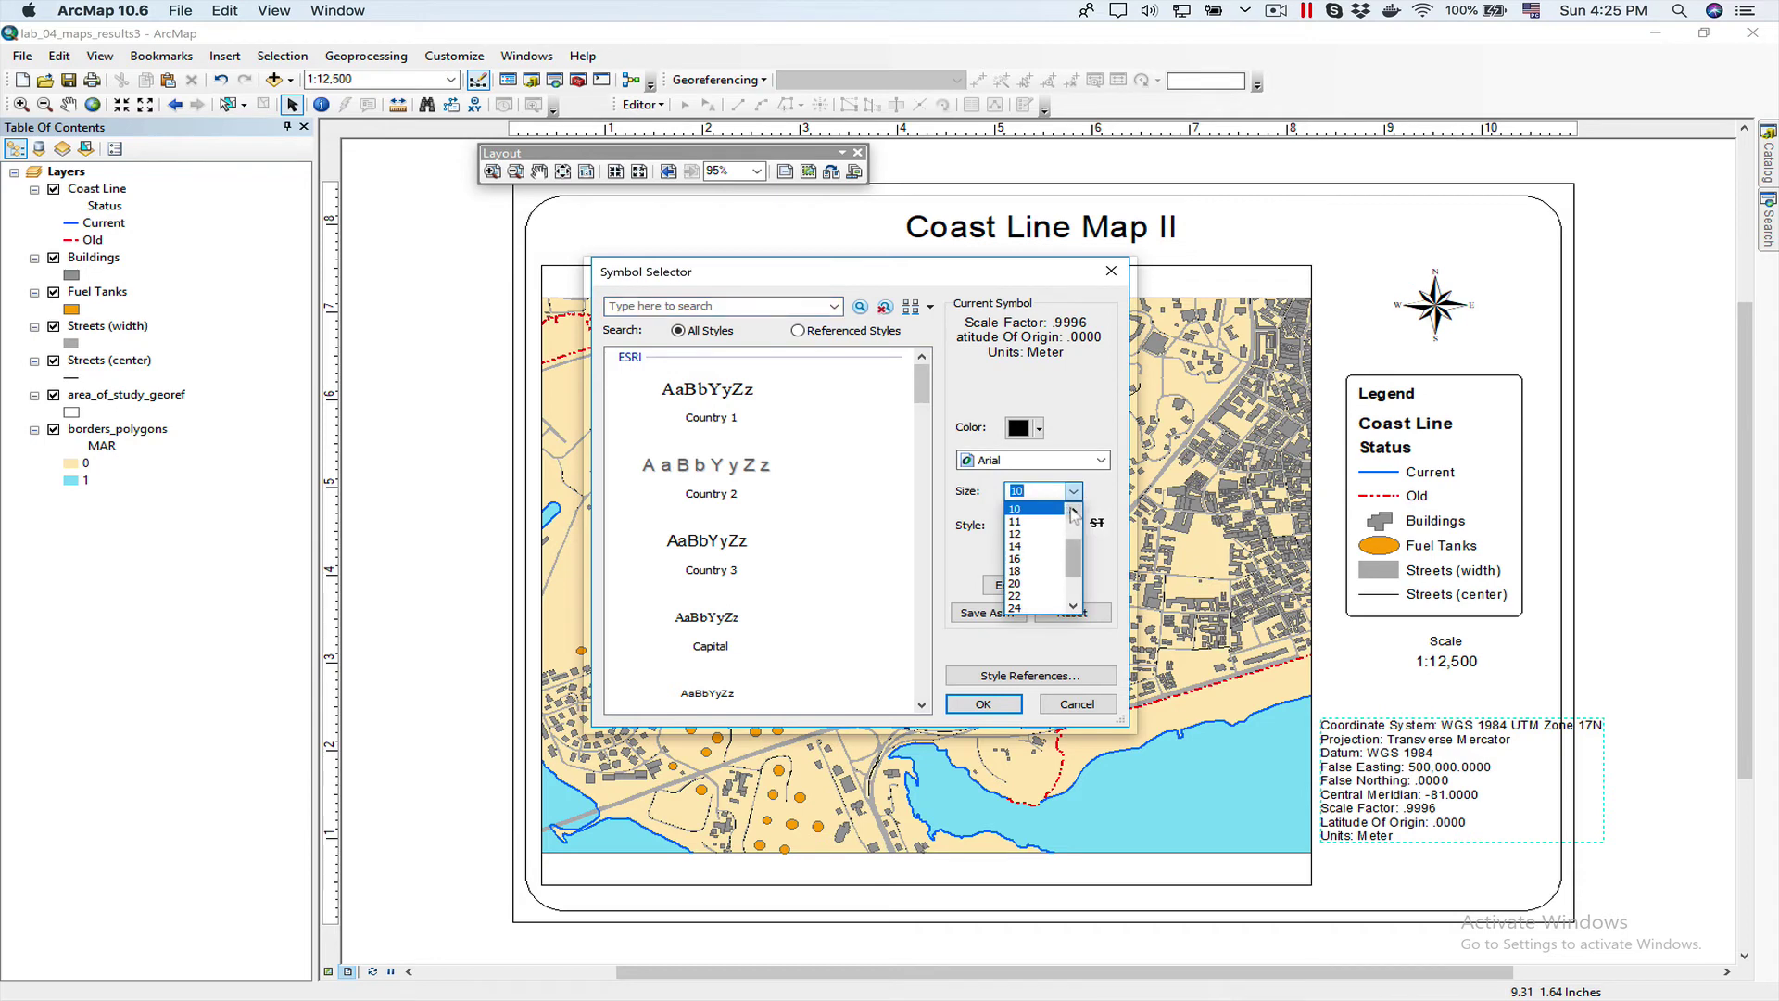
scroll(1073, 515, "up", 2)
left_click(1033, 529)
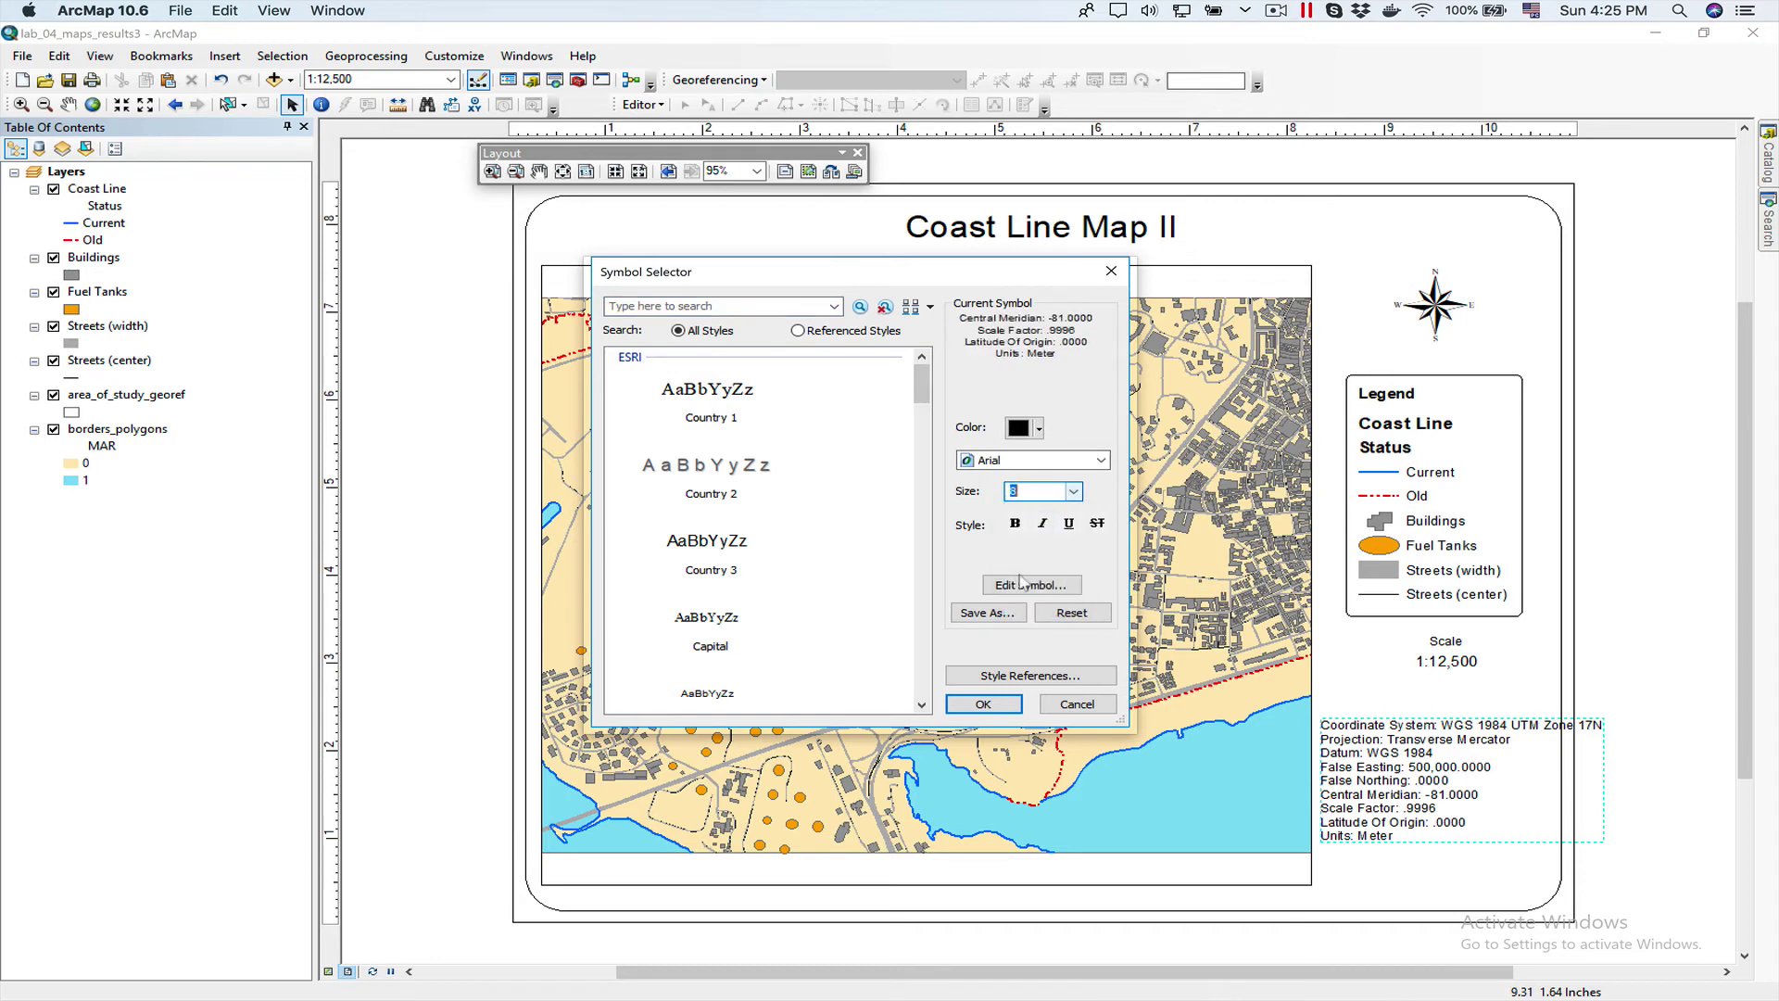
left_click(1013, 710)
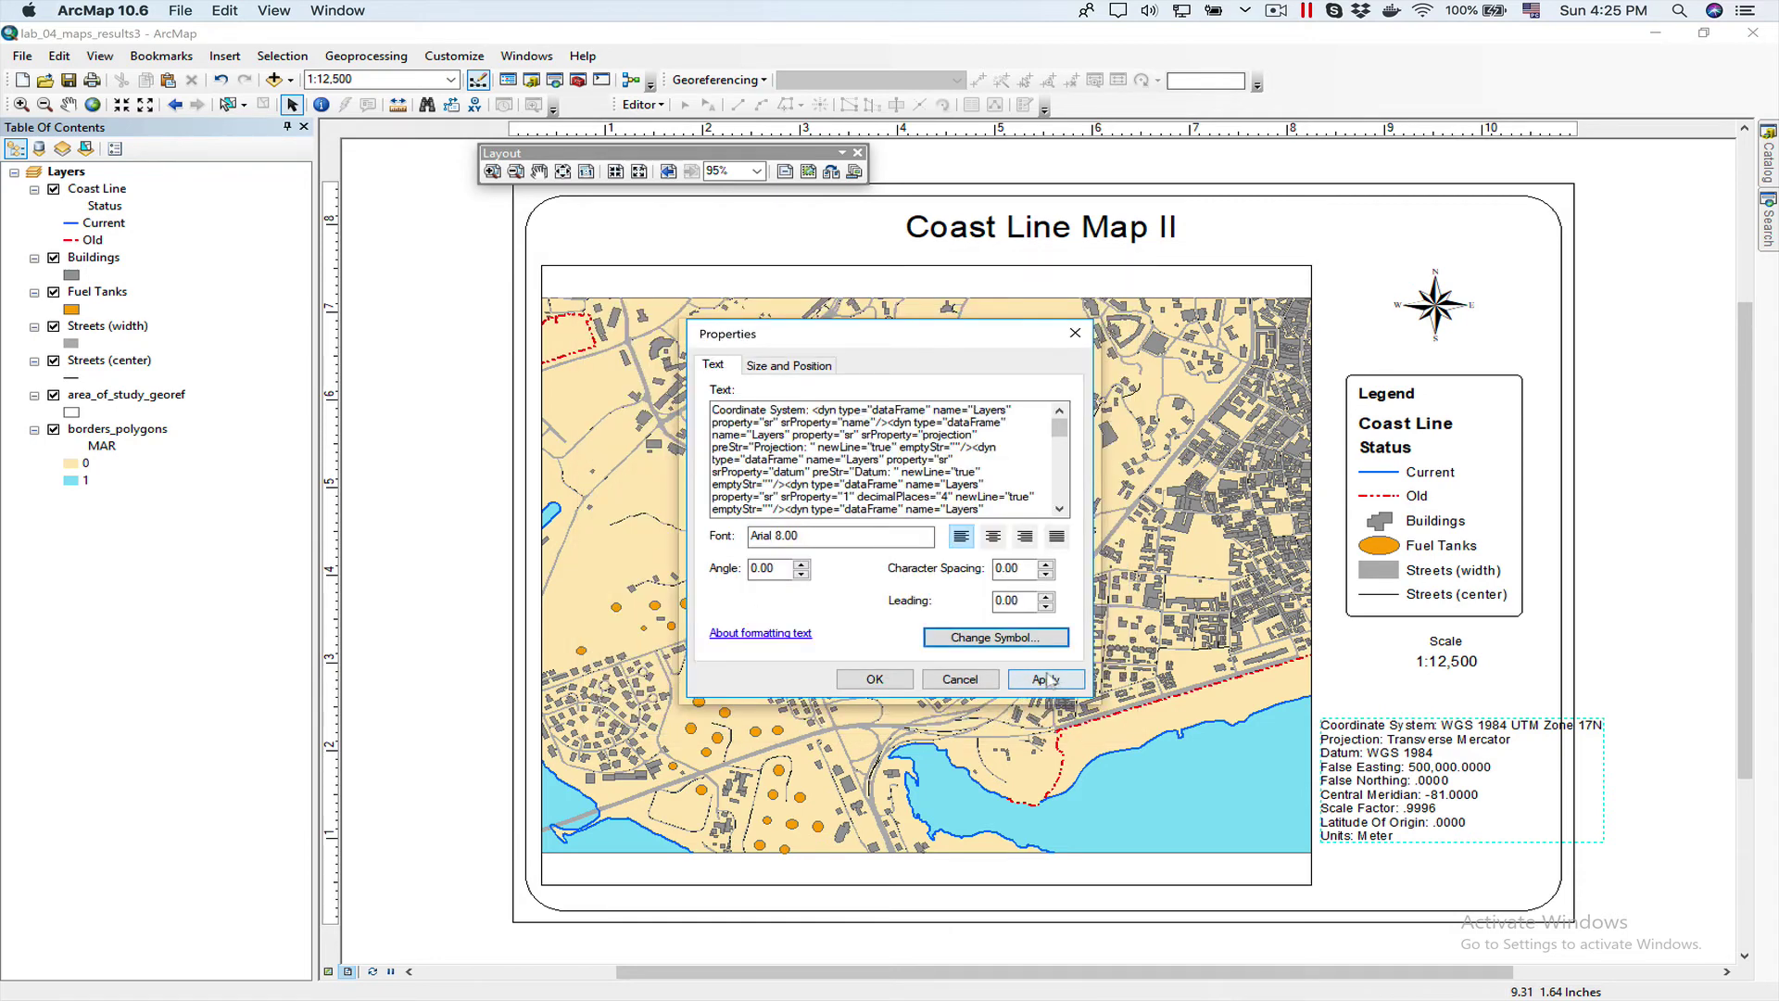
left_click(1045, 679)
left_click(875, 679)
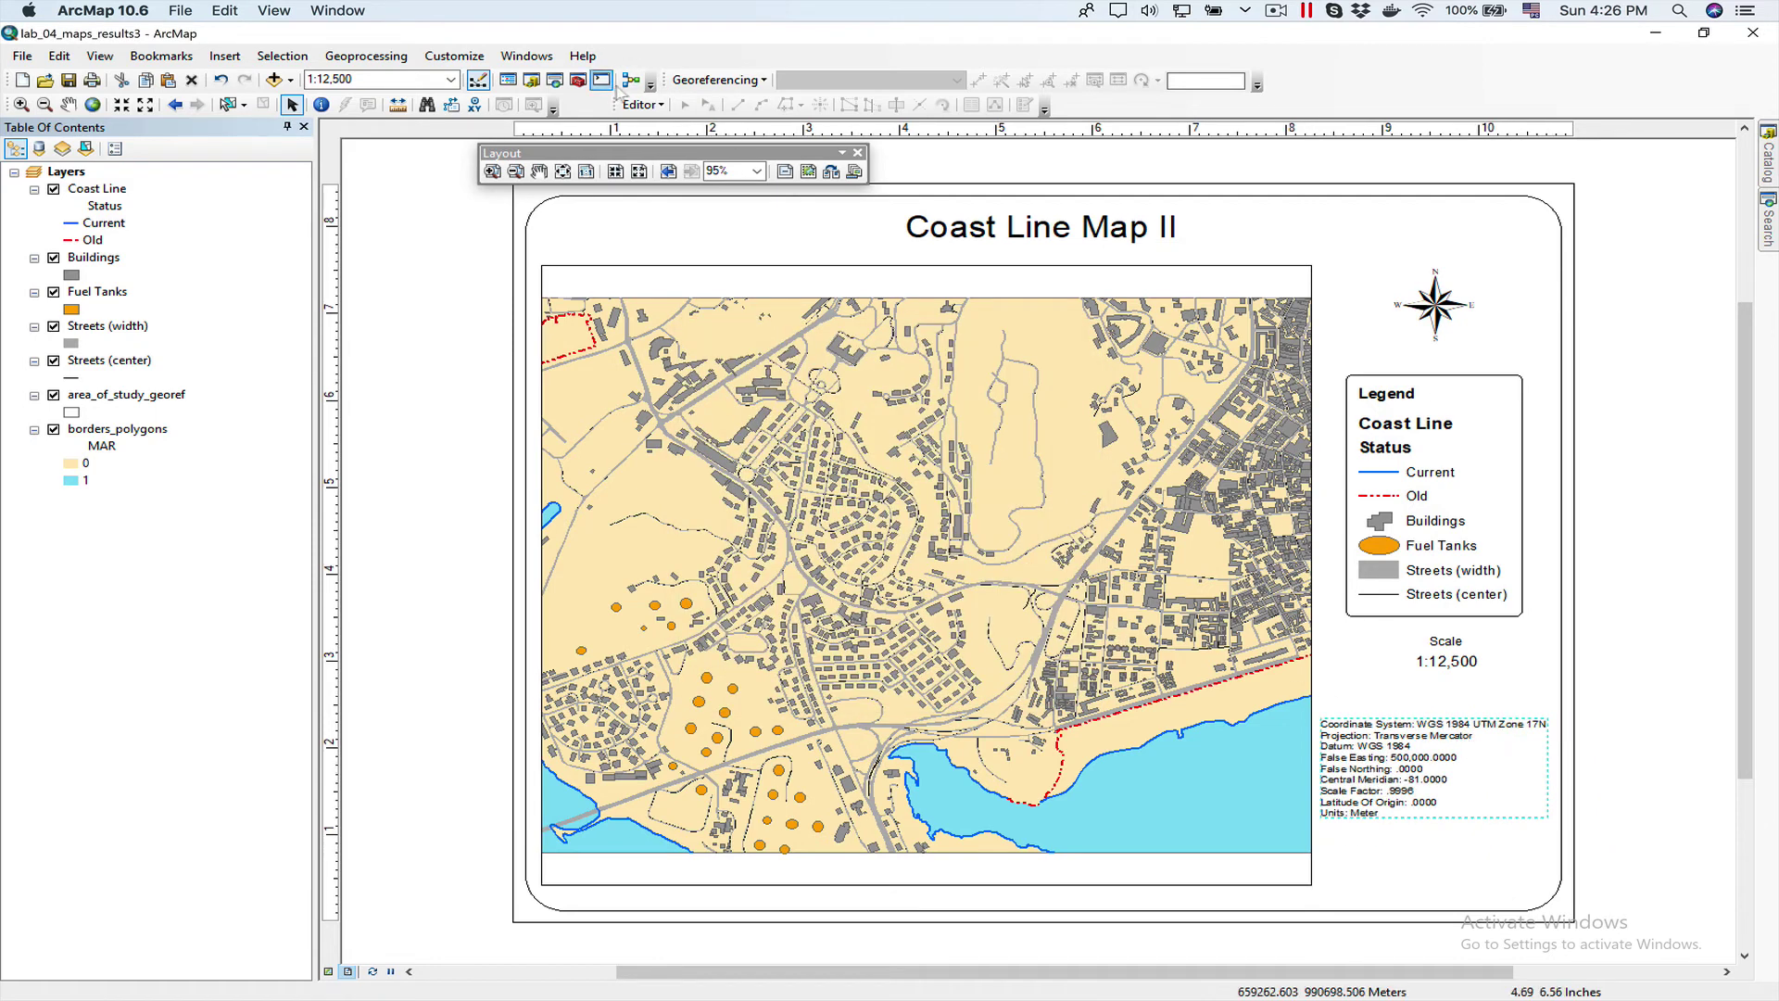
- Insert Author dynamic text and place it at the page's lower right, below the coordinate block
left_click(239, 57)
mouse_move(282, 55)
mouse_move(224, 57)
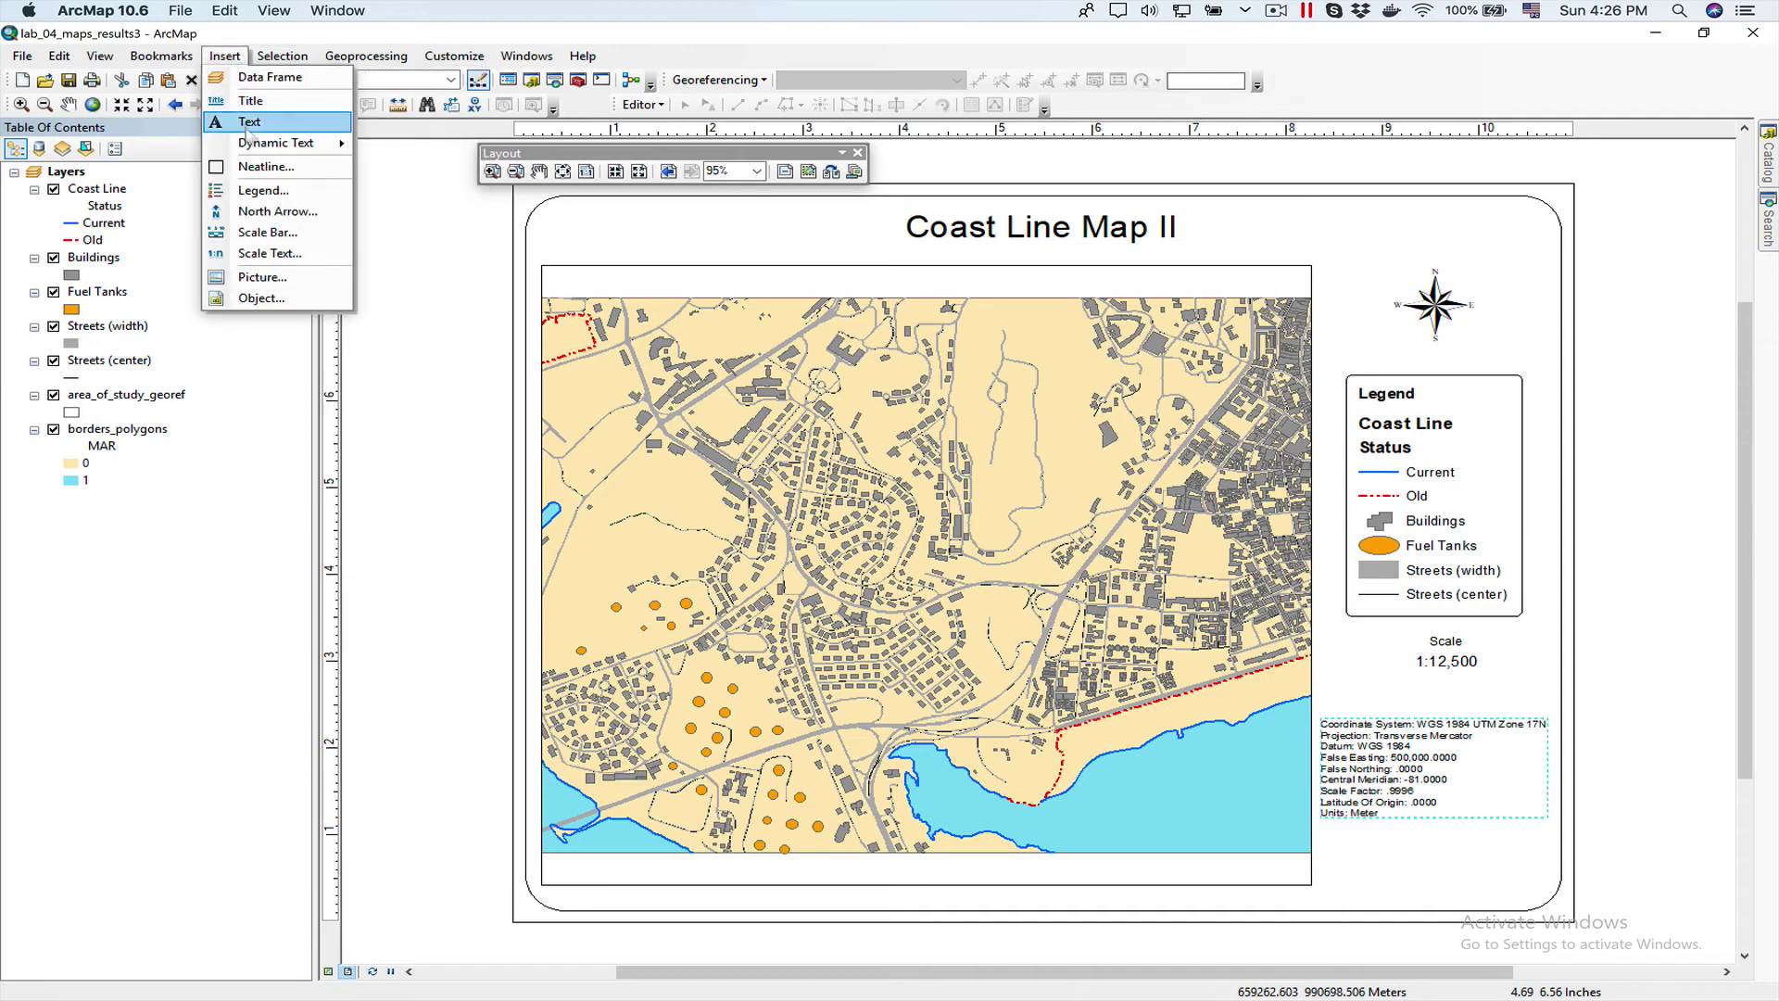
mouse_move(260, 144)
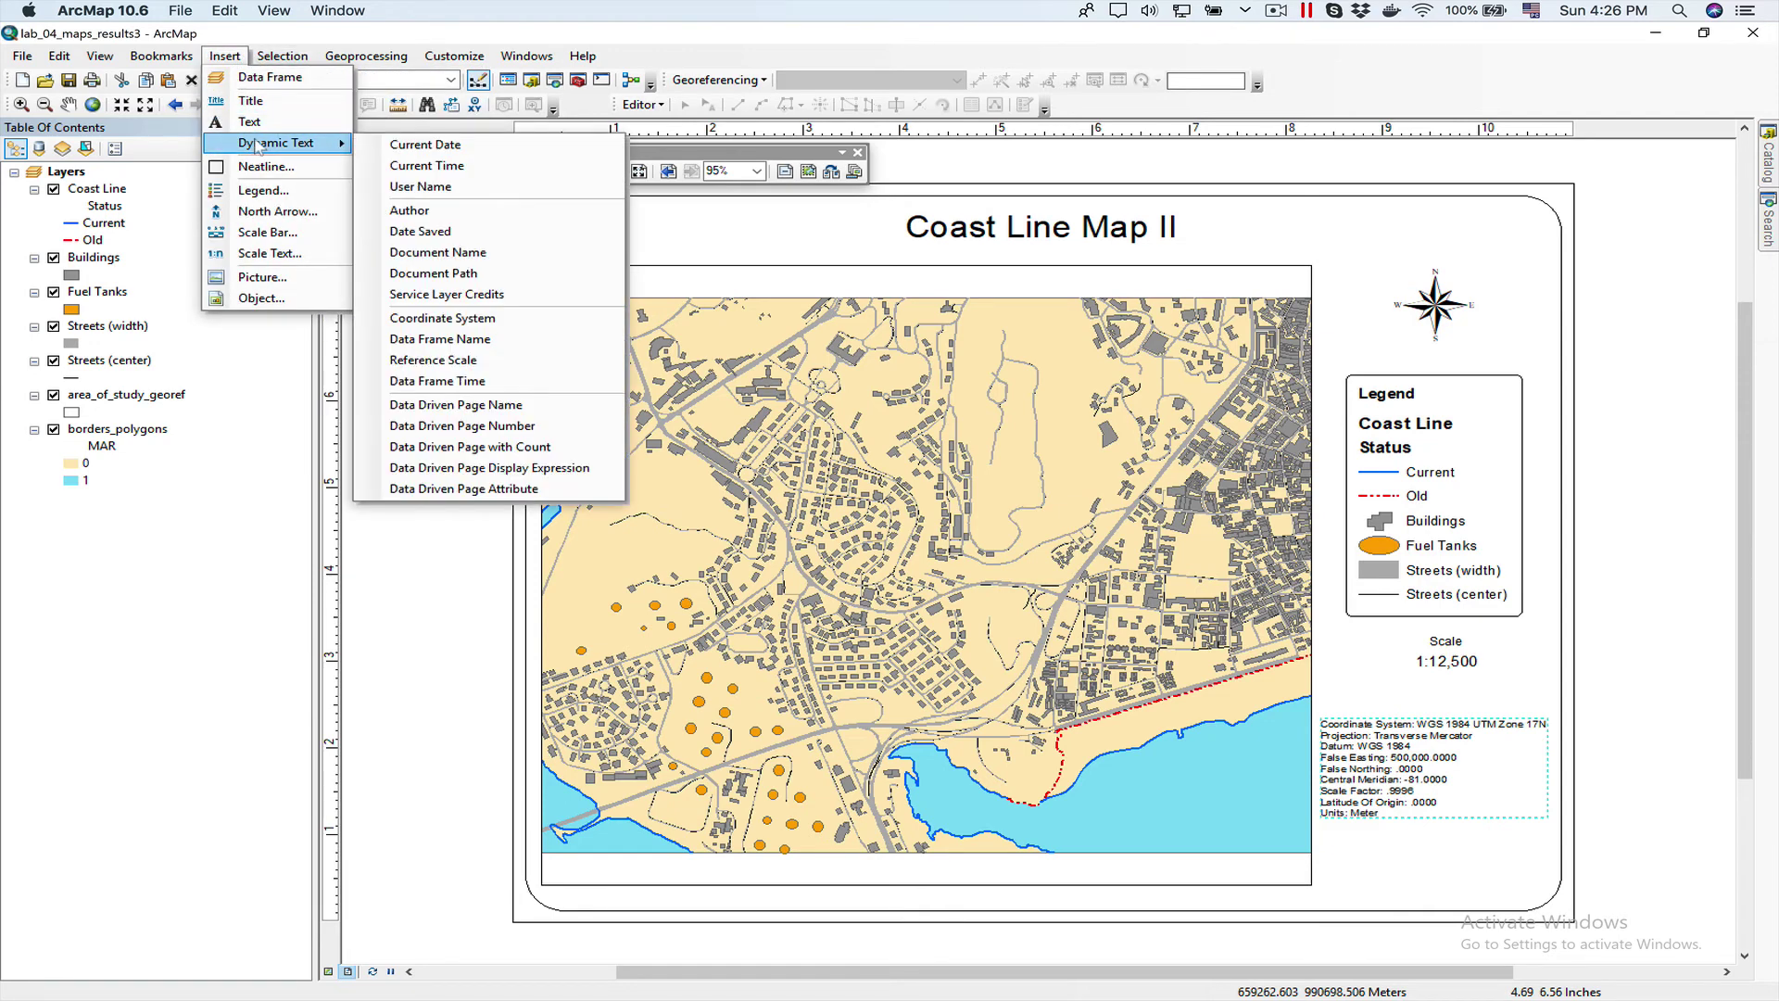
left_click(450, 210)
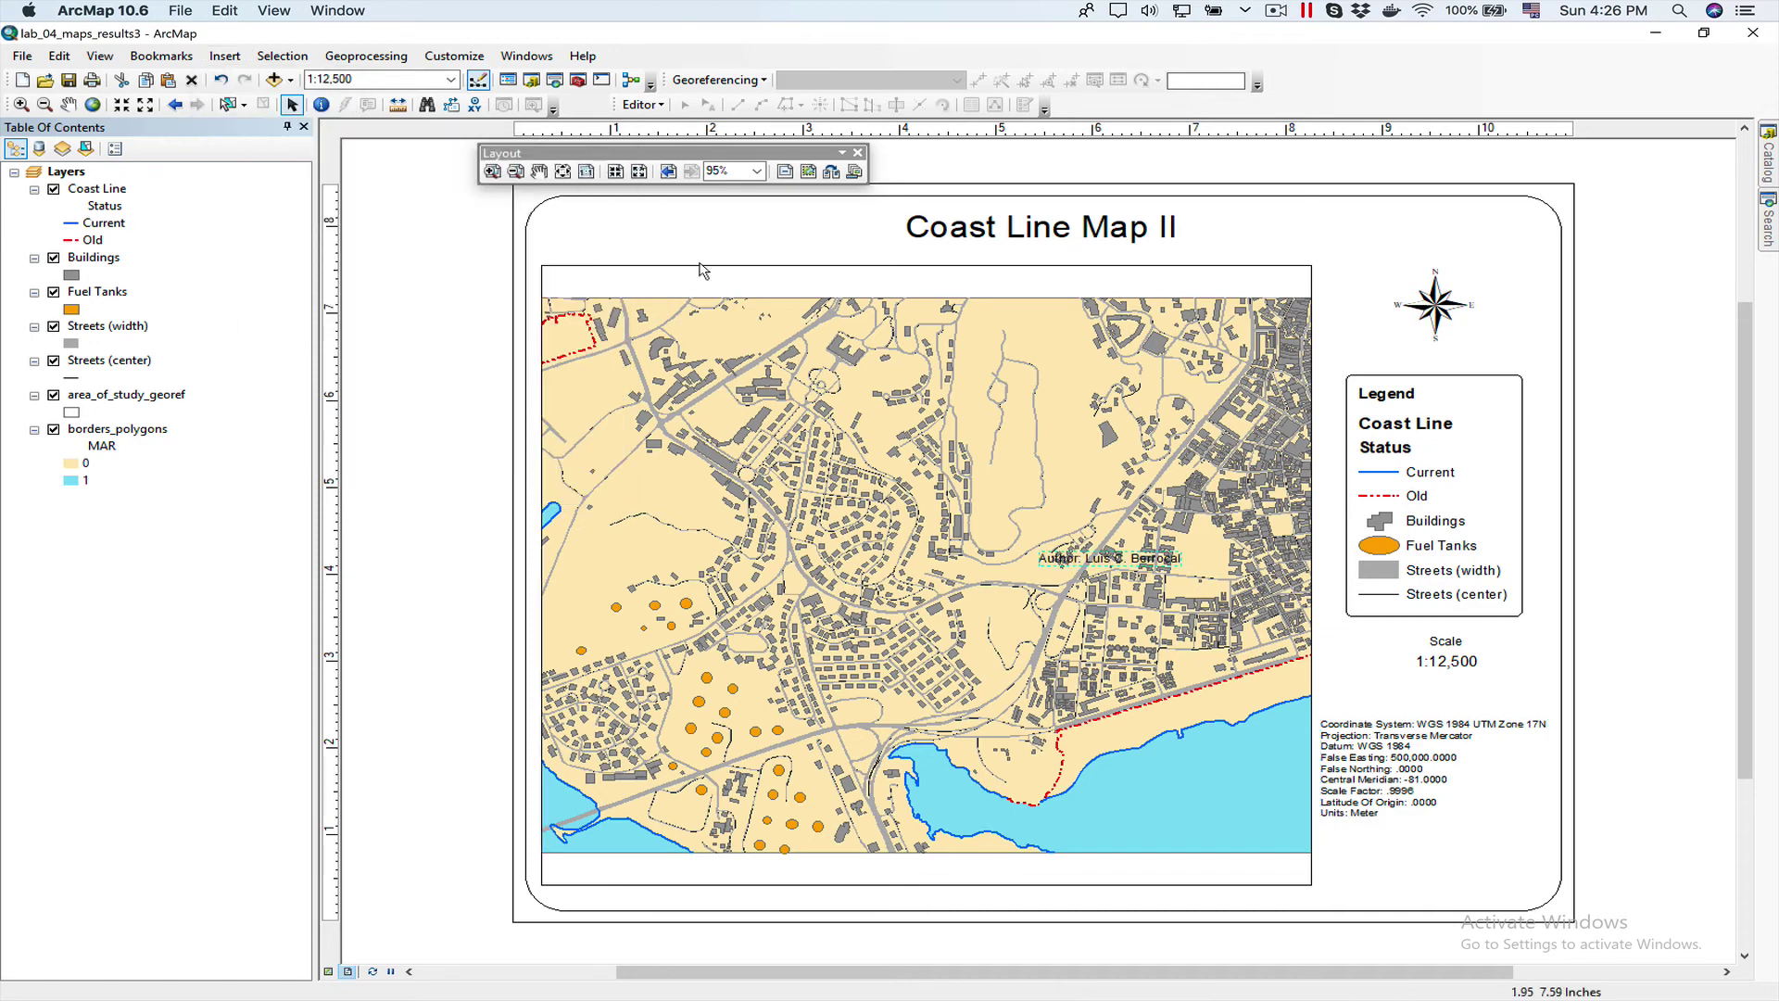
mouse_move(1118, 562)
left_mouse_down()
mouse_move(1325, 758)
mouse_move(1425, 821)
mouse_move(1458, 894)
mouse_move(1447, 870)
left_mouse_up()
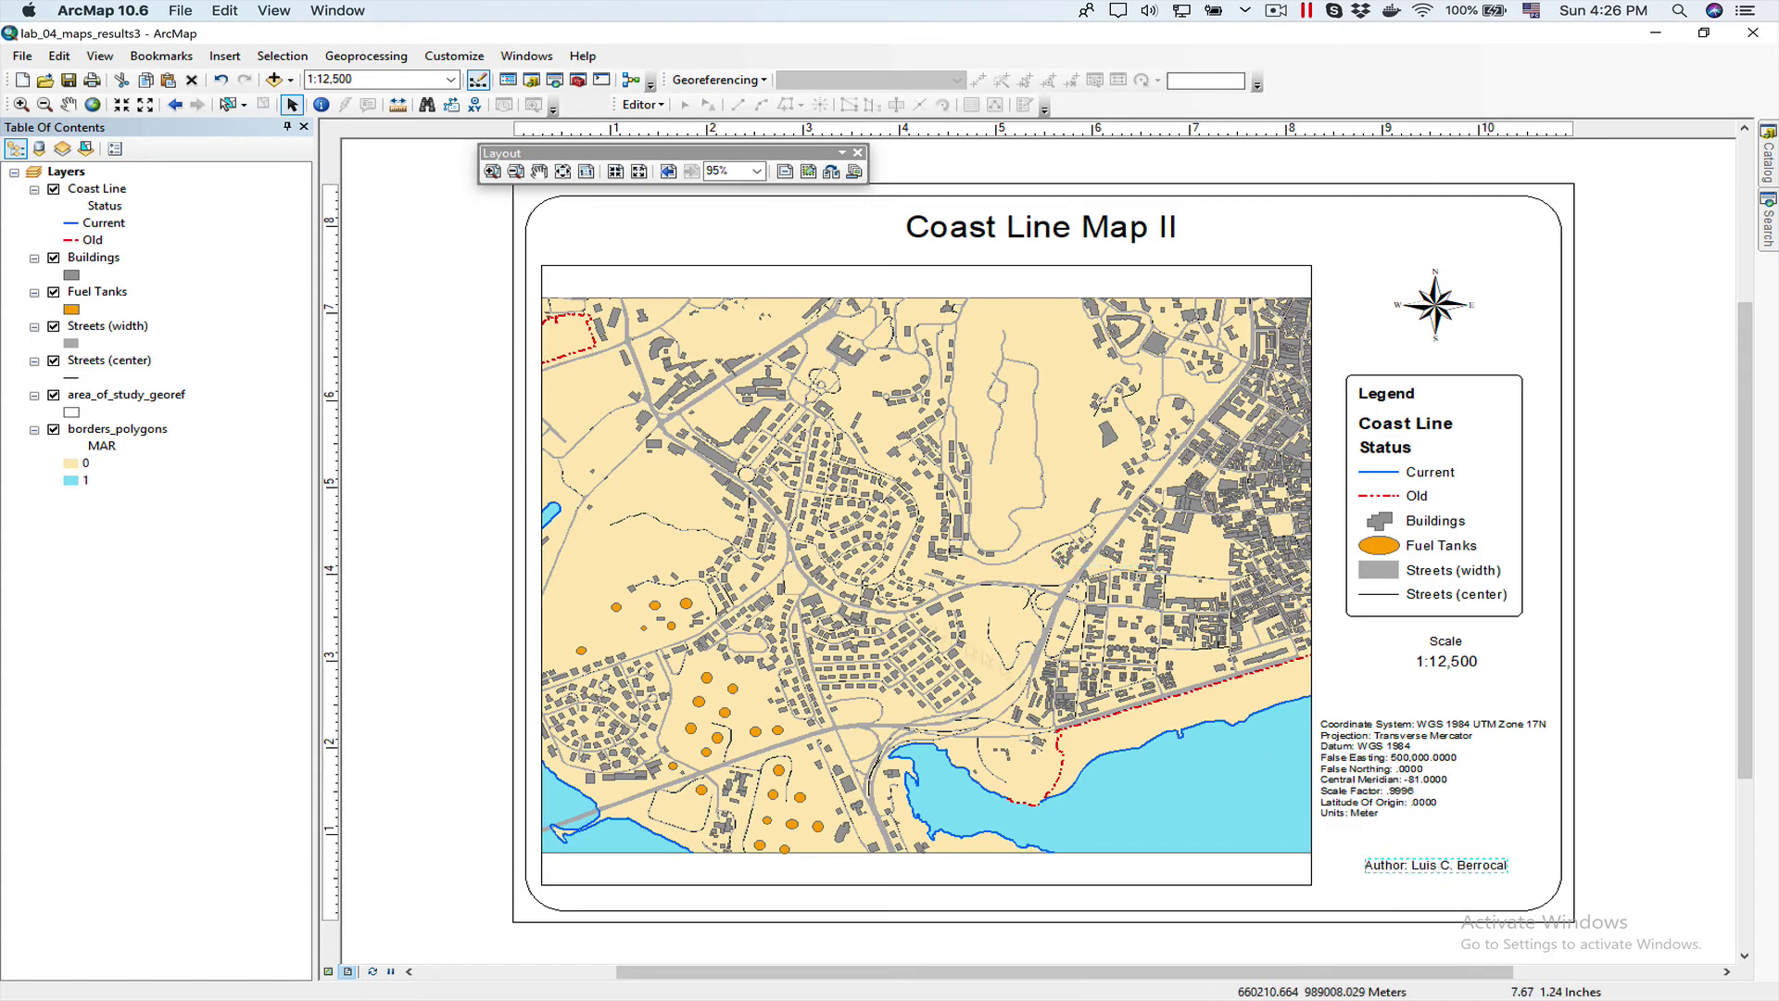
- Append an initial to the Author field in Map Document Properties and confirm
left_click(20, 56)
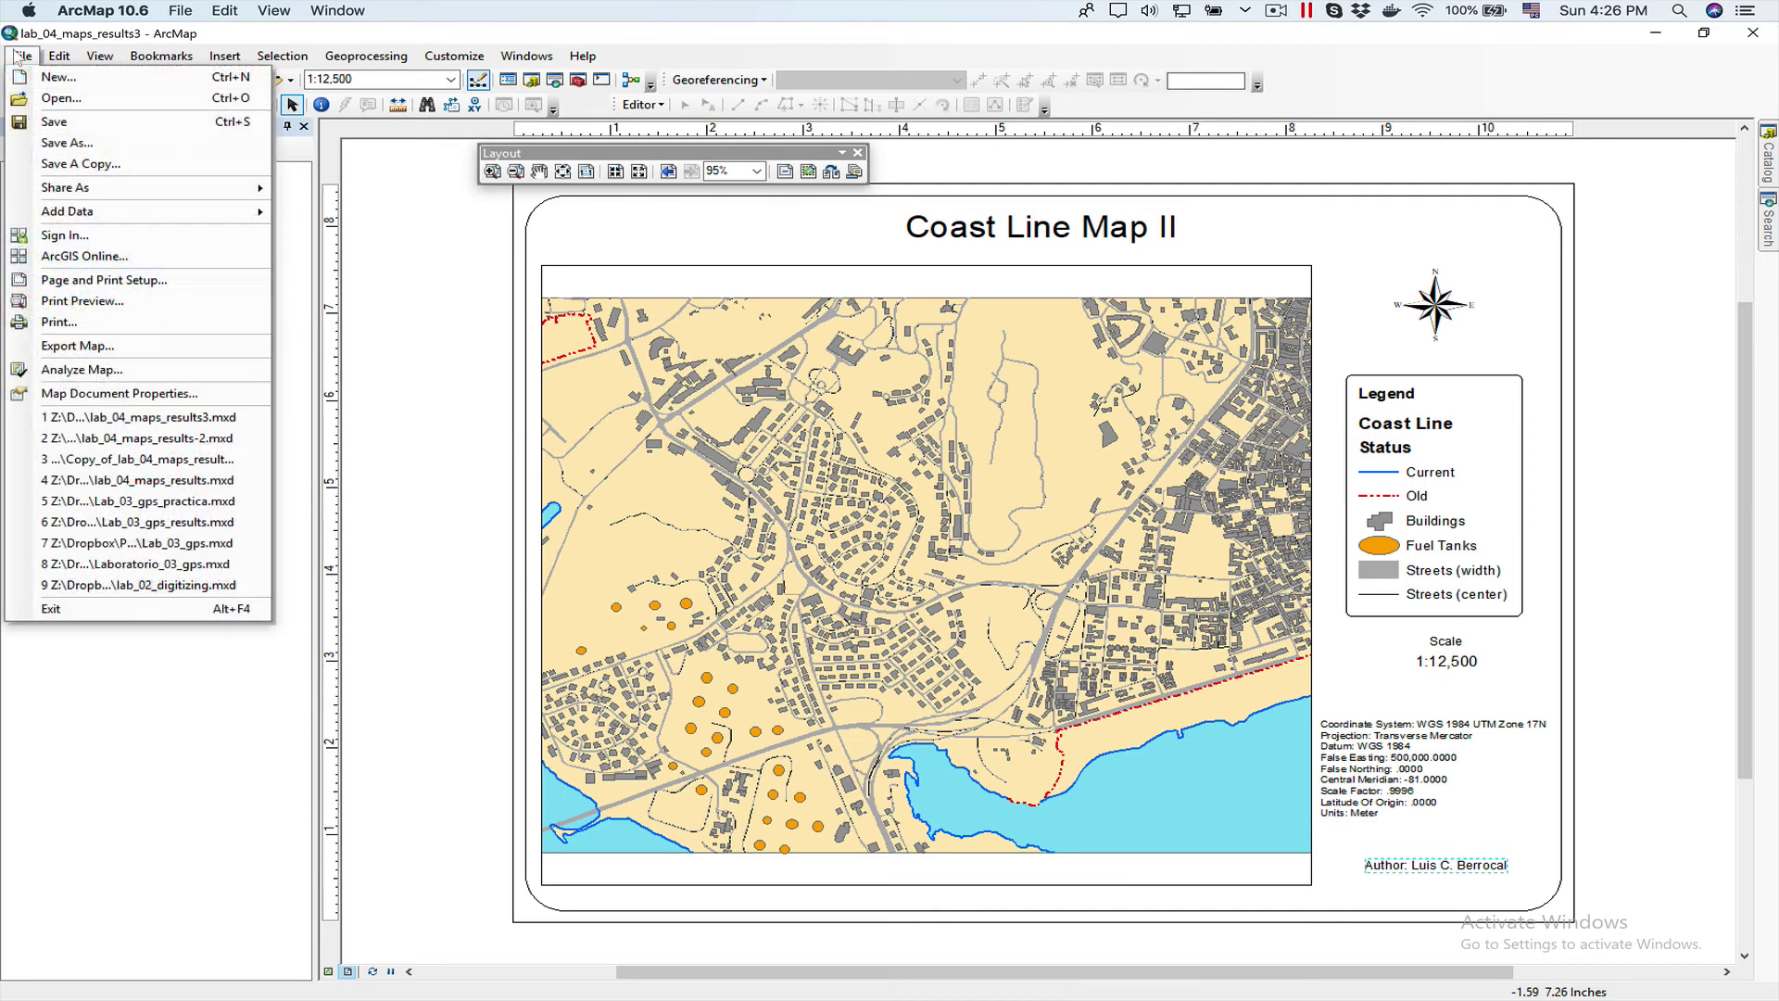
left_click(134, 393)
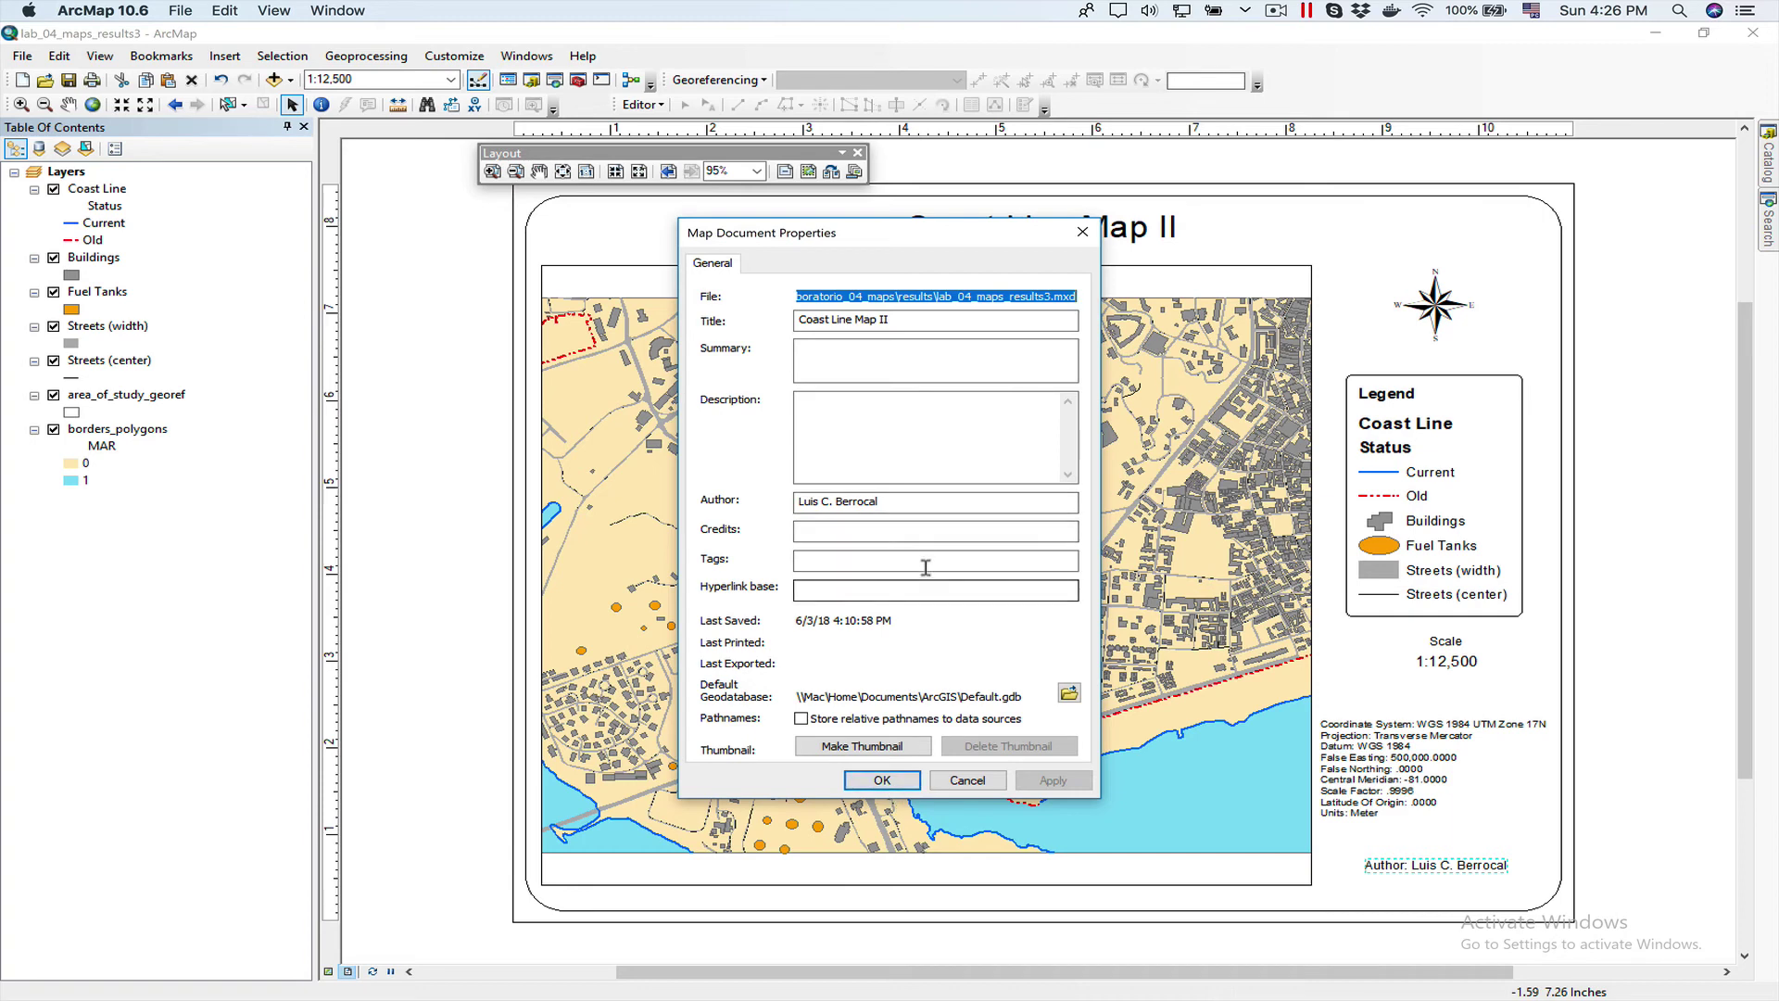
double_click(932, 511)
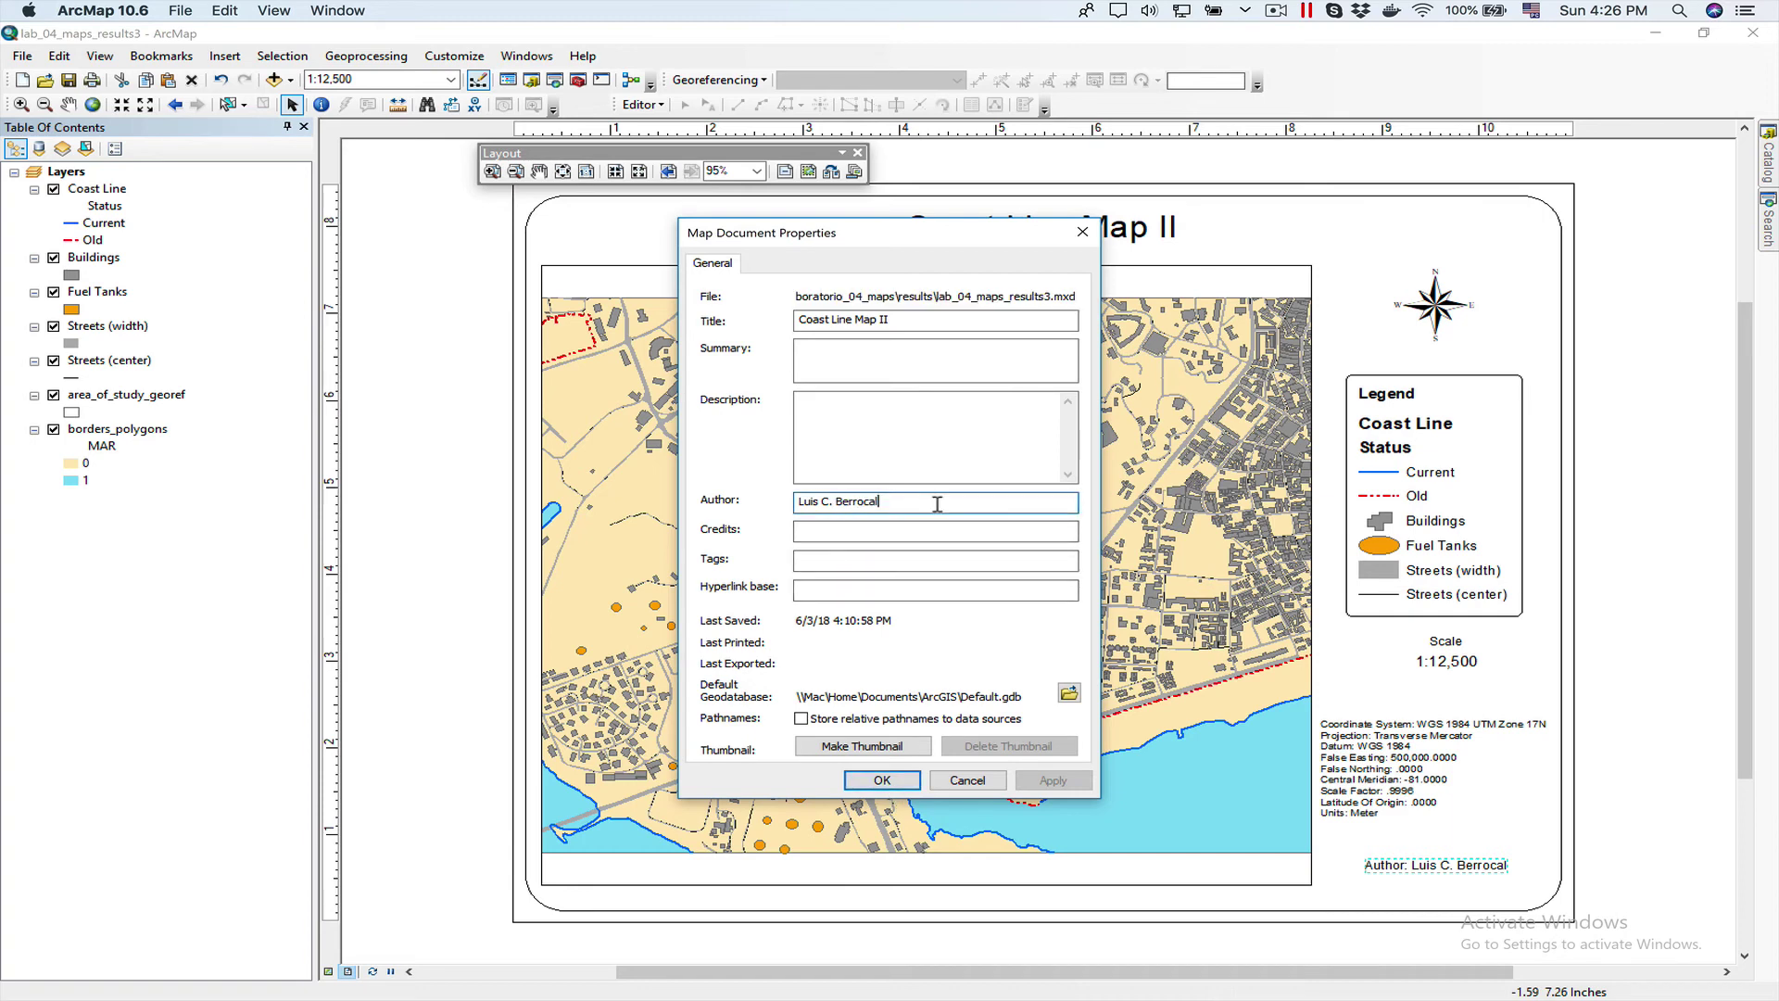
type("C.")
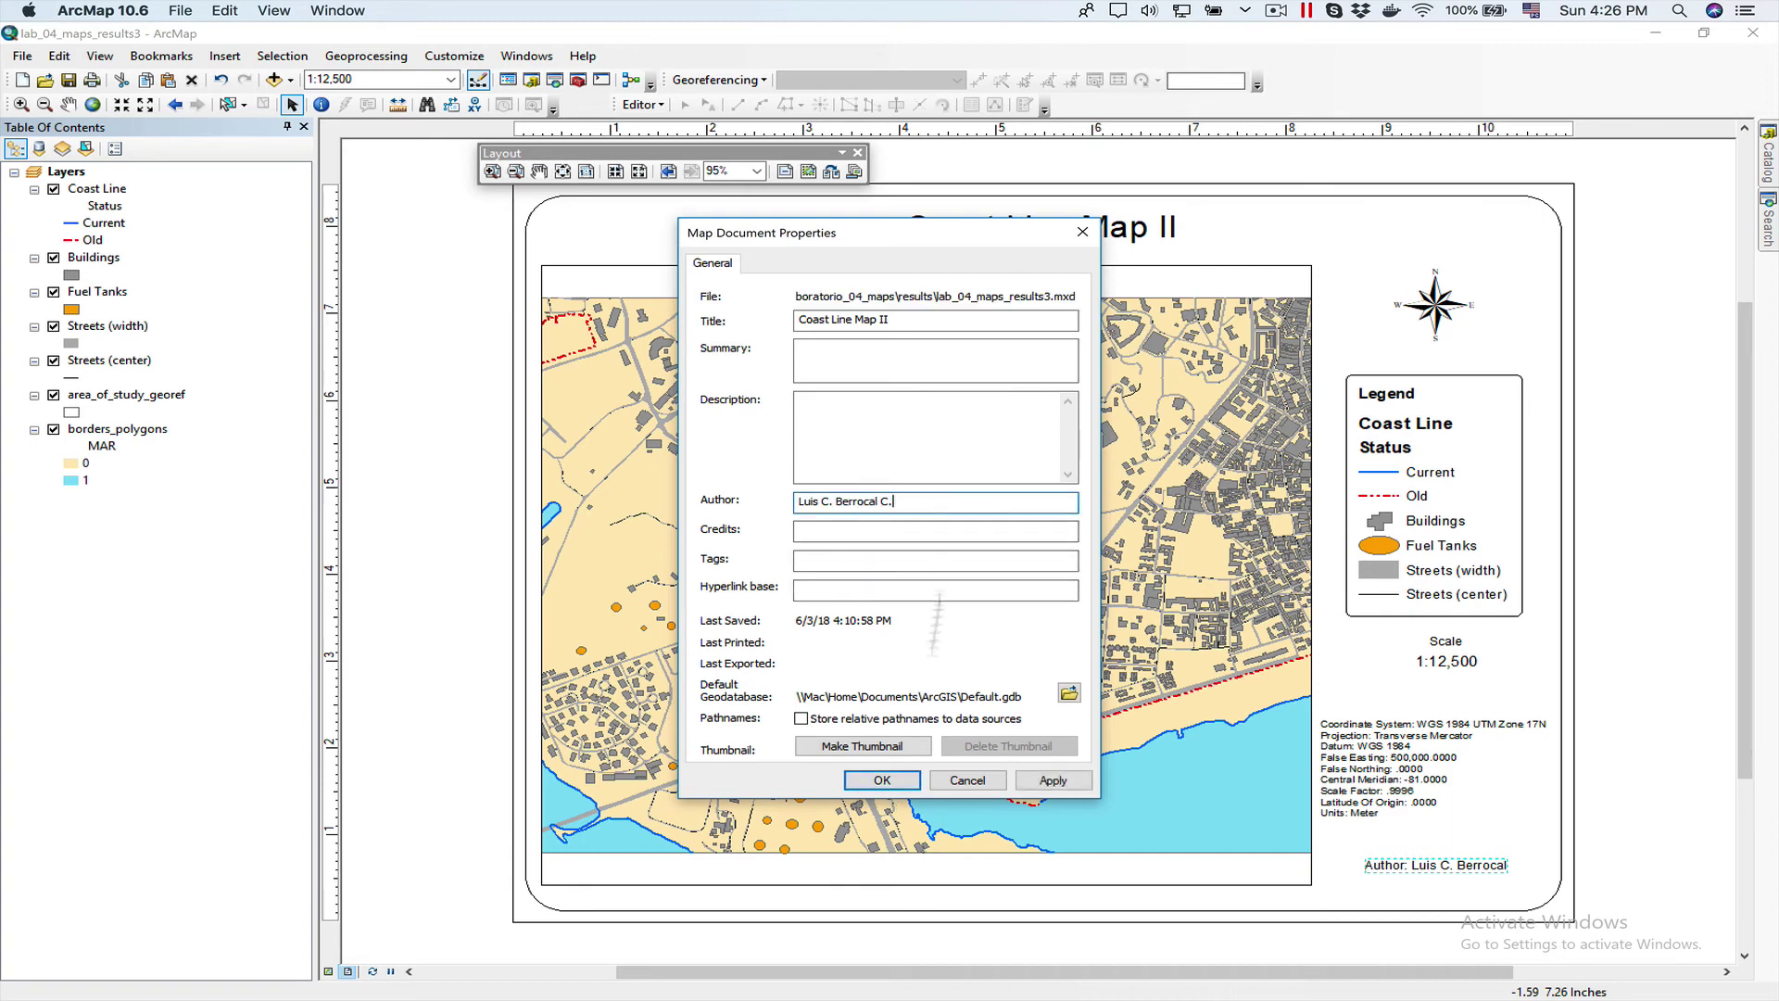
left_click(882, 780)
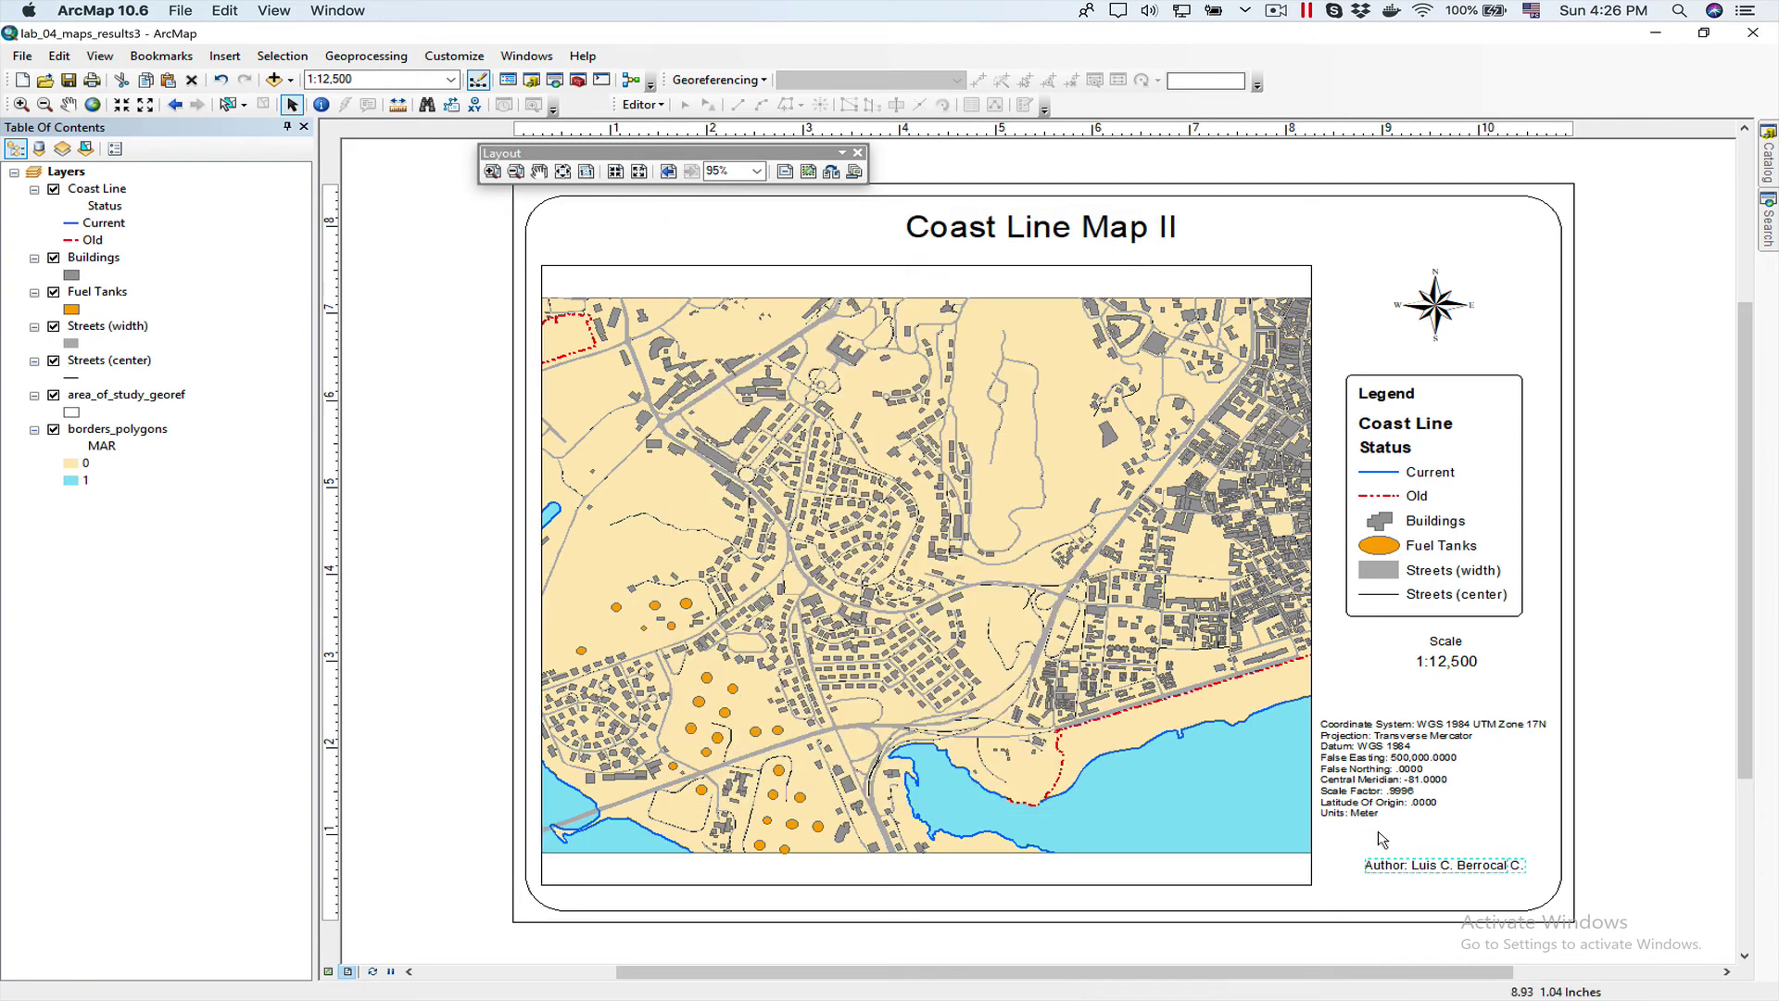
- Pan the map to bring the coastline further east into view
mouse_move(1449, 976)
left_click(69, 104)
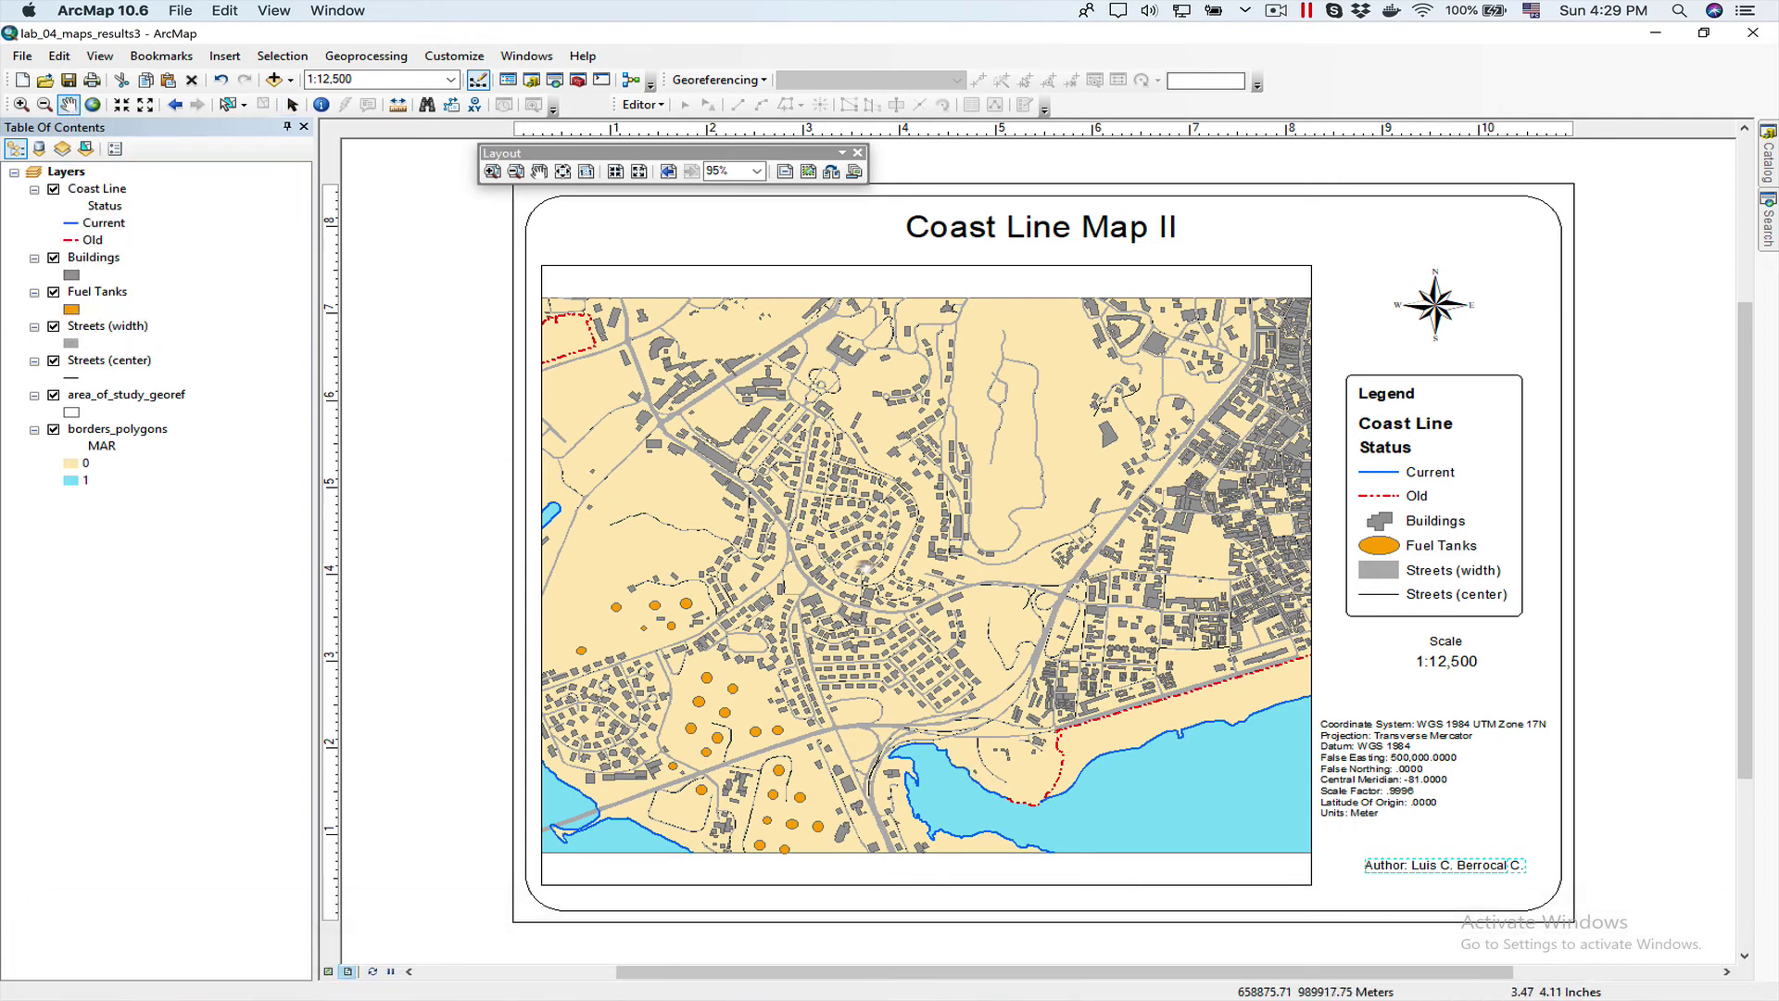
left_click_drag(1052, 621, 773, 598)
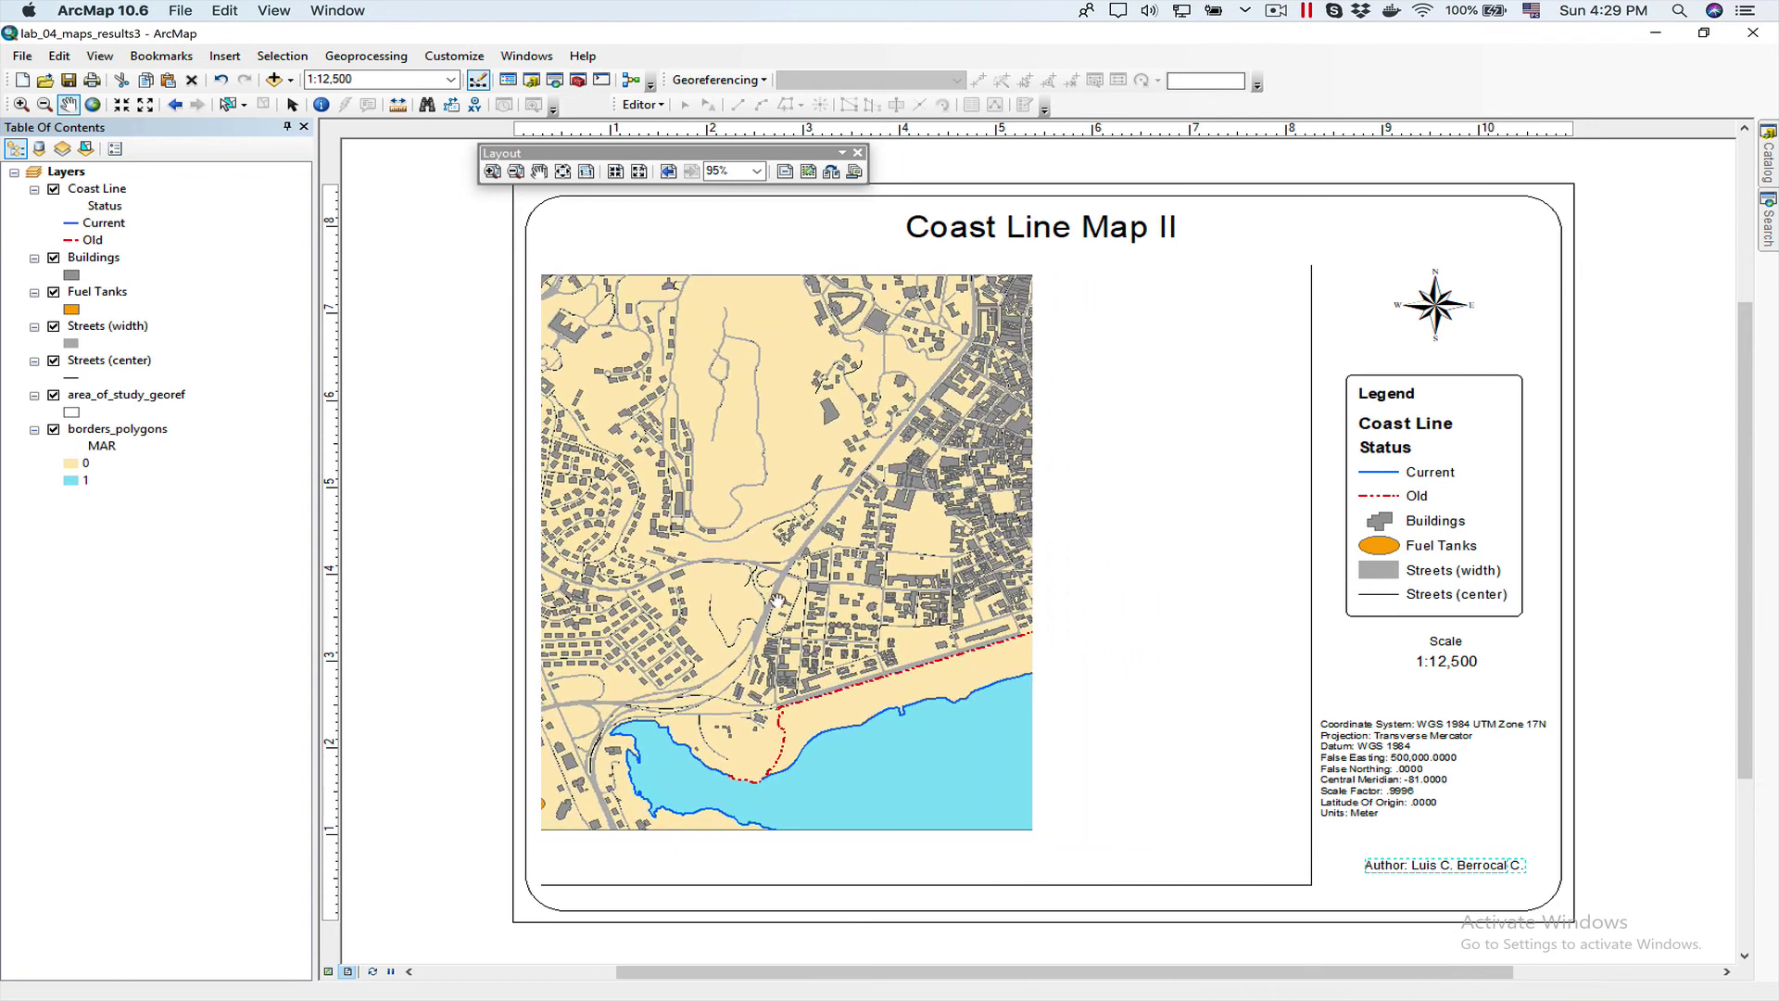
left_click_drag(899, 634, 1032, 676)
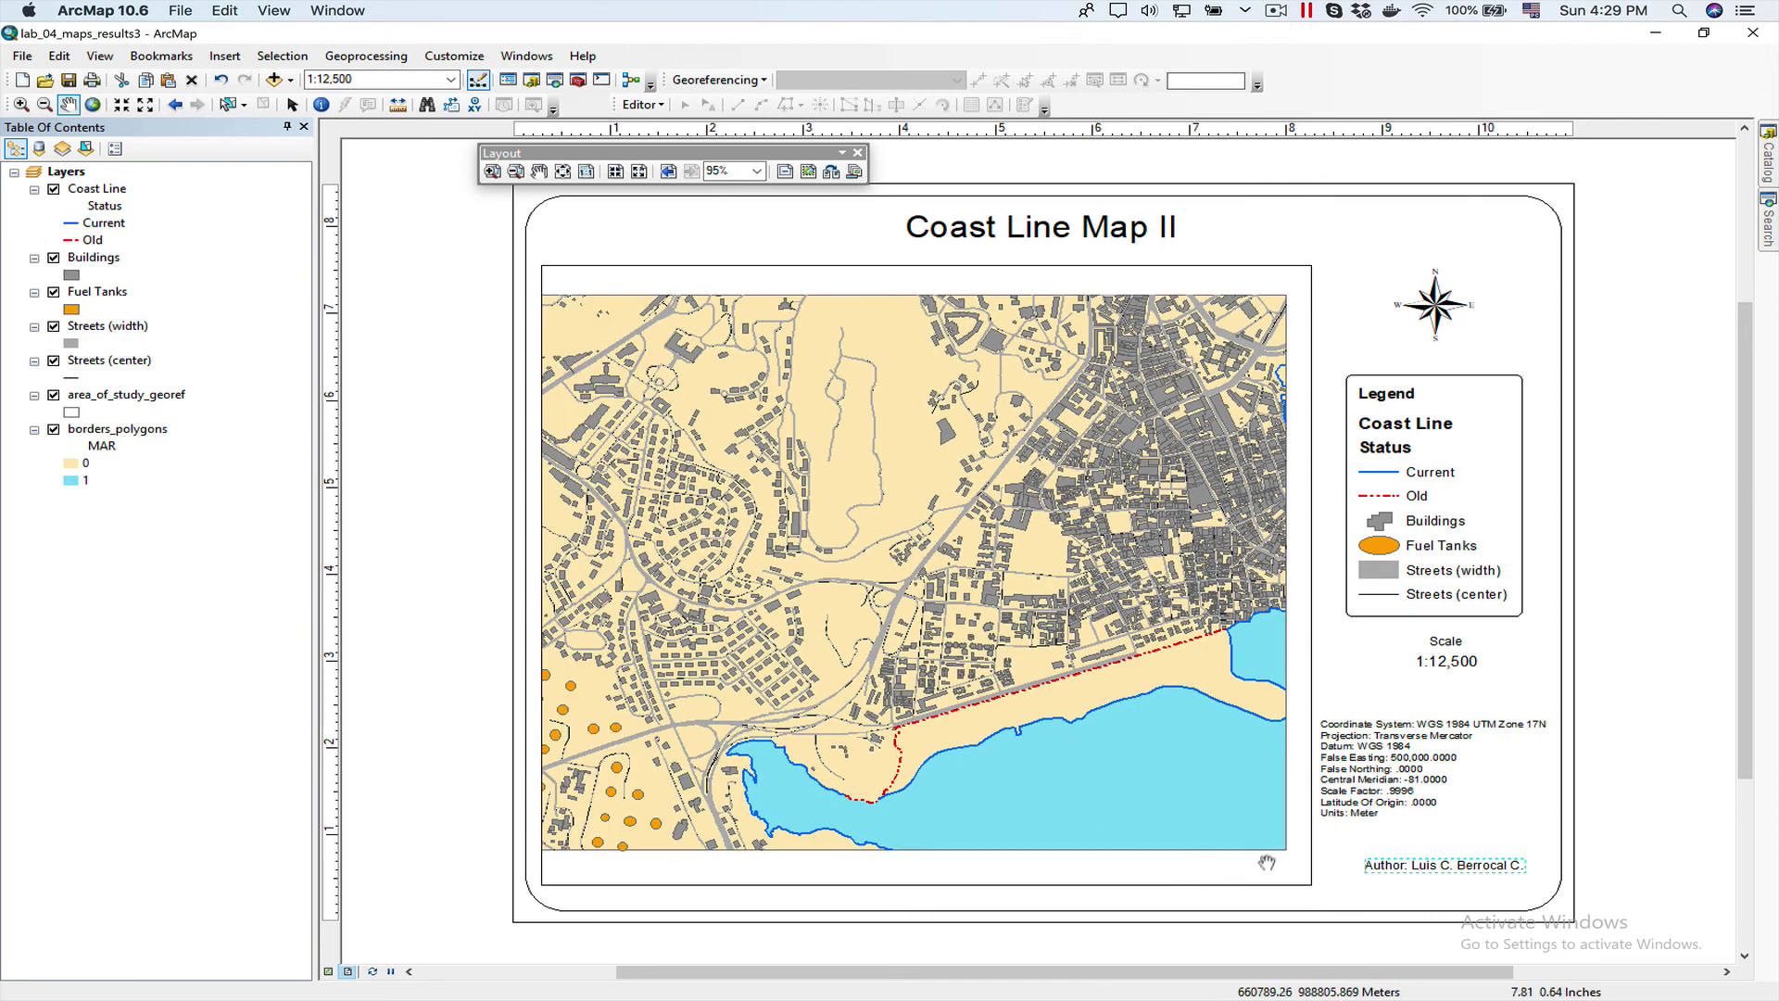
left_click_drag(921, 635, 948, 675)
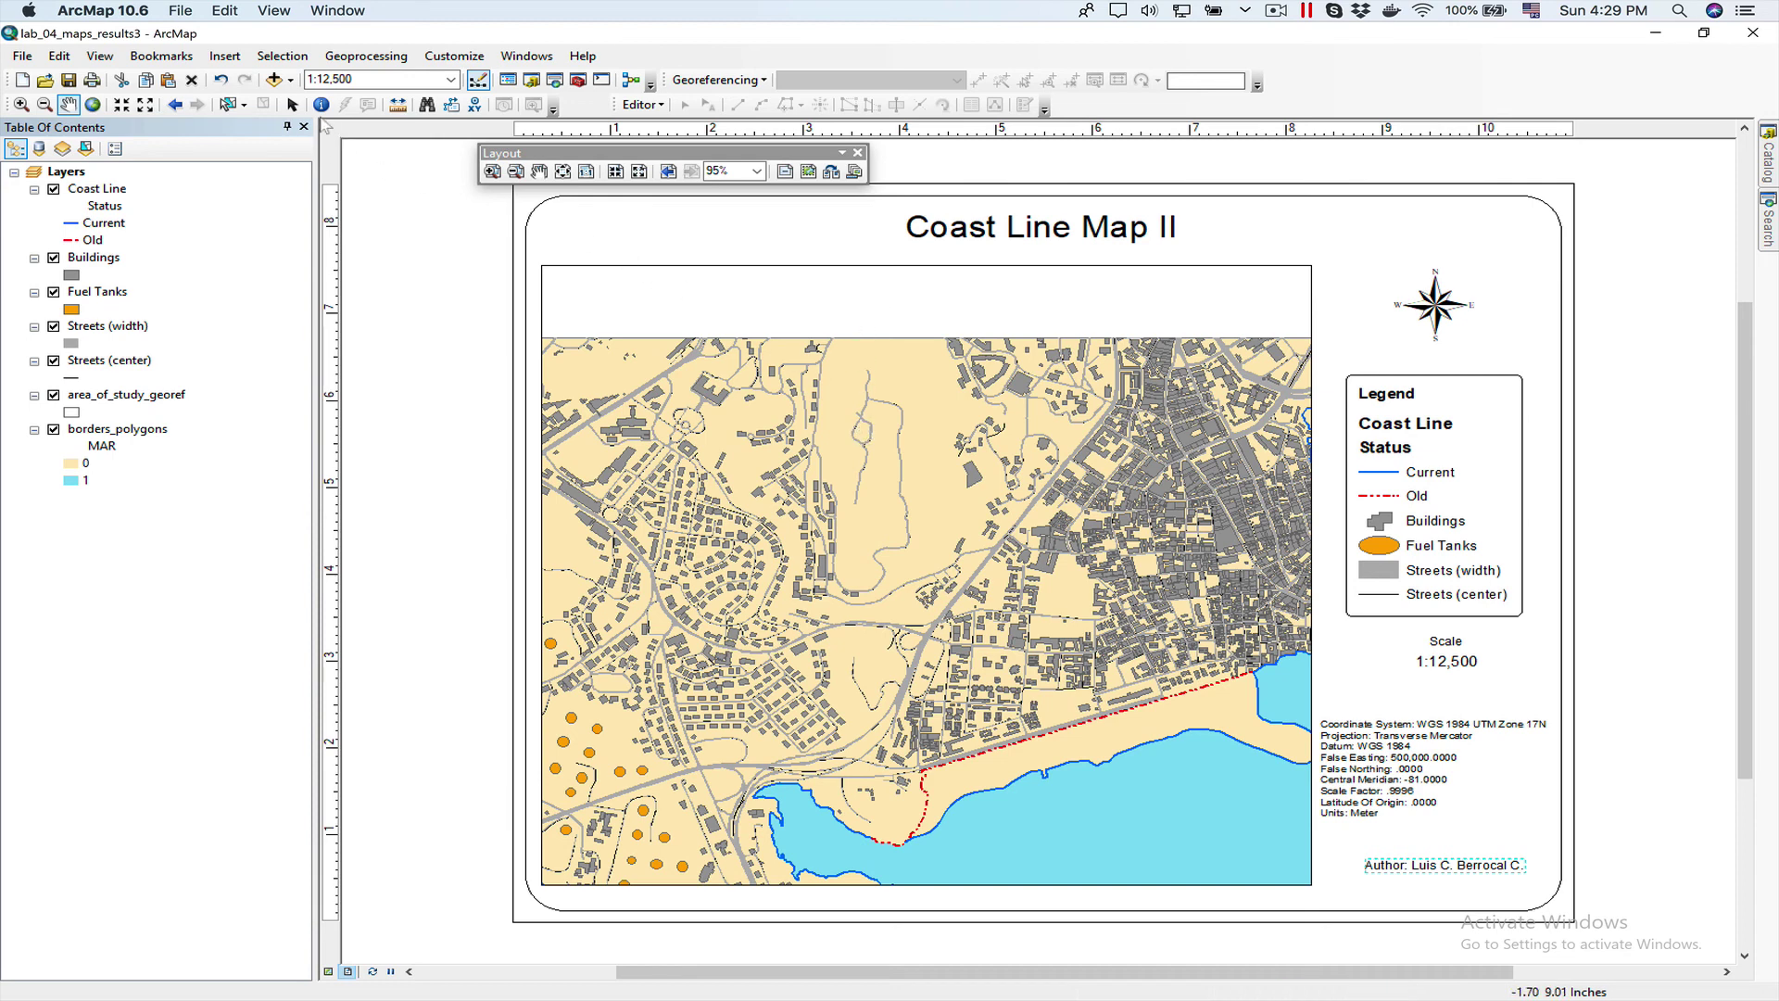
- Set the map scale to 1:10,000, after briefly trying 1:7,500, and nudge the map to frame the coast
left_click(433, 79)
type("7500")
key("Return")
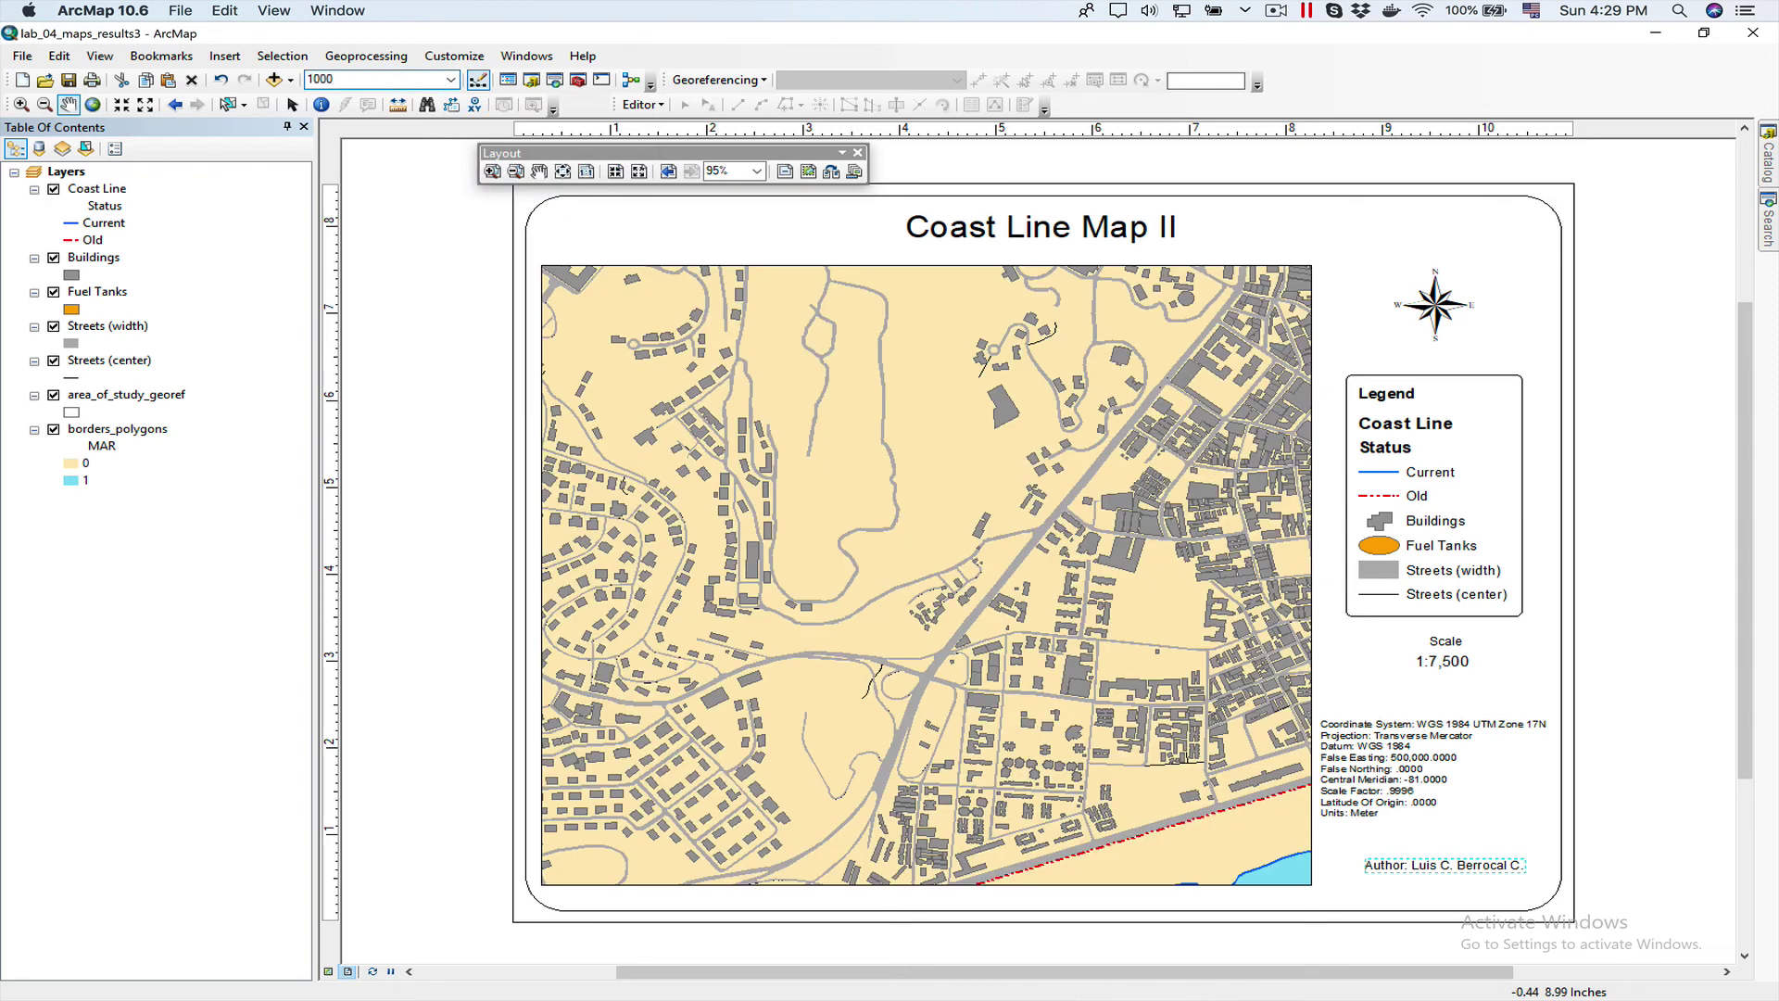
type("10000")
key("Return")
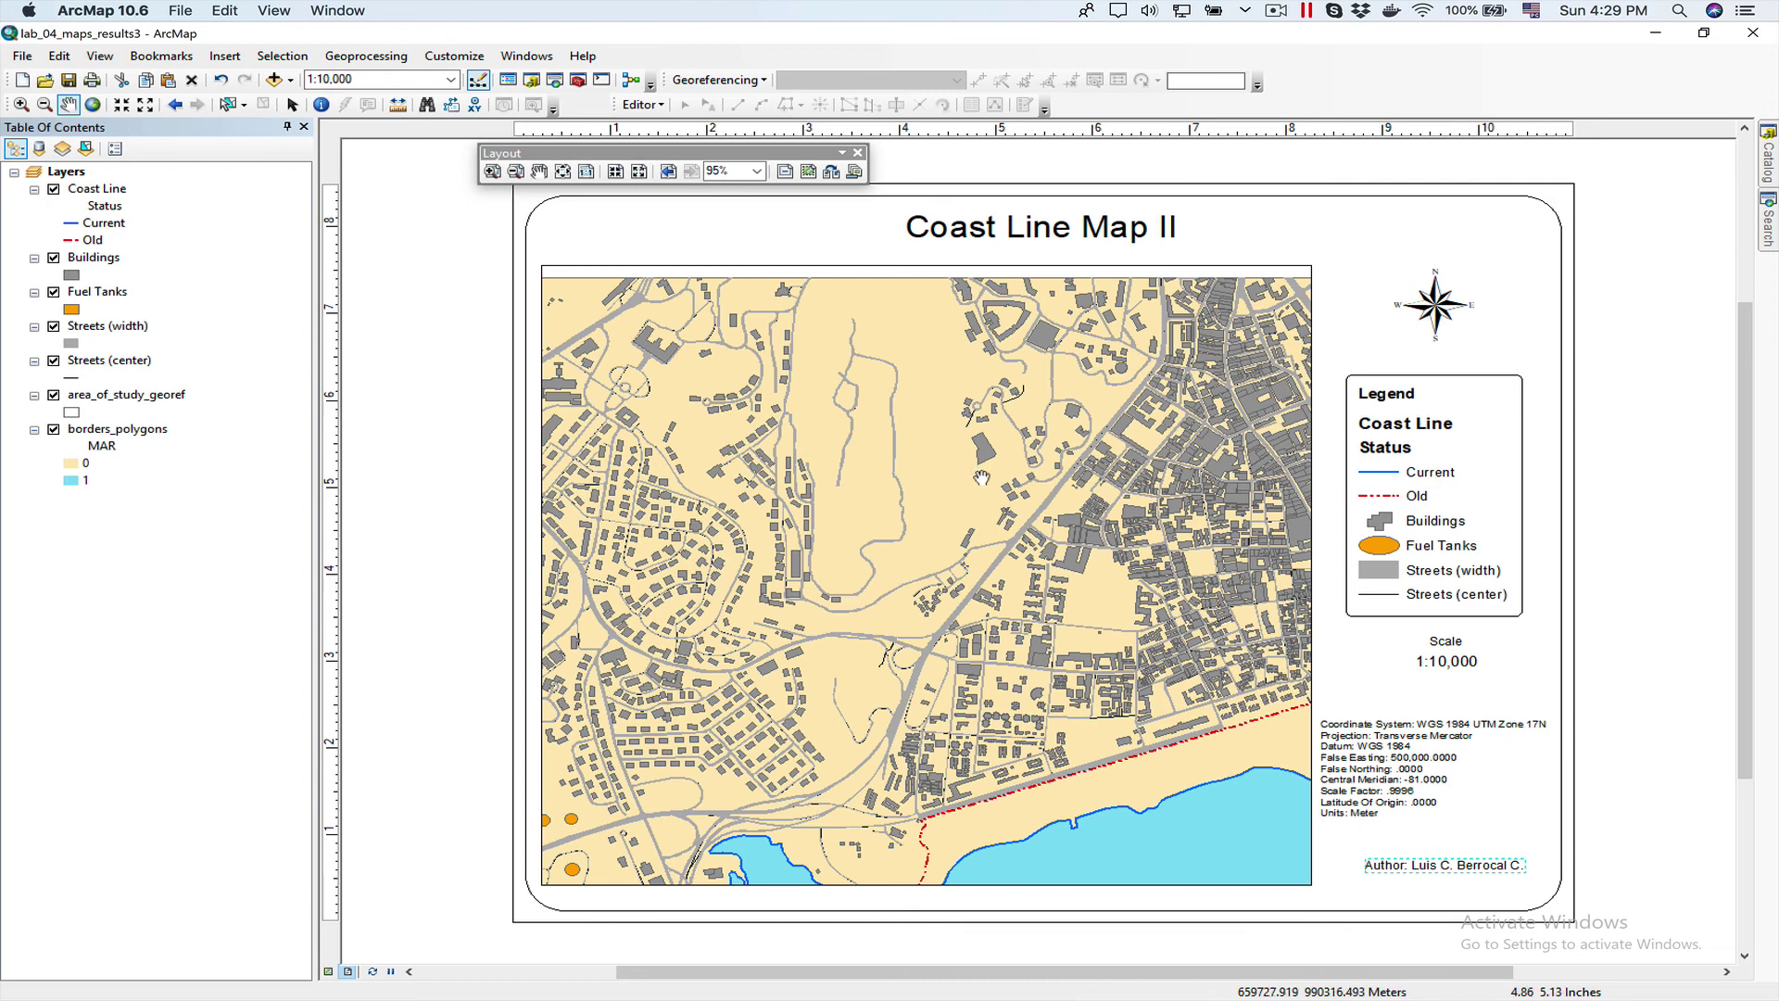
left_click_drag(982, 470, 912, 424)
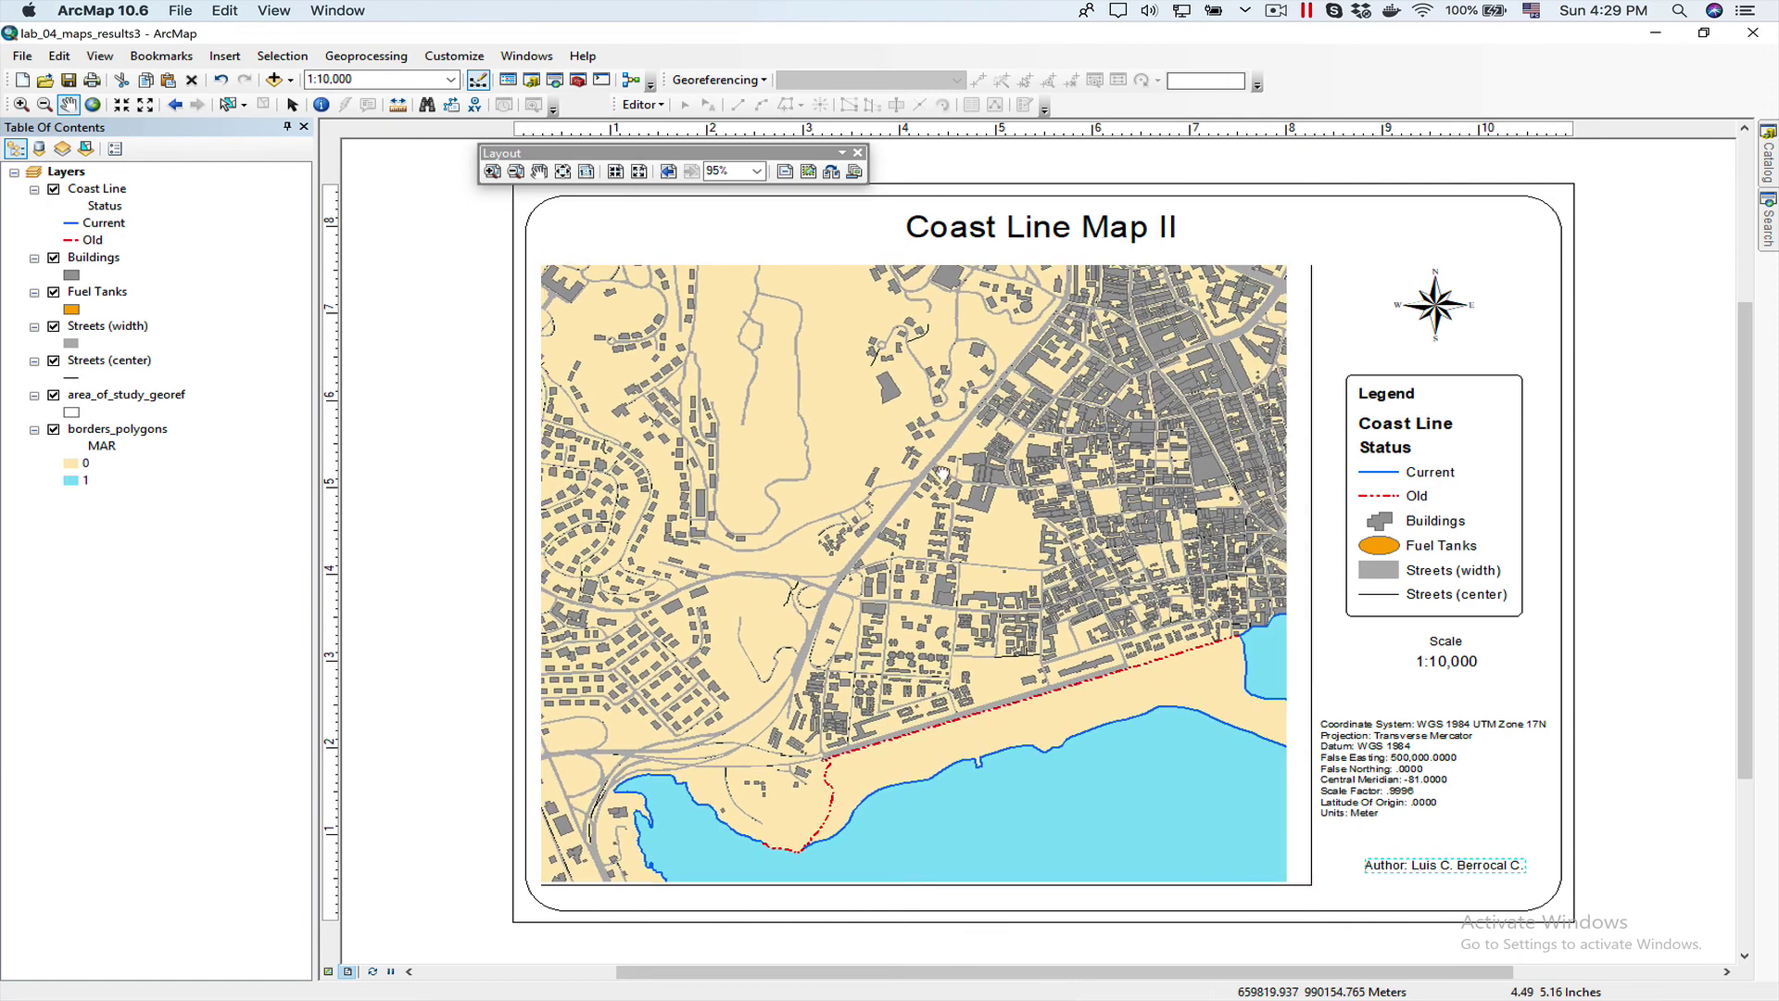
left_click_drag(961, 483, 968, 485)
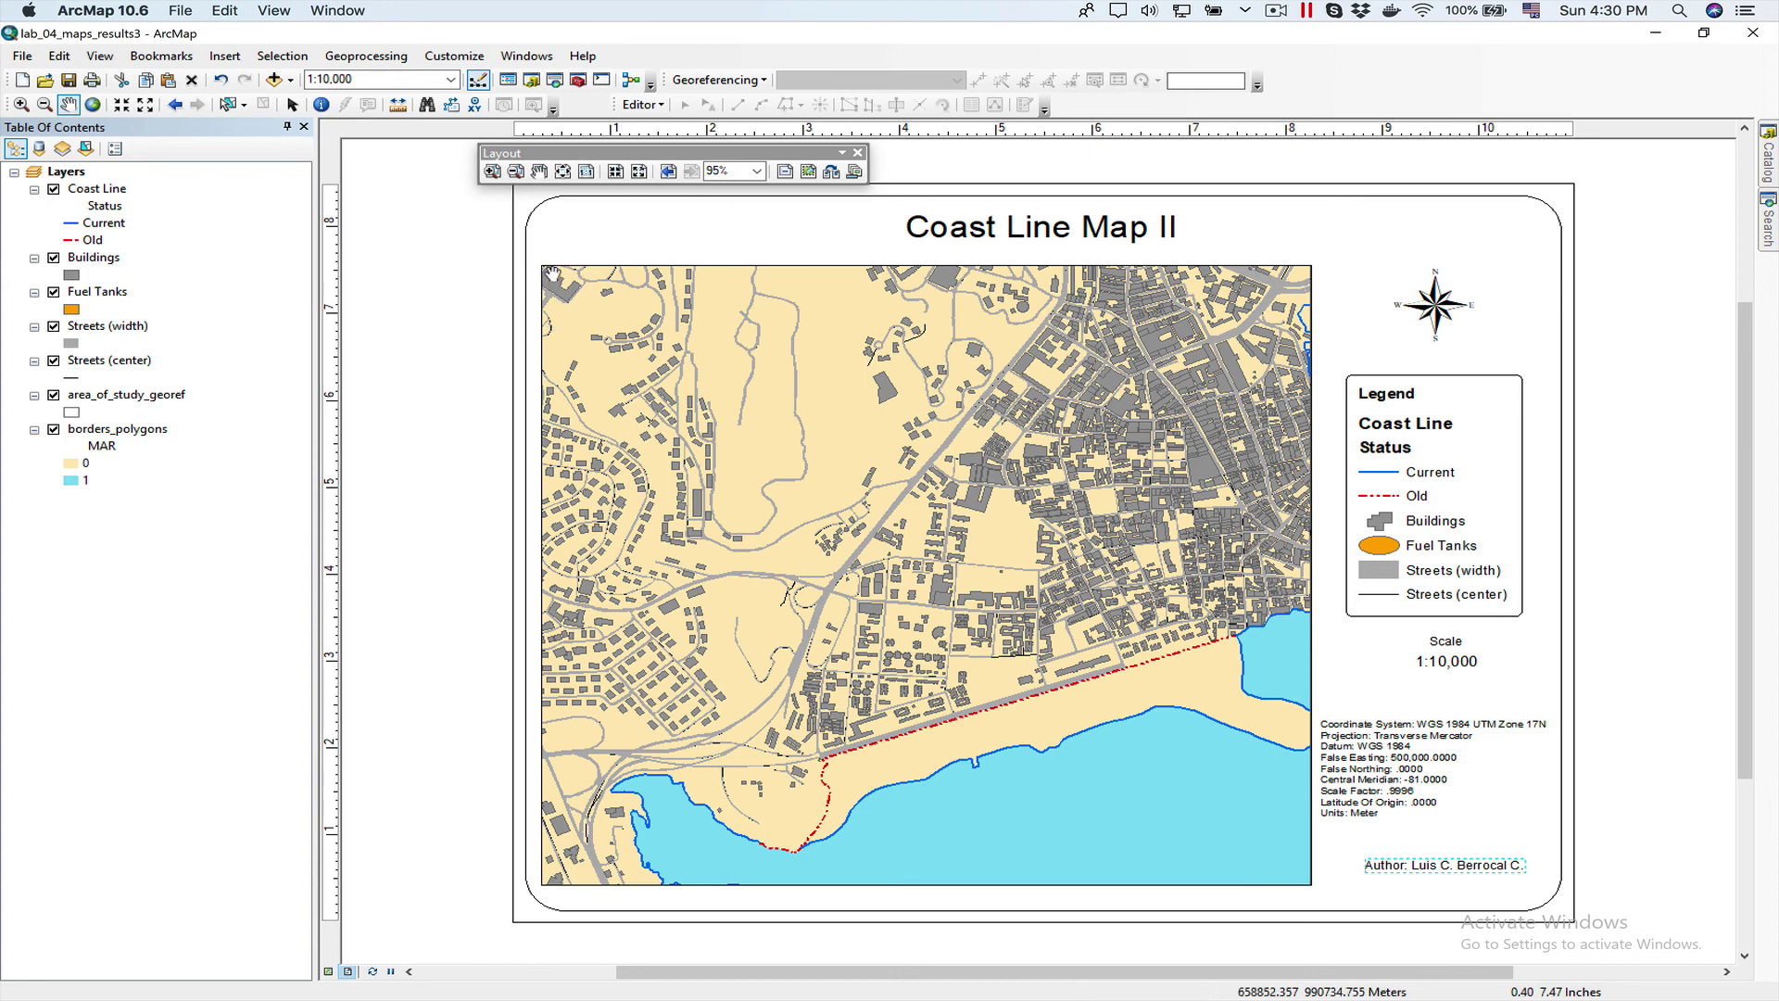
- Give the map data frame 7% rounded corners through its Frame properties
left_click(292, 104)
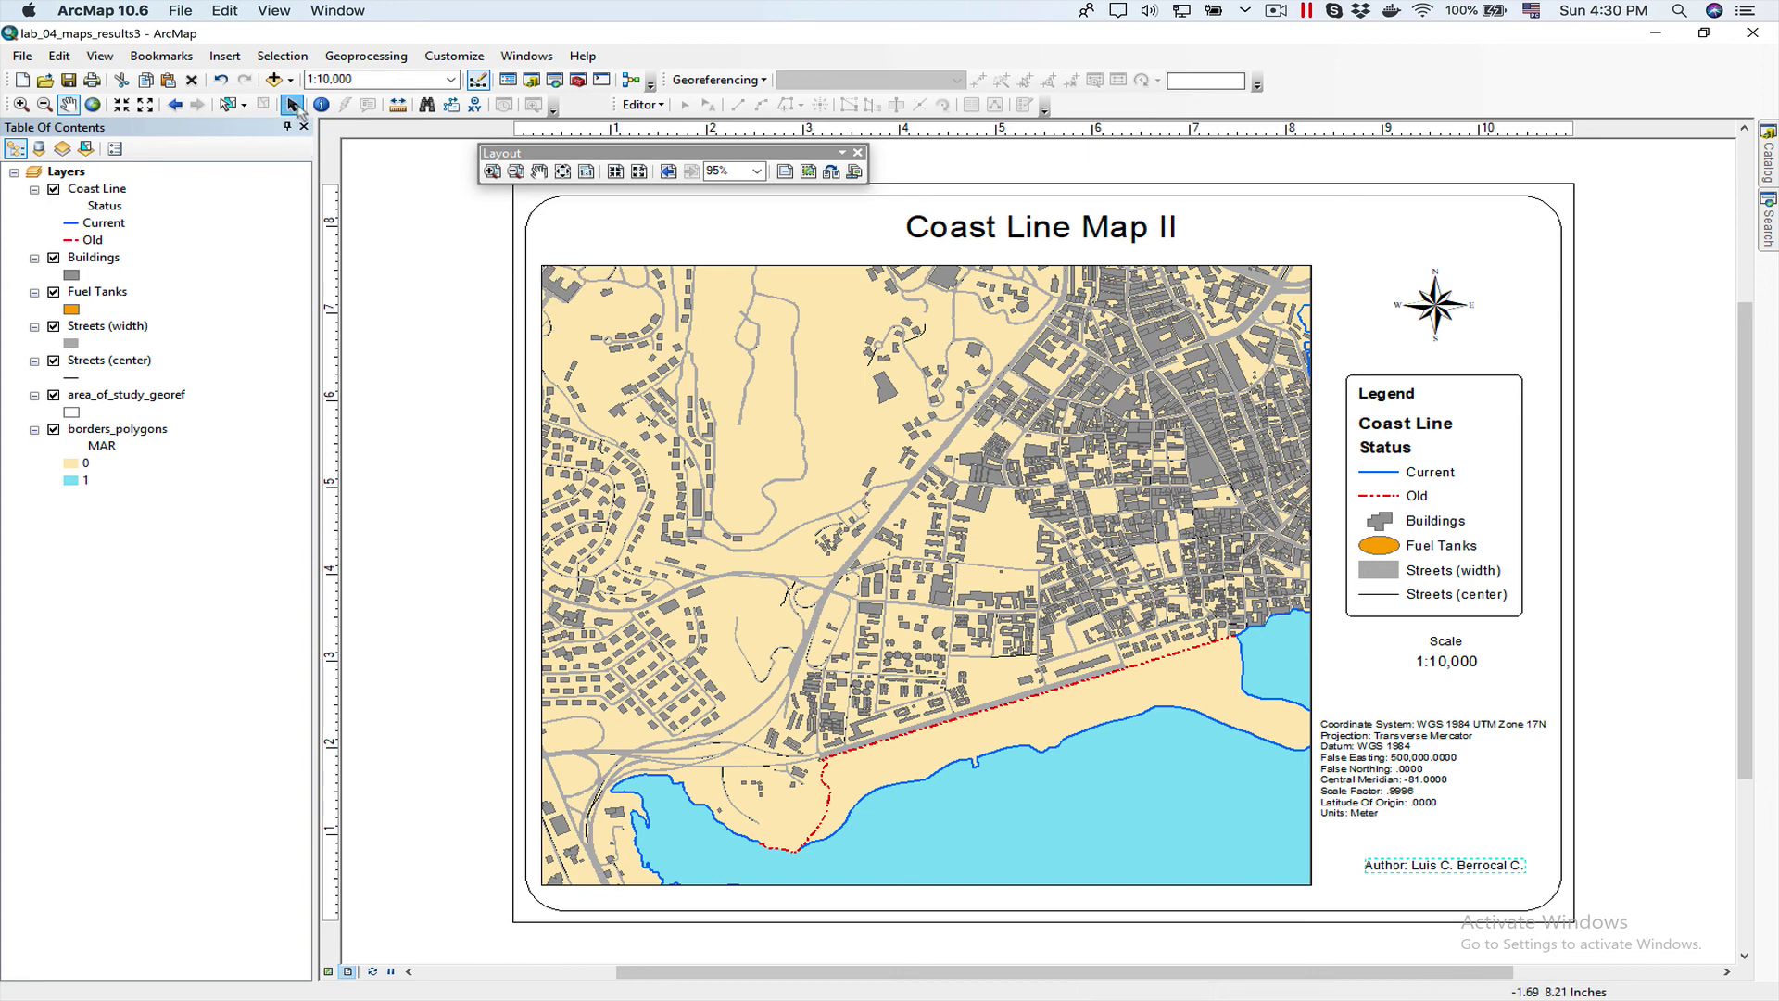
left_click(584, 271)
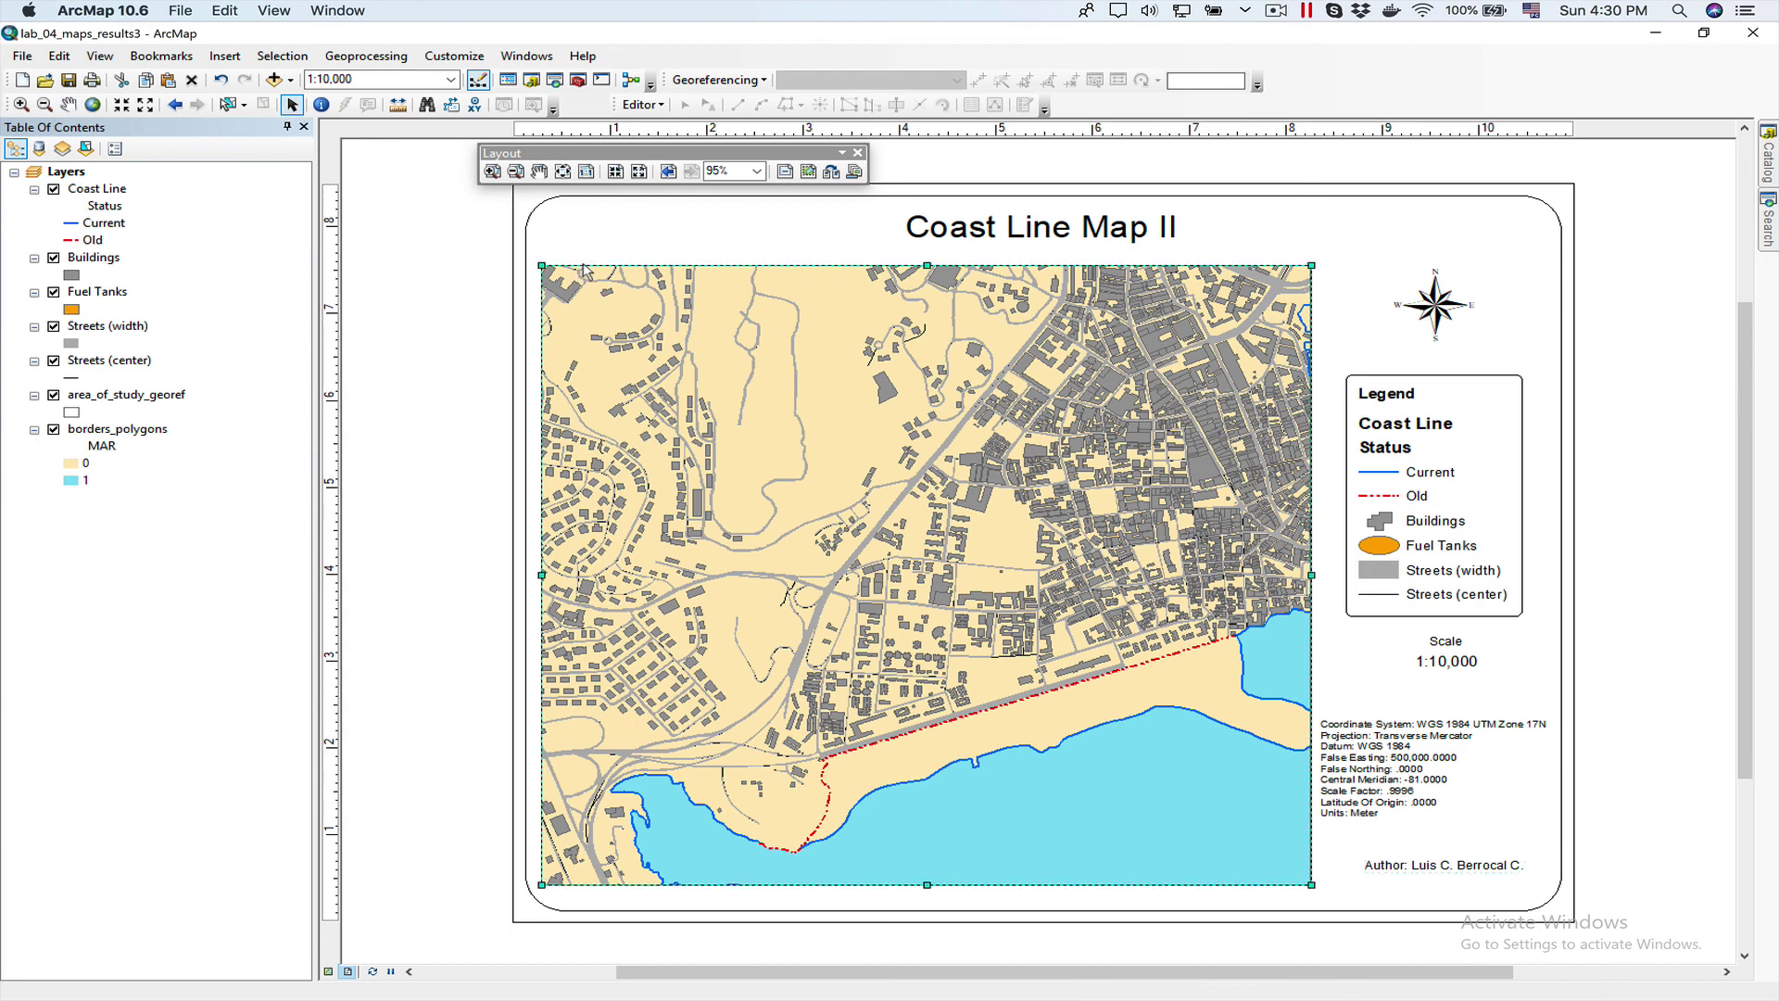
right_click(583, 269)
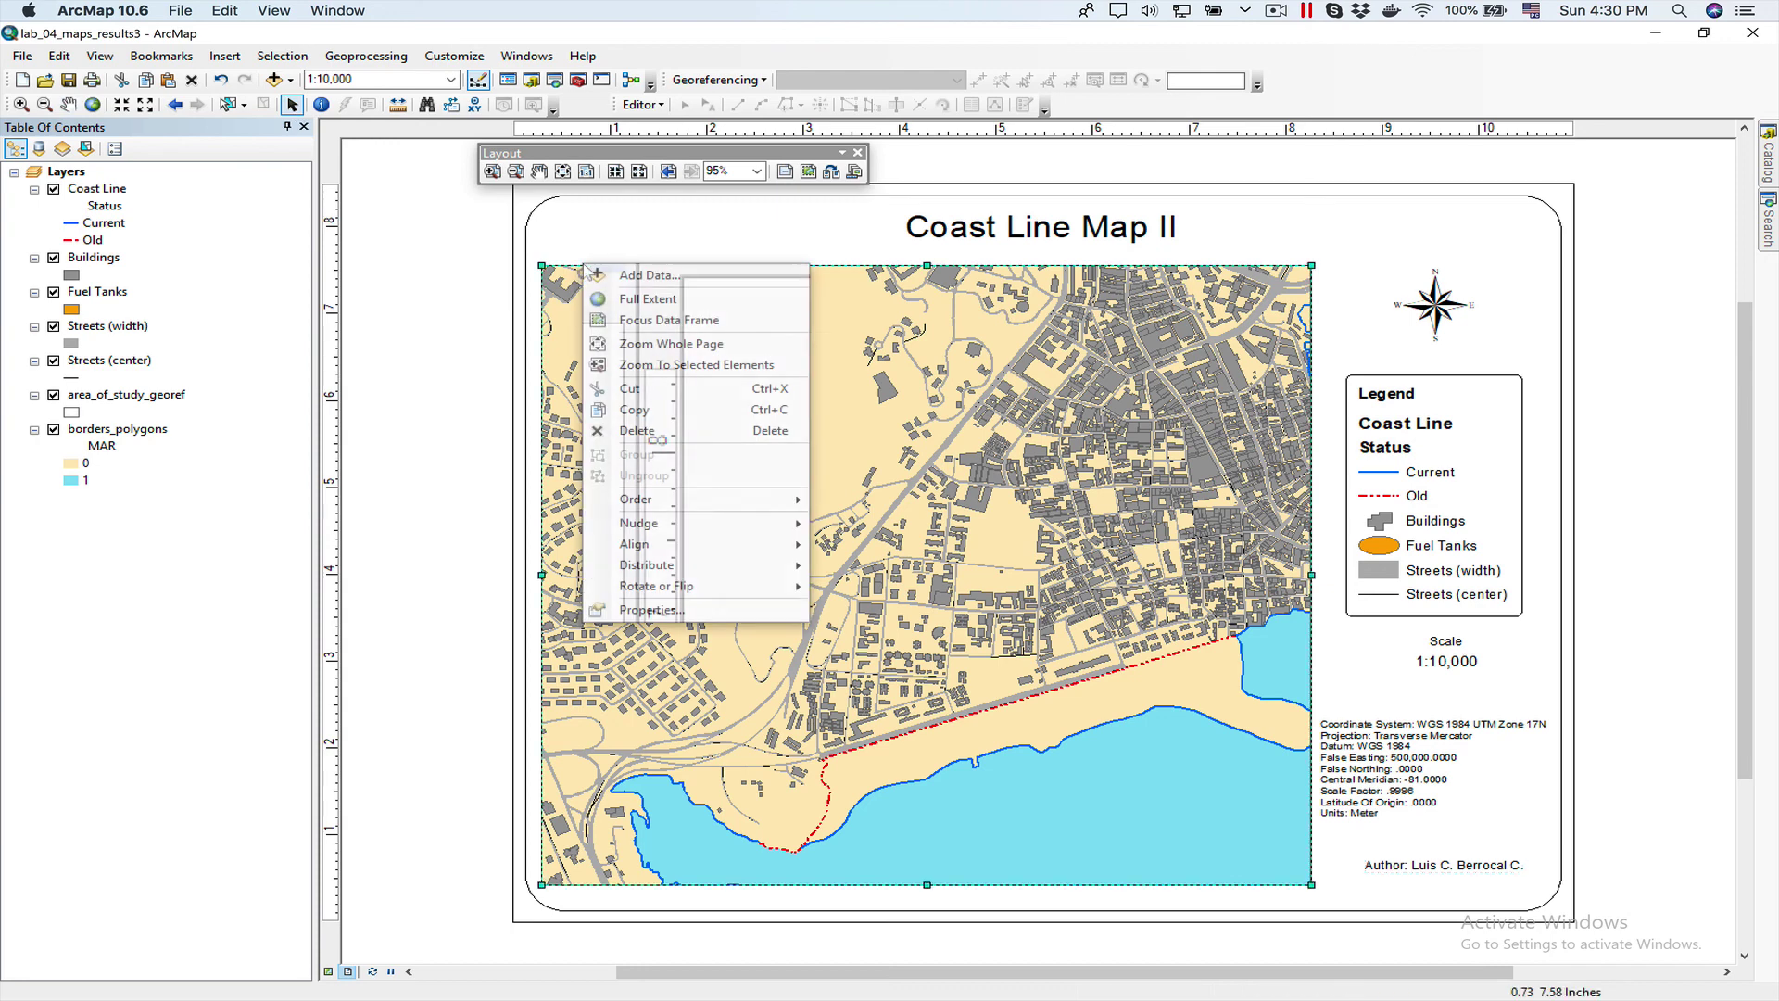
left_click(730, 611)
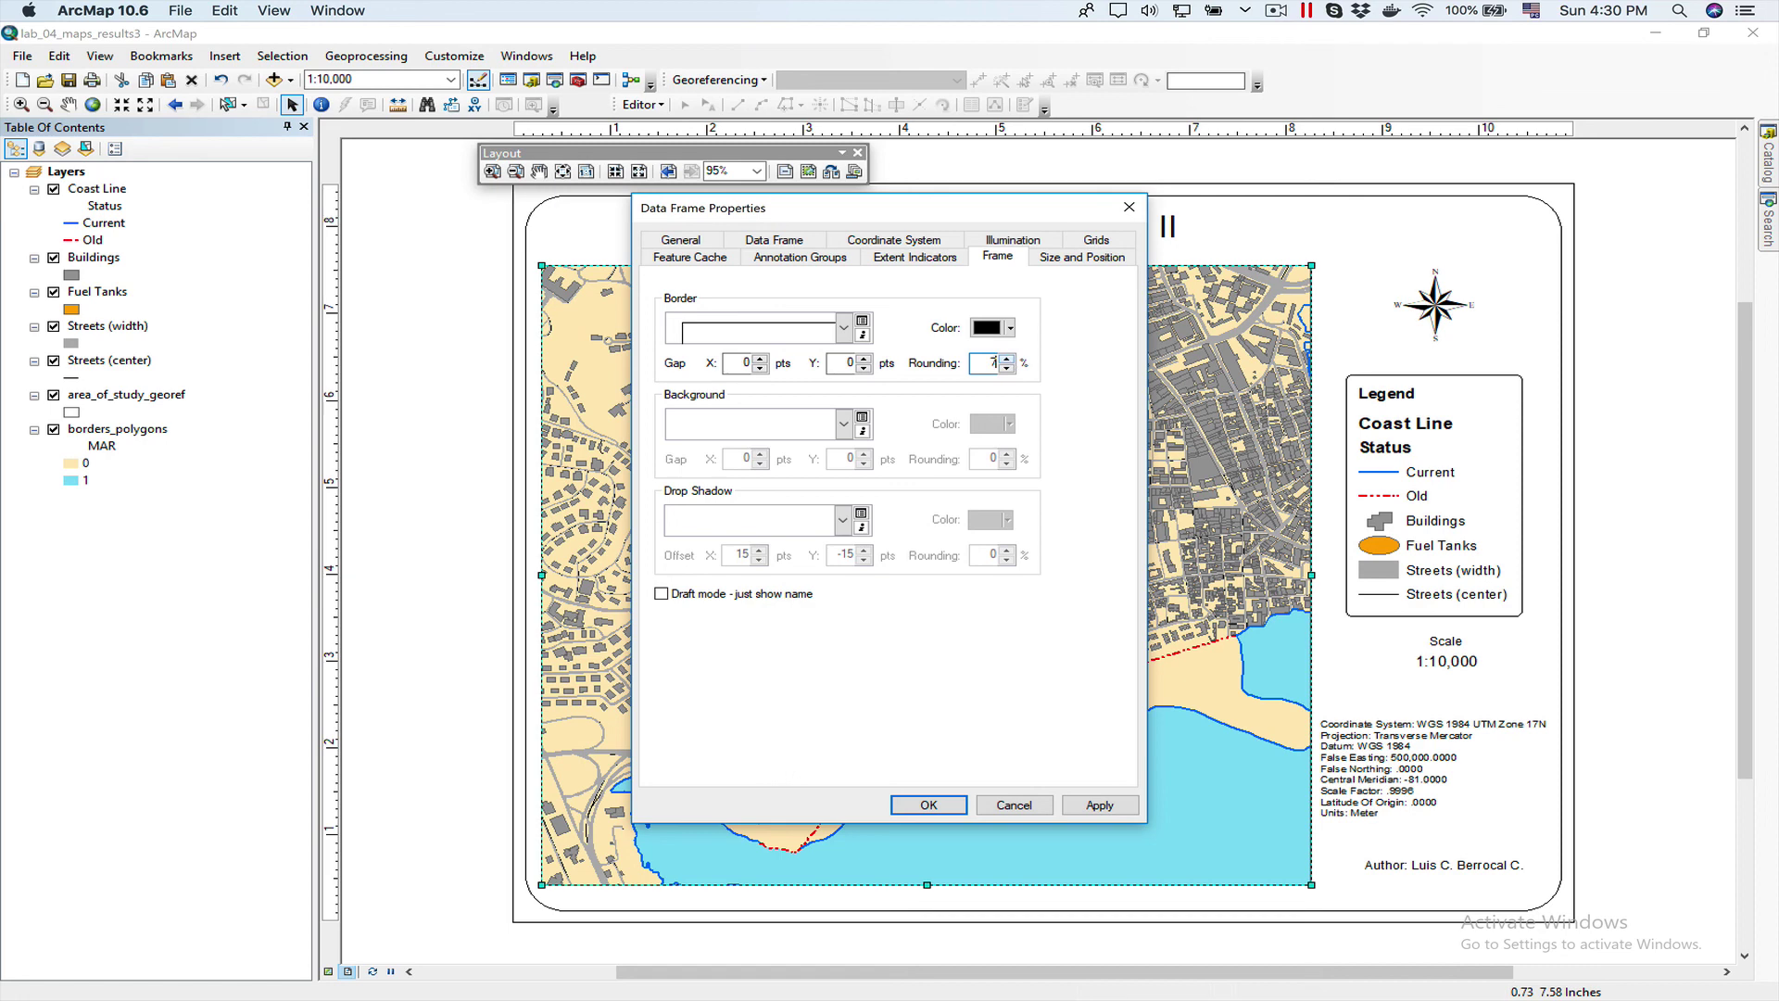
left_click(1098, 804)
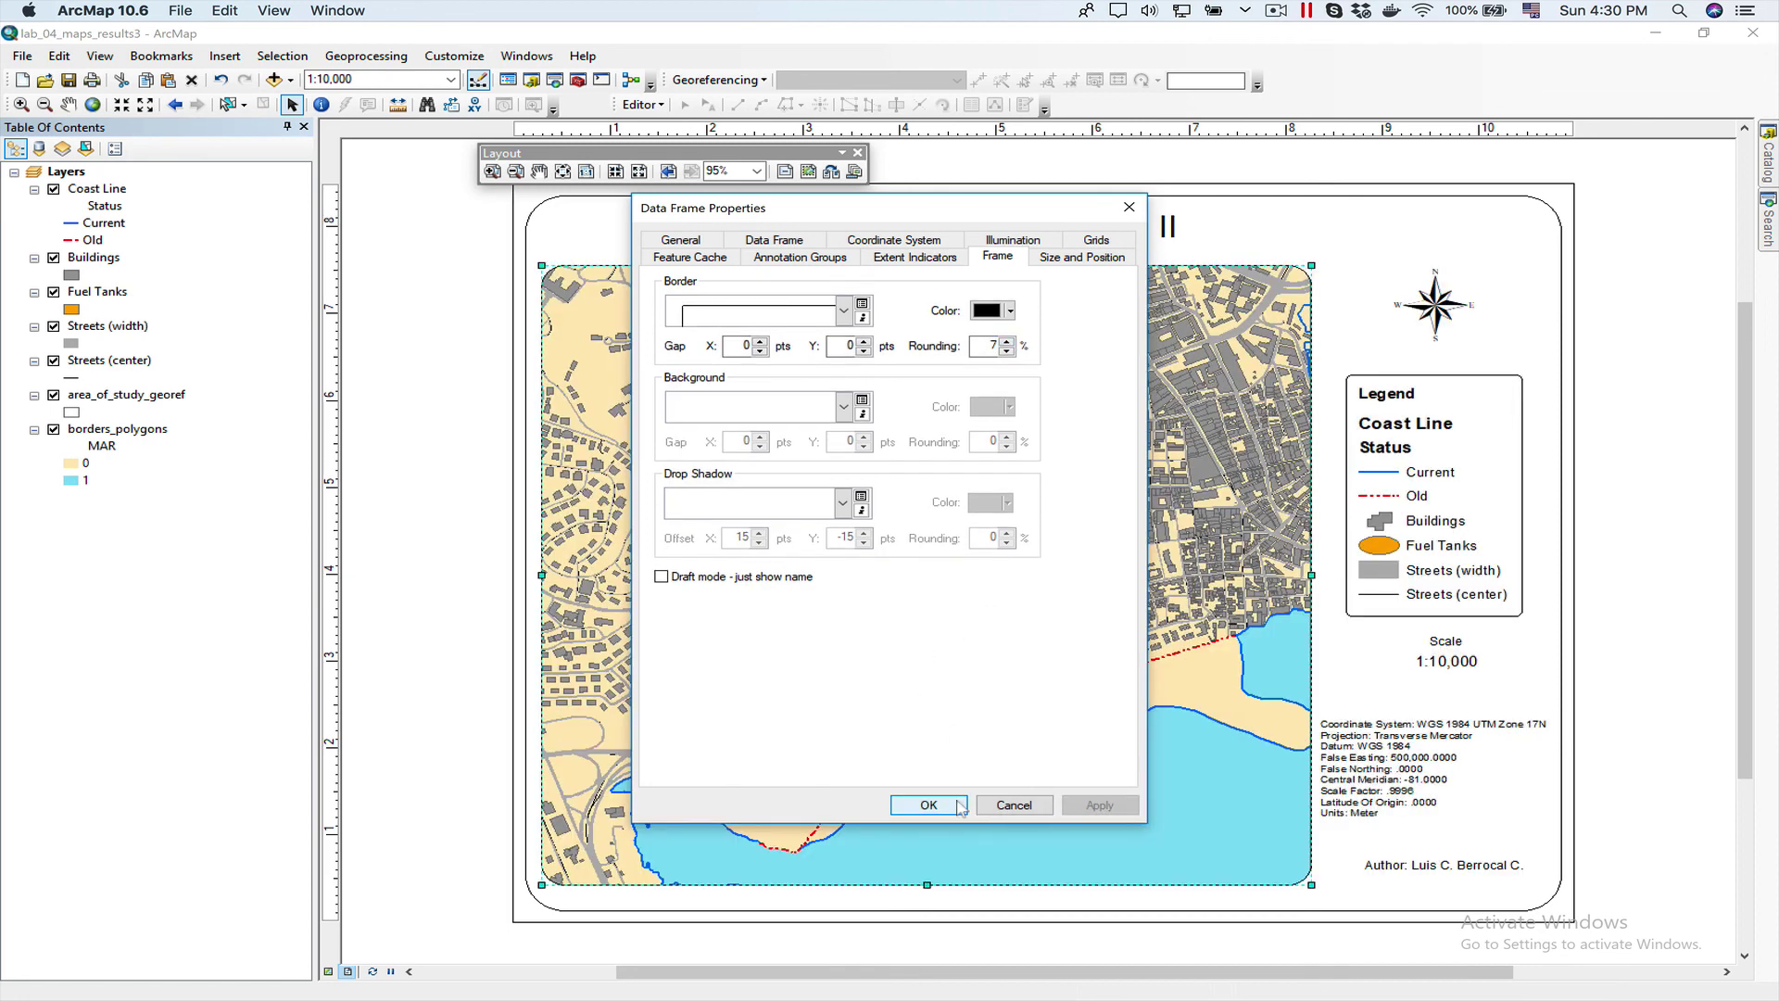
left_click(928, 804)
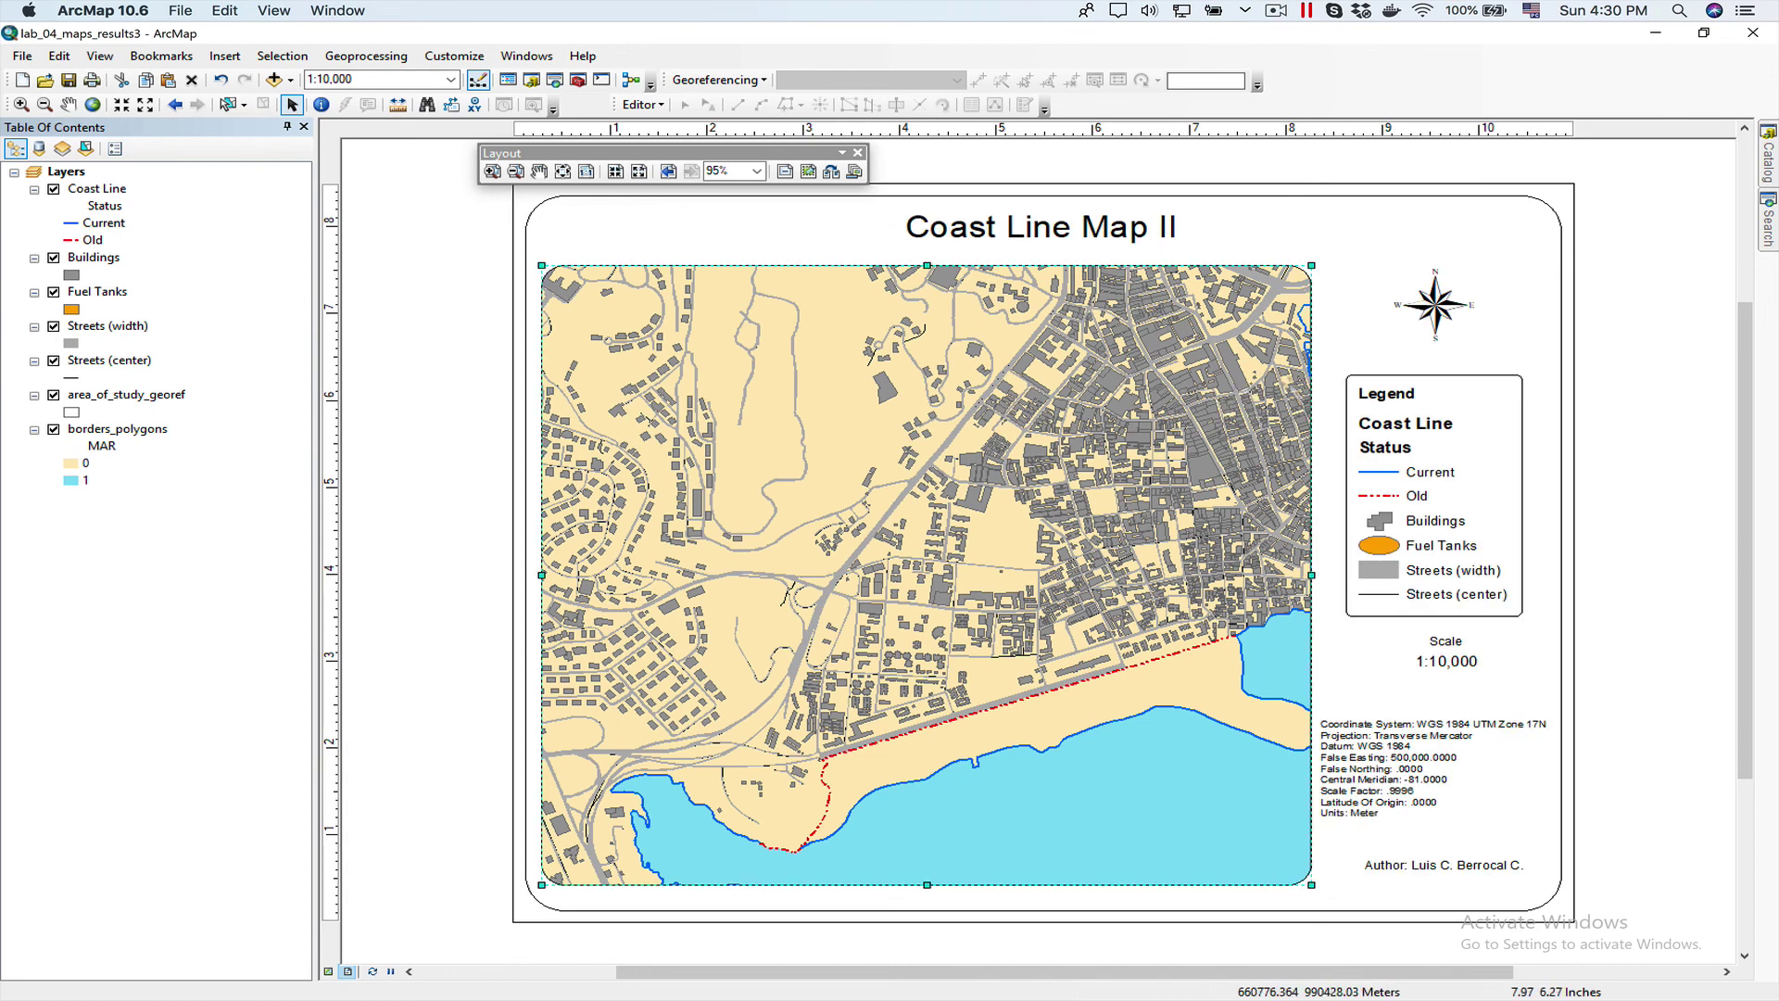